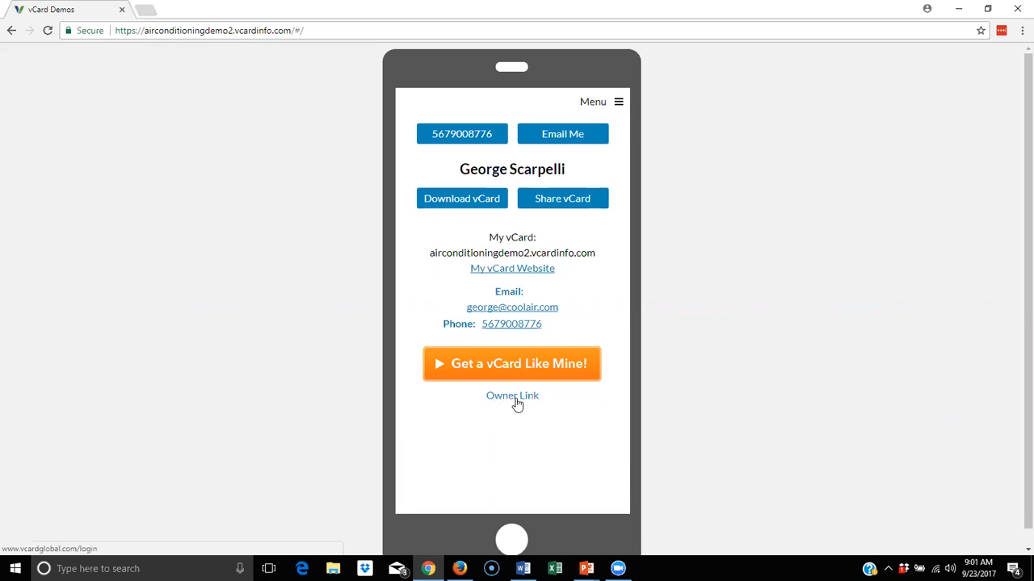
Sign in to the back-office by replacing the auto-filled login with the other affiliate's username and password
click(518, 404)
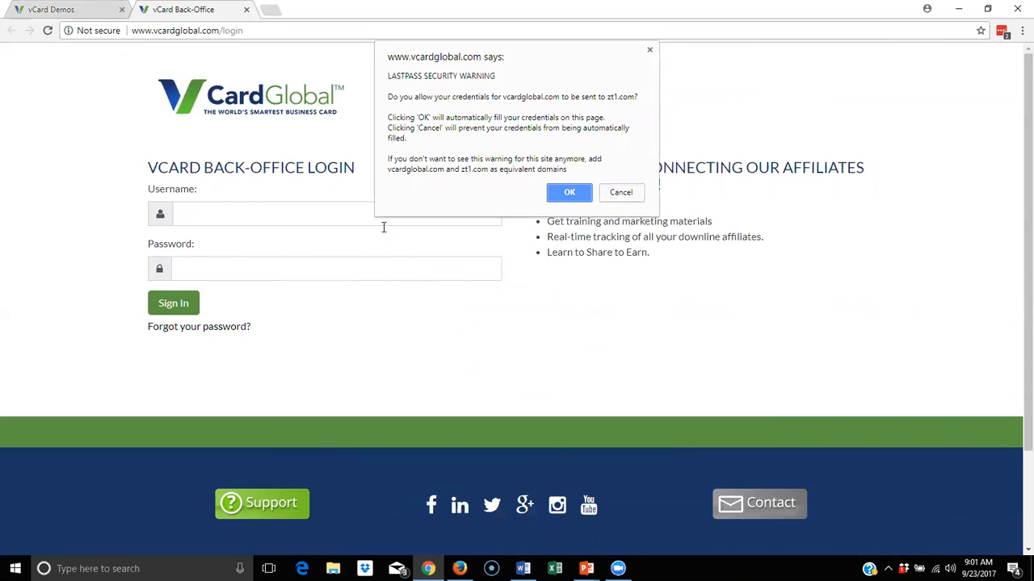
click(583, 197)
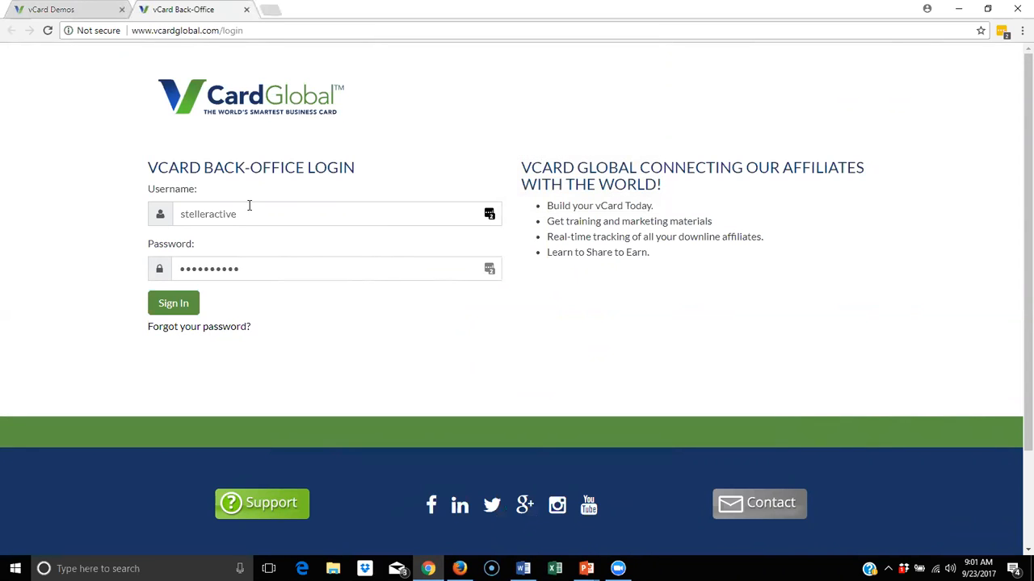
drag(259, 214, 117, 209)
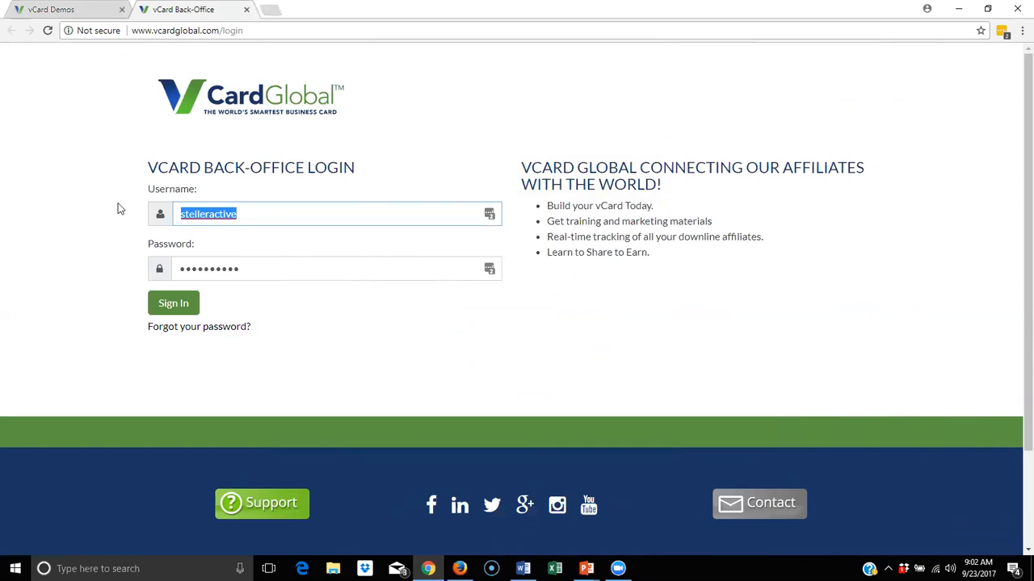
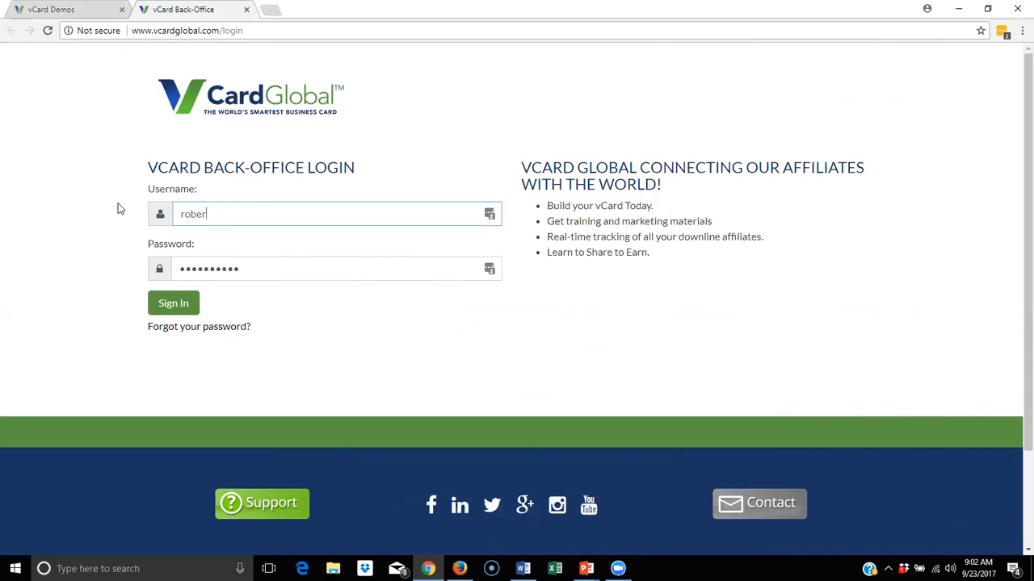
drag(314, 276, 165, 277)
text(•••••••)
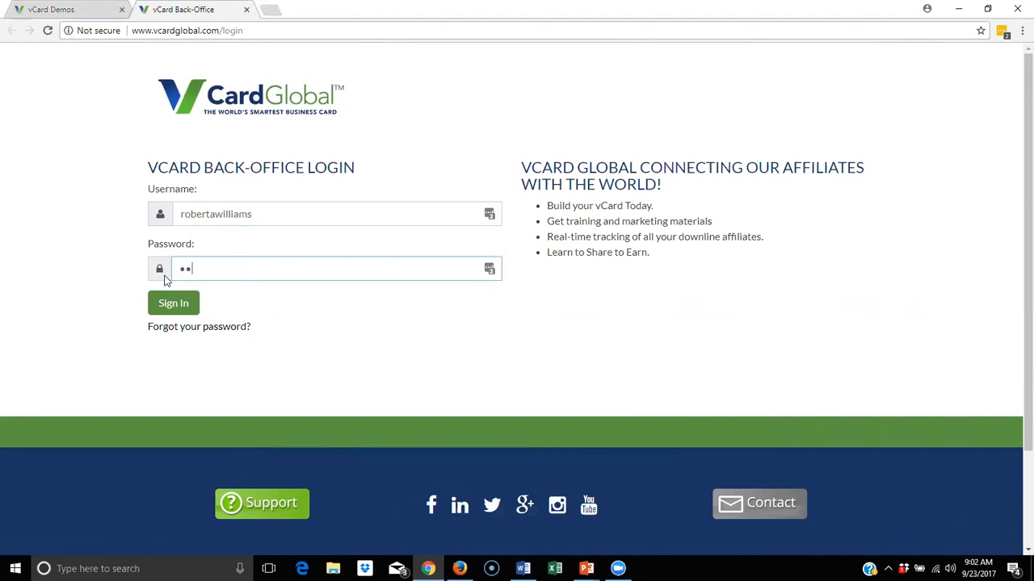
key(Return)
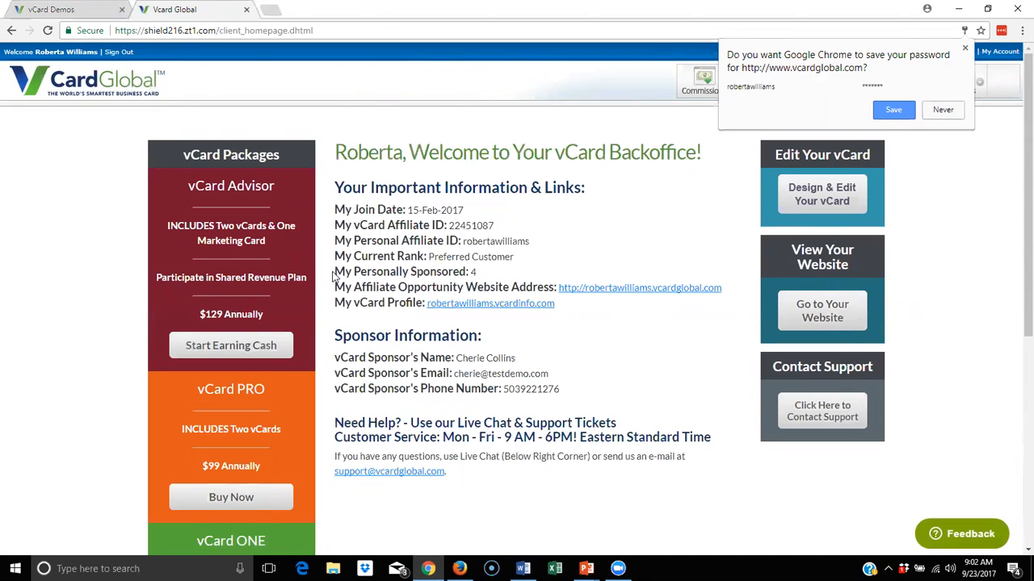
Decline saving the password and review the welcome page's $129, $99 and $59 packages
click(931, 110)
scroll(493, 271, down, 1)
scroll(489, 270, down, 1)
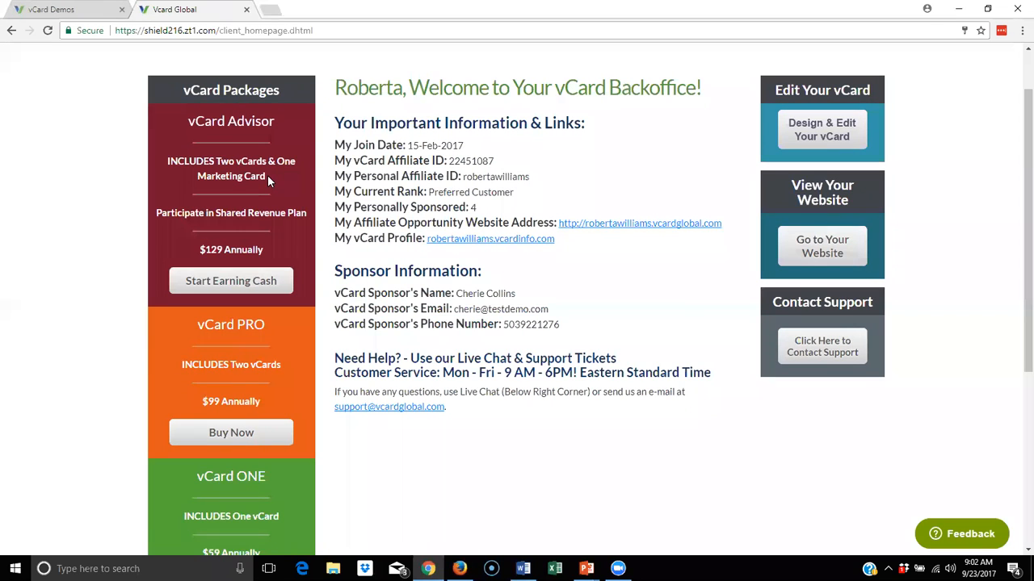
scroll(254, 184, up, 1)
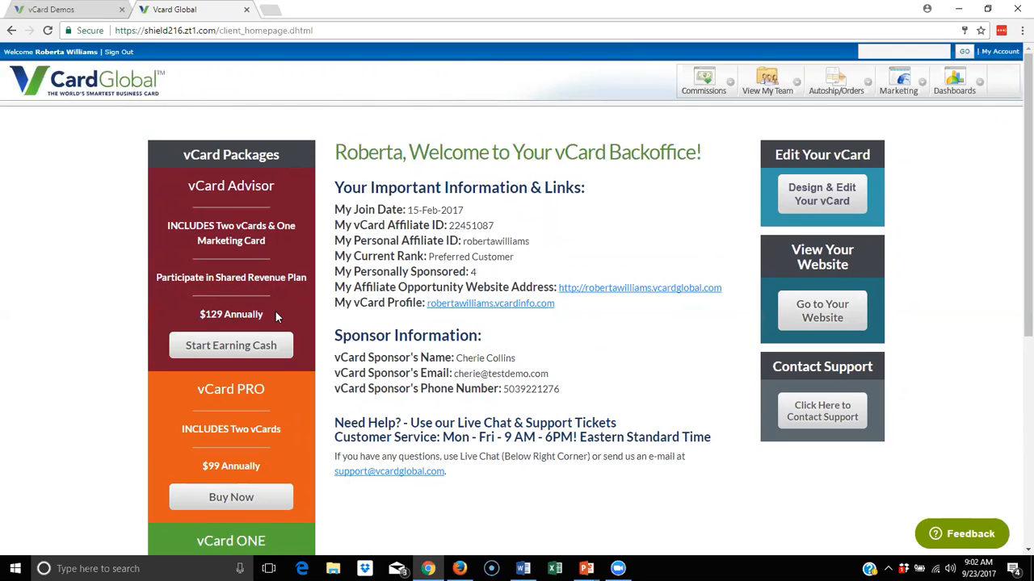
scroll(275, 316, down, 2)
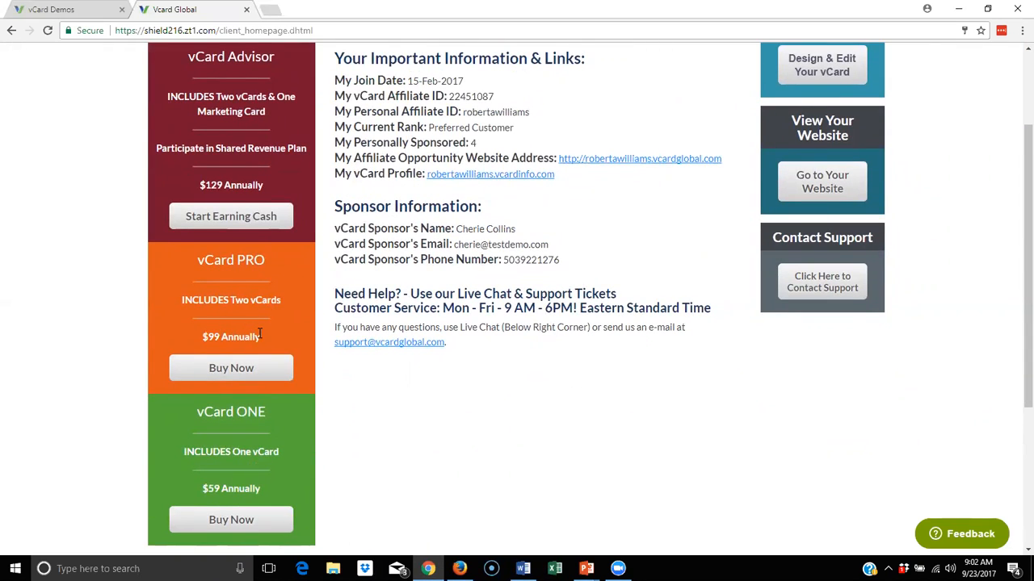
scroll(258, 335, down, 1)
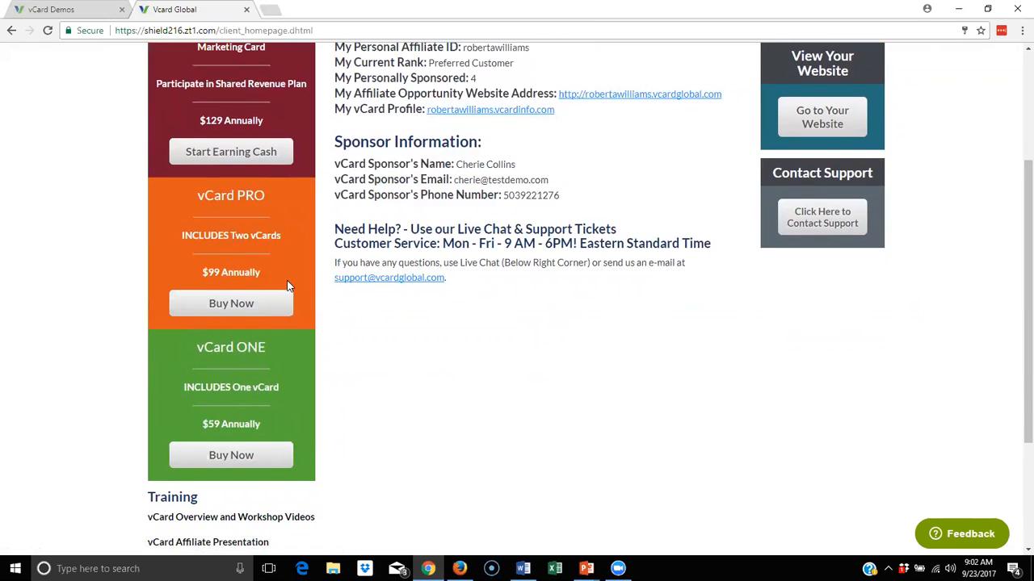
scroll(287, 285, up, 2)
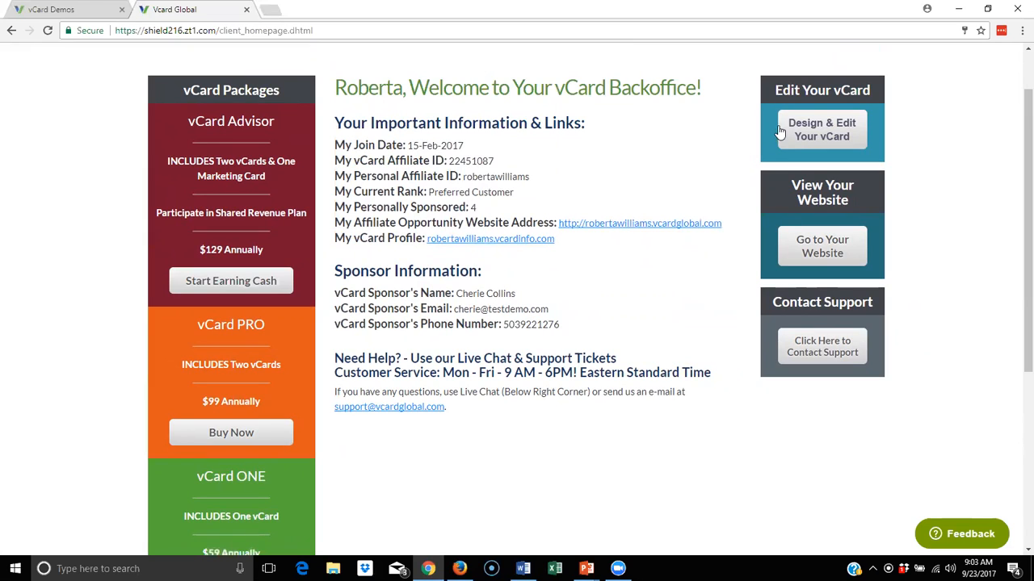
Launch Design & Edit Your vCard in a new tab, then bring the Firefox window forward
click(827, 129)
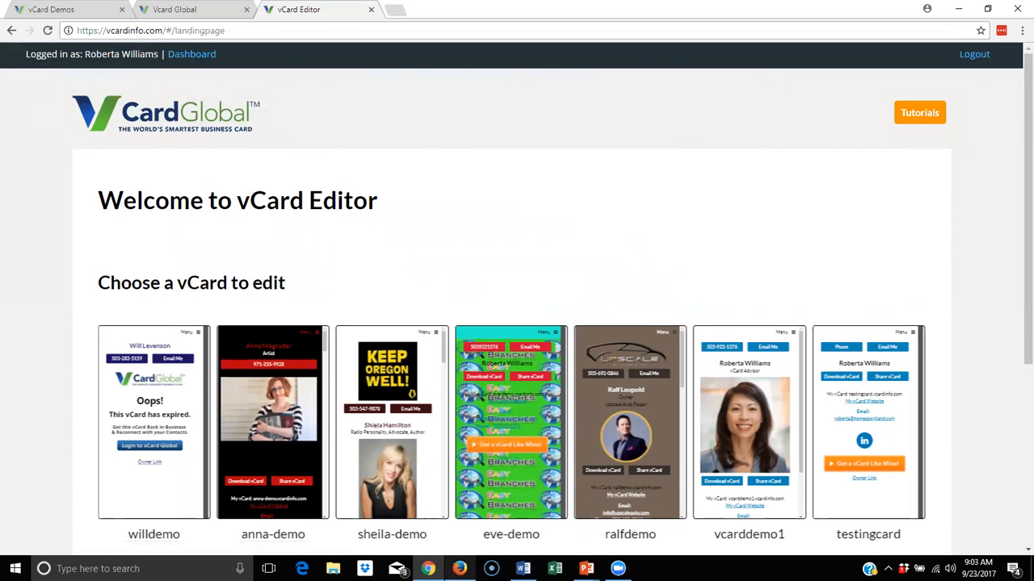
click(459, 569)
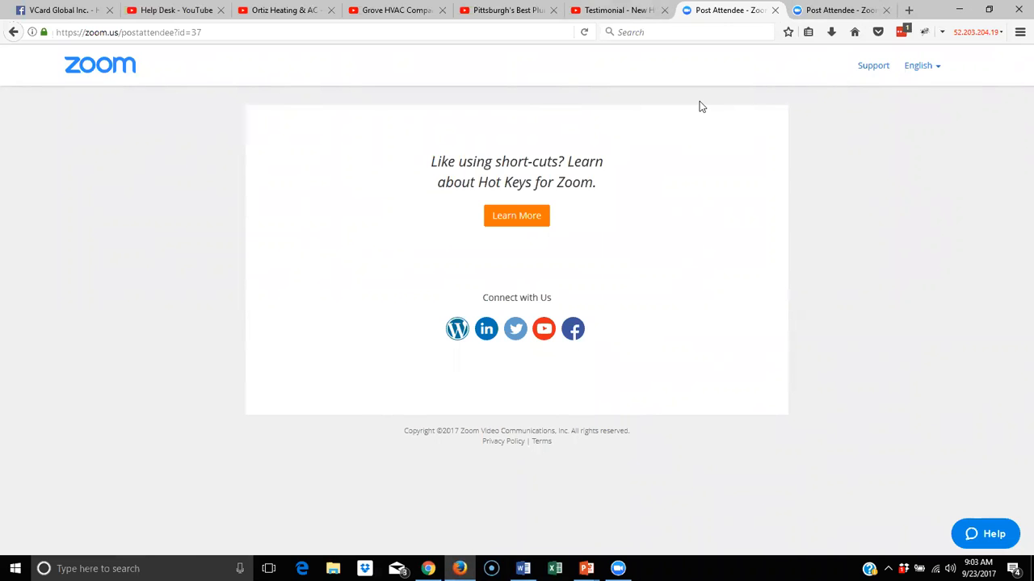
View the HVAC testimonial video and Facebook page, then choose the airconditioningdemo2 vCard for editing
click(634, 10)
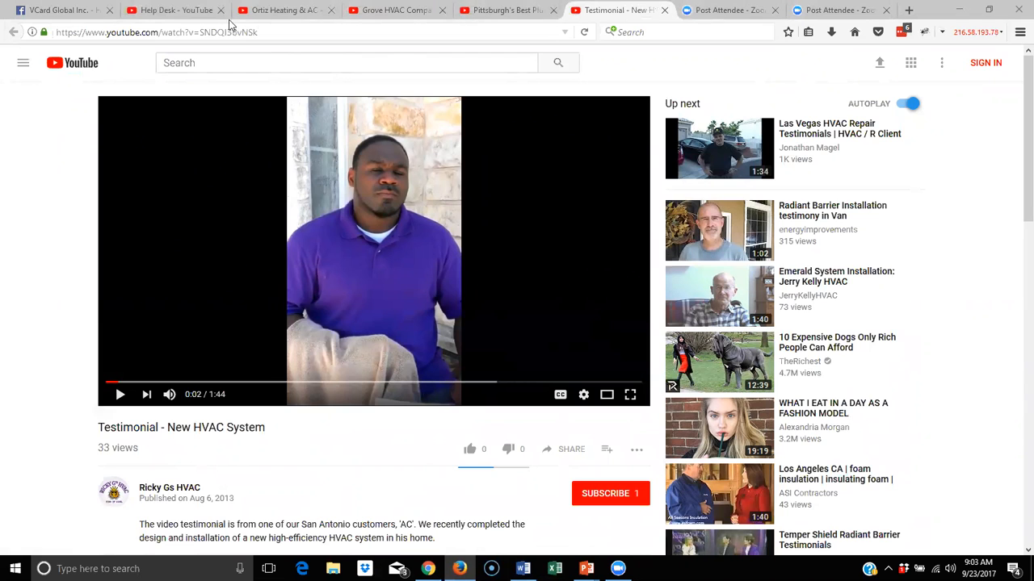
click(50, 8)
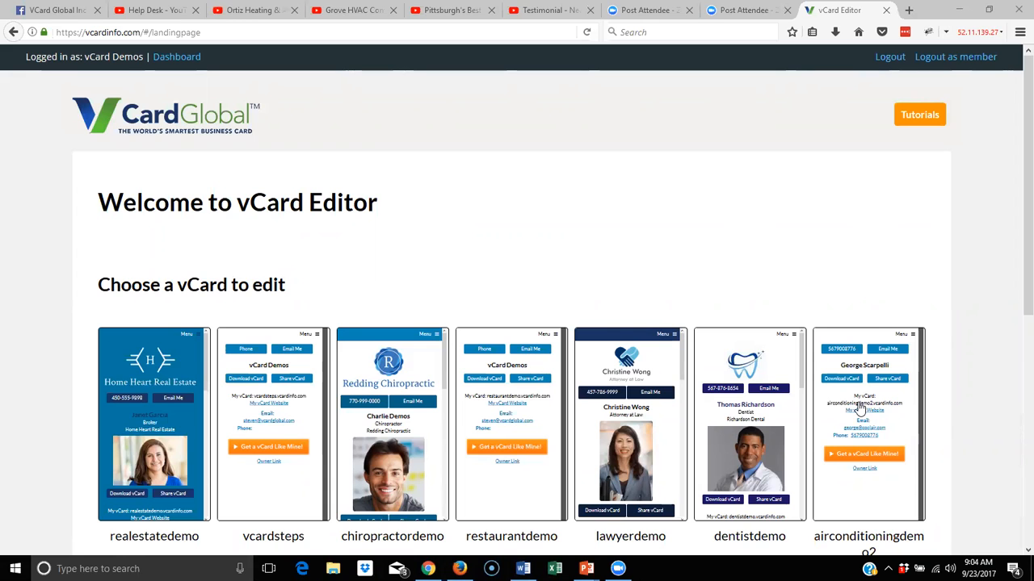
click(860, 410)
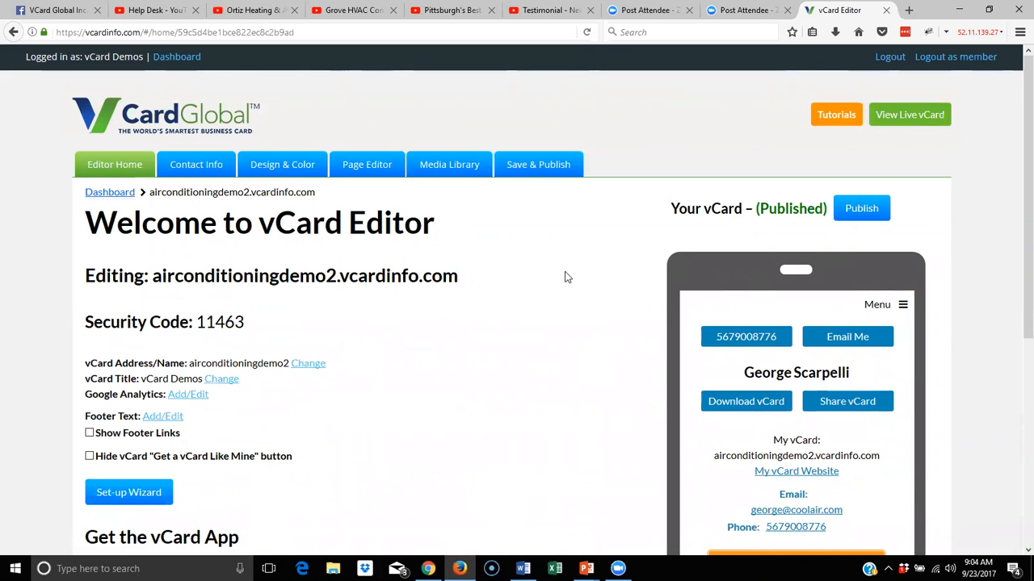
Launch the airconditioningdemo2 set-up wizard and begin at its Contact Info step
scroll(565, 276, down, 2)
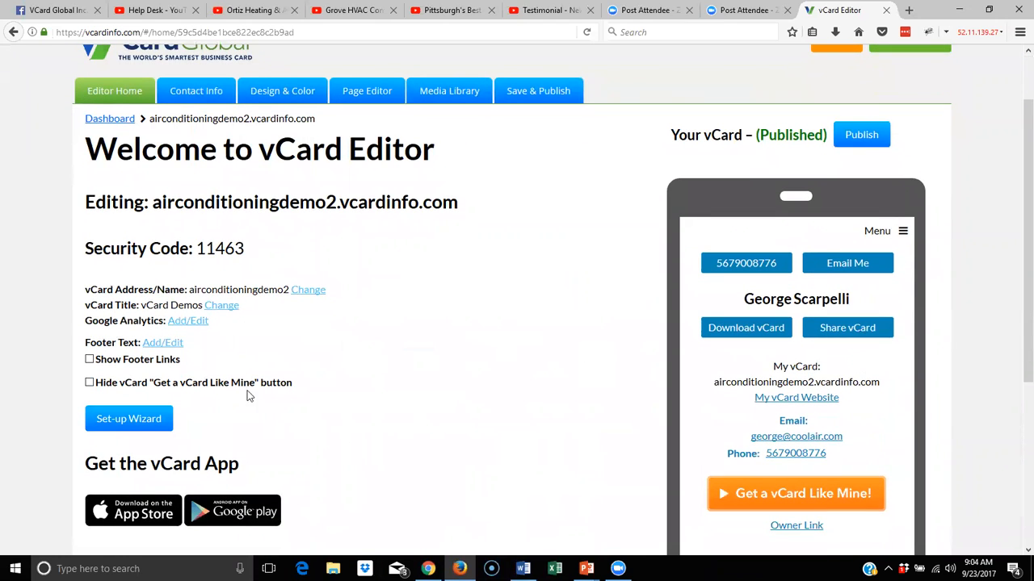
click(140, 437)
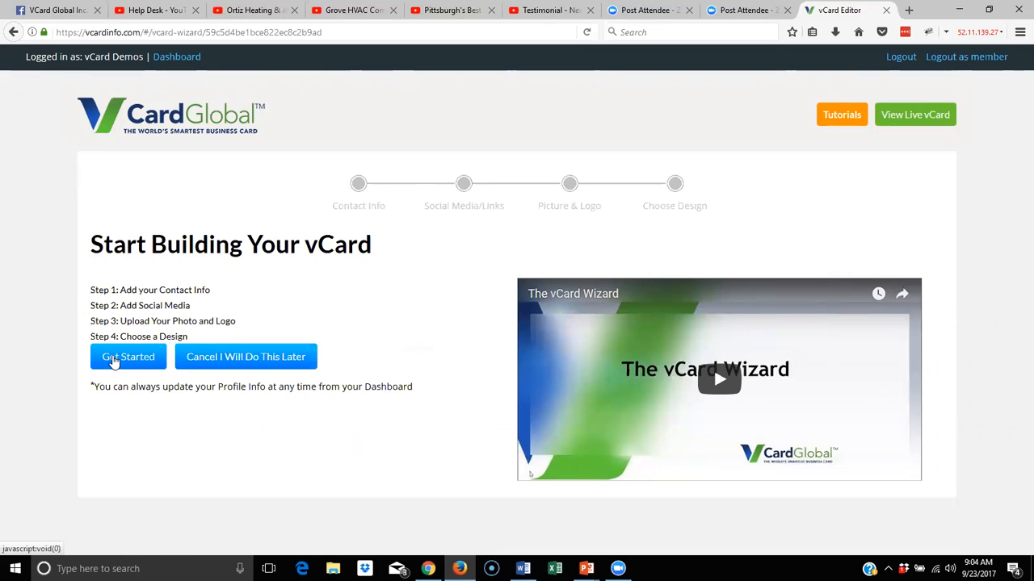
click(113, 360)
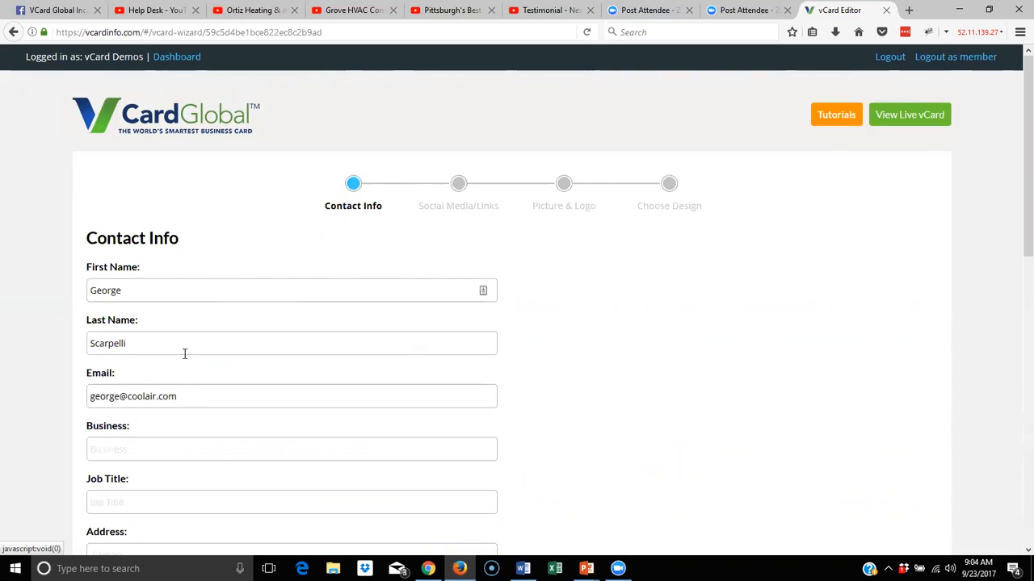
Enter business name 'Scarpelli Heating and Cooling' and job title 'Owner'
scroll(183, 353, down, 2)
click(121, 299)
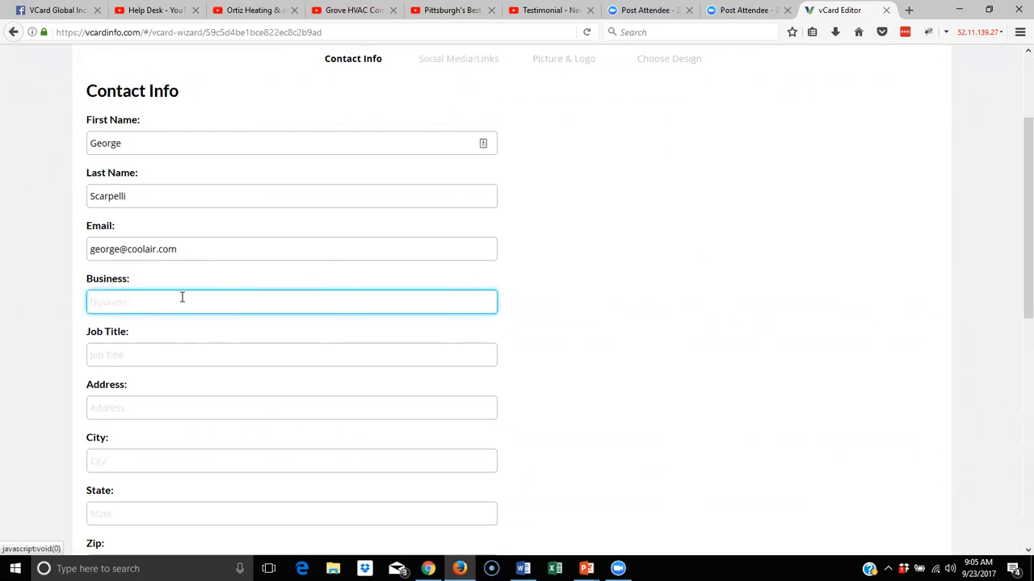
text(Scarpelli Heating and Cooli)
key(BackSpace)
key(BackSpace)
text(oling)
click(161, 361)
text(One)
key(BackSpace)
key(BackSpace)
text(wner)
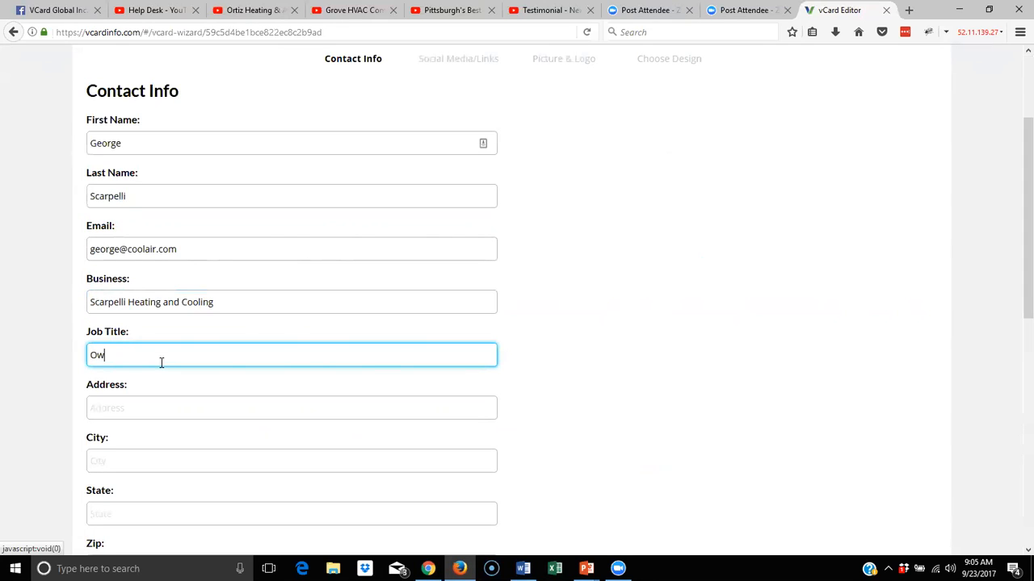
Fill in the street address, city and state fields
click(144, 407)
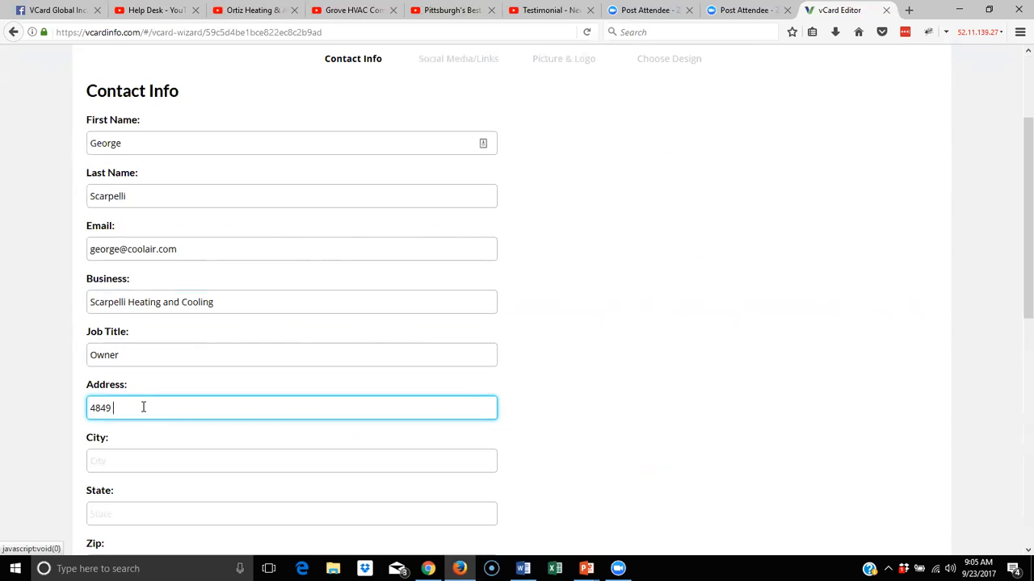
scroll(138, 359, down, 3)
click(132, 320)
text(Portland)
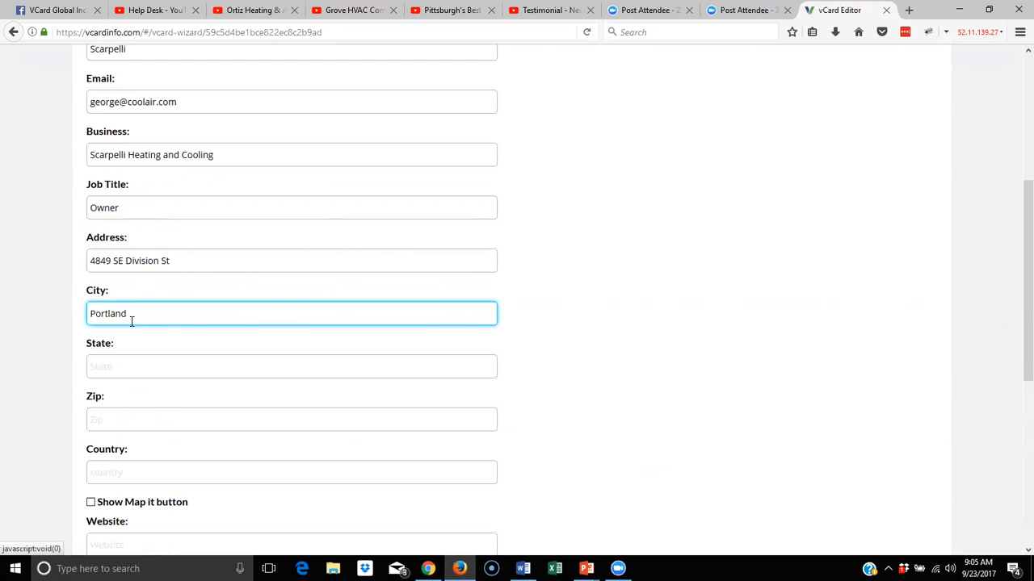
click(129, 365)
text(OR)
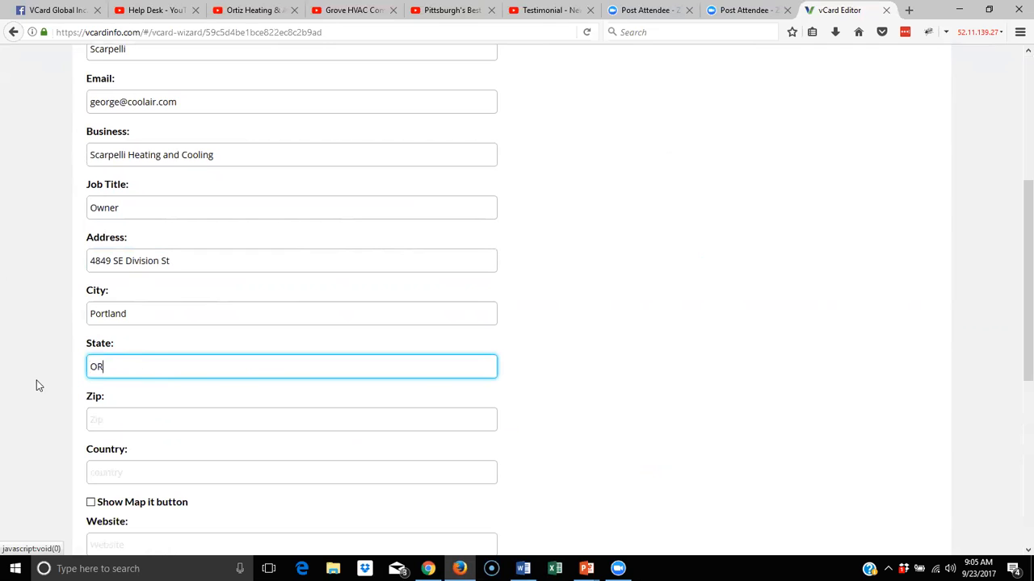
Fill in the zip code and turn on the Show Map it option
scroll(99, 339, down, 2)
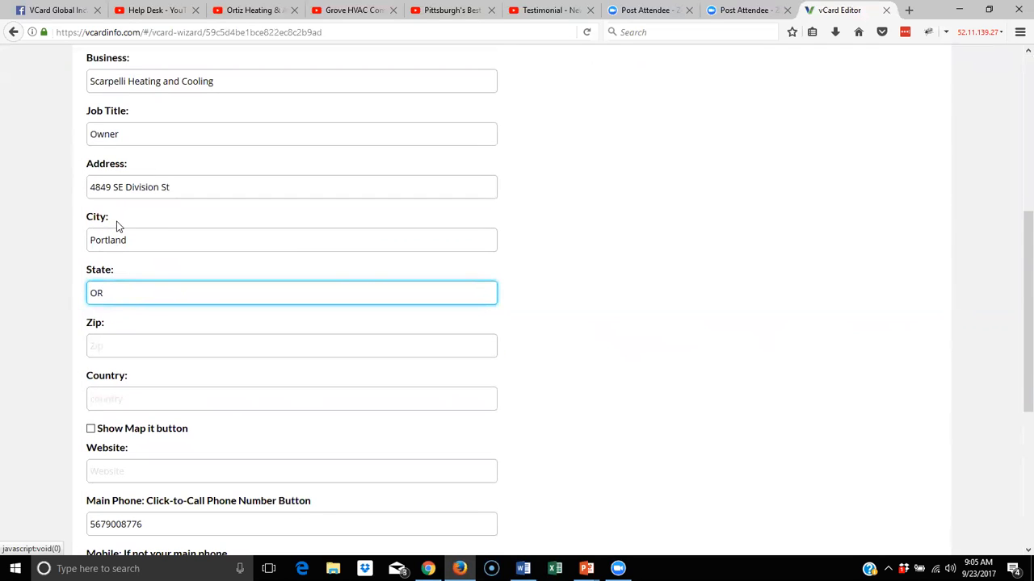
click(128, 347)
text(97)
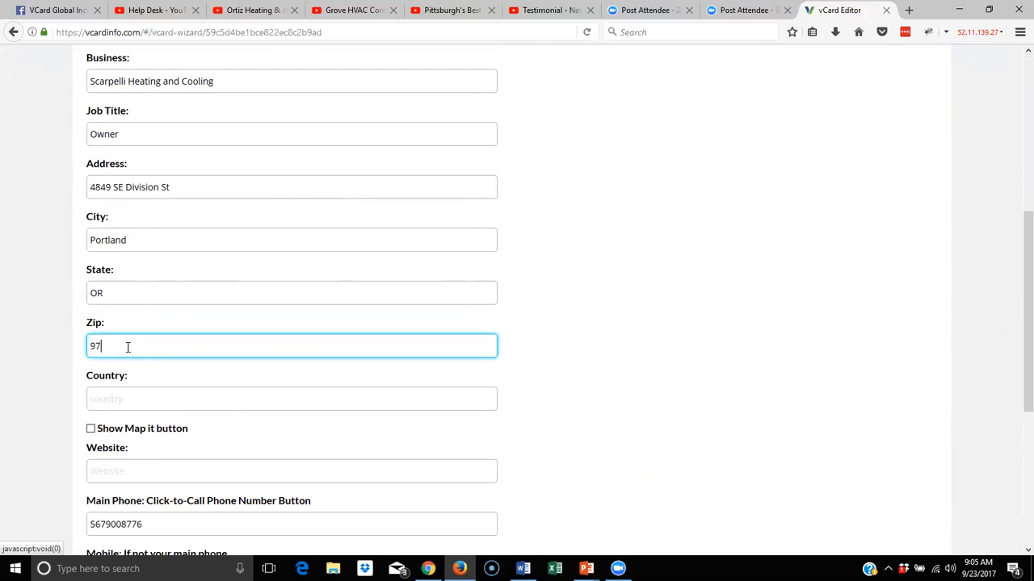
text(206)
click(180, 189)
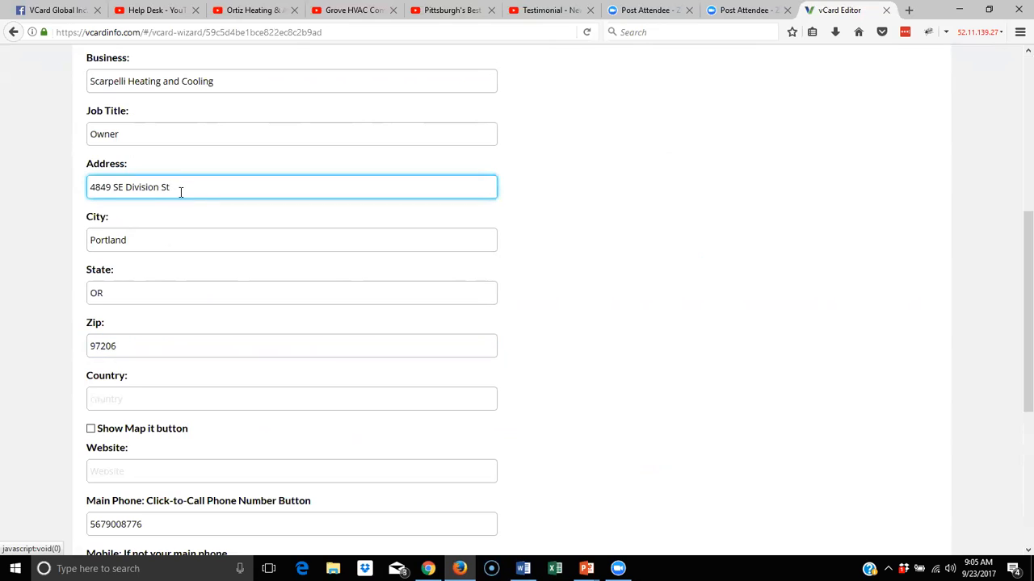
click(92, 429)
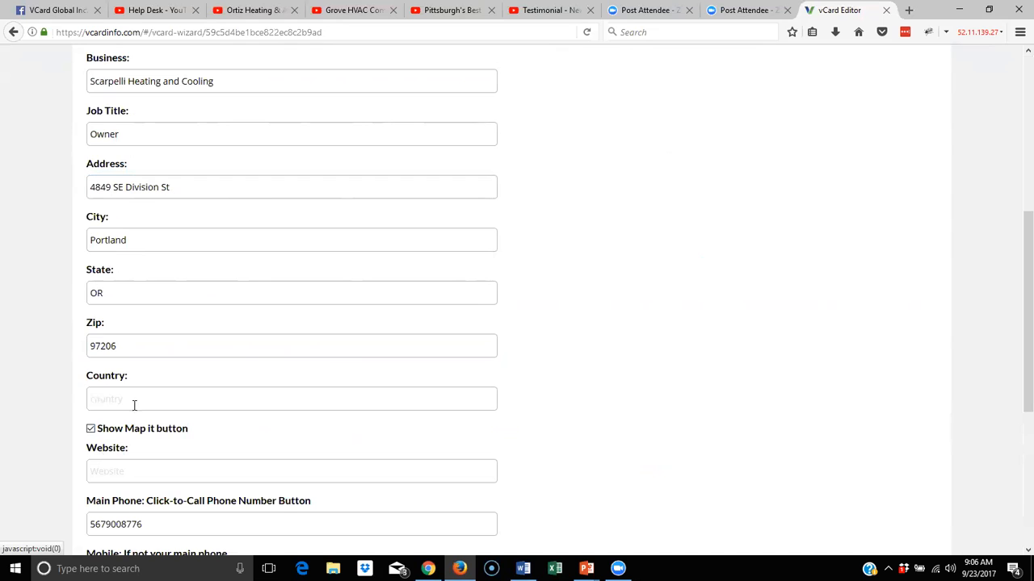
scroll(134, 406, down, 5)
click(121, 251)
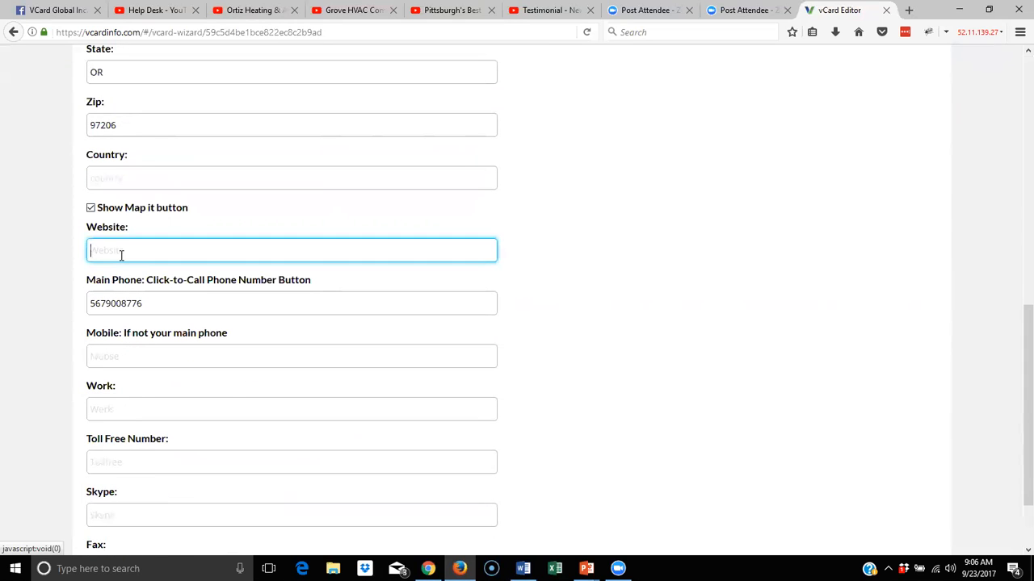
Enter the website scarpelliheatingandcooling.com
text(scar)
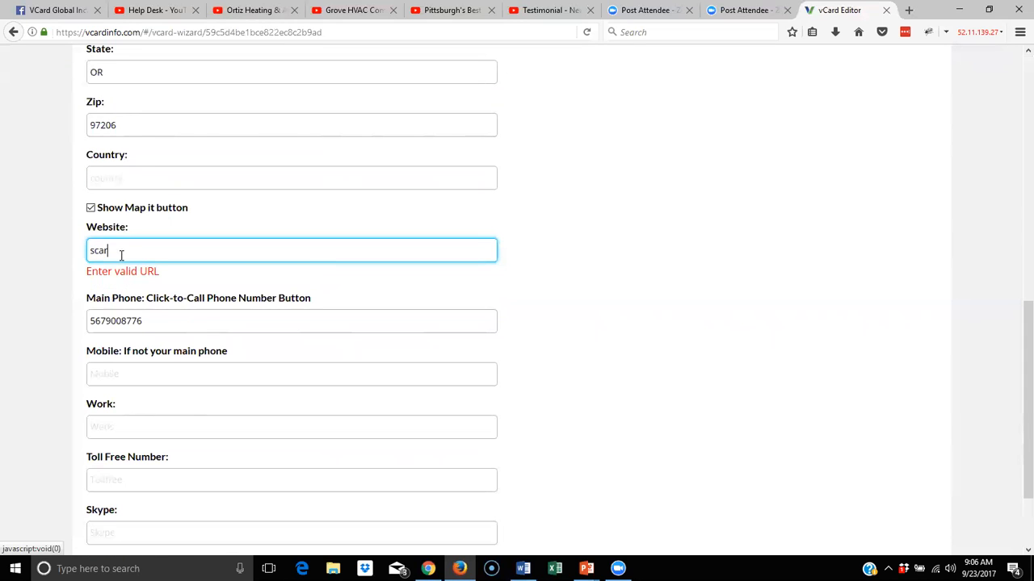
text(pelliheatingandcooling.com)
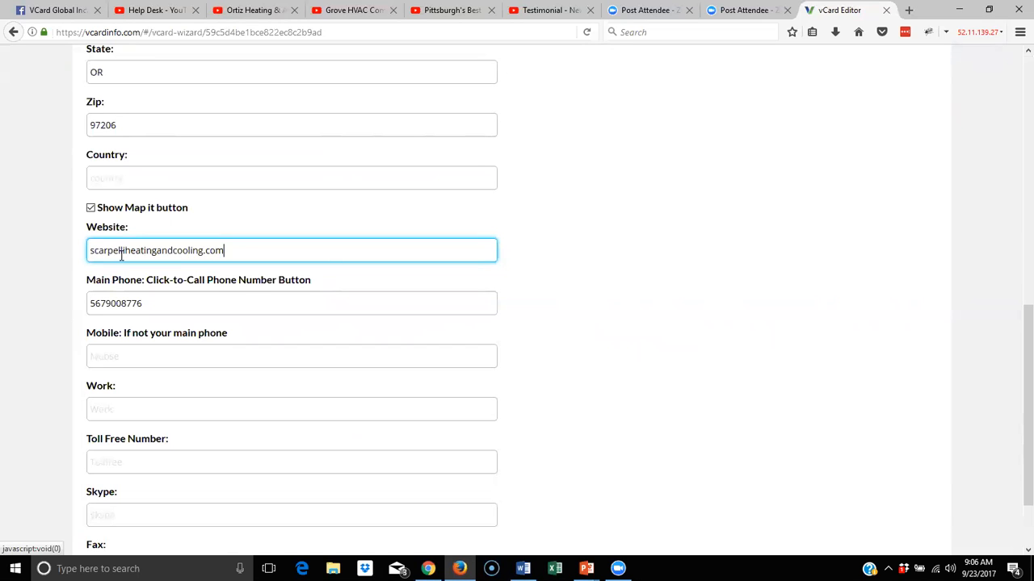
Insert hyphens into the main phone number
click(195, 300)
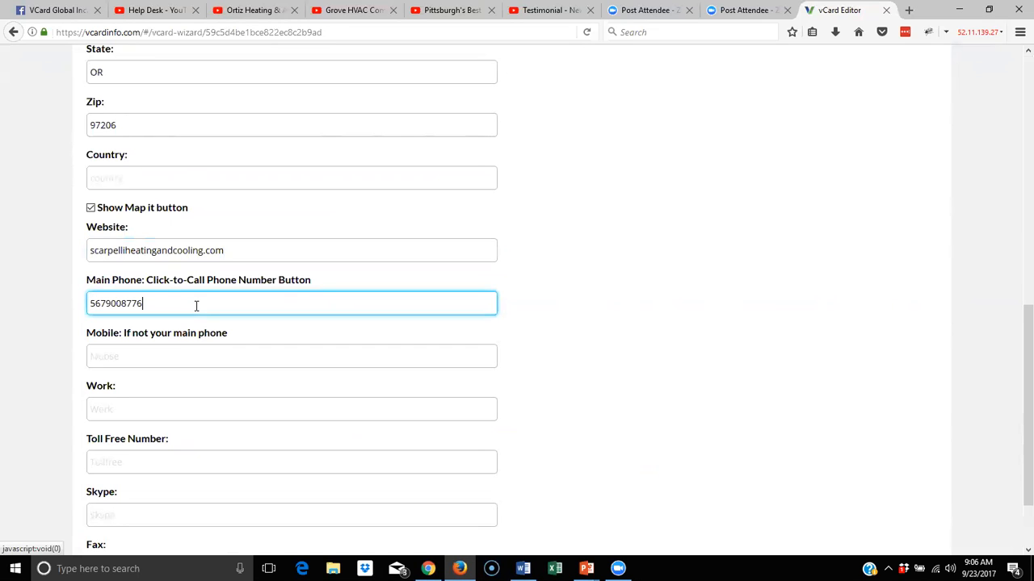
click(107, 303)
text(-)
key(Right)
key(Right)
key(Right)
text(-)
Add the fax number and save Contact Info to reach the Social Media/Links step
scroll(148, 385, down, 2)
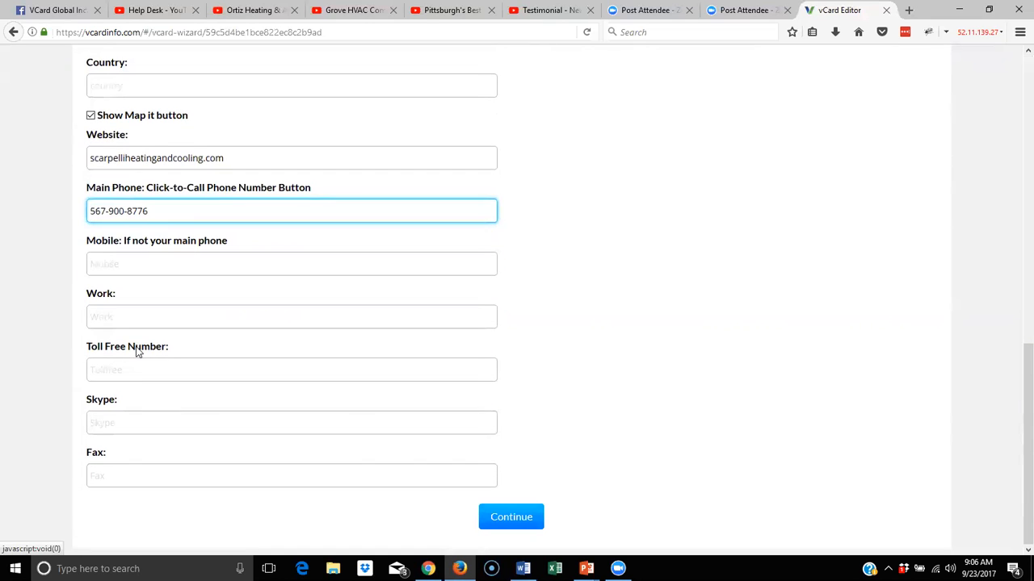
click(123, 424)
click(125, 475)
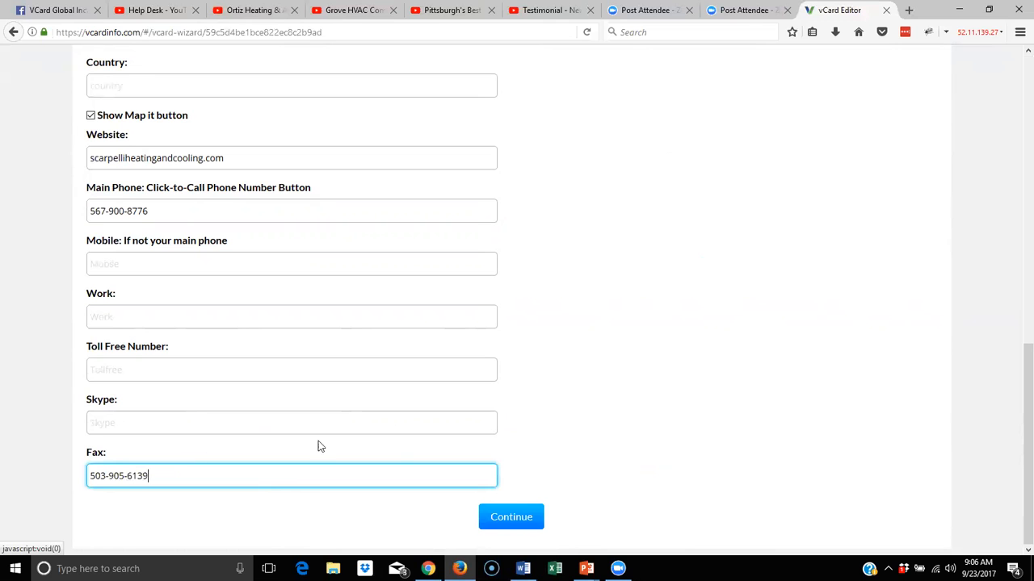
click(512, 522)
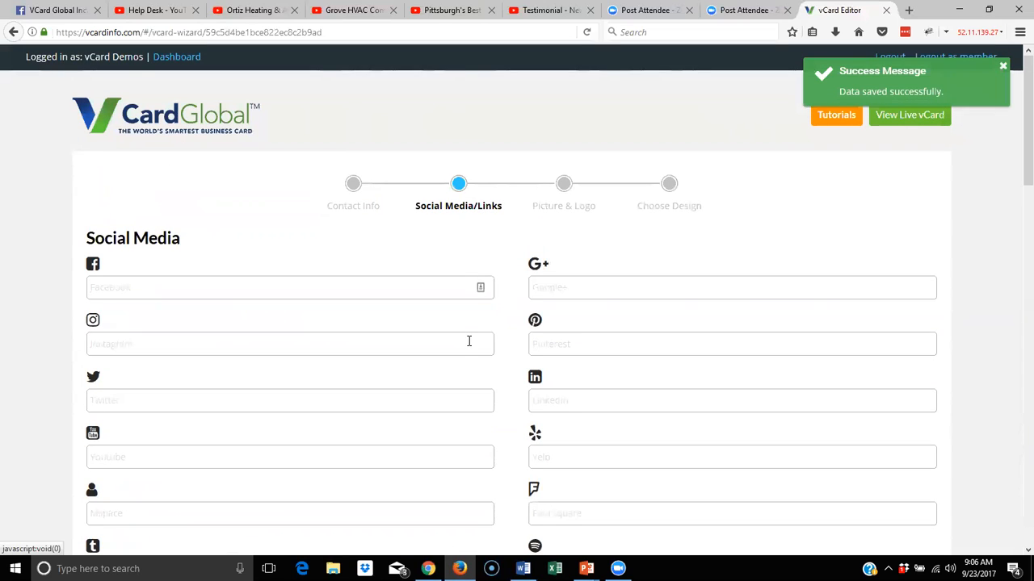
click(236, 284)
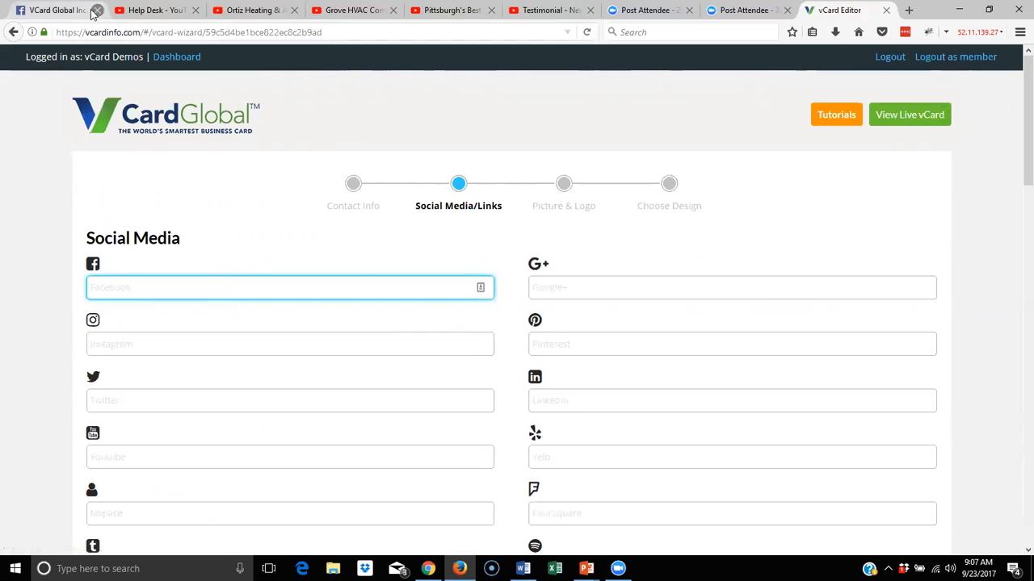
Switch to the VCard Global Inc. Facebook page
click(54, 11)
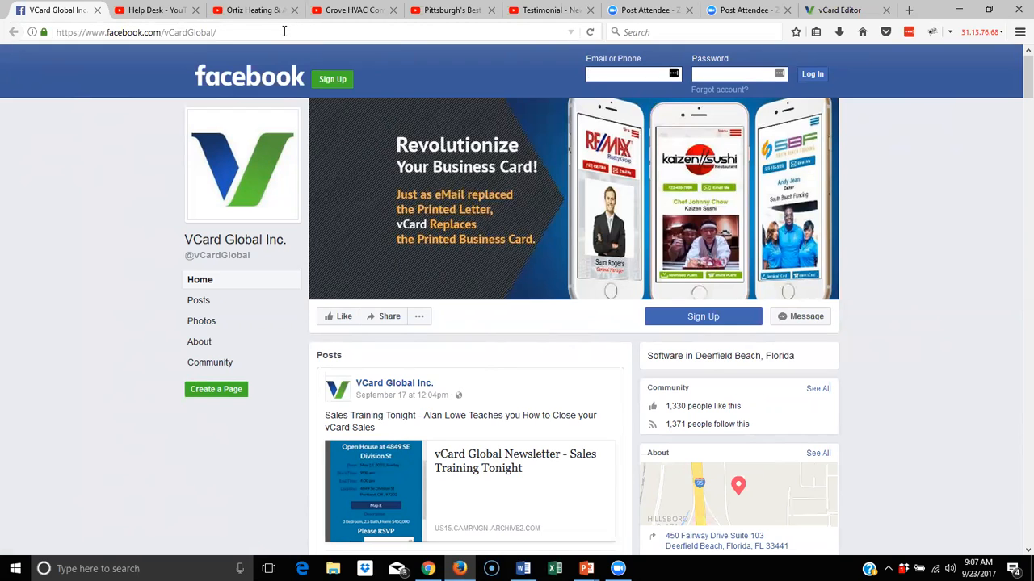
drag(284, 31, 23, 34)
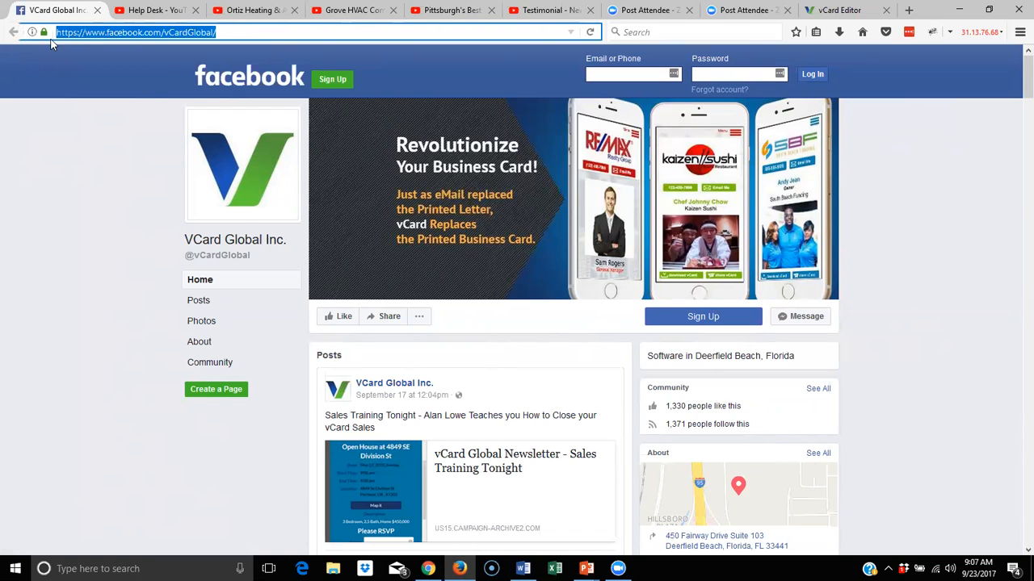
right_click(147, 32)
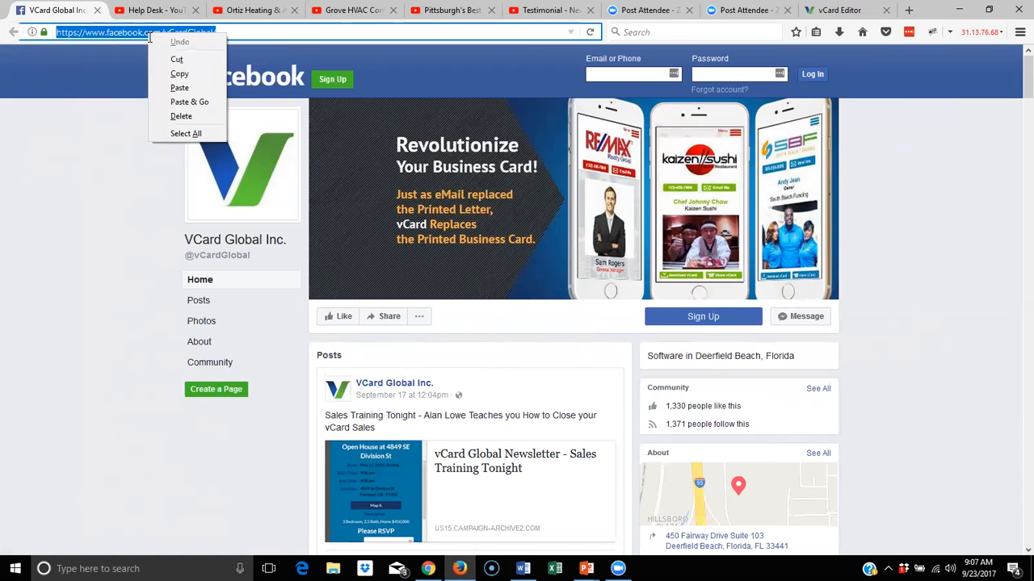
click(182, 69)
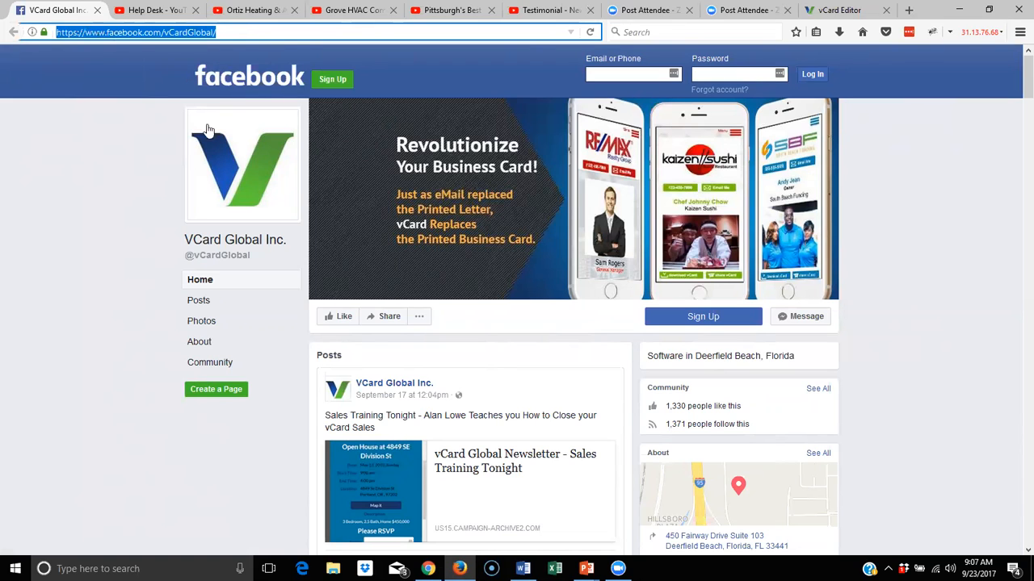
click(854, 10)
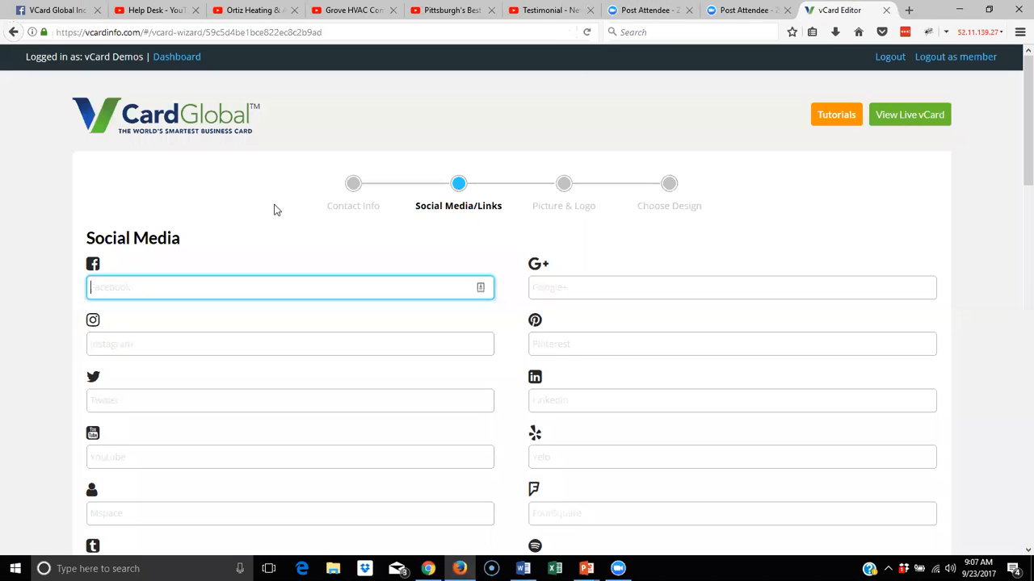
right_click(116, 286)
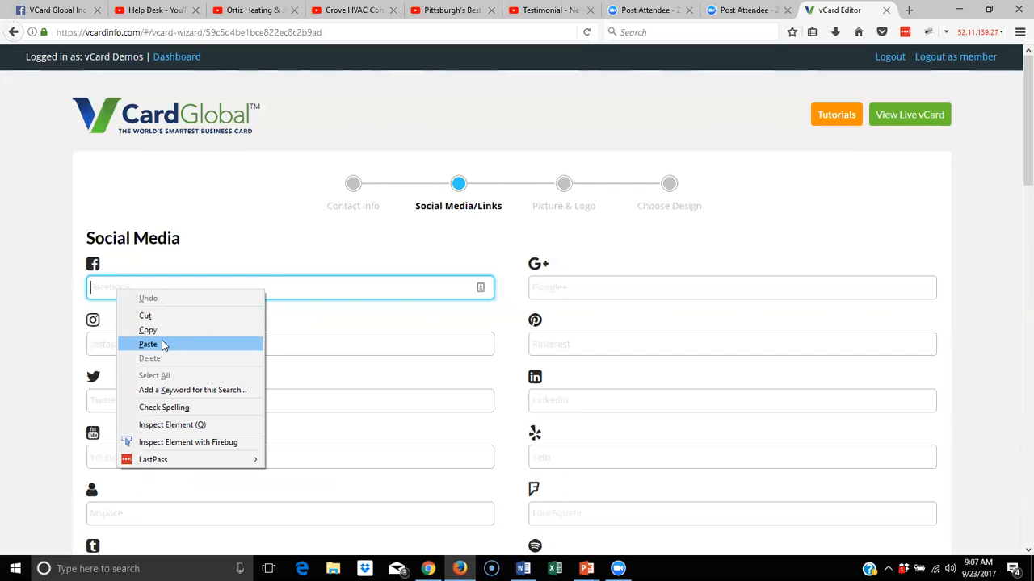
click(163, 341)
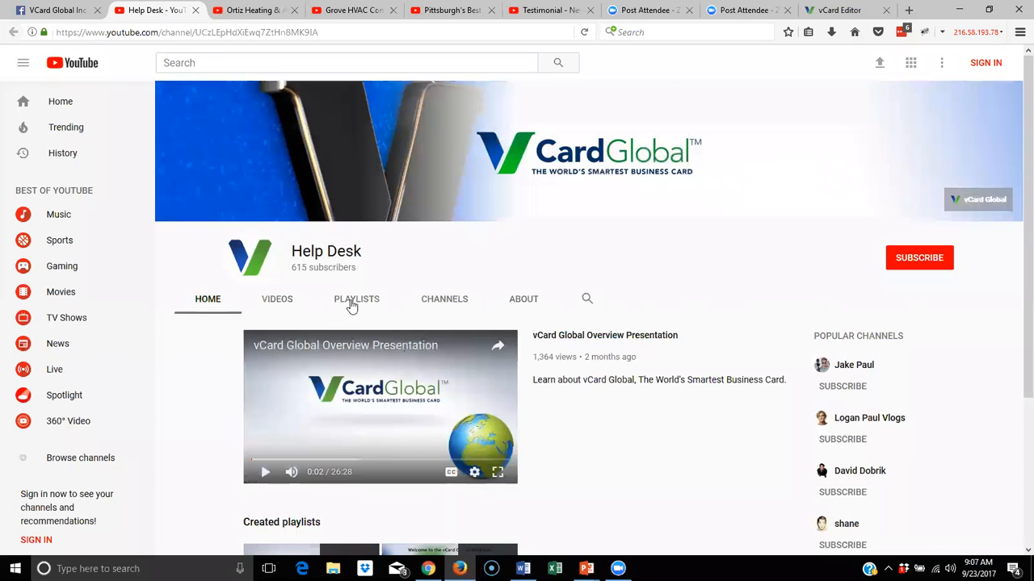
scroll(384, 308, down, 2)
scroll(383, 311, down, 3)
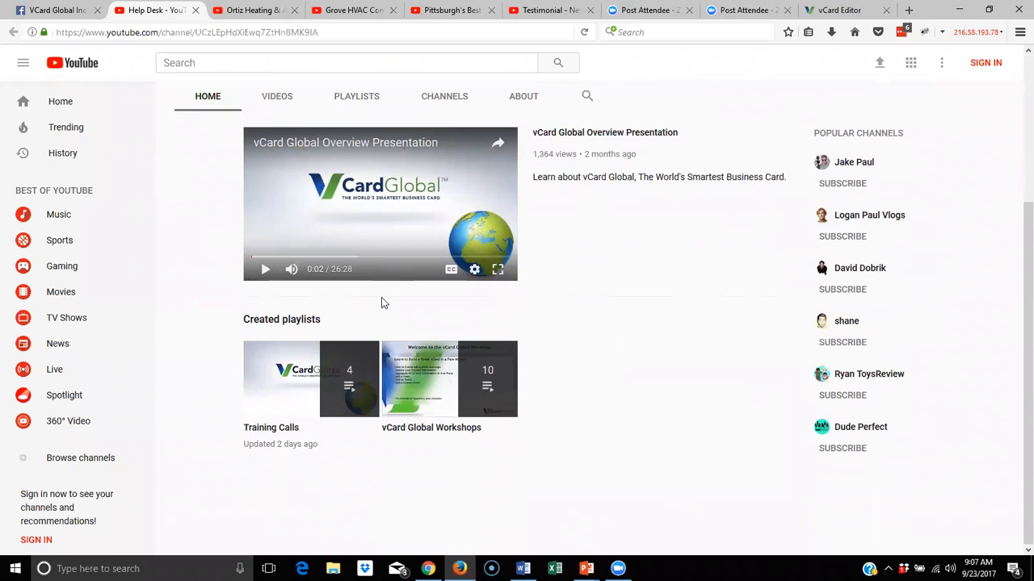
Copy the Help Desk YouTube channel's web address and return to the Social Media/Links form
scroll(239, 85, up, 5)
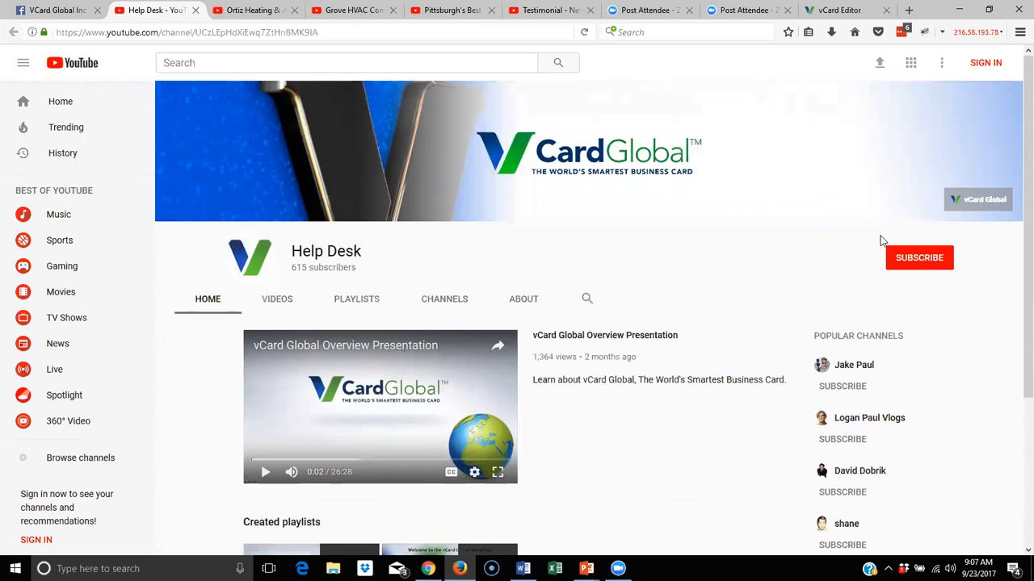
scroll(565, 273, down, 1)
scroll(566, 273, down, 3)
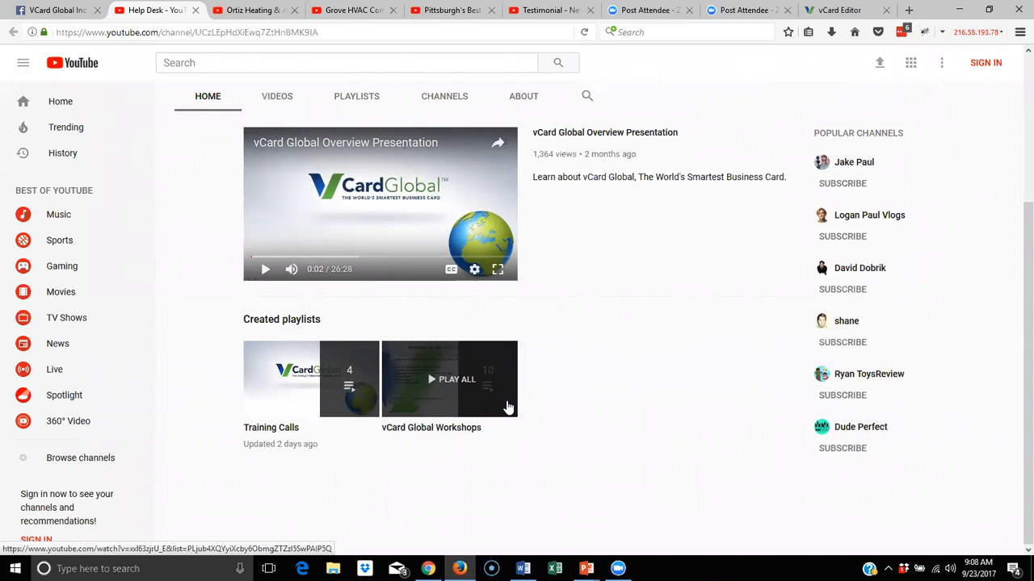
scroll(507, 407, up, 2)
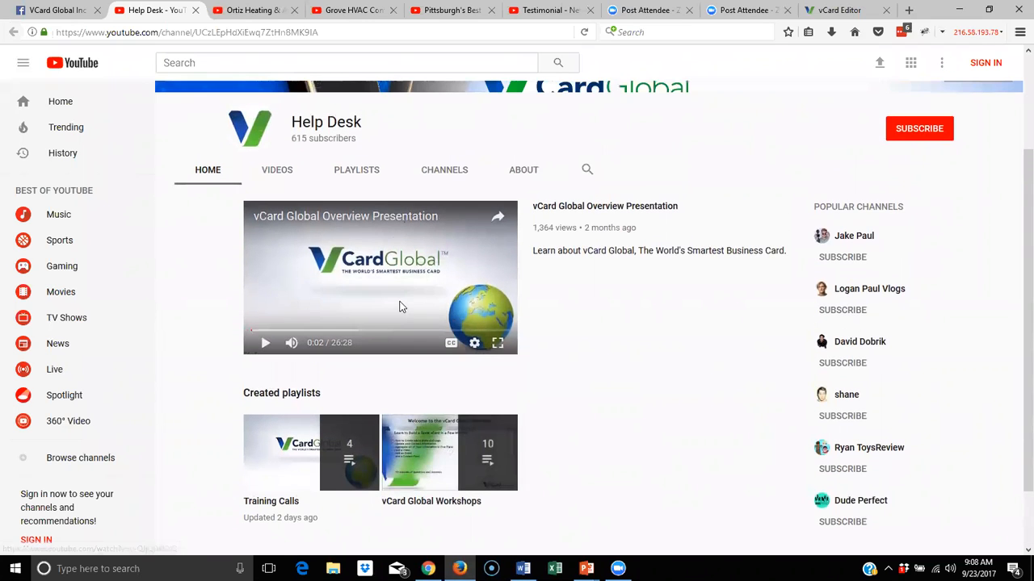
scroll(399, 305, up, 1)
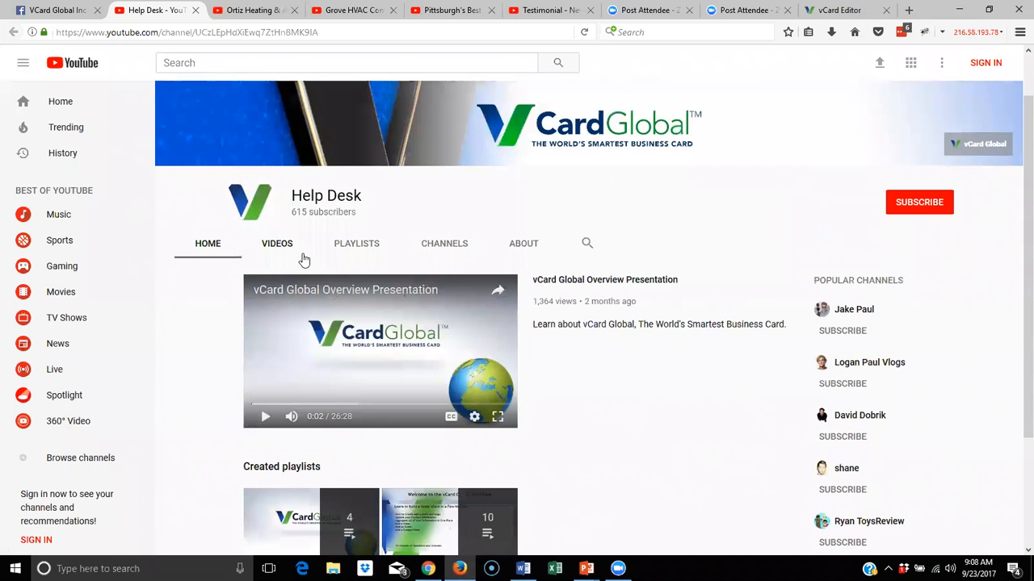
scroll(569, 401, down, 1)
scroll(652, 412, up, 2)
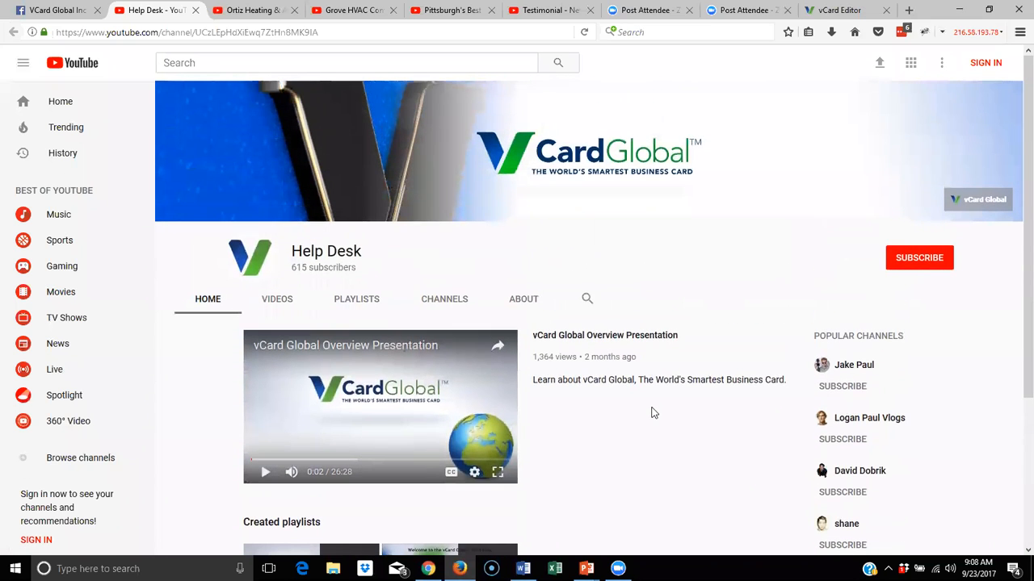
click(156, 34)
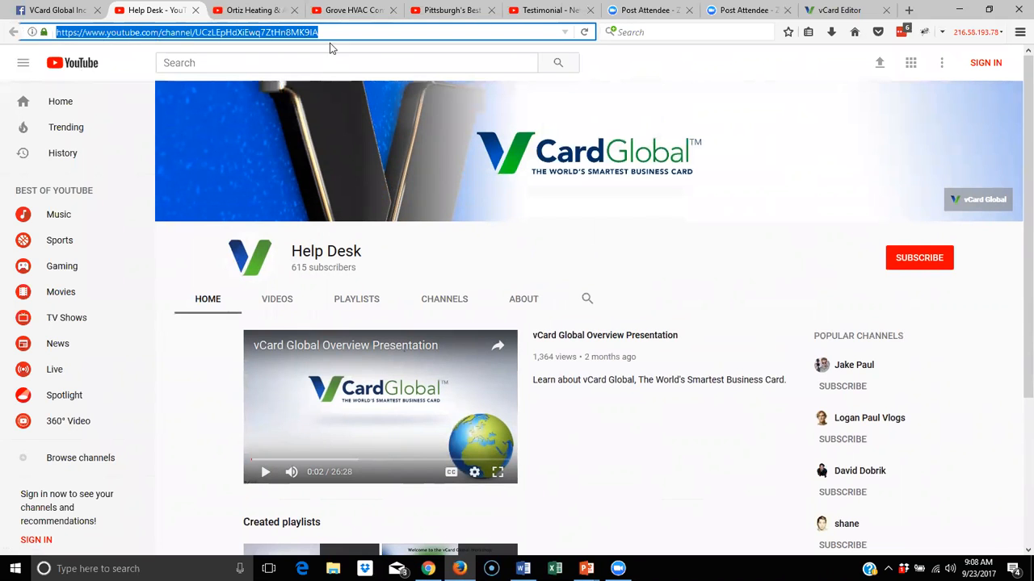
right_click(137, 31)
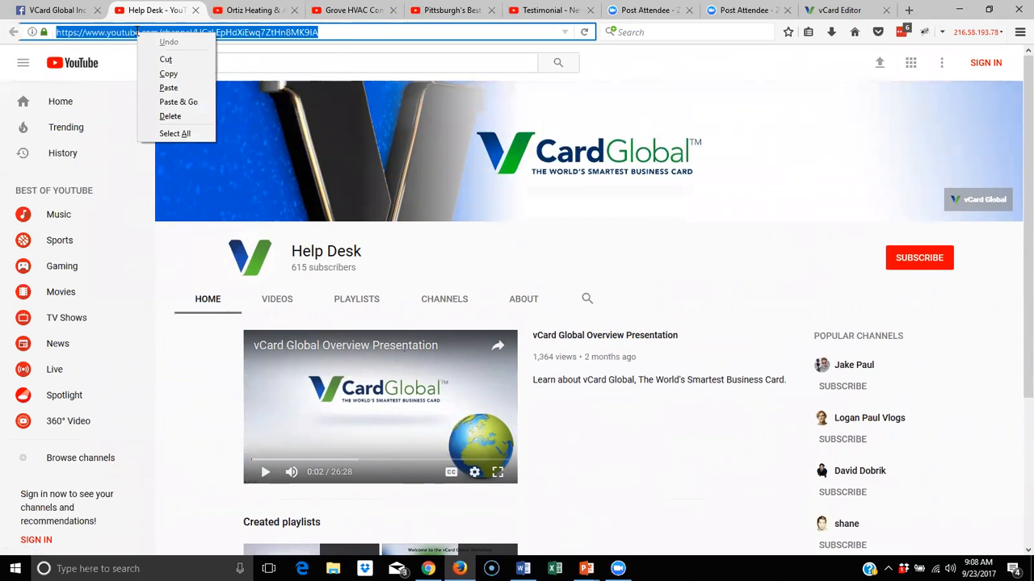
click(191, 71)
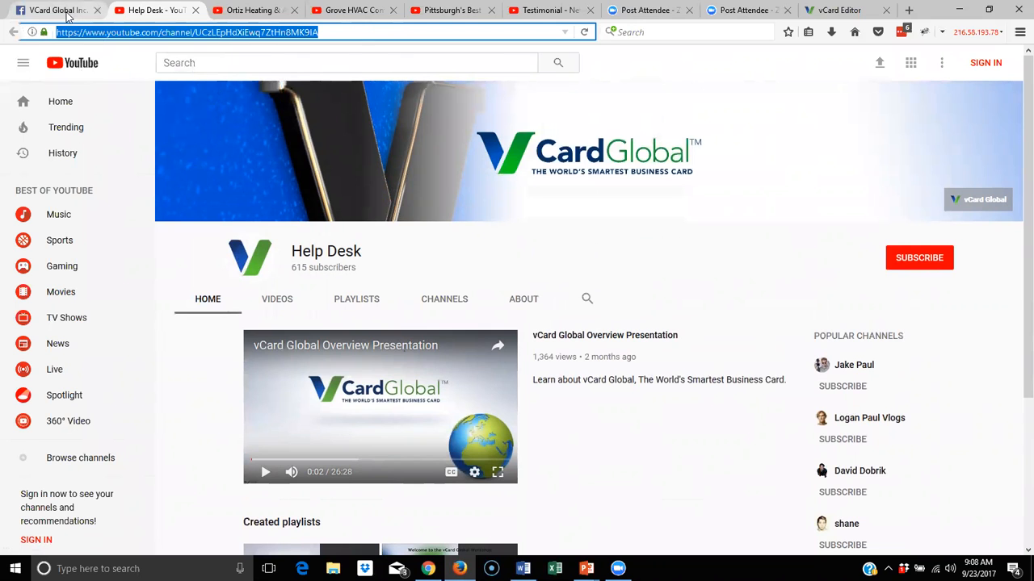
click(838, 9)
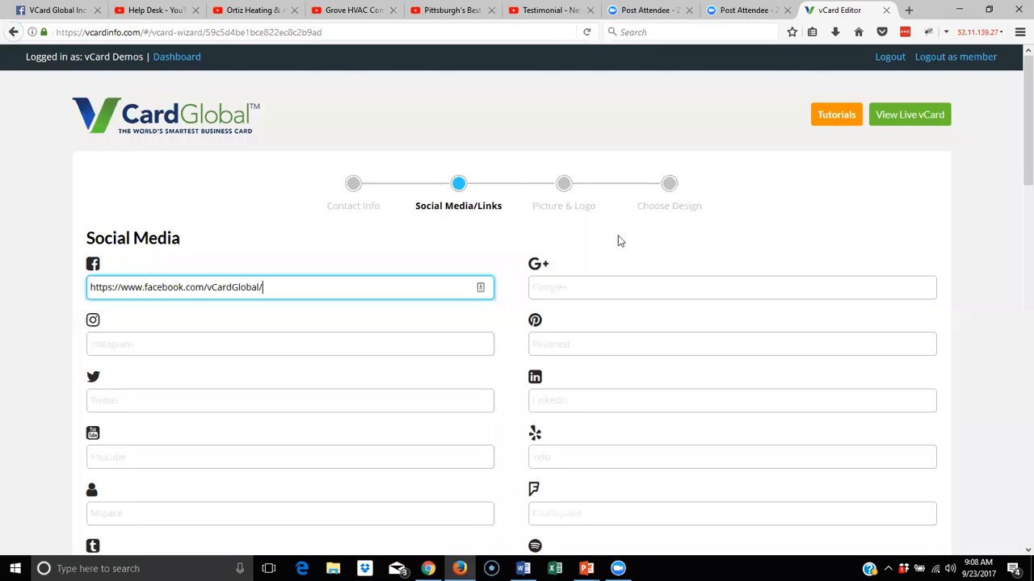
scroll(618, 245, down, 2)
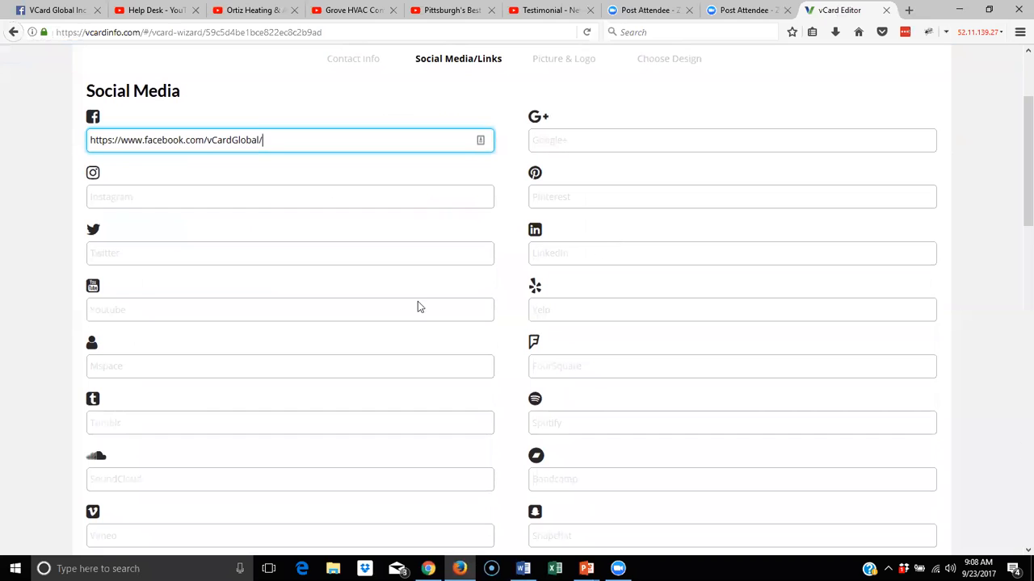
click(91, 307)
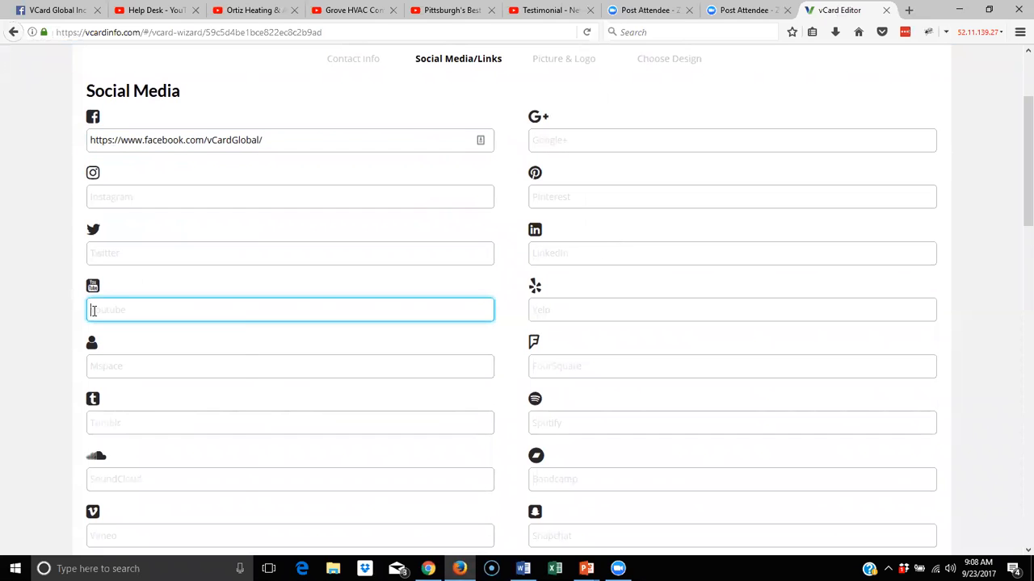
right_click(94, 311)
click(127, 367)
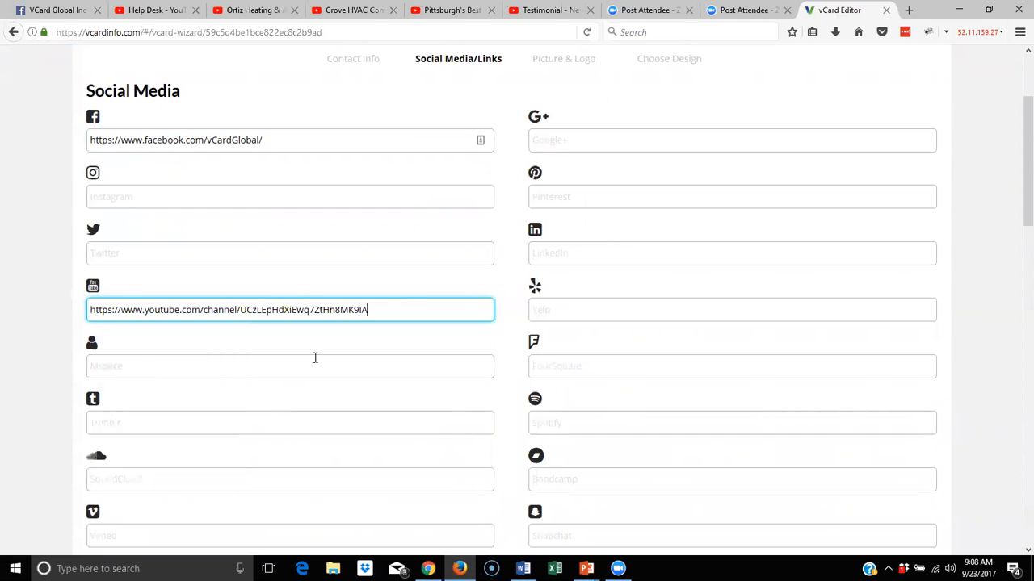
Scroll down to the Reach Me Online section and select the Skype Id field
scroll(339, 353, down, 3)
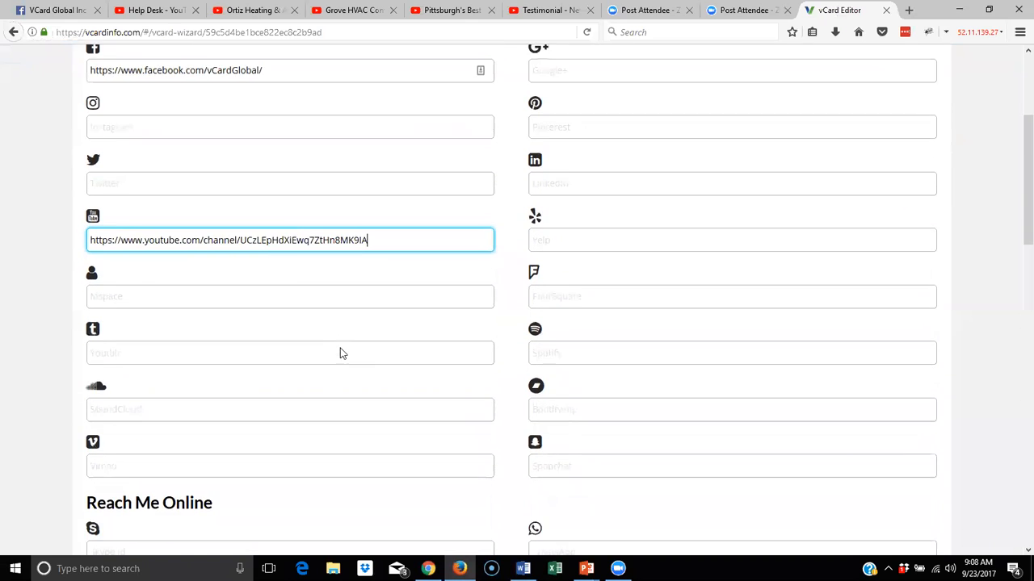
scroll(341, 349, down, 2)
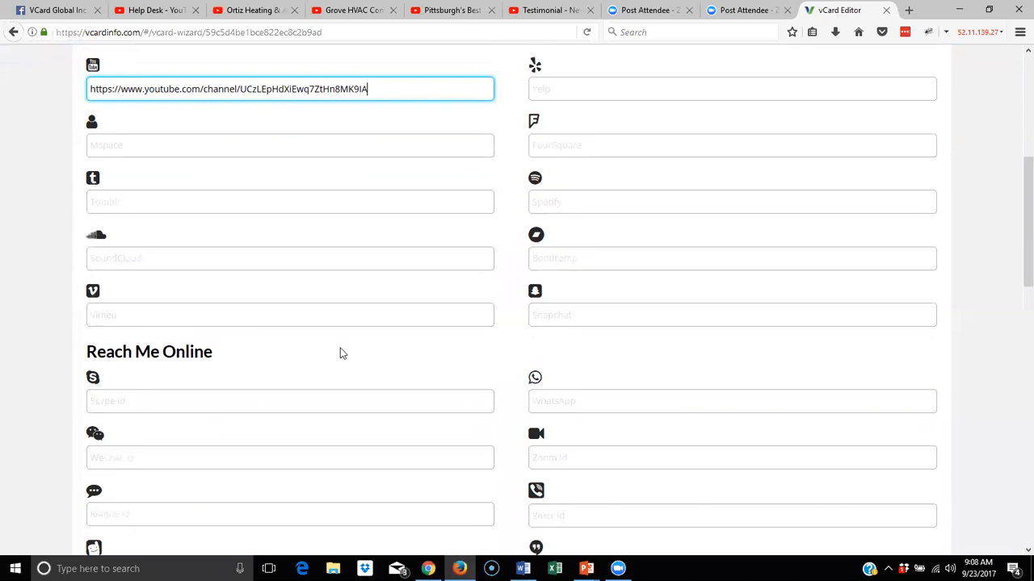
scroll(369, 251, up, 3)
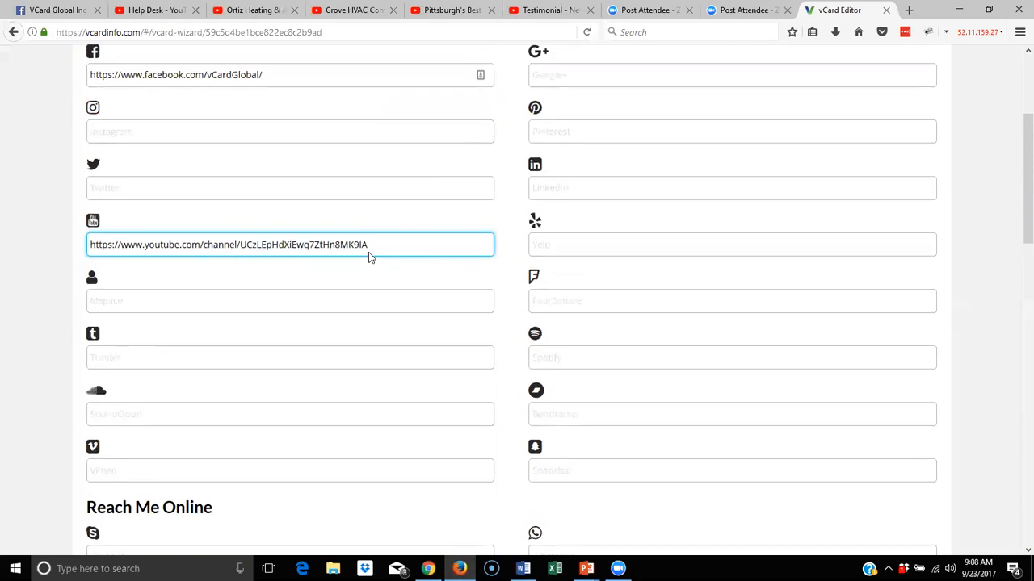
scroll(368, 257, up, 3)
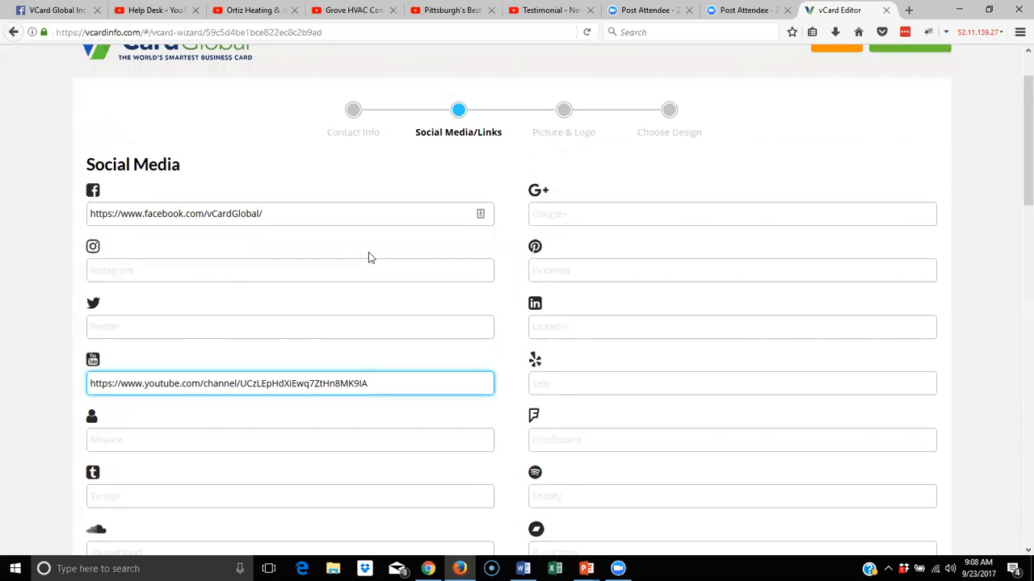
scroll(368, 257, down, 6)
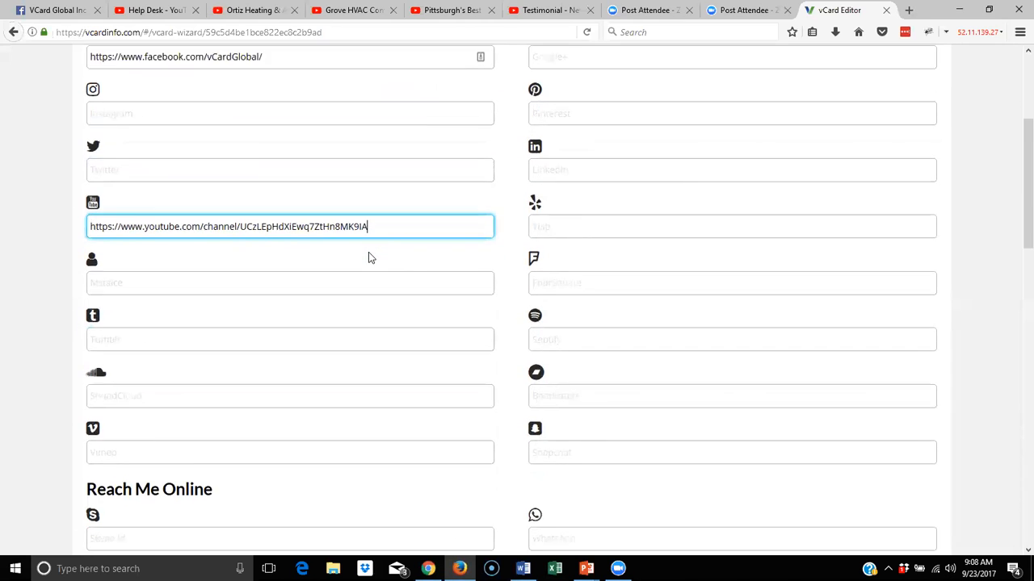
scroll(368, 257, down, 2)
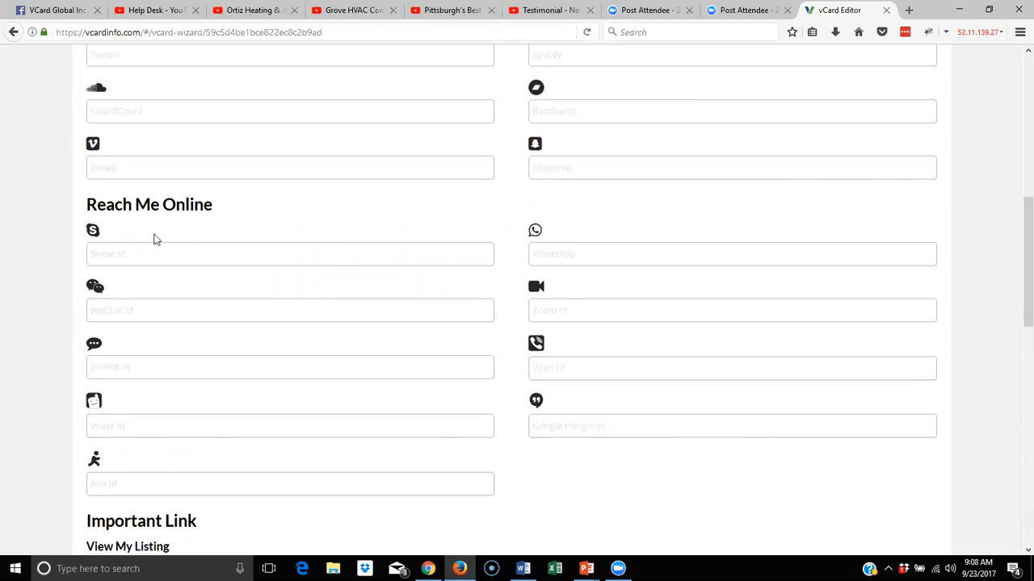
click(125, 260)
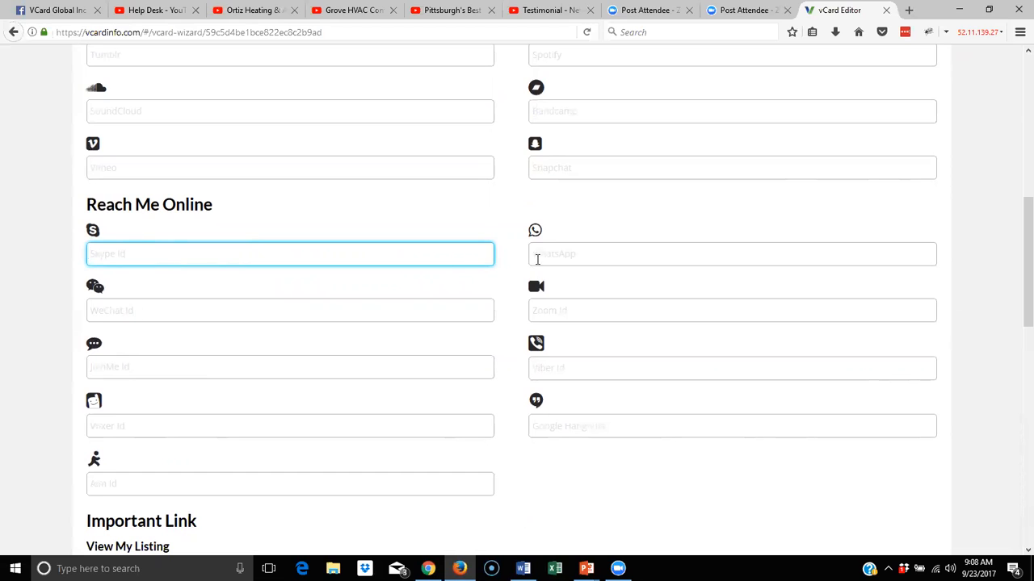
click(565, 310)
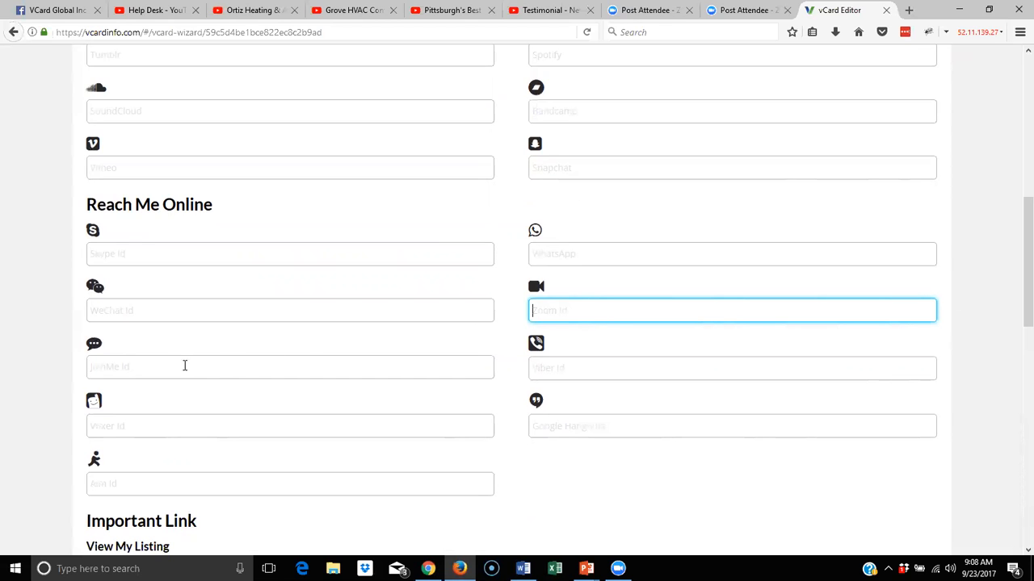
click(155, 369)
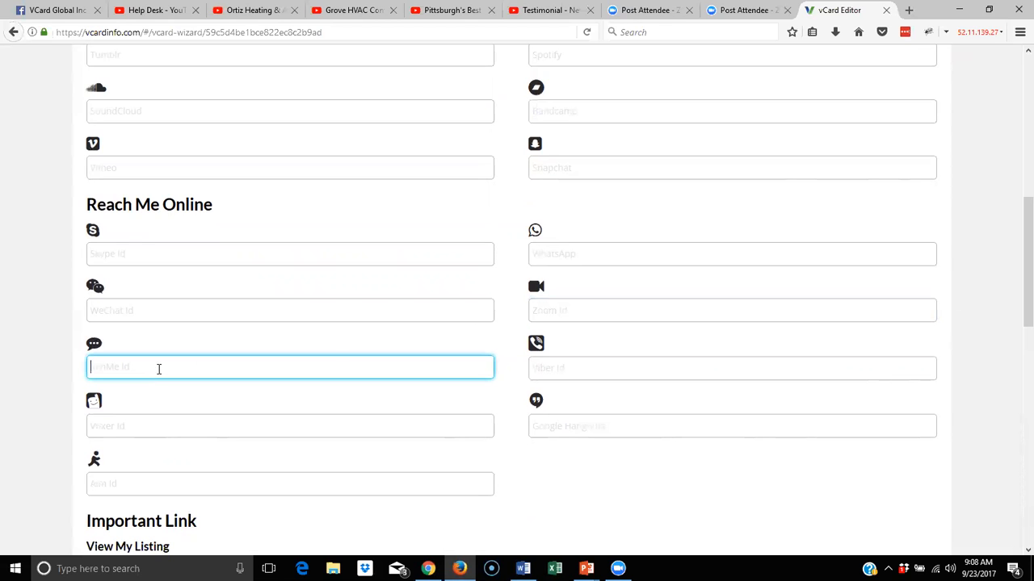
scroll(418, 371, down, 2)
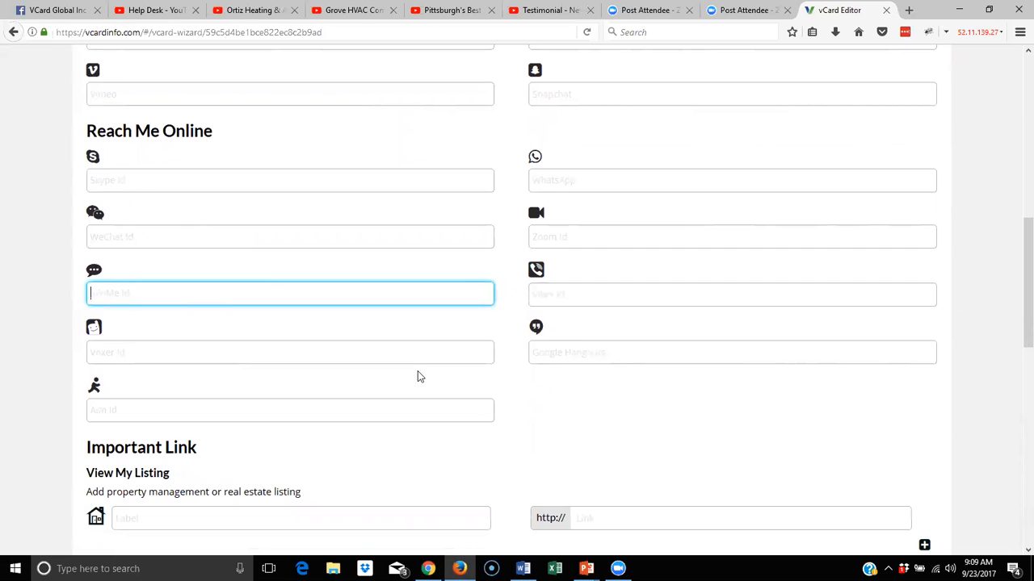
scroll(429, 358, down, 2)
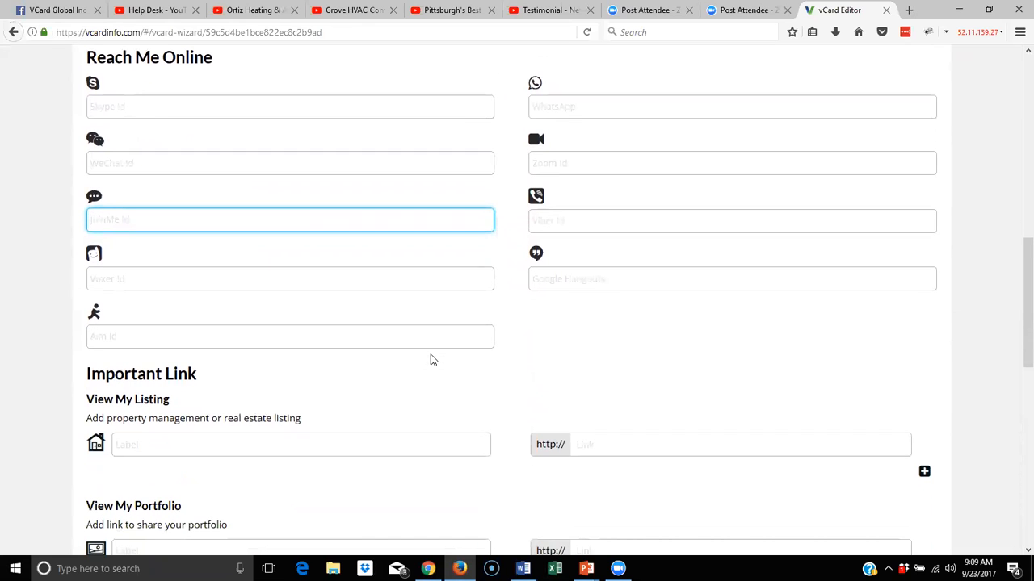
scroll(430, 350, up, 3)
scroll(430, 352, up, 2)
scroll(430, 352, down, 2)
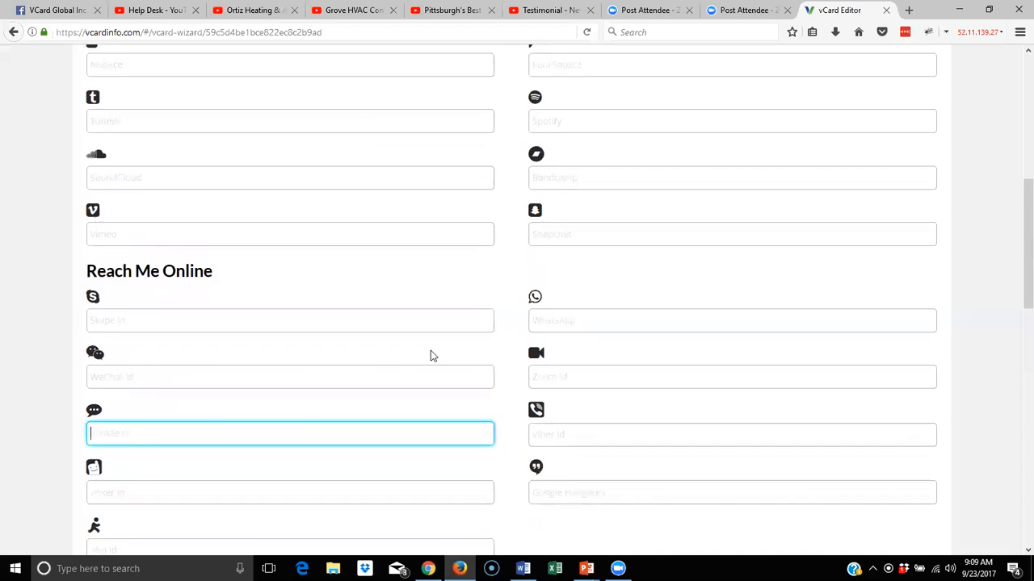
scroll(430, 352, down, 6)
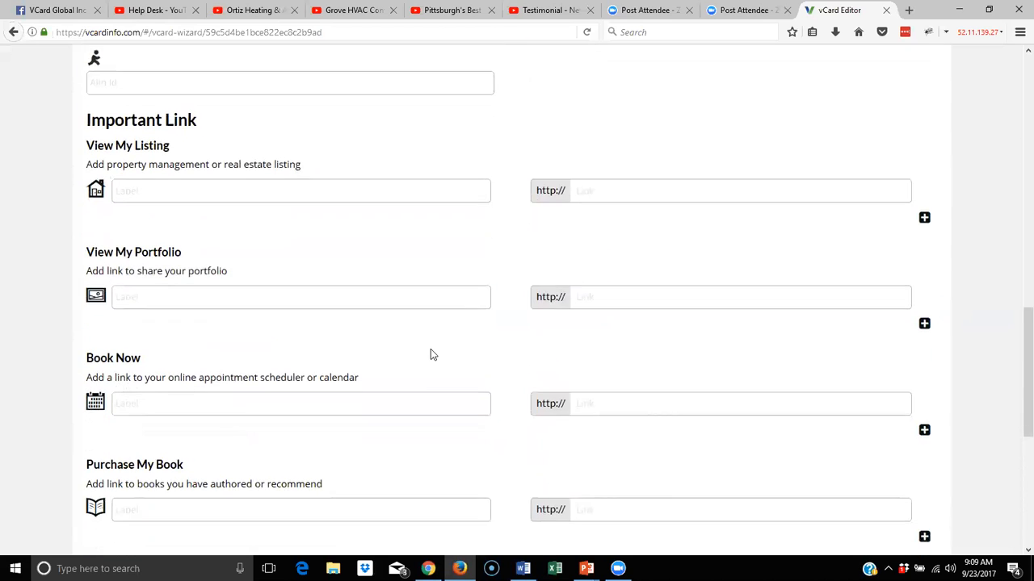
scroll(431, 354, down, 1)
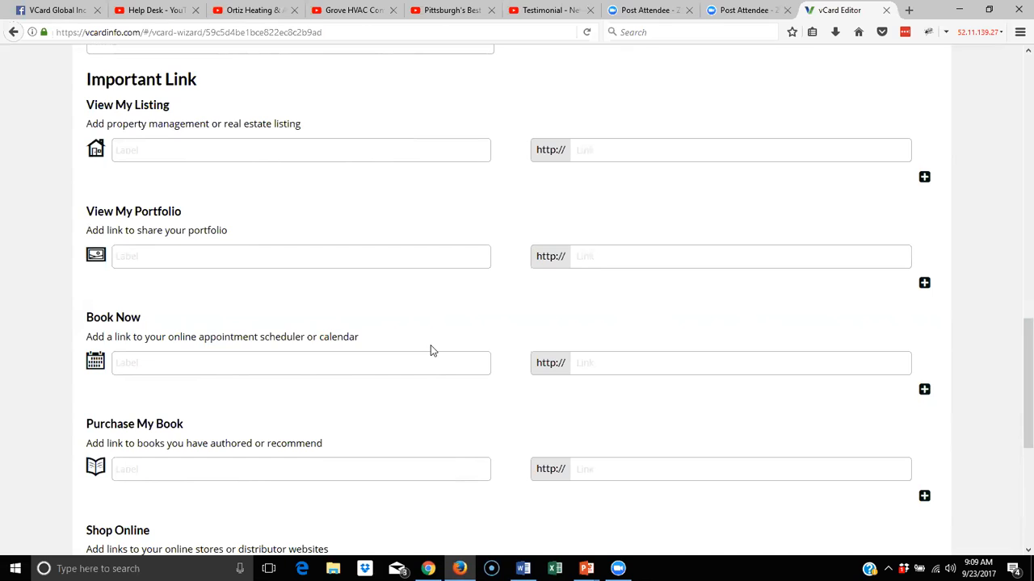
click(162, 149)
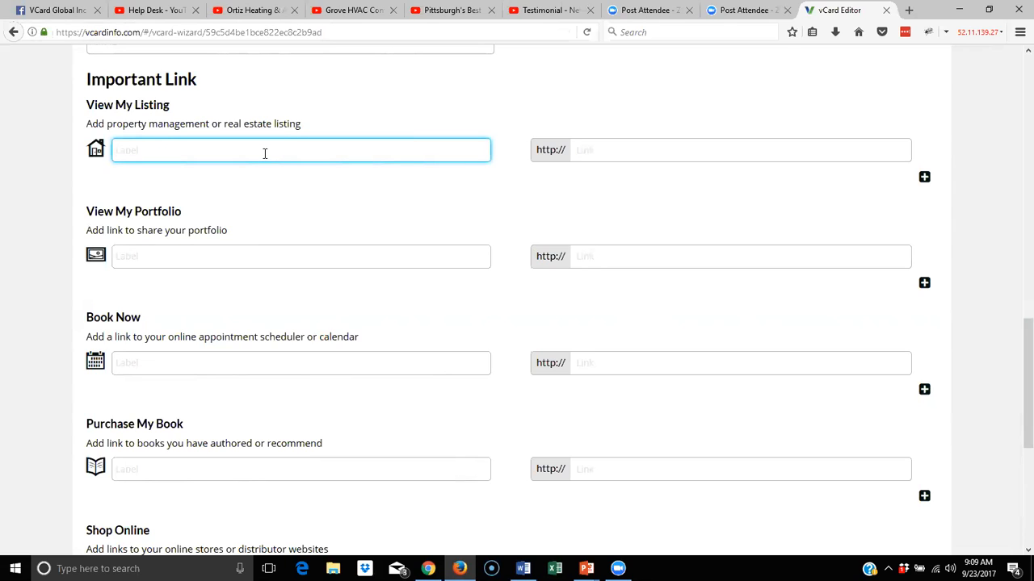
Add a View My Listing entry 'Residential Listings' linking to redfin.com
text(Residential Listings)
click(589, 148)
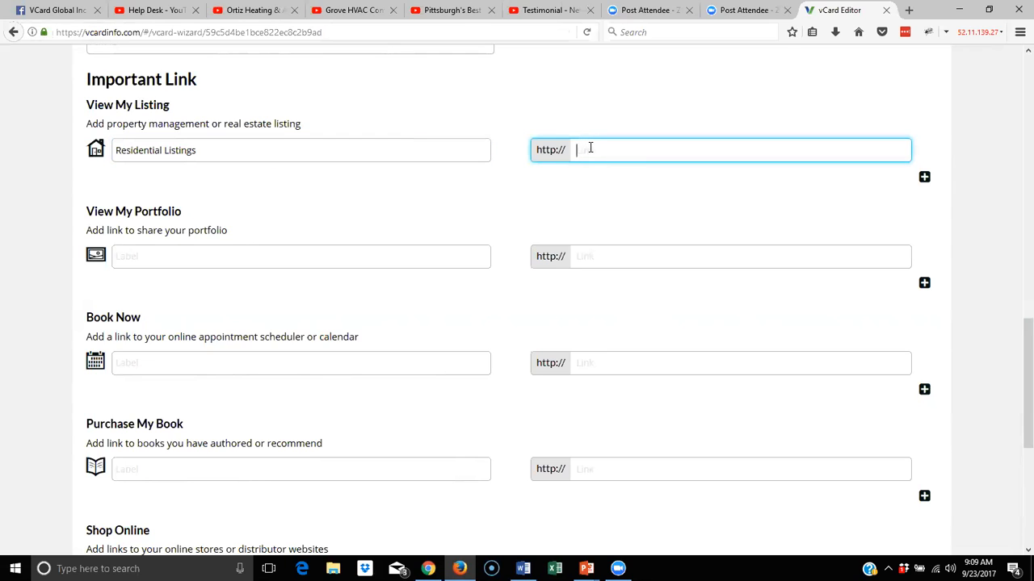
text(redfin.com)
Add a second listing row labelled 'Commercial Listings' and start its loopnet link
click(923, 177)
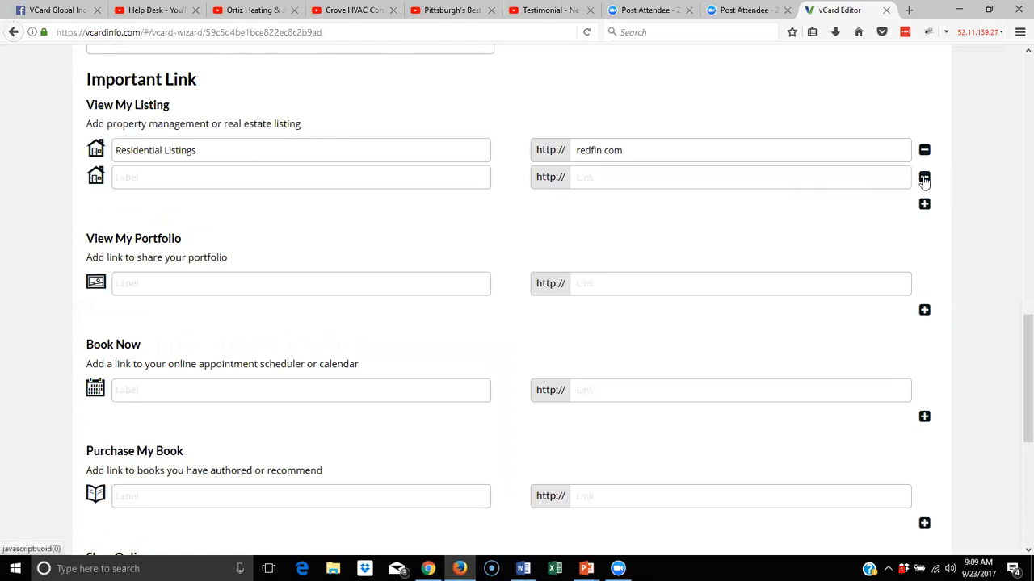
click(216, 170)
text(Commercials)
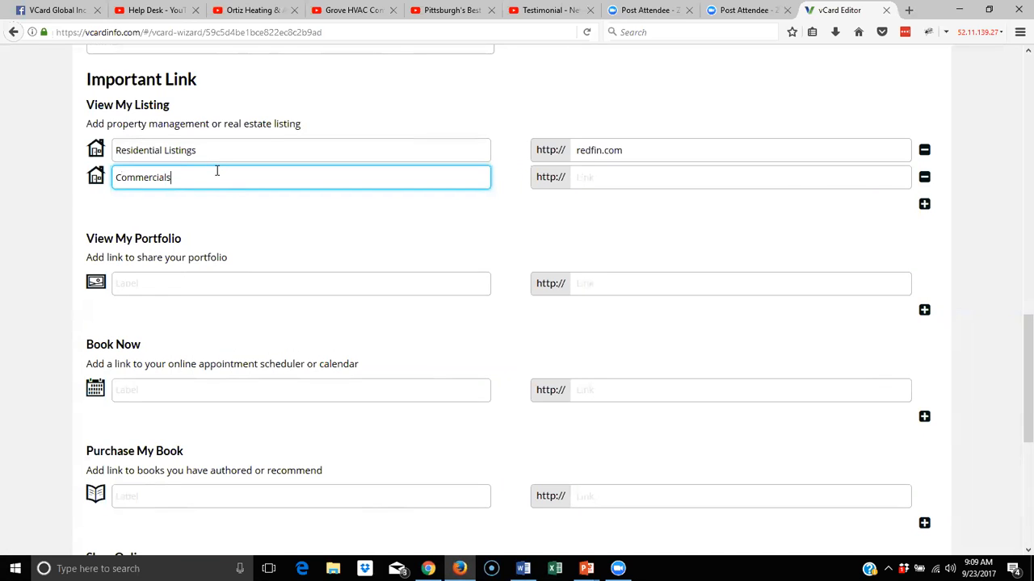
key(BackSpace)
text(Listings)
click(599, 171)
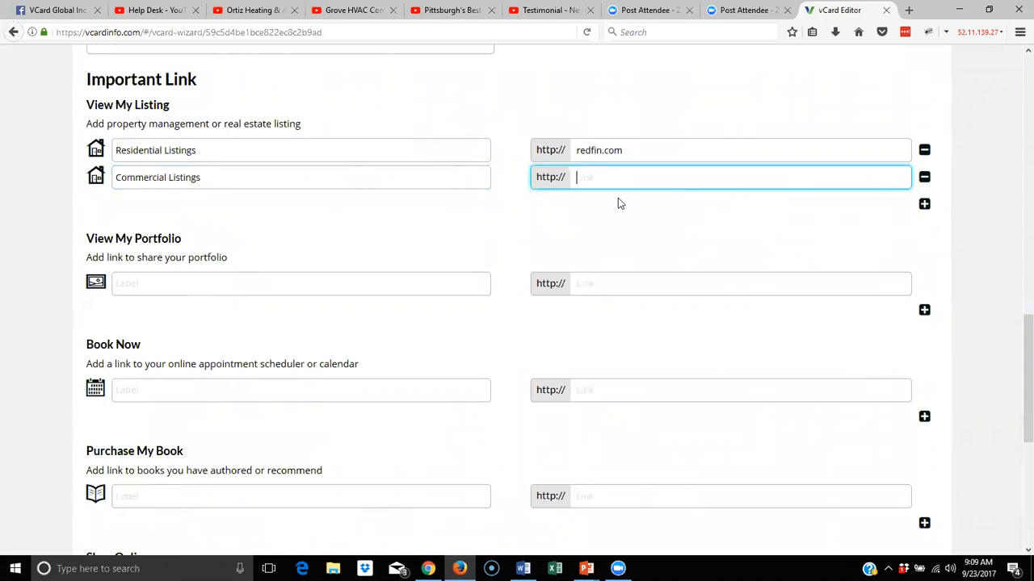
text(loo)
scroll(608, 199, down, 5)
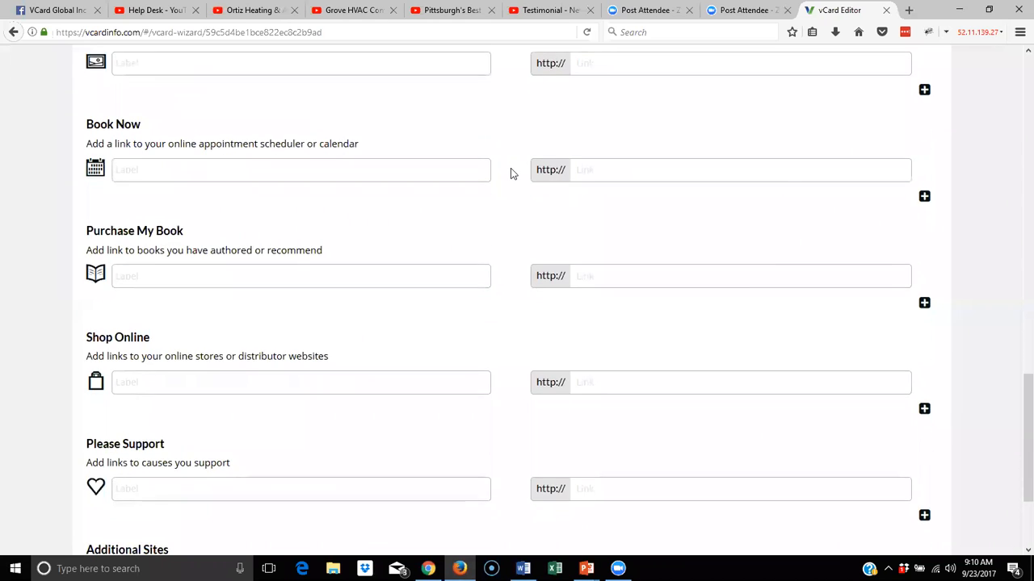
scroll(509, 173, up, 2)
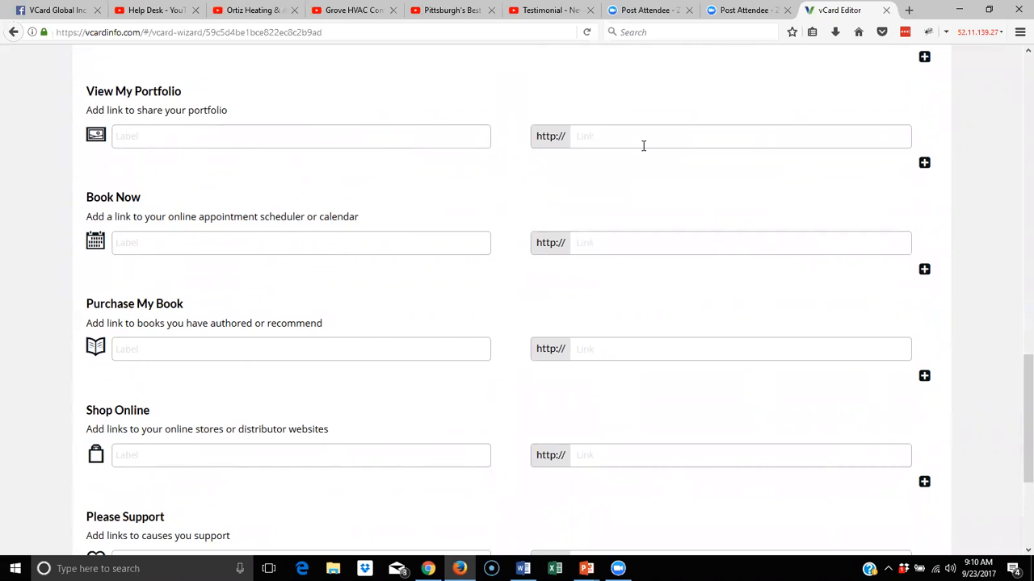
scroll(644, 145, down, 2)
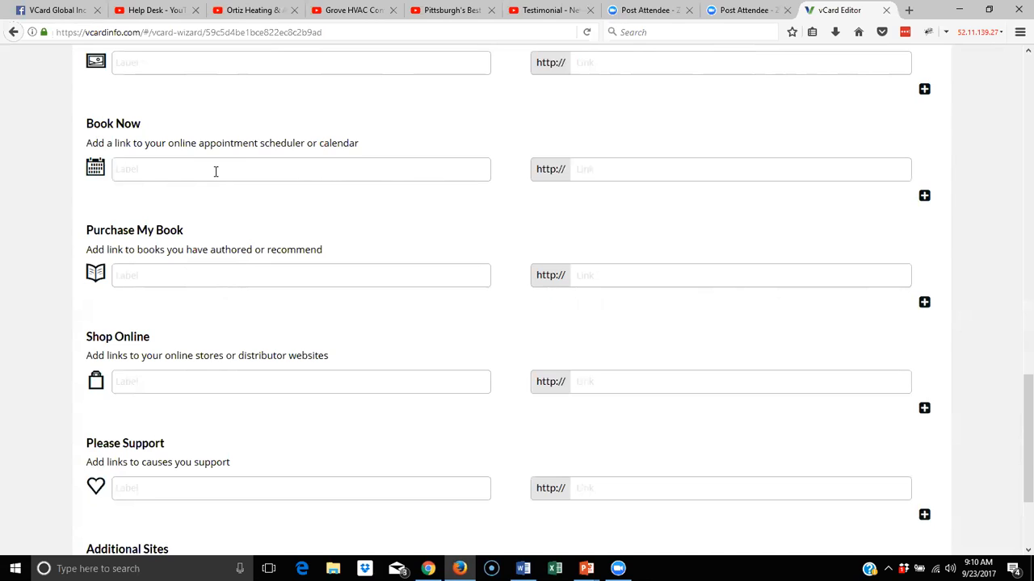
click(161, 172)
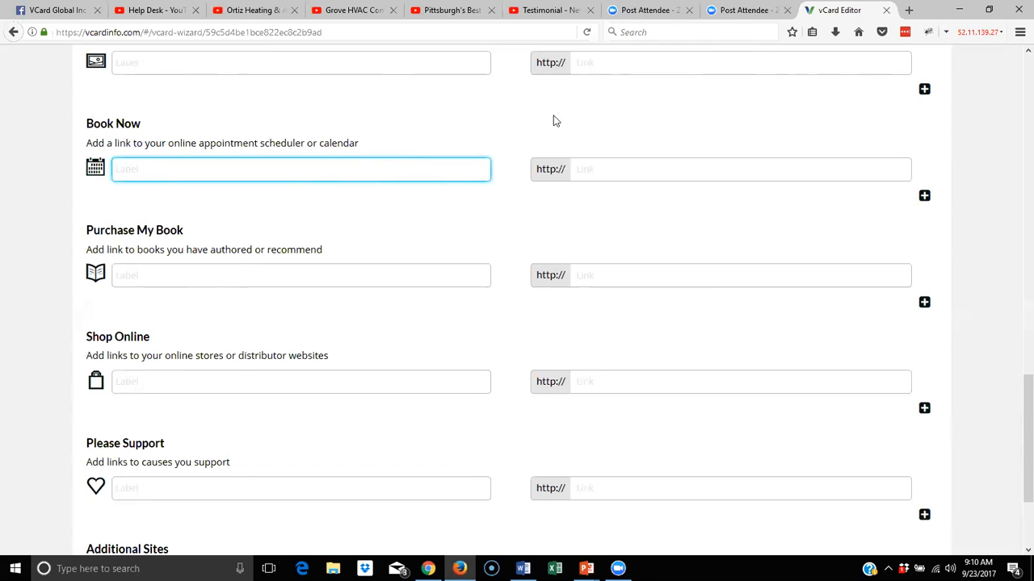
click(583, 171)
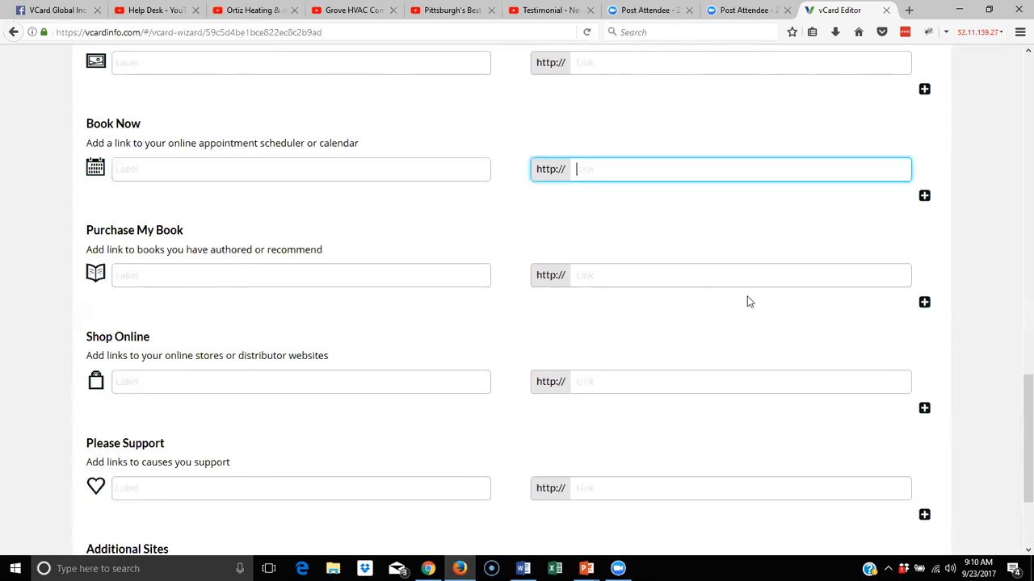
scroll(745, 301, down, 3)
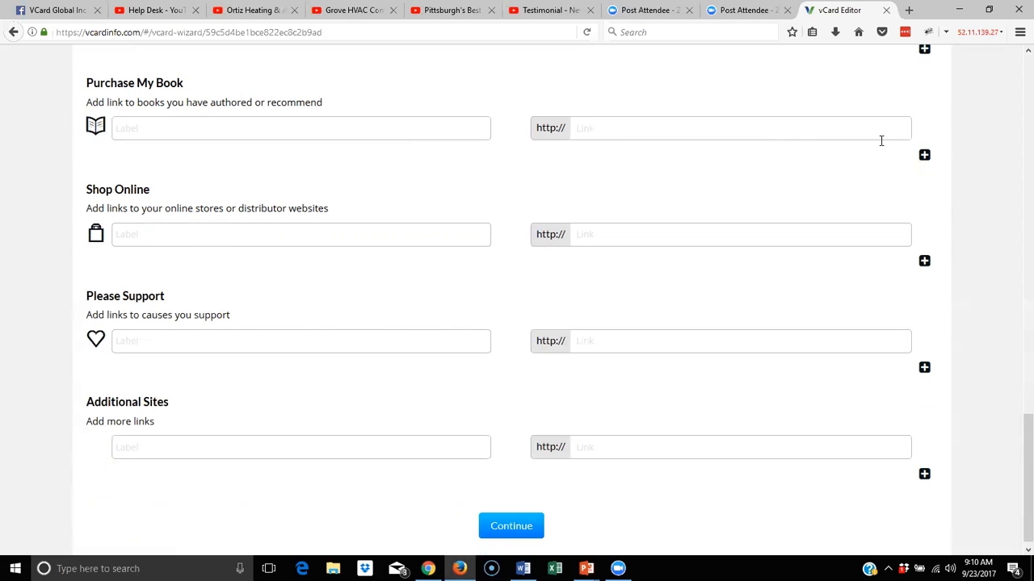
scroll(864, 147, down, 1)
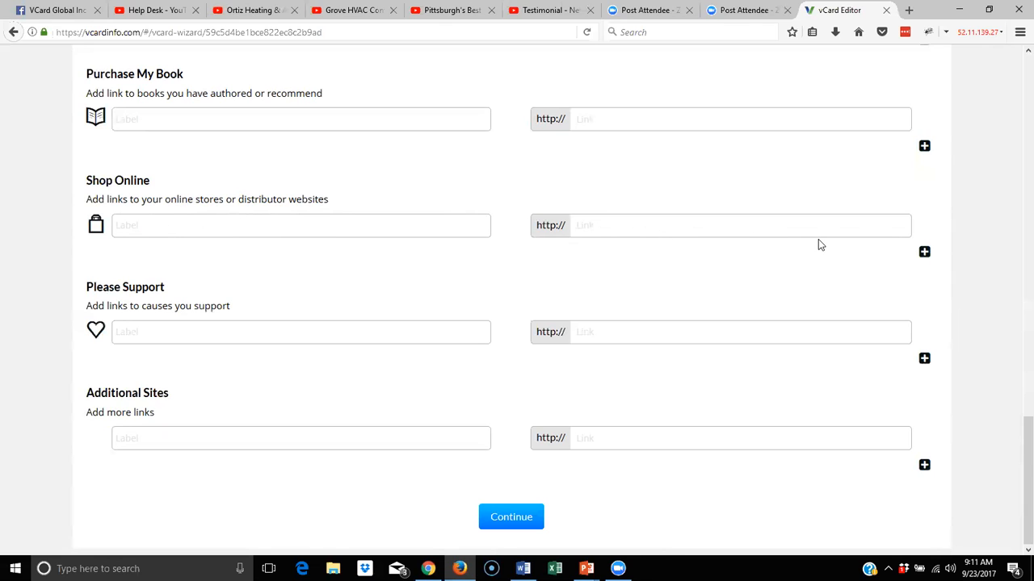
Add Please Support entry 'Sponsor Me for Race for the Cure by Sept 29th' linking to raceforcure.com
click(186, 333)
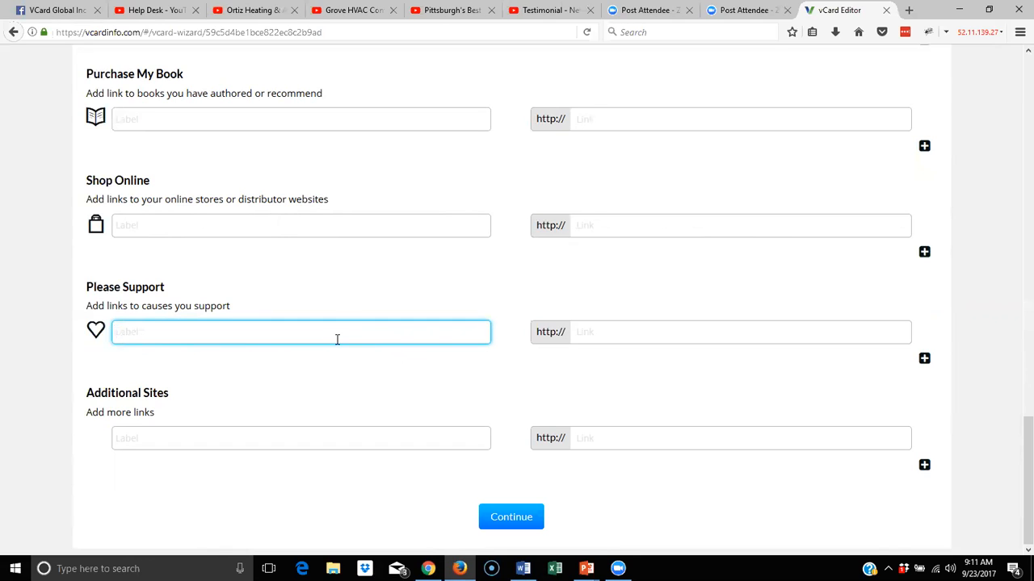
text(Sponsor Me for Race for the )
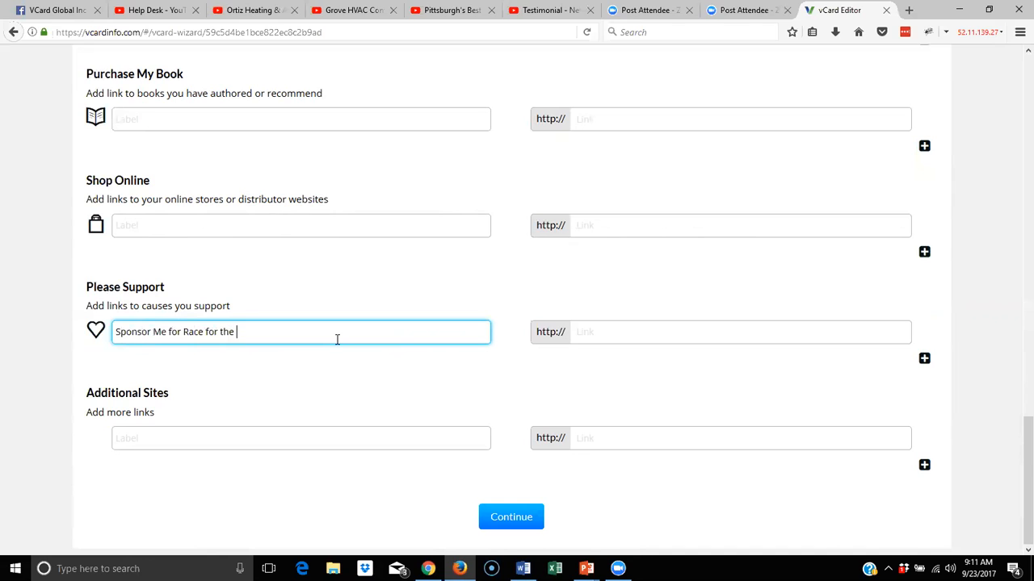
text(Cure by Sept 29th)
click(633, 332)
text(raceforcure.com)
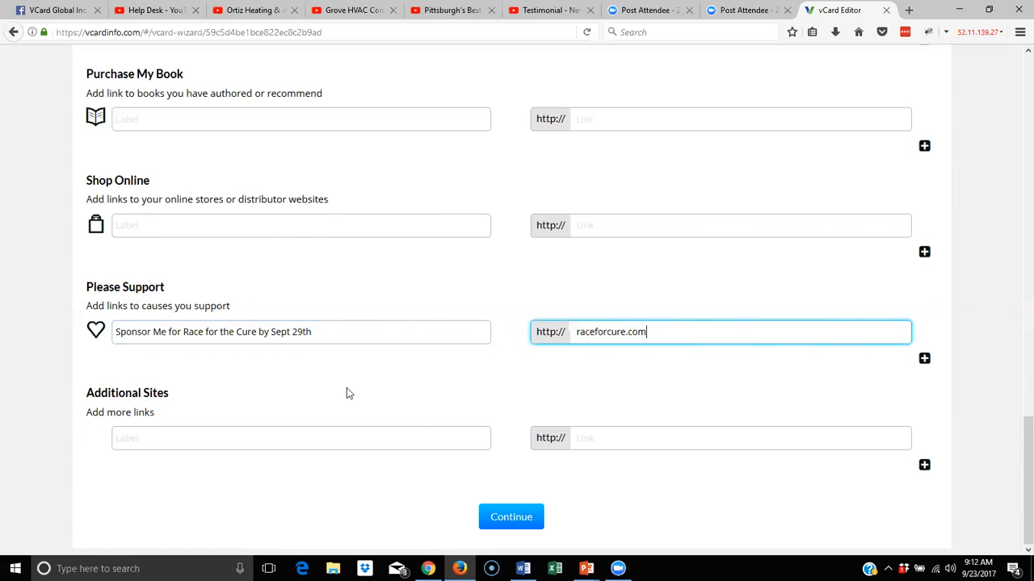
Save the links page and continue to the Picture & Logo step
scroll(346, 392, up, 6)
scroll(360, 393, down, 4)
scroll(360, 393, down, 3)
click(513, 520)
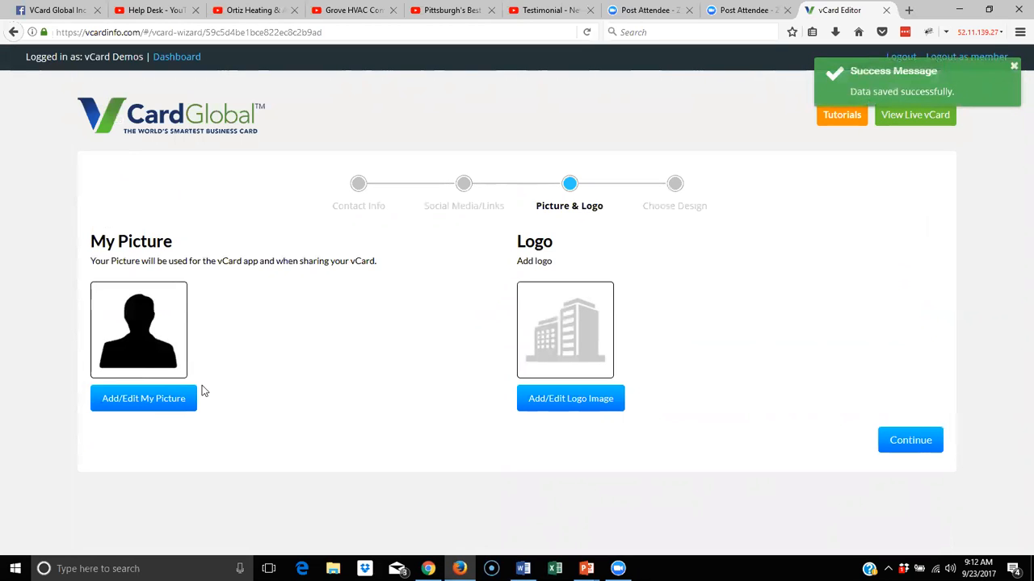
Upload the hard-hat technician photo from the client's image folder as My Picture
click(172, 399)
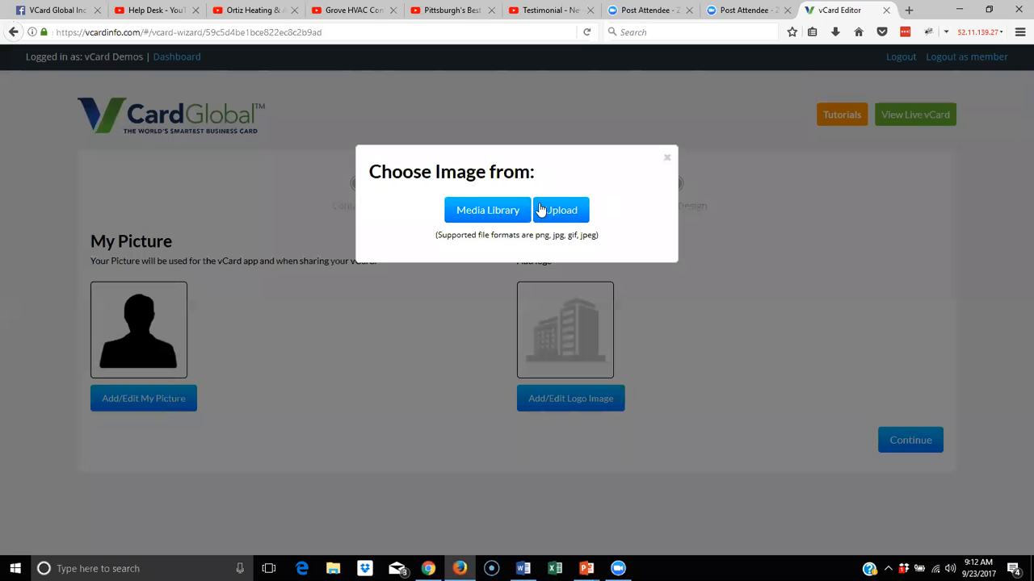
click(557, 212)
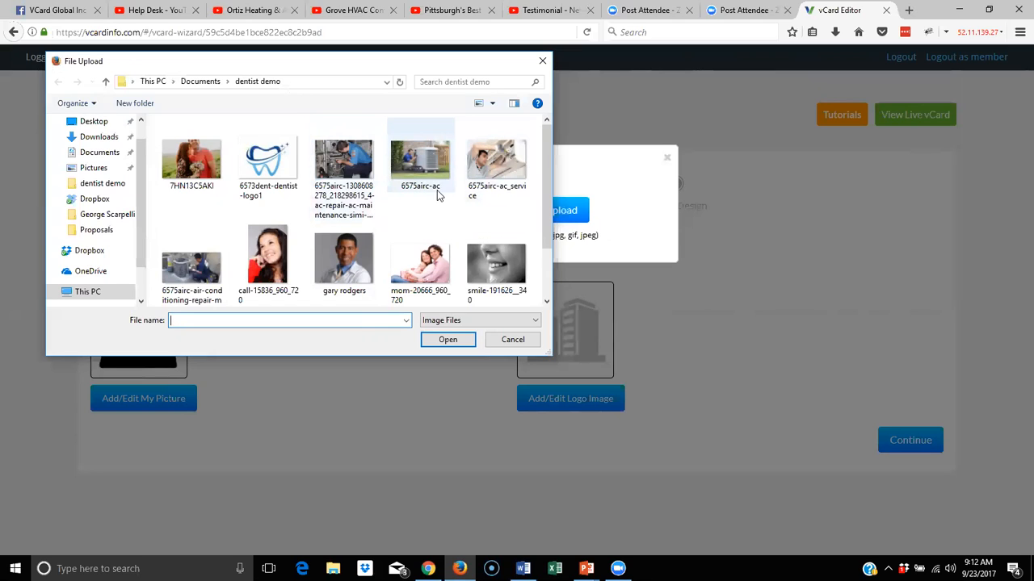
scroll(437, 195, down, 1)
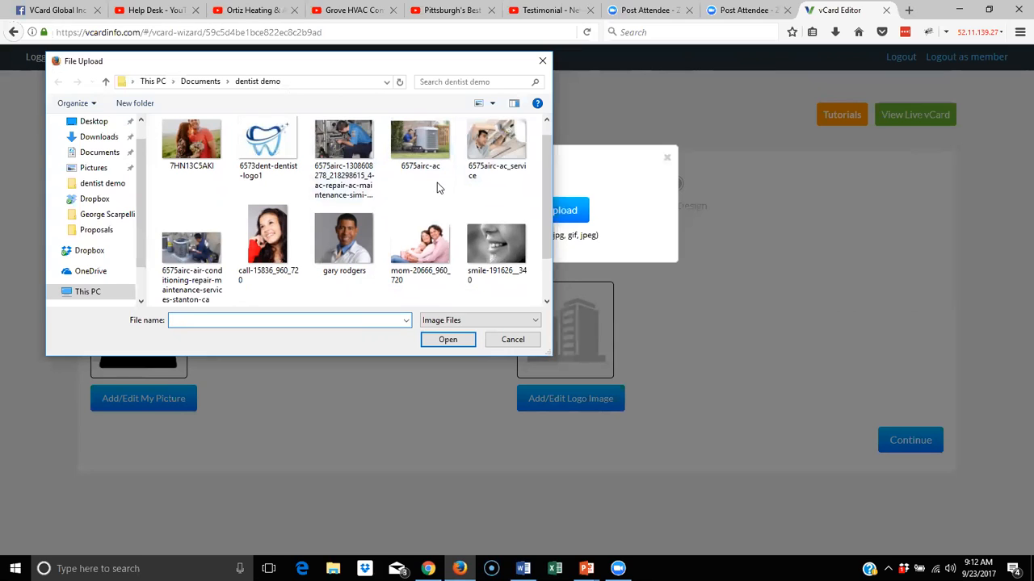
click(216, 84)
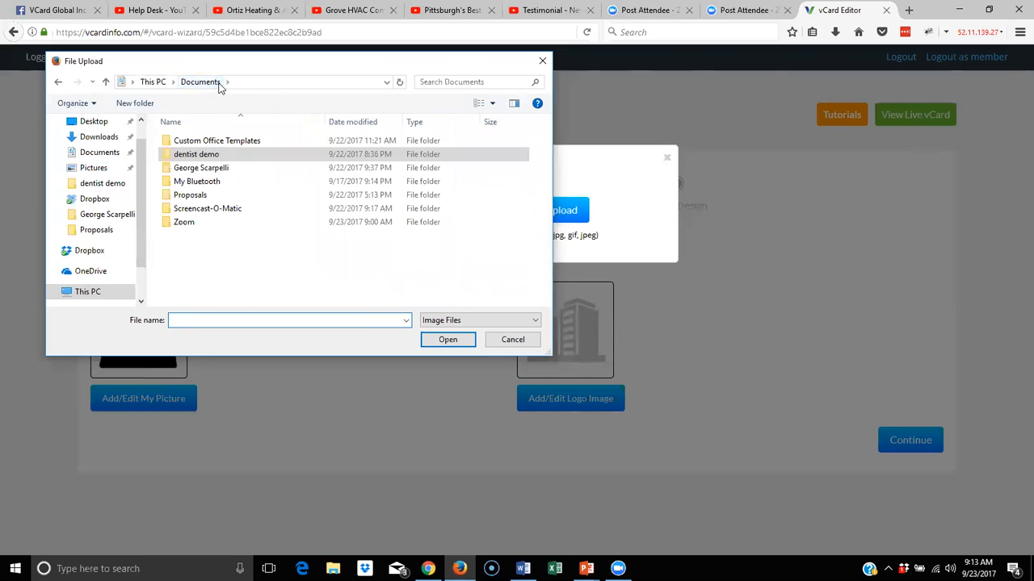
click(208, 170)
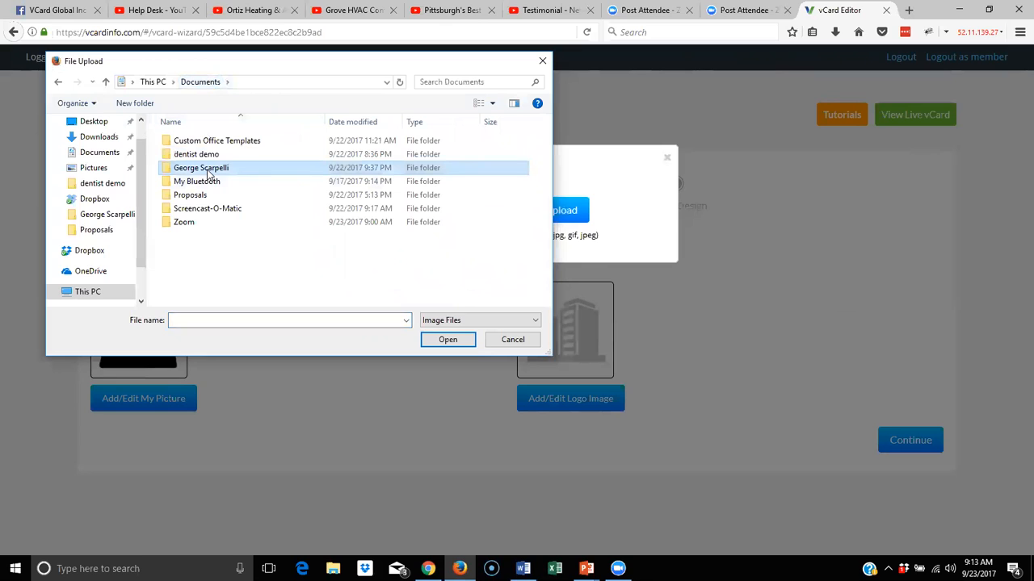
double_click(207, 171)
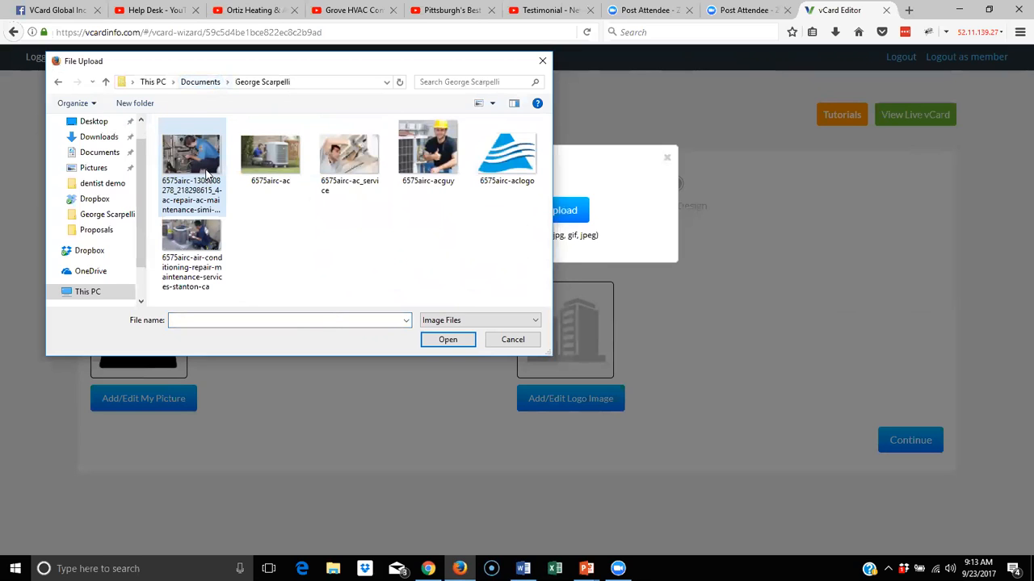
click(448, 151)
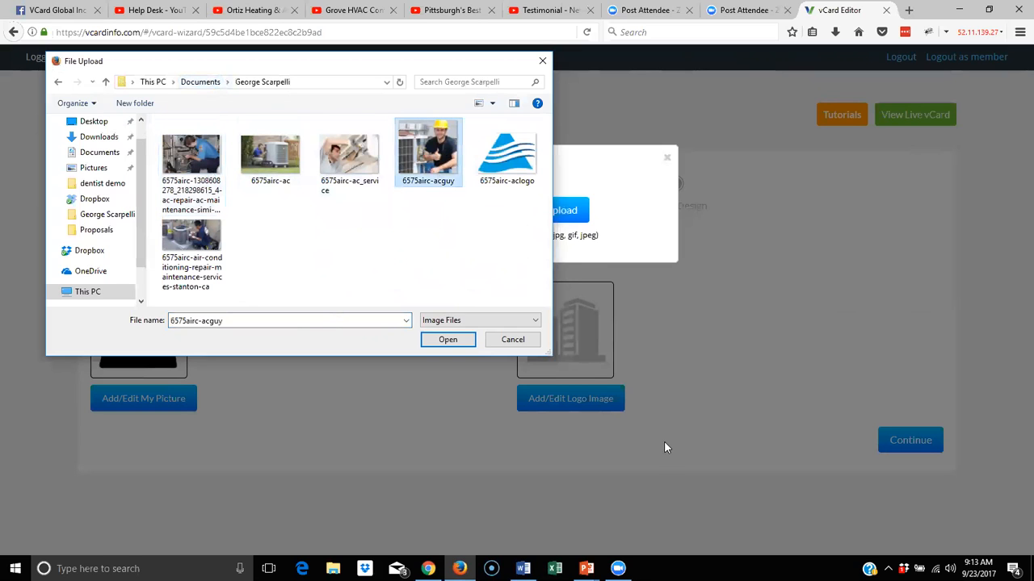
click(462, 342)
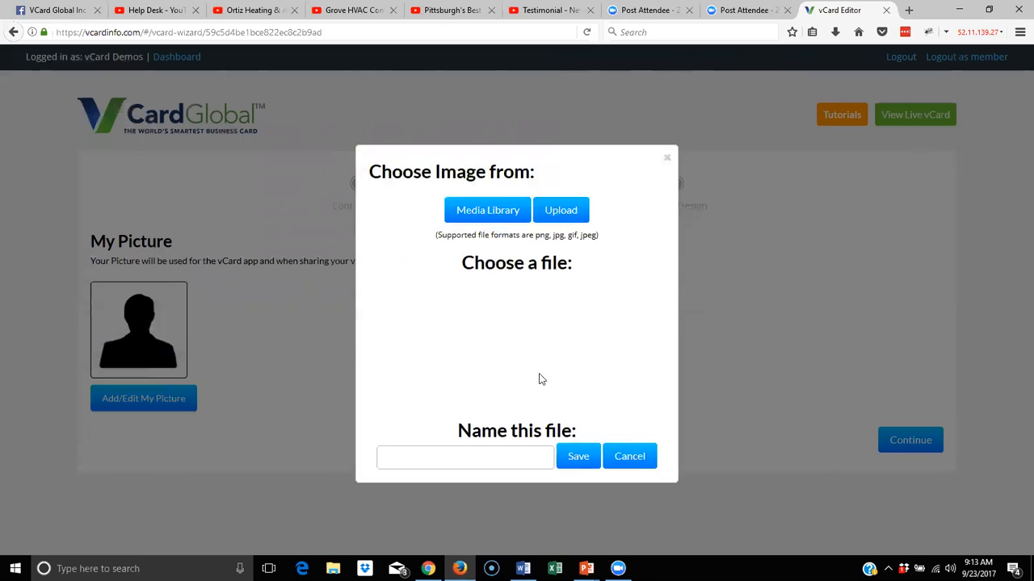
Name the uploaded picture 'george' and save it to the vCard
click(479, 463)
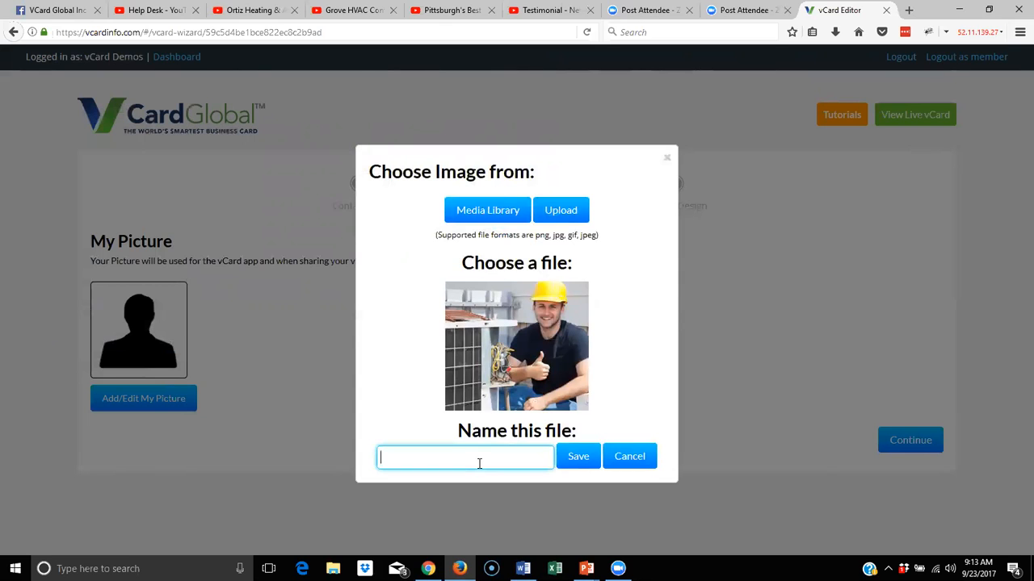
text(george)
click(563, 458)
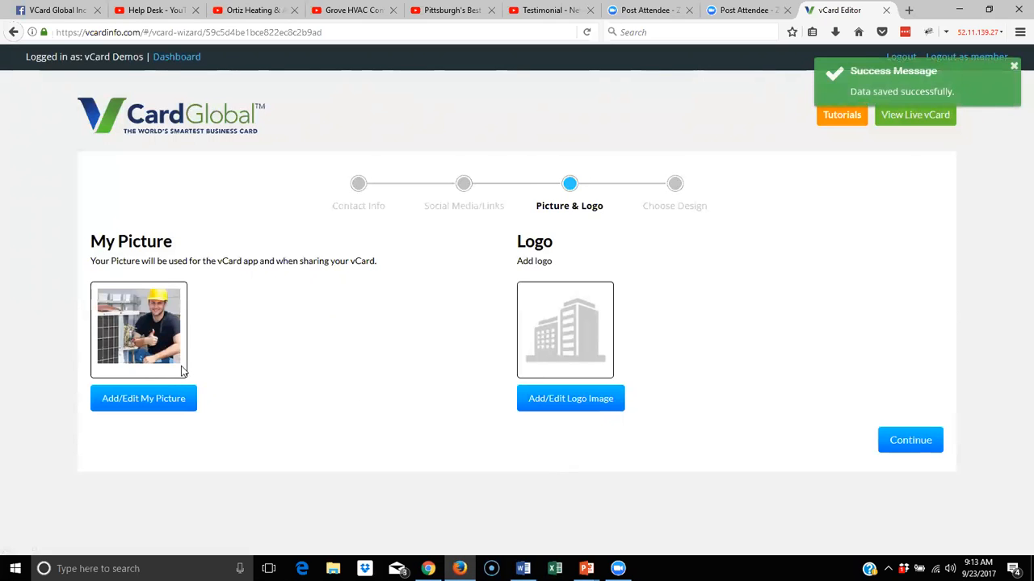
click(573, 399)
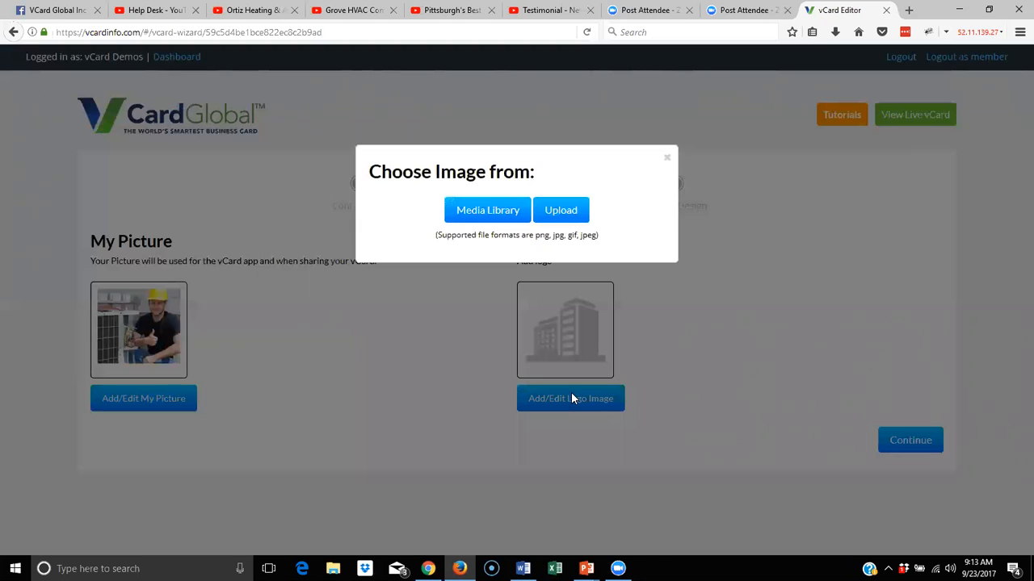
Upload 6575airc-aclogo as the Logo image, save it named 'logo', and continue to Choose Design
click(555, 212)
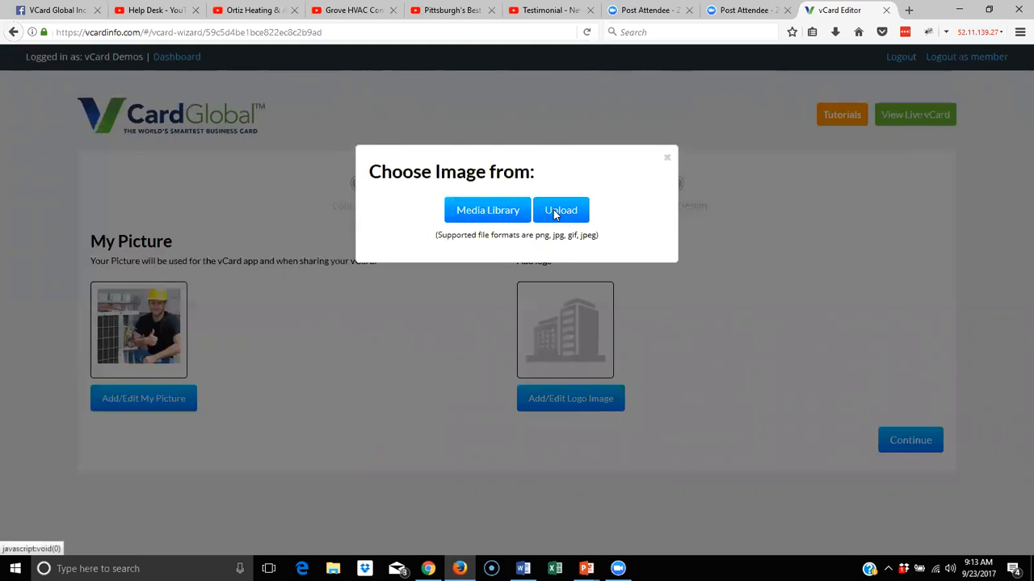
click(505, 162)
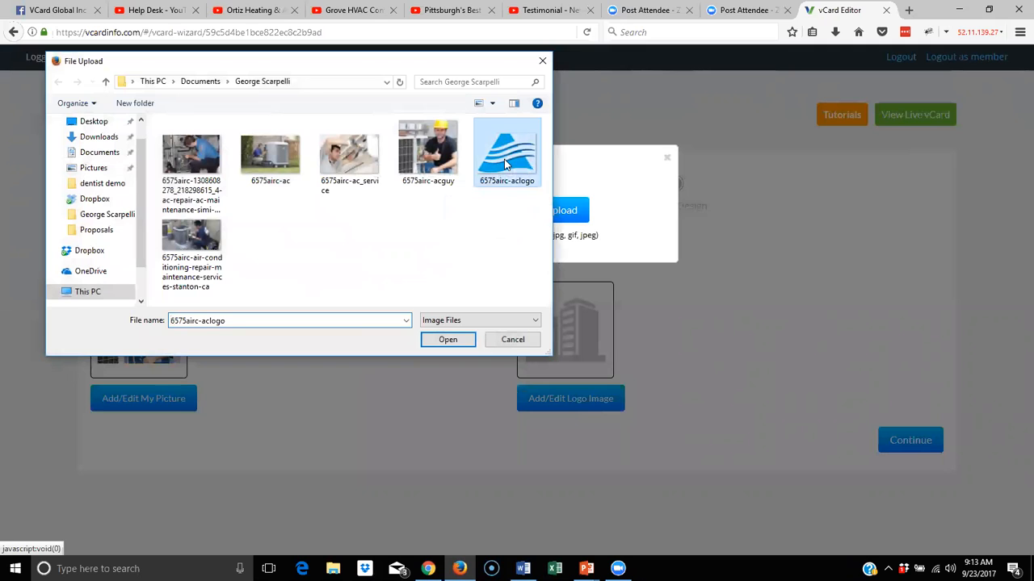
click(448, 340)
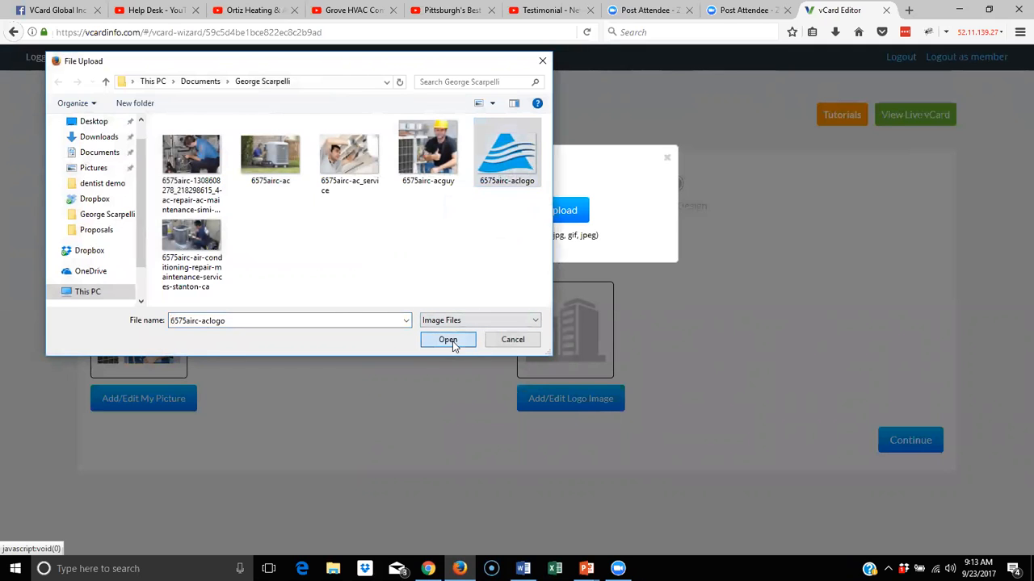
click(499, 456)
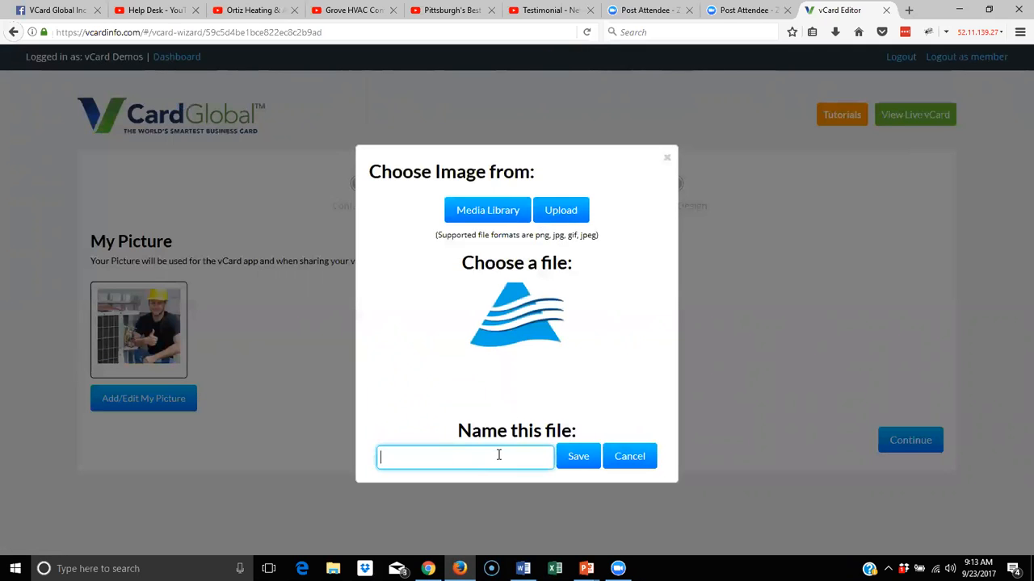
text(lgo)
key(BackSpace)
key(BackSpace)
text(ogo)
click(565, 456)
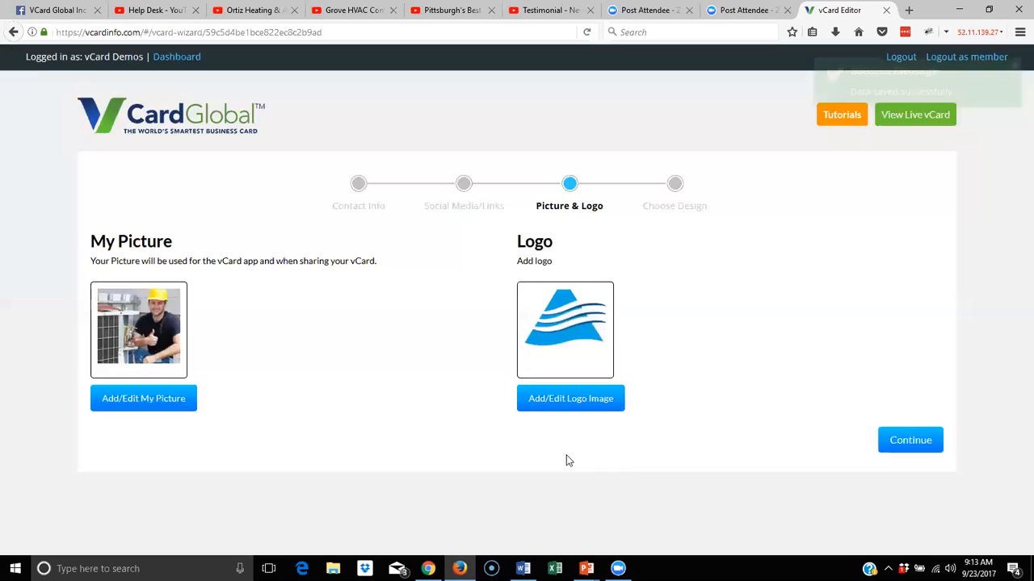
click(924, 452)
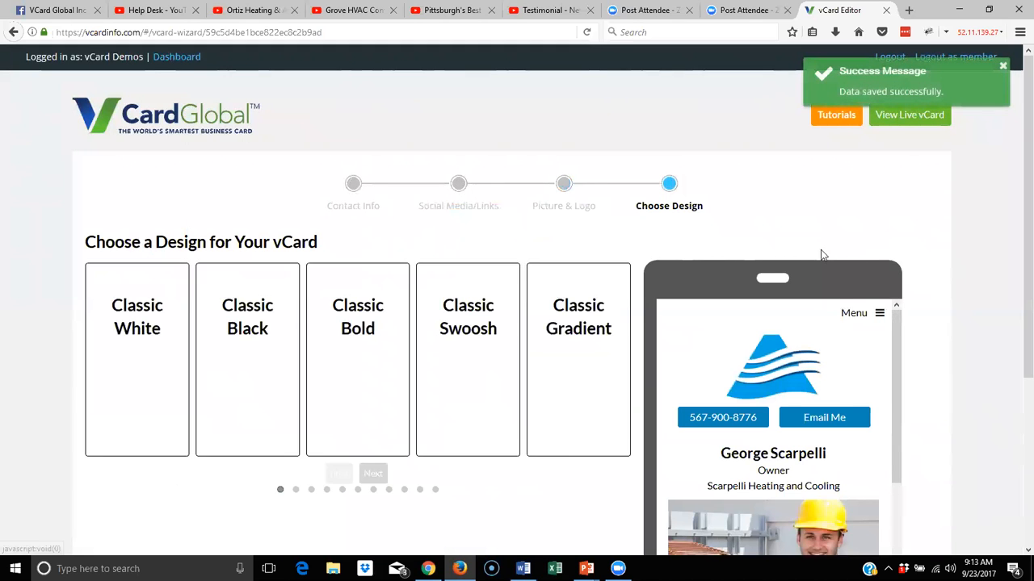
Compare Classic White, Black and Bold, then apply the Classic Swoosh design
scroll(813, 252, down, 3)
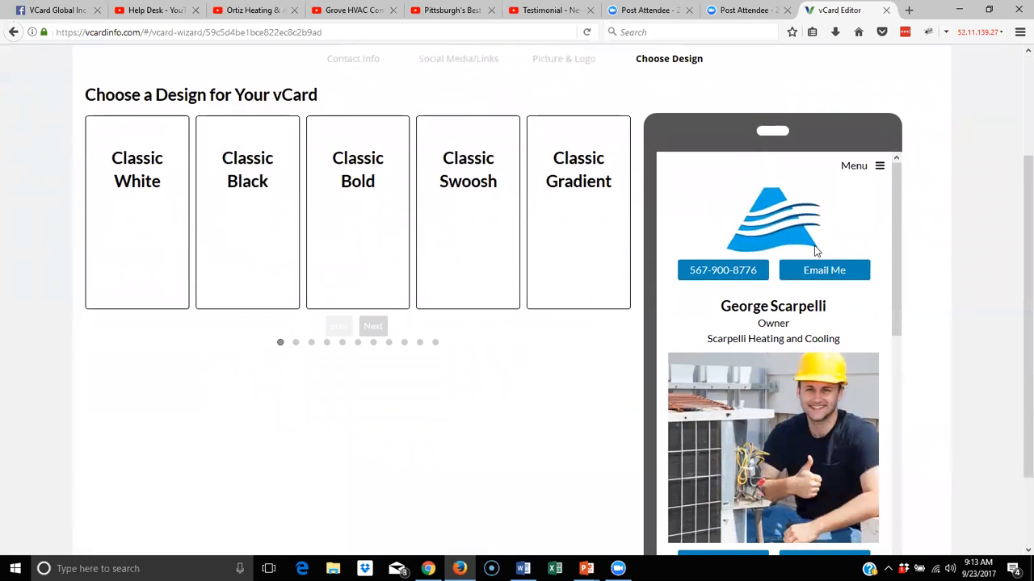
drag(891, 194, 923, 183)
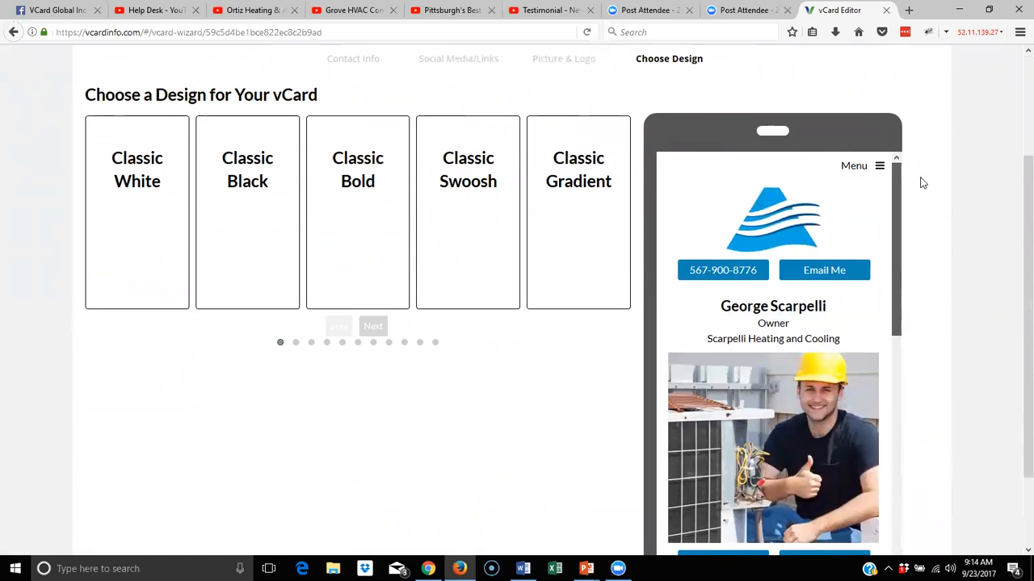
click(130, 212)
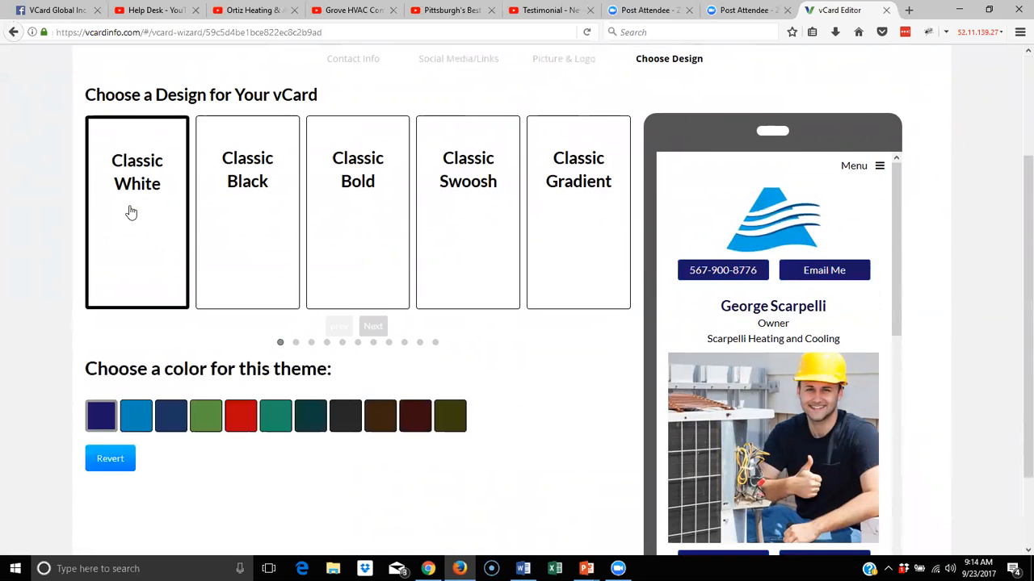
click(261, 224)
click(354, 224)
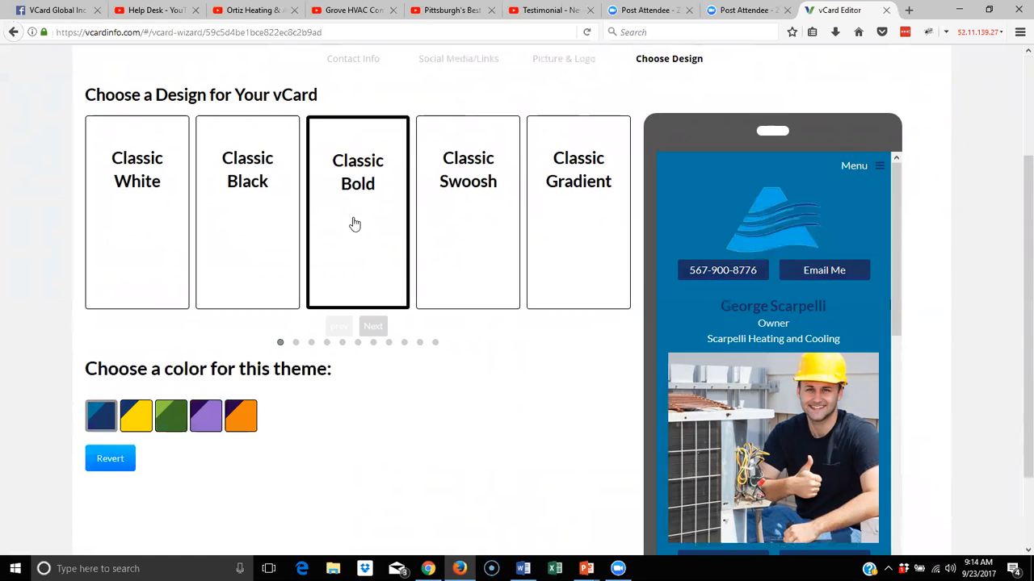
click(468, 233)
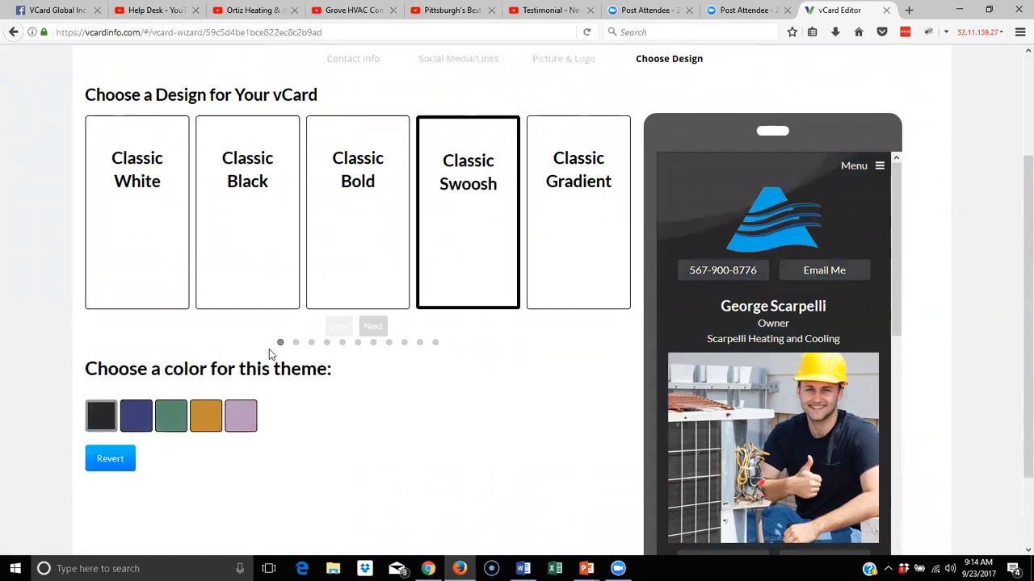
Give Classic Swoosh the lilac colour after trying blue, green and gold
click(137, 422)
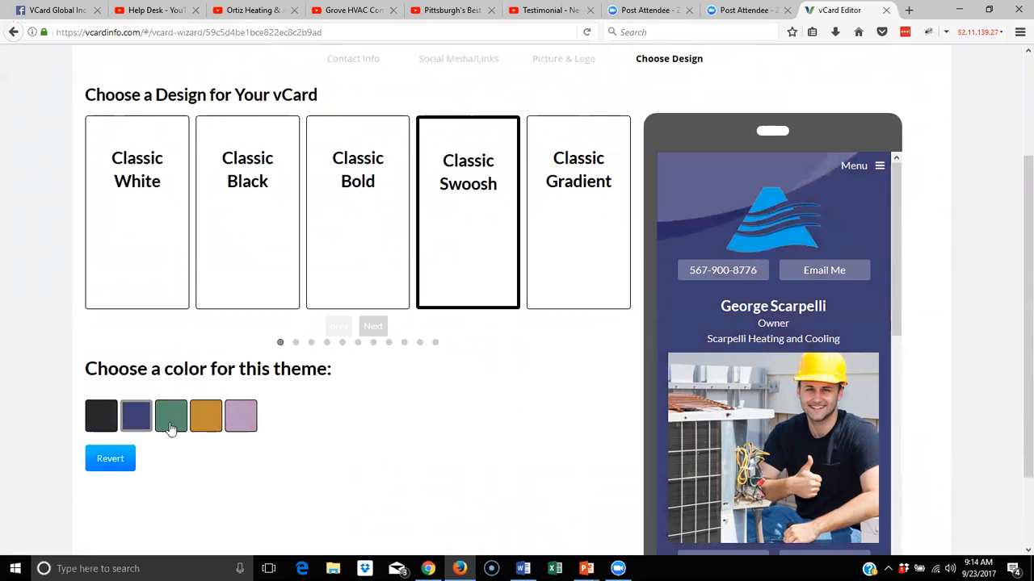
click(172, 428)
click(208, 432)
click(252, 429)
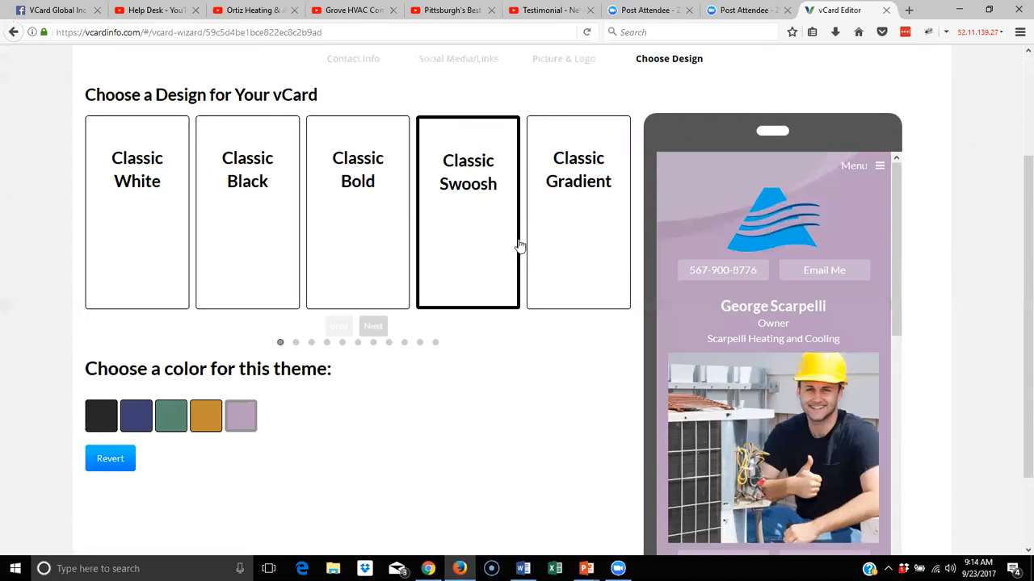
Page through the design carousel to see more designs
click(373, 326)
double_click(373, 327)
click(373, 327)
click(373, 327)
Page further through the carousel and apply the vCard Black design
click(373, 327)
click(373, 327)
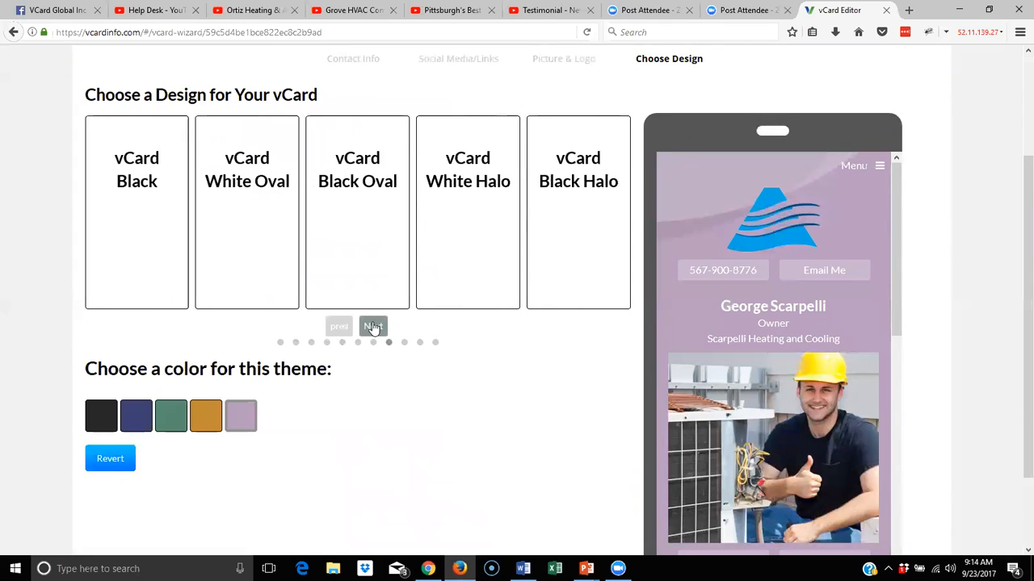
click(166, 200)
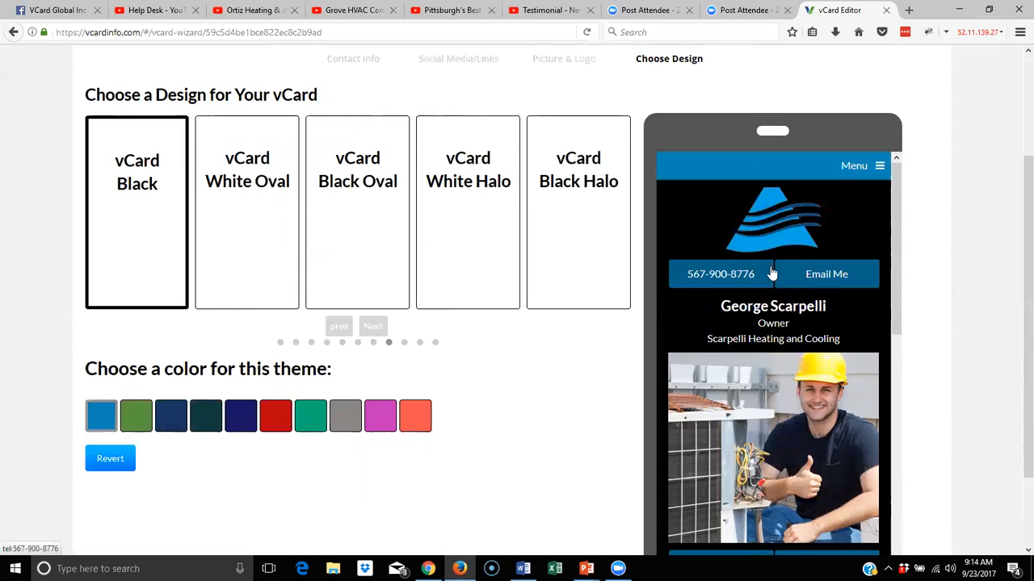
Choose the light-blue colour scheme over teal and dark navy, then finish the wizard
scroll(766, 323, down, 2)
scroll(766, 338, down, 4)
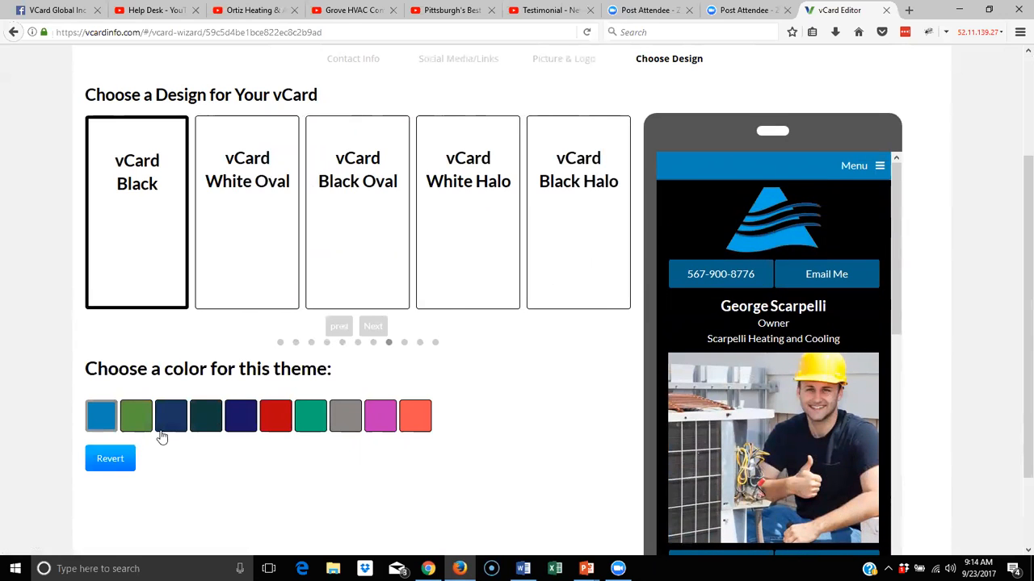
click(307, 422)
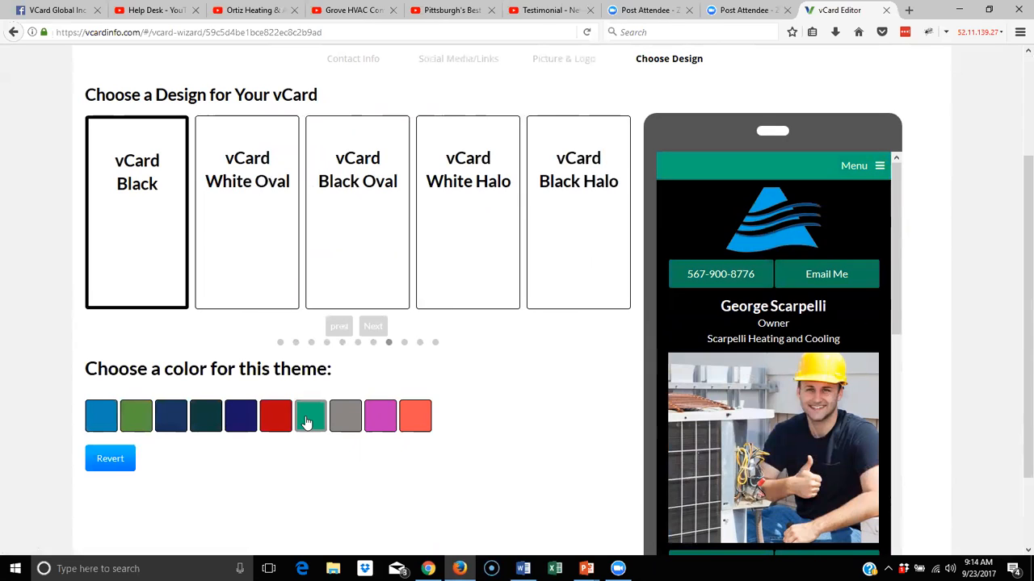
click(172, 421)
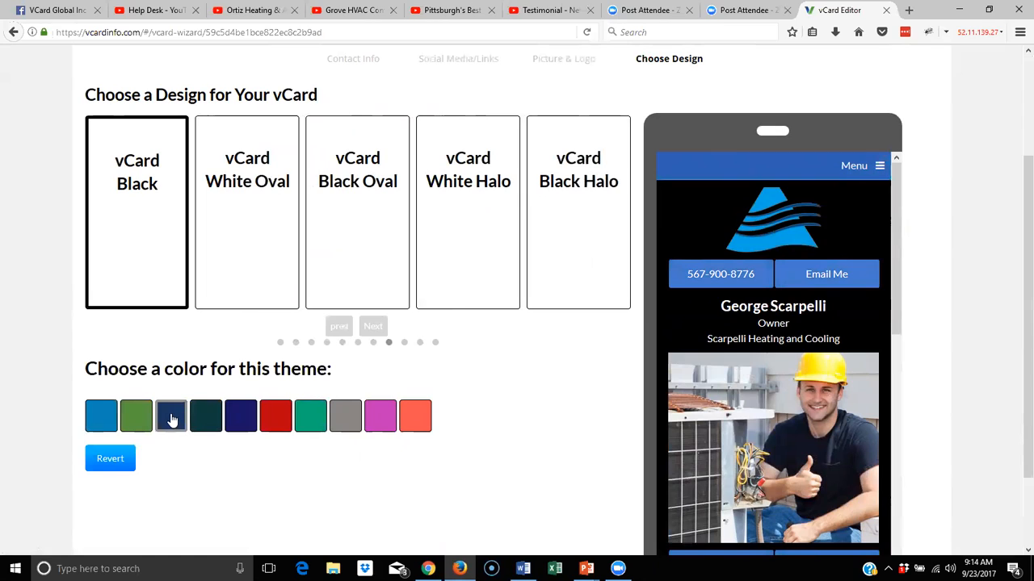
click(113, 413)
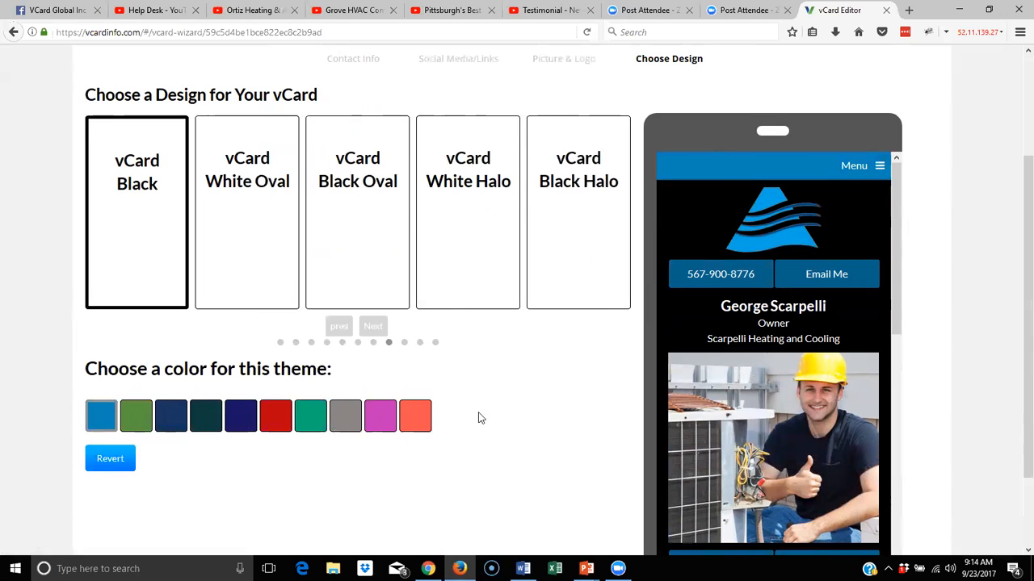
scroll(482, 412, down, 2)
click(499, 505)
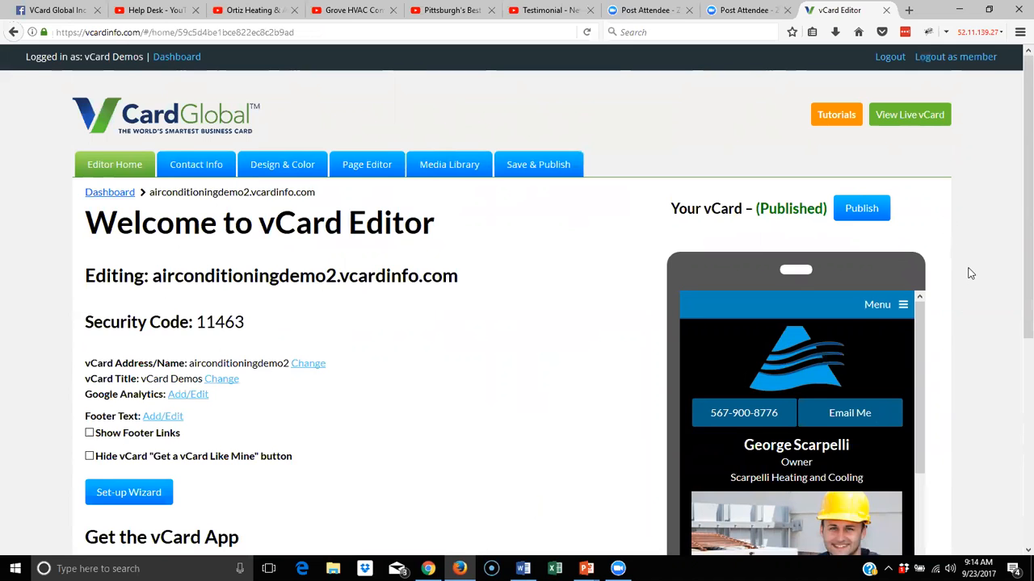
Review the editor home page and open the live vCard in a new tab
scroll(970, 273, down, 3)
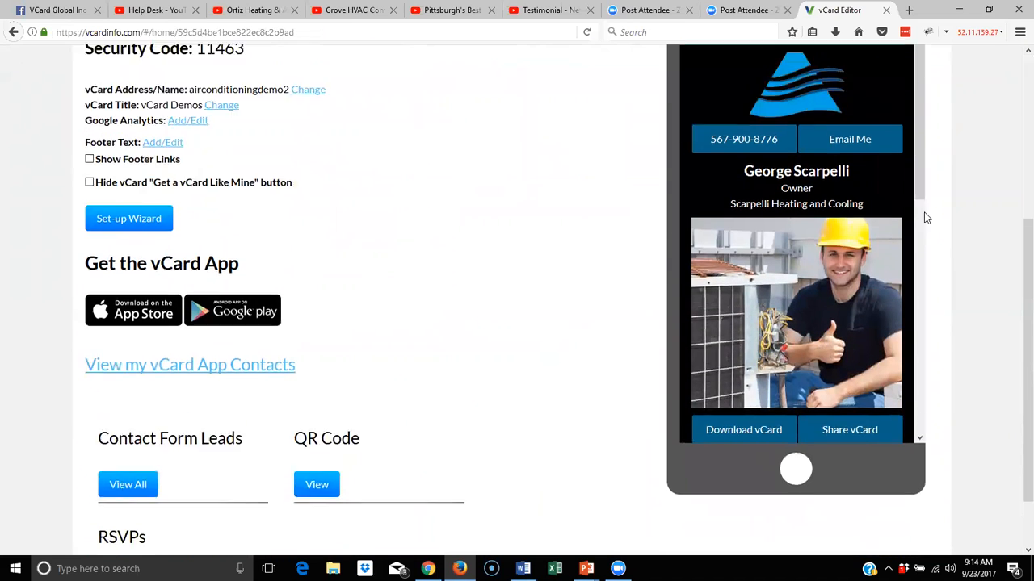
scroll(926, 218, up, 3)
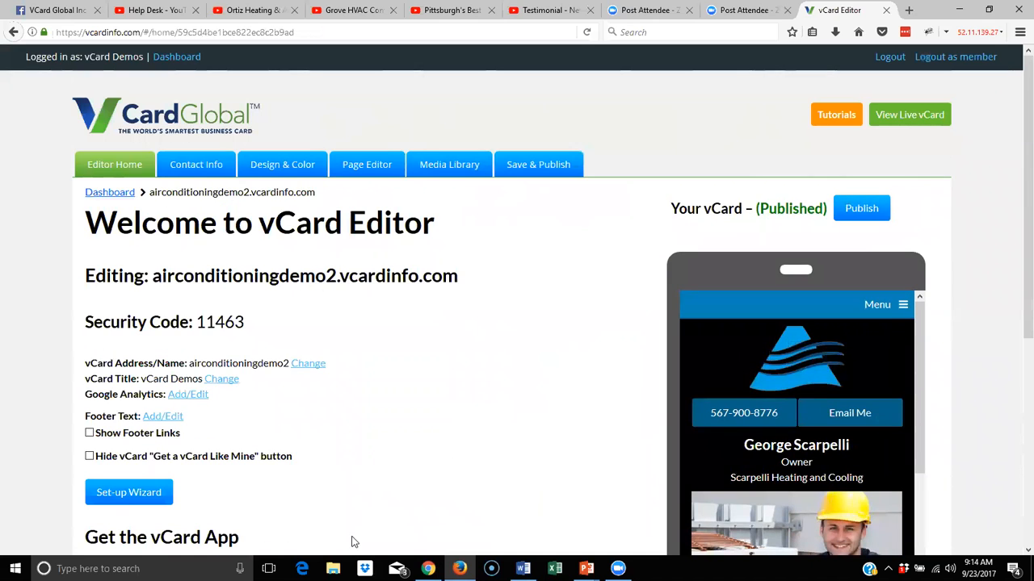
click(896, 115)
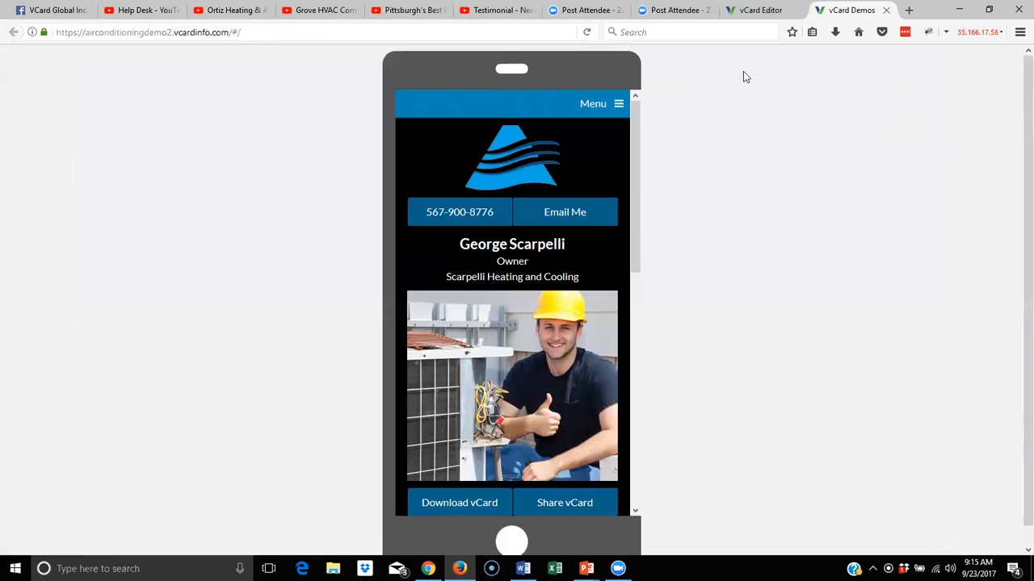
Scroll the live vCard and open Share vCard to reveal the e-mail field
drag(633, 108, 631, 132)
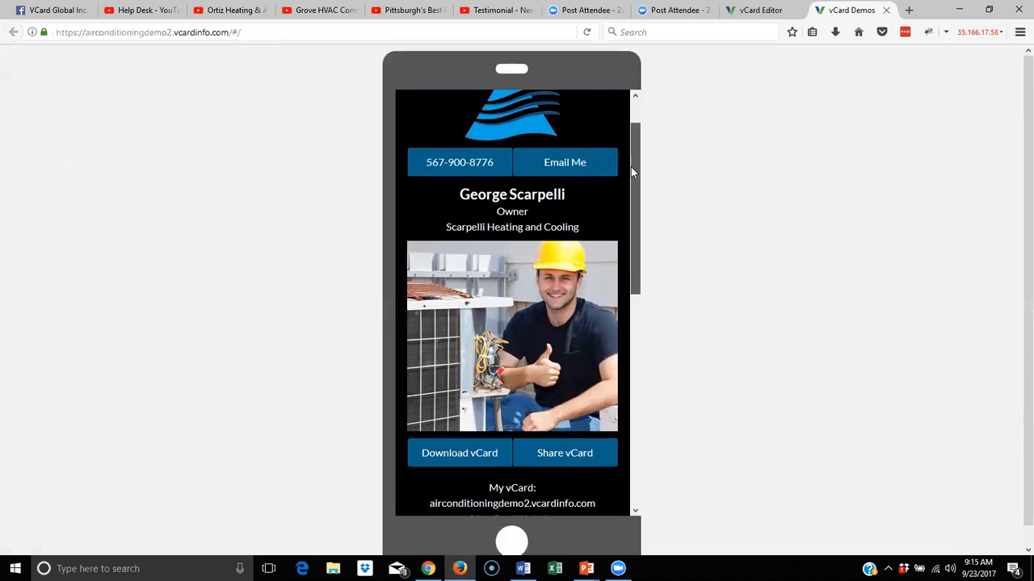
drag(631, 167, 626, 256)
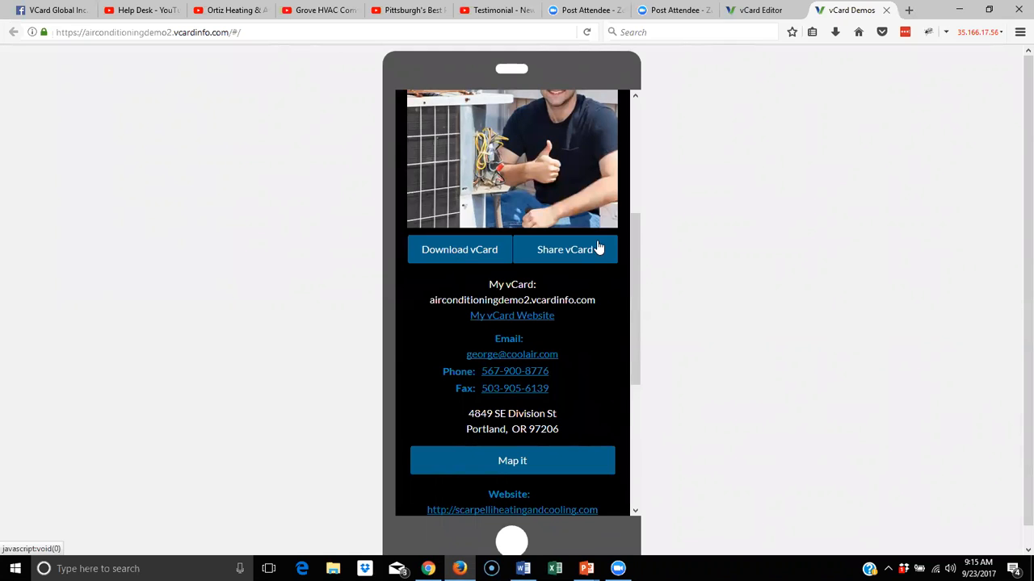
click(556, 251)
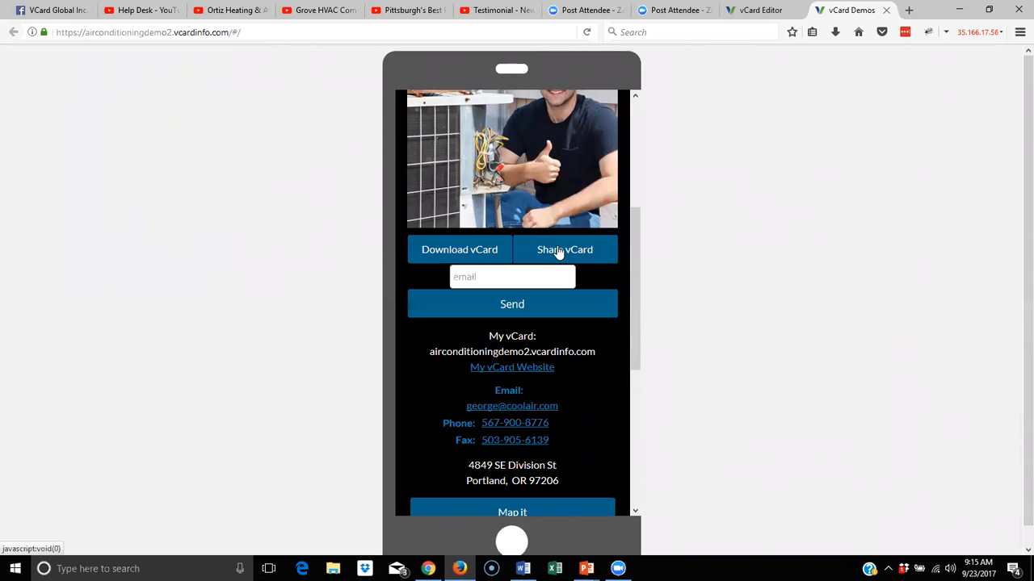
click(487, 279)
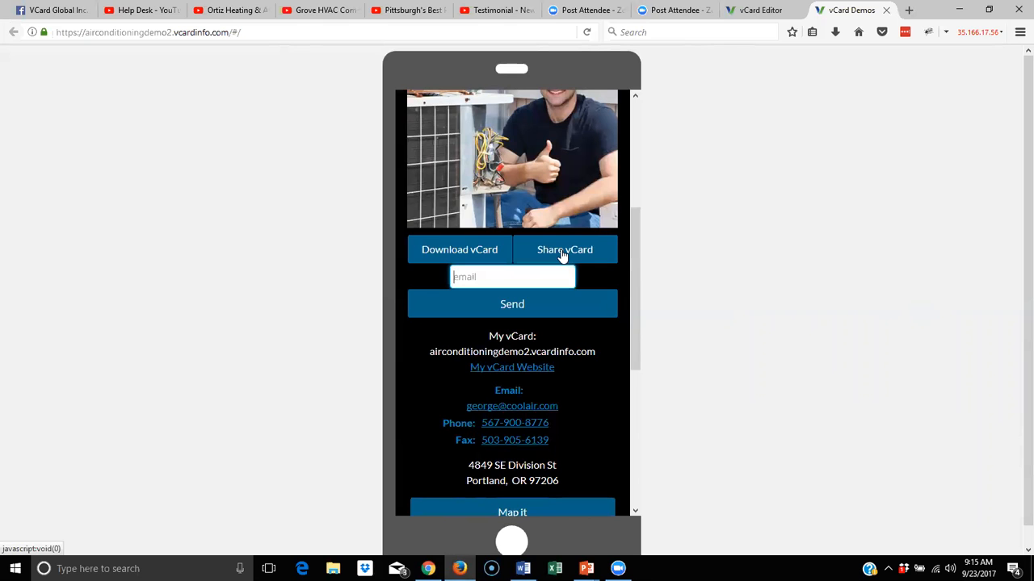
scroll(563, 255, up, 3)
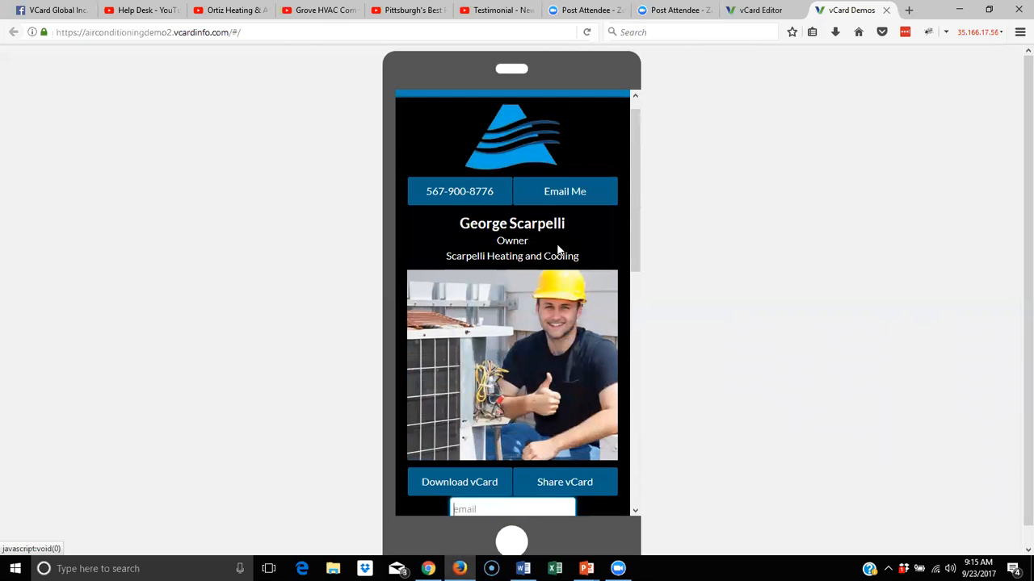
scroll(558, 251, down, 1)
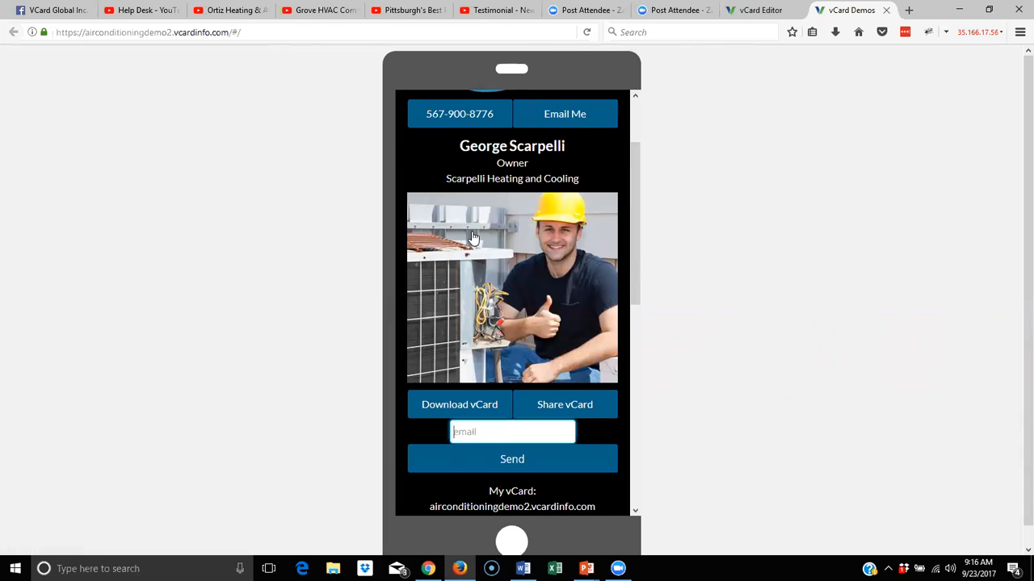
scroll(474, 240, down, 5)
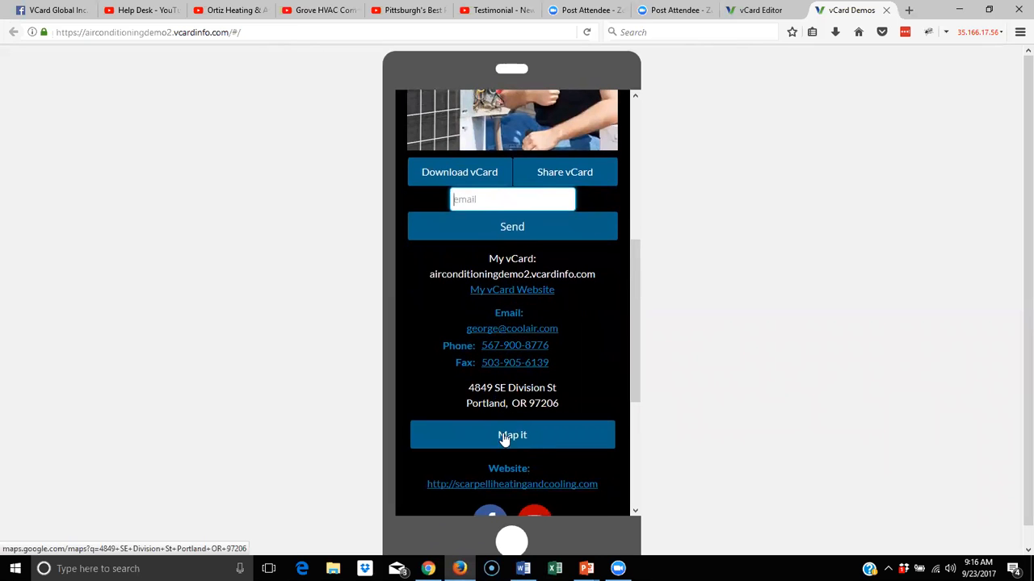
scroll(612, 419, down, 3)
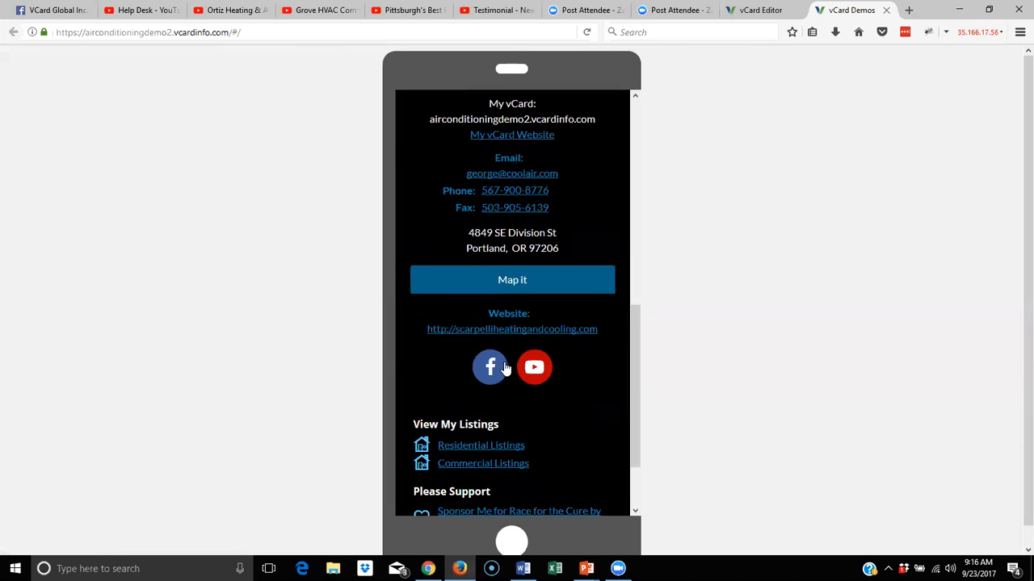
scroll(565, 379, down, 2)
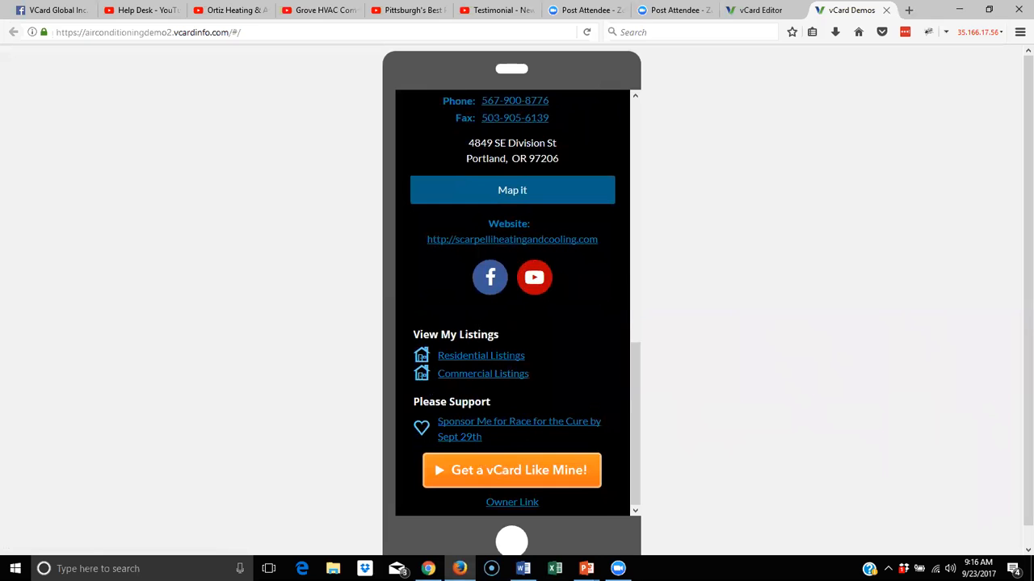
scroll(569, 337, up, 12)
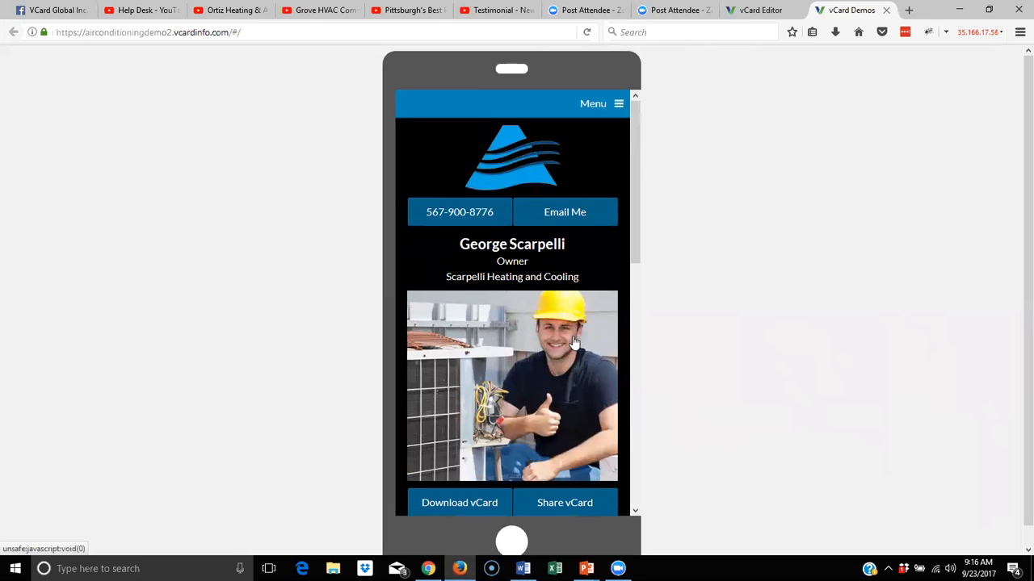
On the vCard Editor home page, highlight the airconditioningdemo2 address name and the security code
click(751, 10)
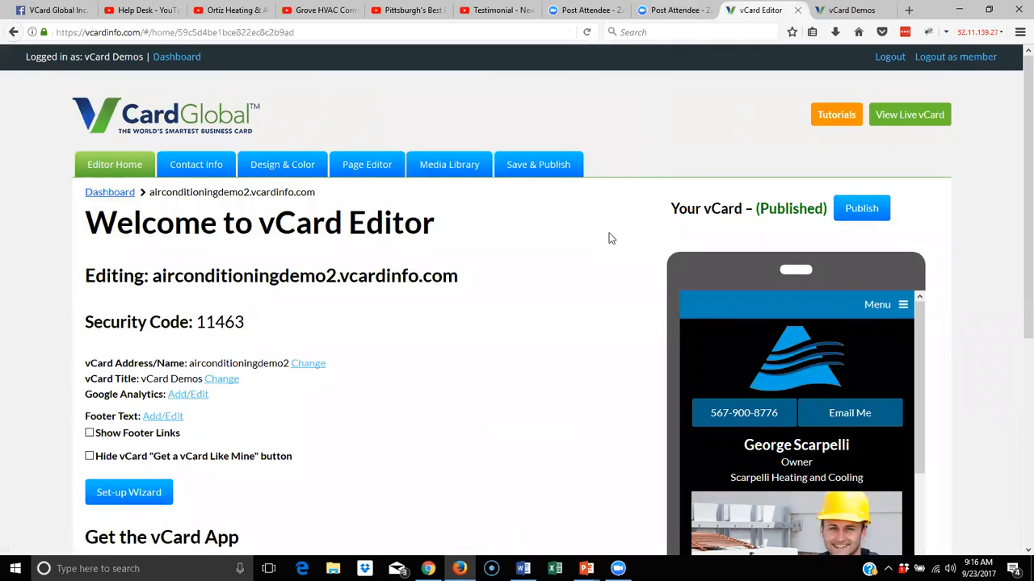
scroll(614, 236, down, 2)
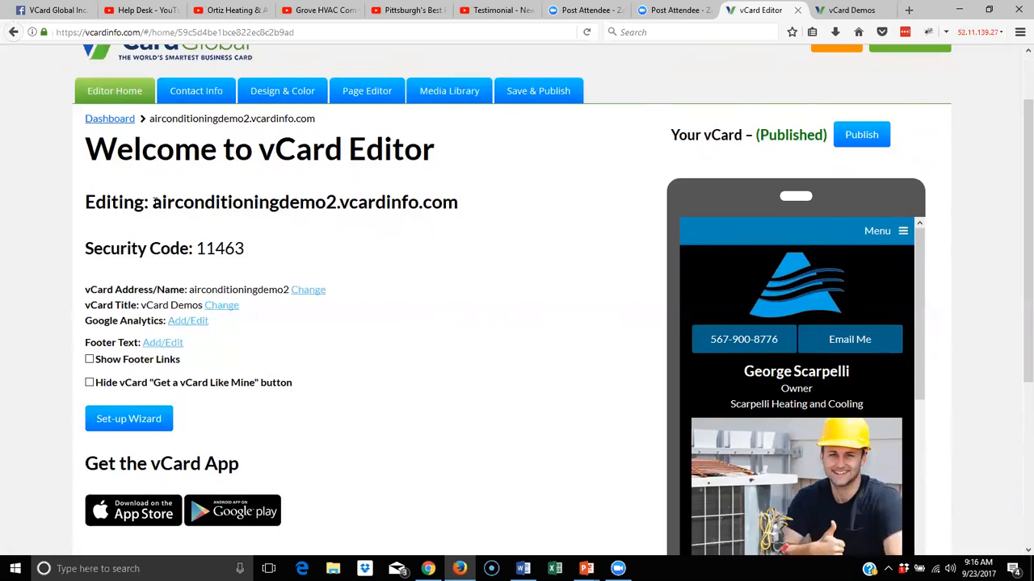
drag(153, 202, 329, 212)
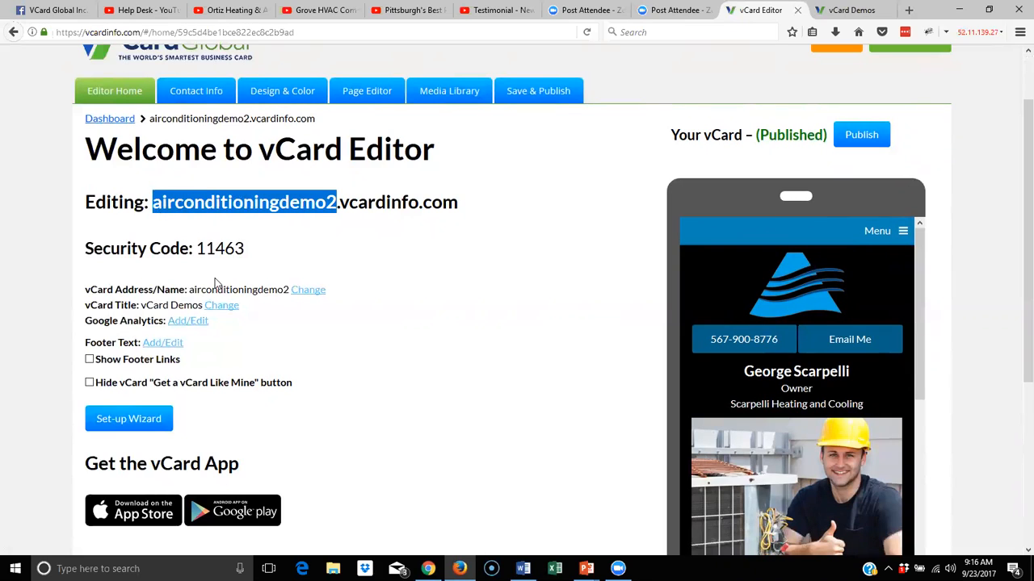
drag(190, 291, 289, 293)
drag(245, 248, 196, 248)
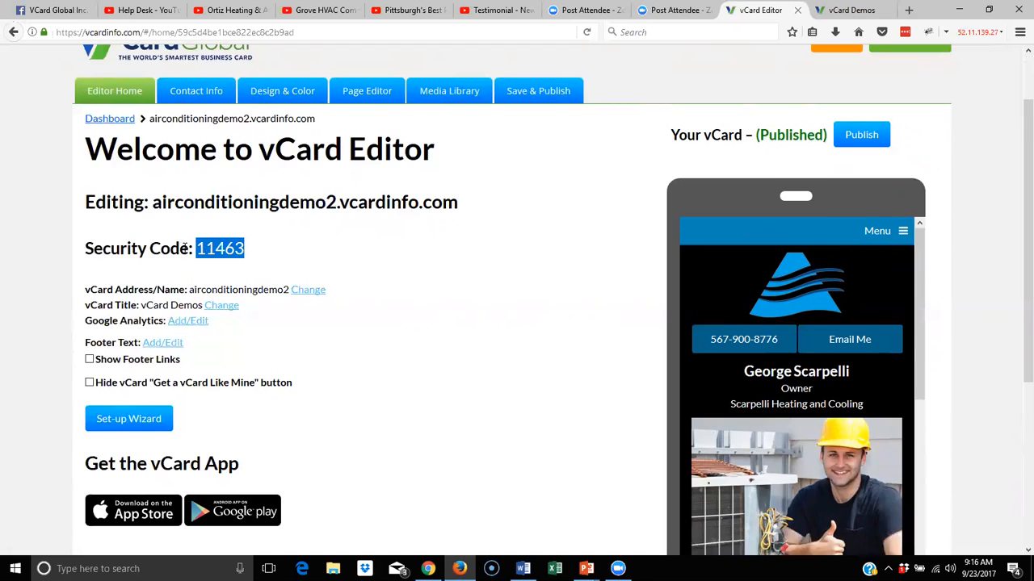
scroll(210, 315, down, 2)
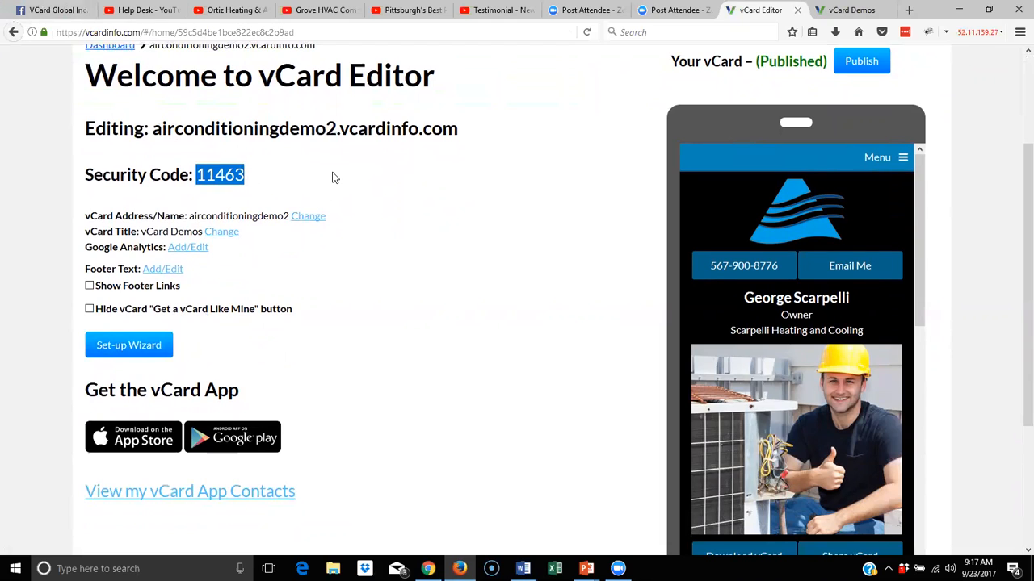
scroll(448, 189, up, 2)
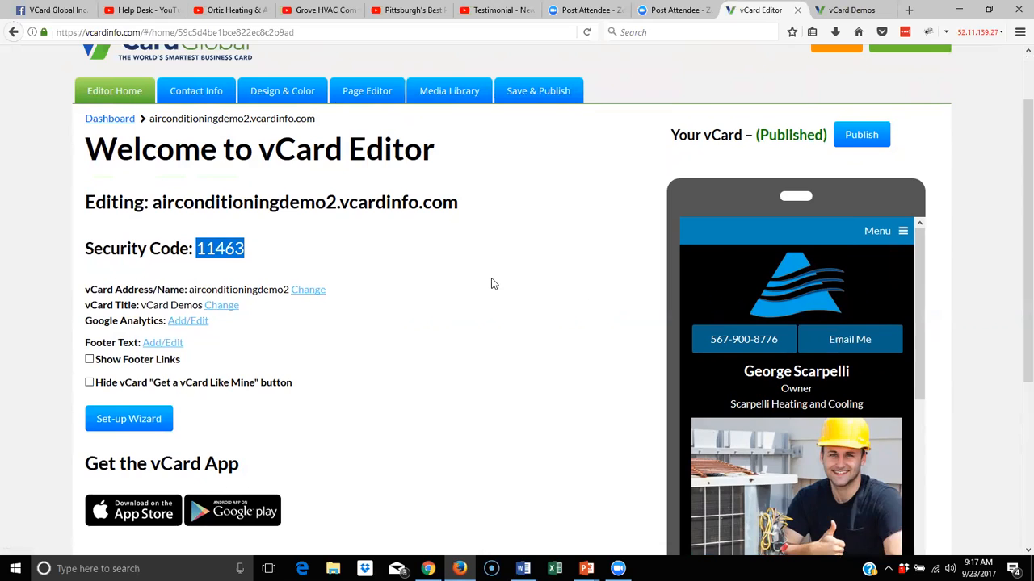
drag(336, 204, 152, 204)
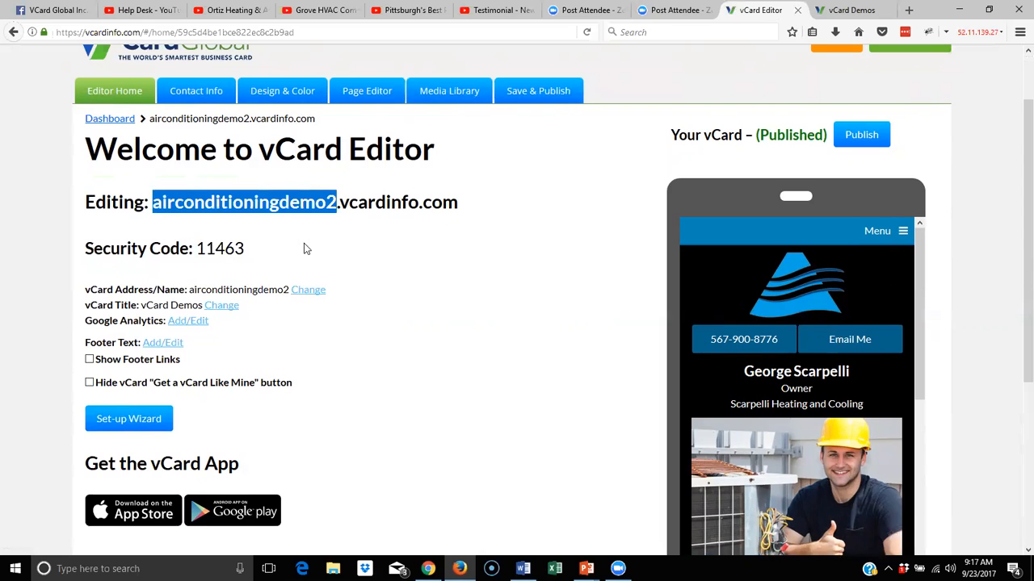
Turn on Show Footer Links for the airconditioningdemo2 card
scroll(376, 273, down, 2)
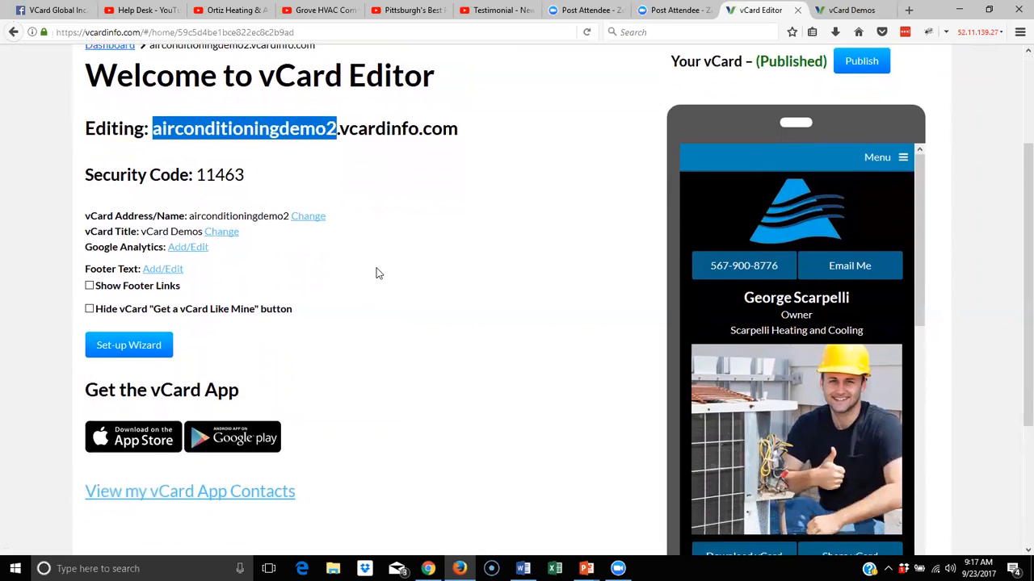
scroll(418, 266, down, 2)
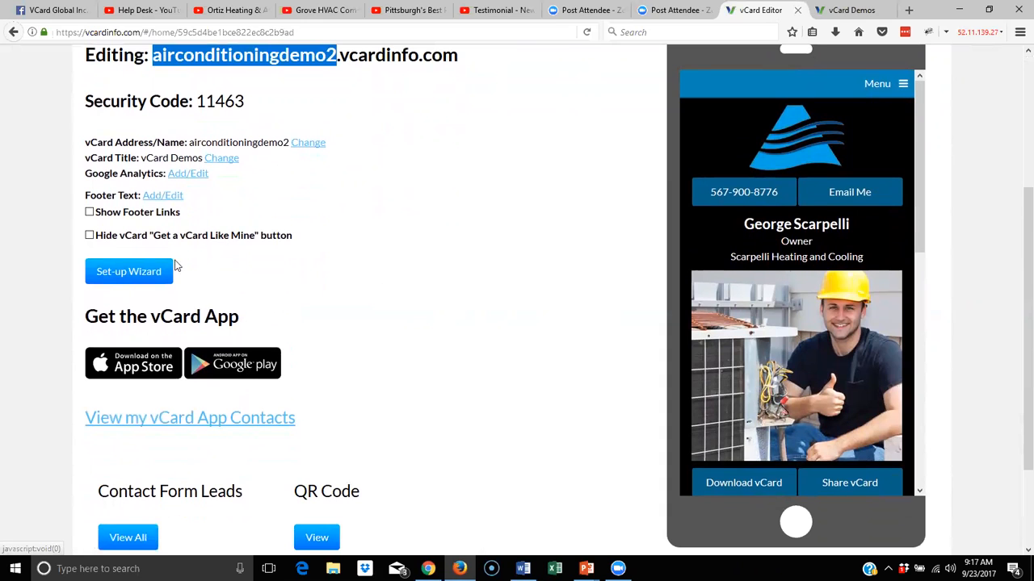
click(89, 213)
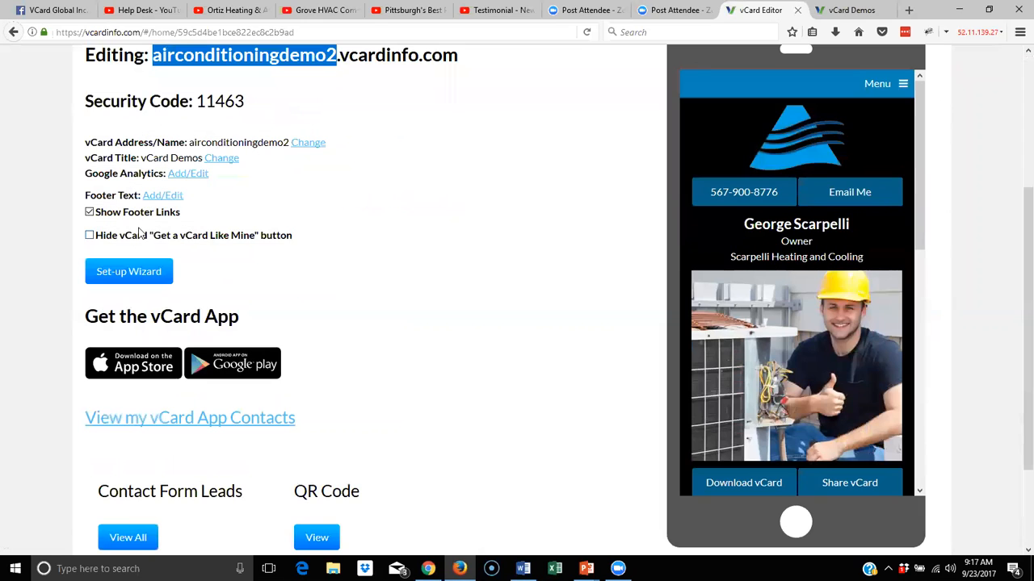
Toggle Show Footer Links off and back on, and tick then untick Hide 'Get a vCard Like Mine'
drag(920, 123, 932, 370)
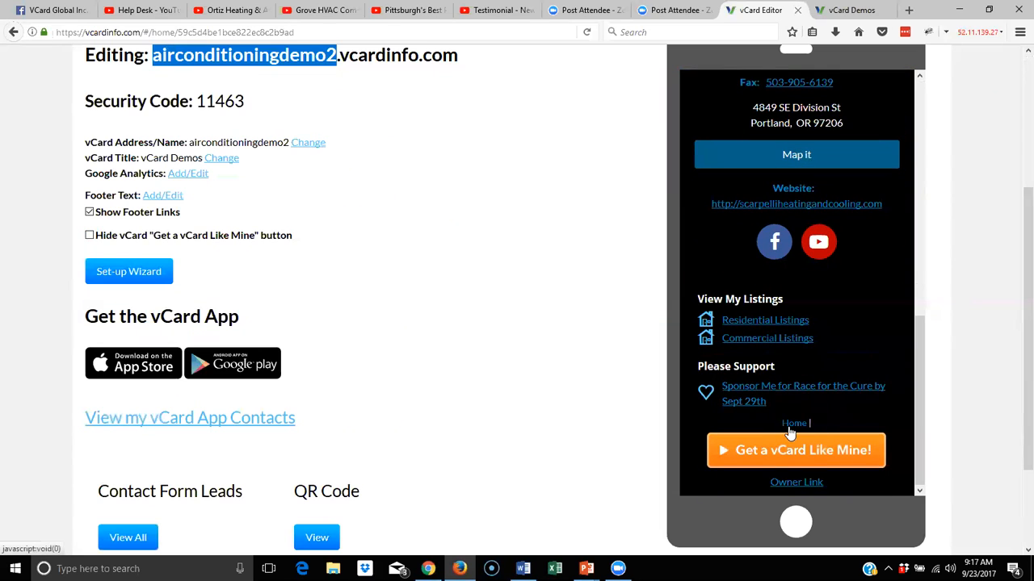
click(89, 212)
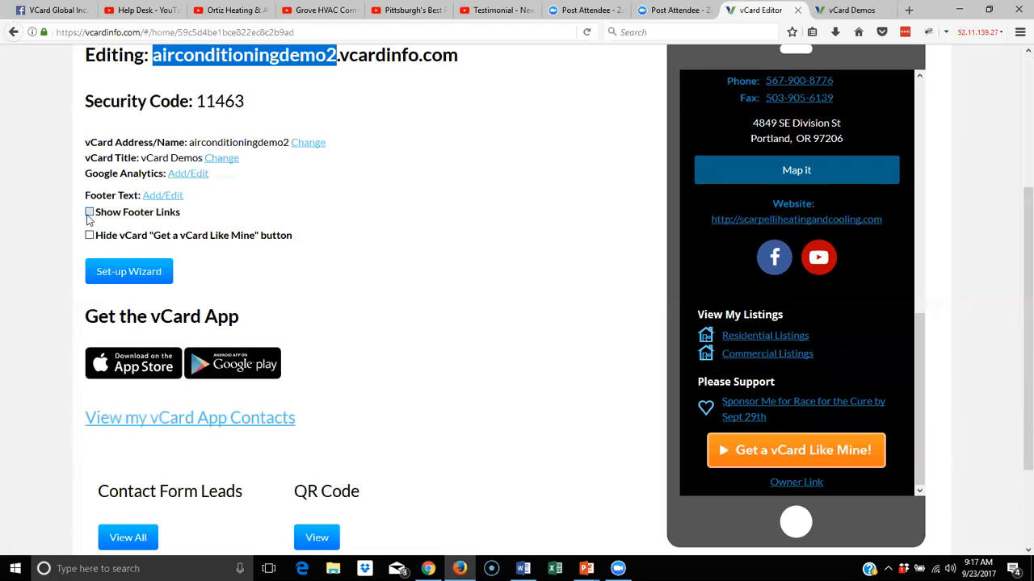
click(89, 212)
click(89, 235)
scroll(93, 234, down, 3)
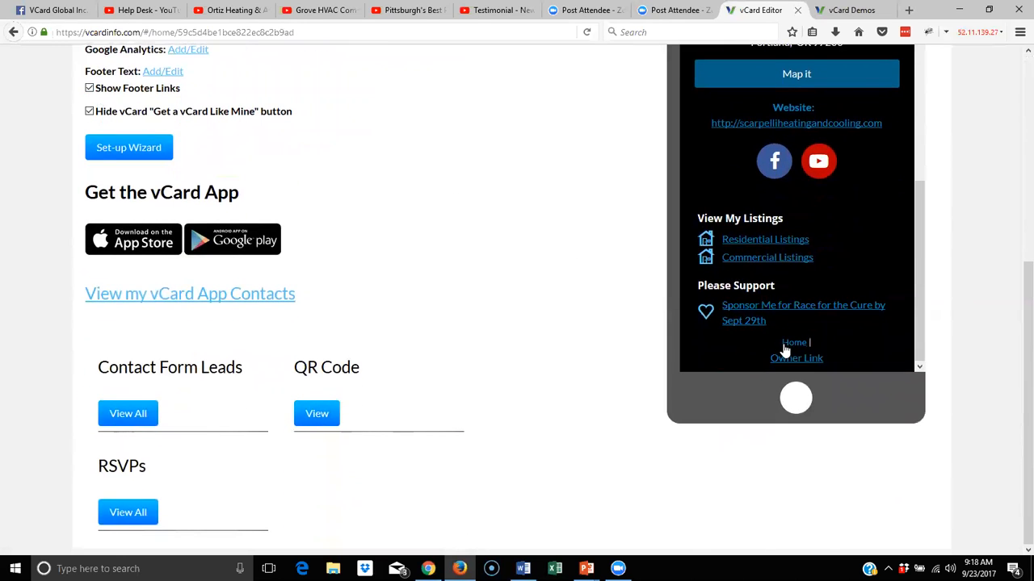
click(88, 111)
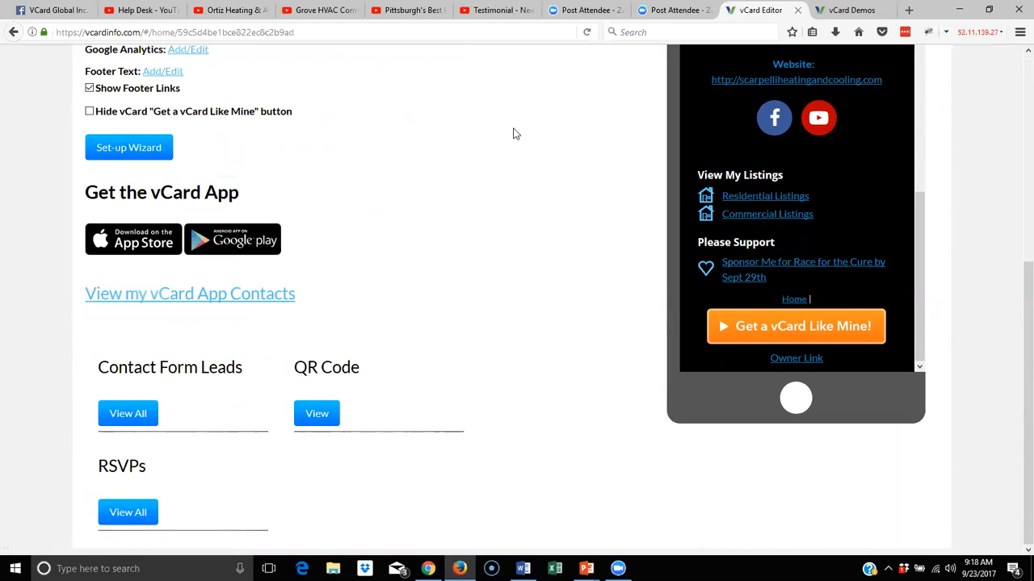
Scroll back to the top and bring up the card's Contact Info settings
scroll(512, 132, up, 7)
scroll(502, 132, up, 1)
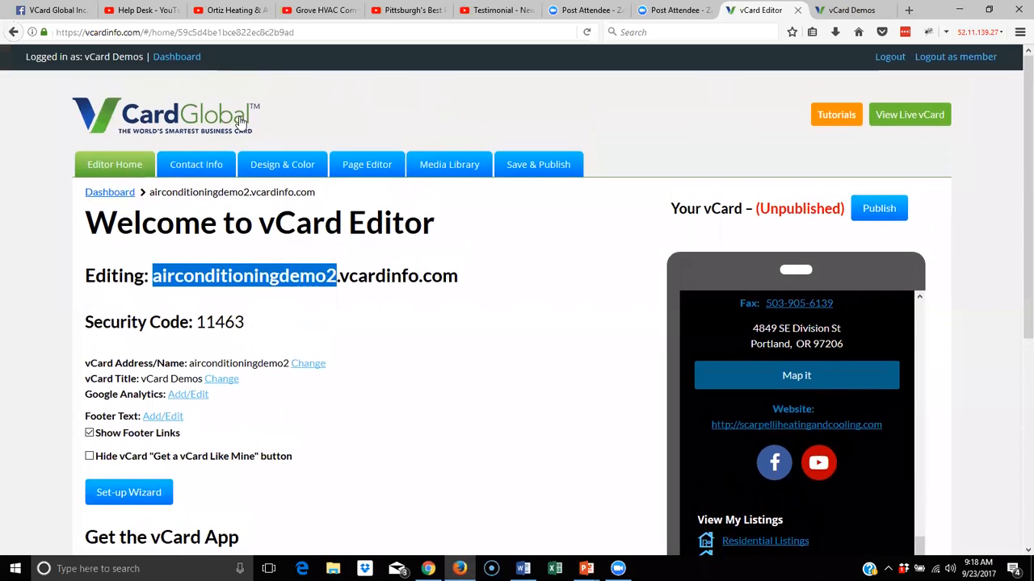
click(207, 164)
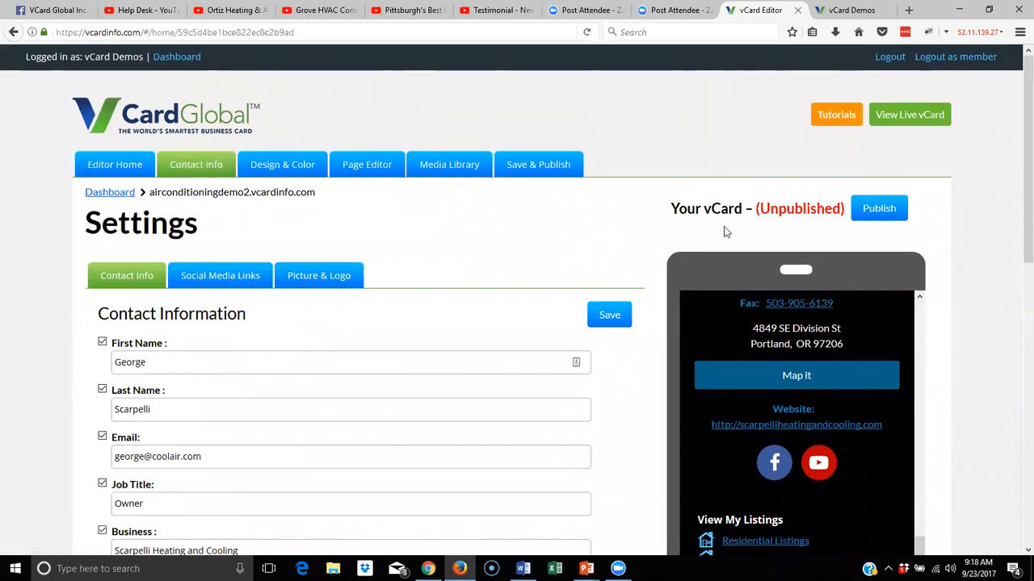
Review the Contact Information form down to Save and back, then view Social Media Links
scroll(715, 230, down, 2)
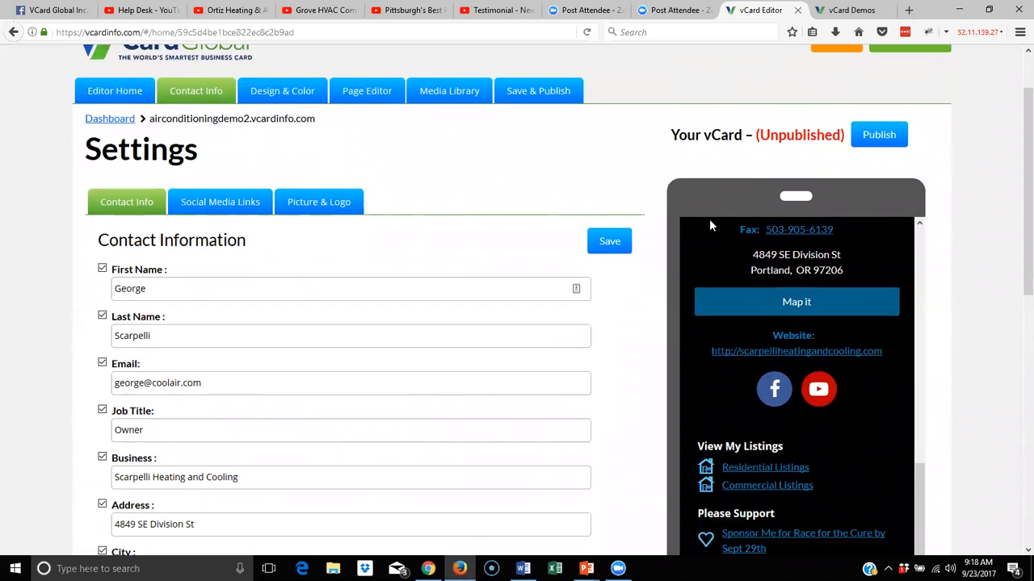
scroll(483, 267, down, 2)
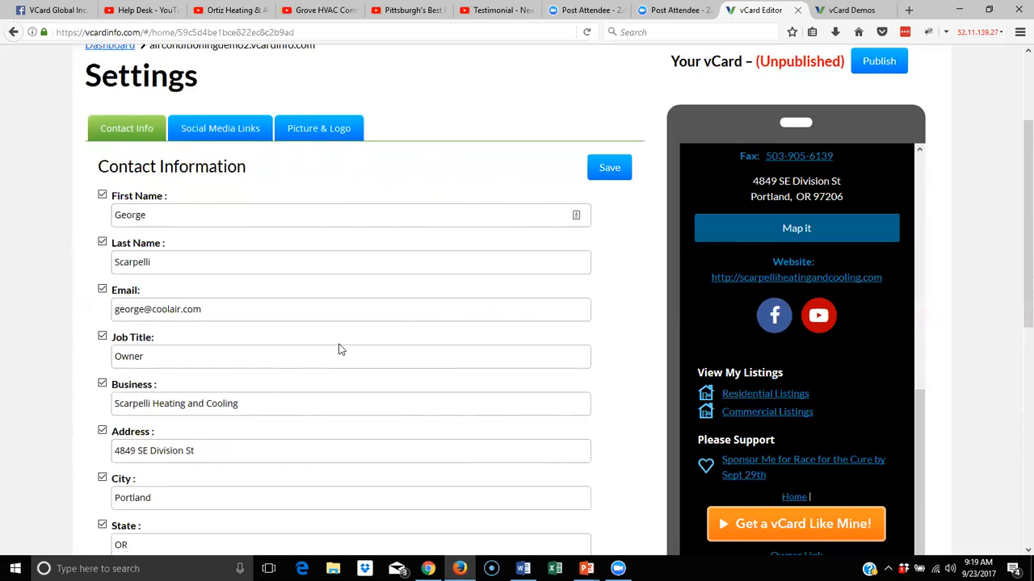
scroll(376, 291, down, 5)
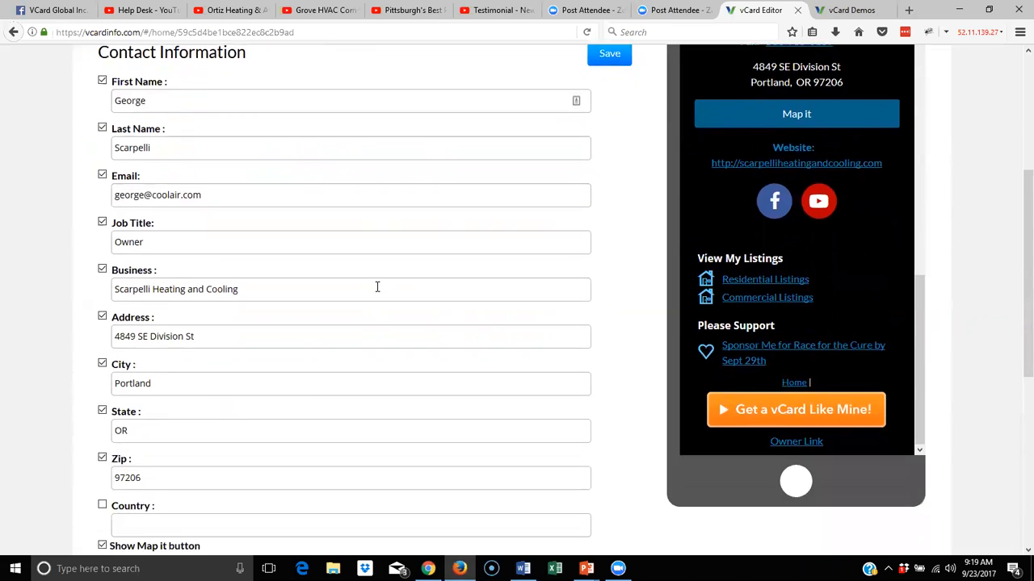
scroll(316, 179, down, 2)
scroll(314, 226, down, 5)
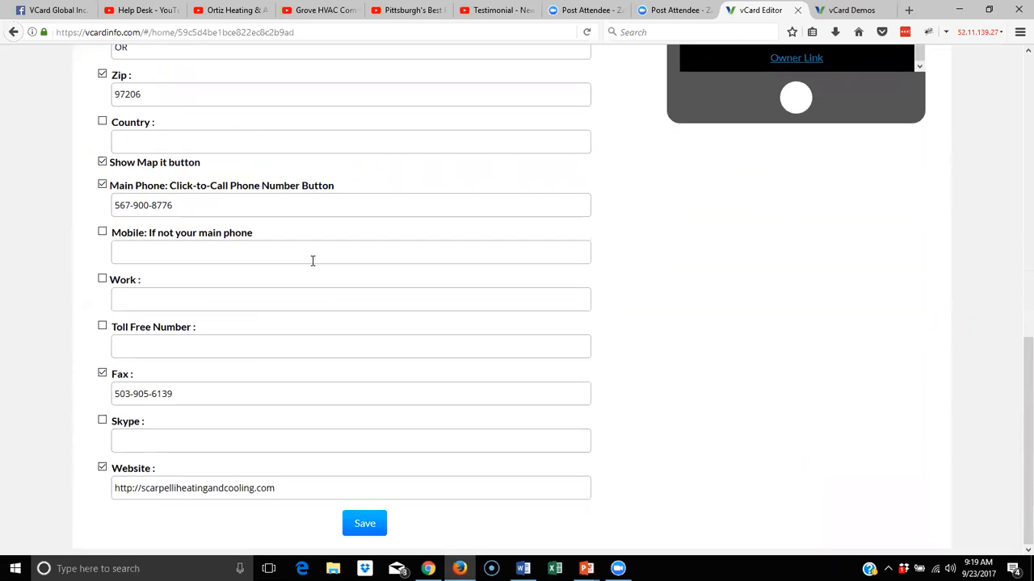
scroll(313, 261, up, 13)
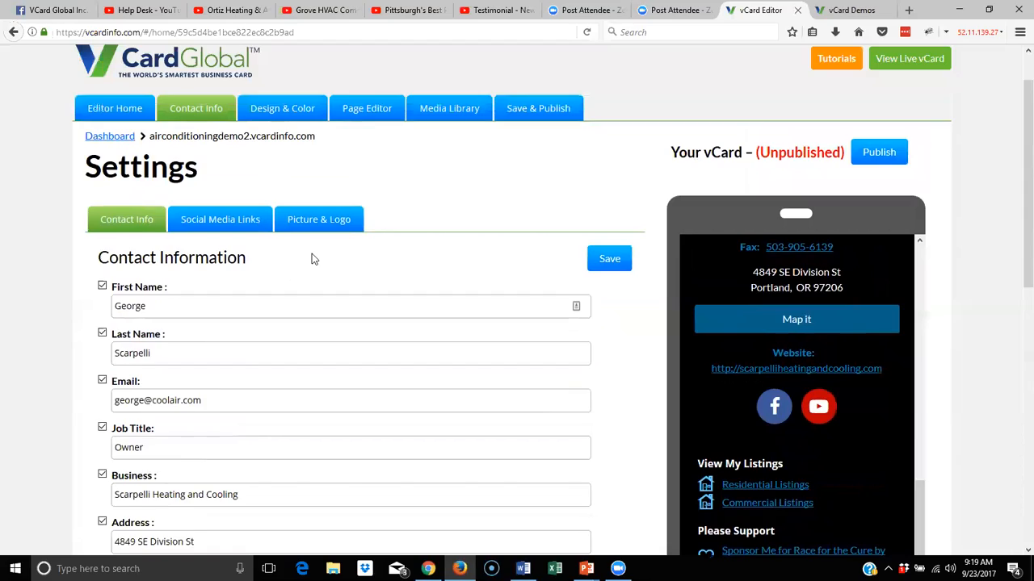
click(211, 226)
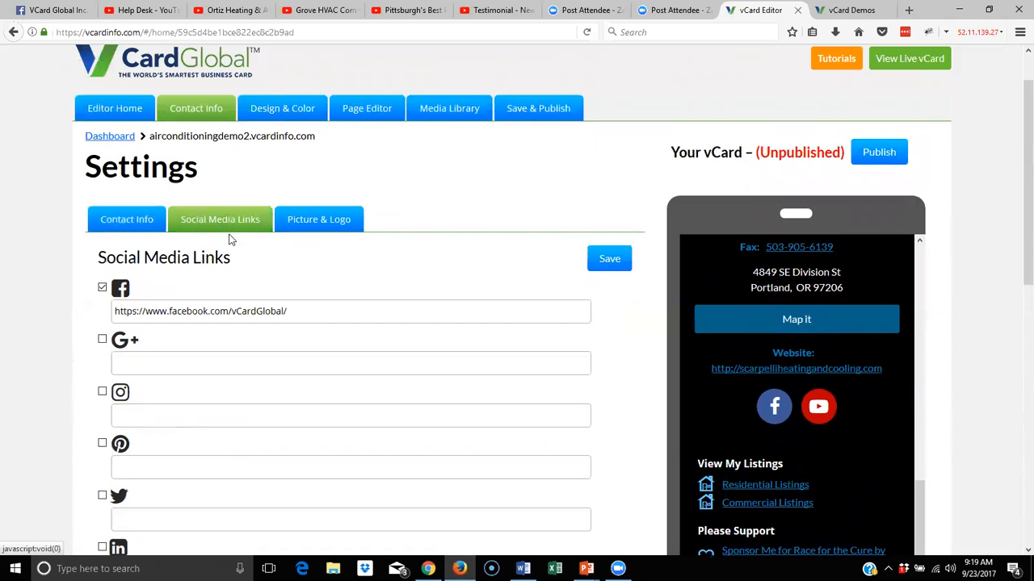
View Picture & Logo, then browse the Design & Color page's Classic themes and colour swatches
click(331, 223)
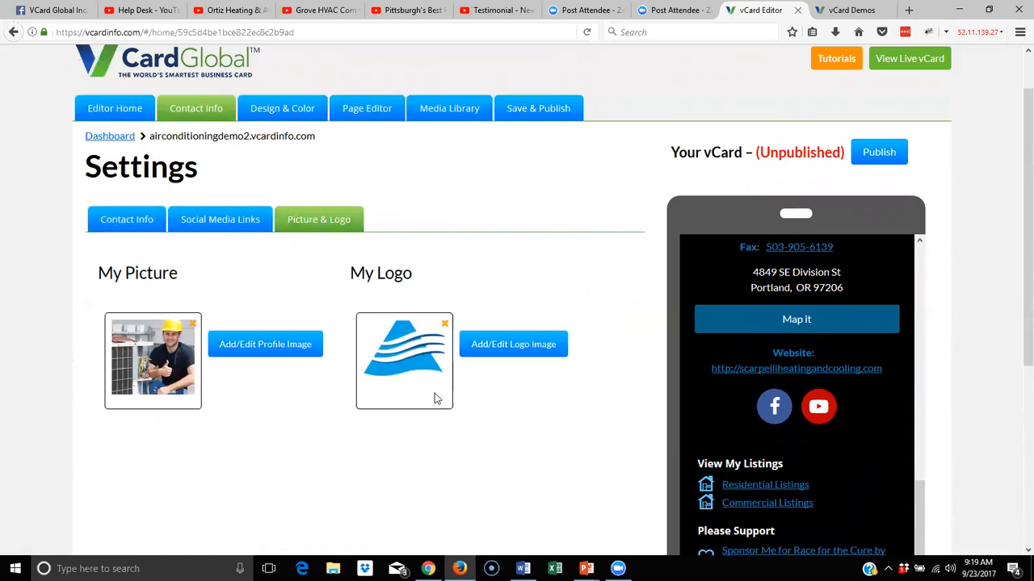
click(284, 113)
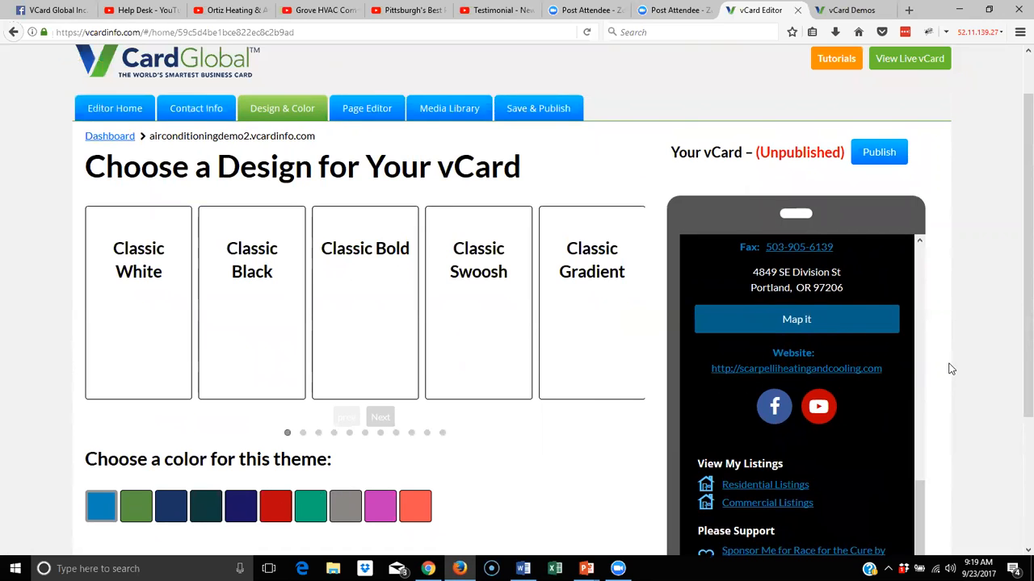
scroll(948, 364, up, 2)
scroll(986, 322, down, 5)
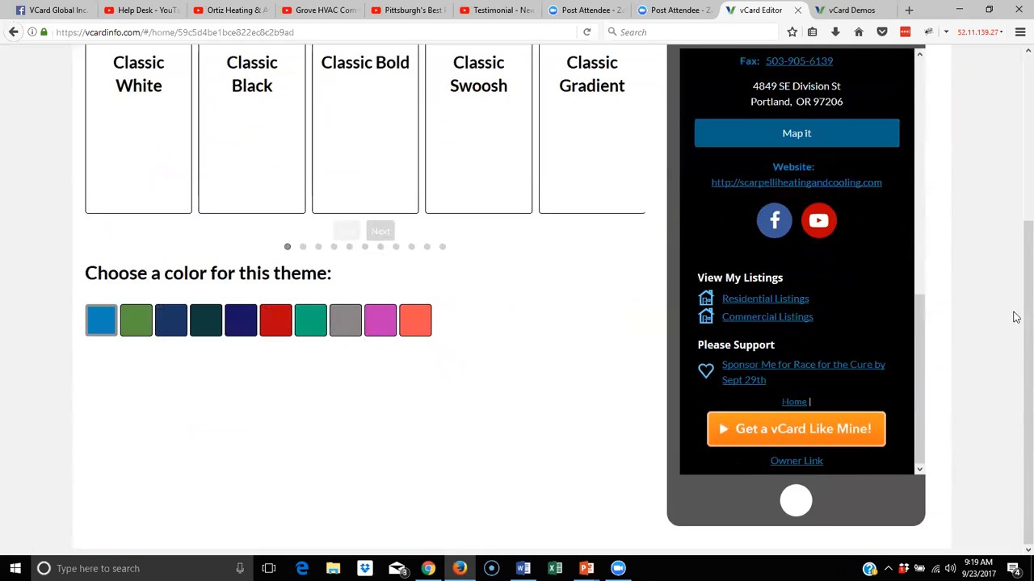
drag(919, 340, 922, 61)
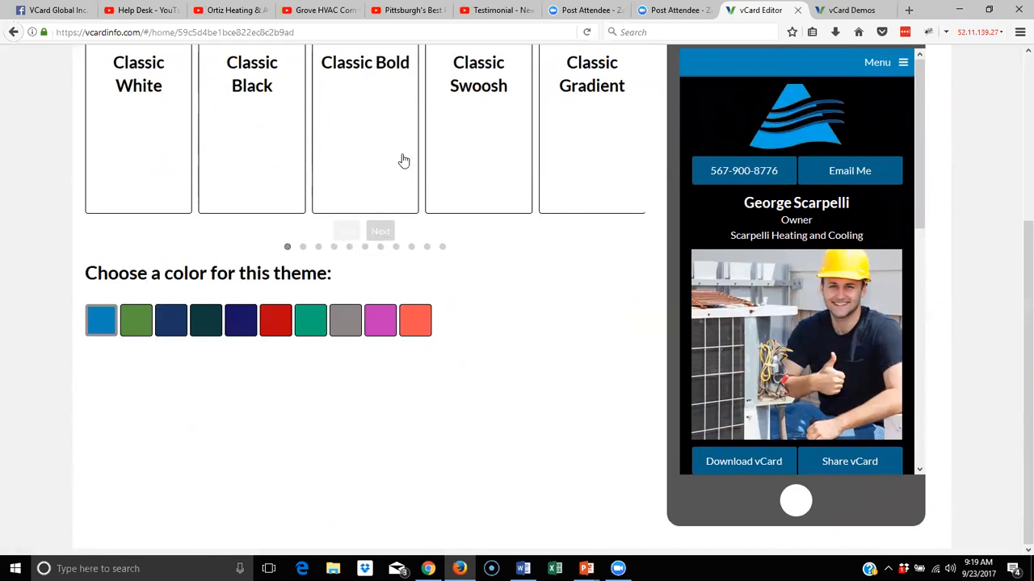
scroll(404, 161, up, 4)
scroll(393, 145, up, 1)
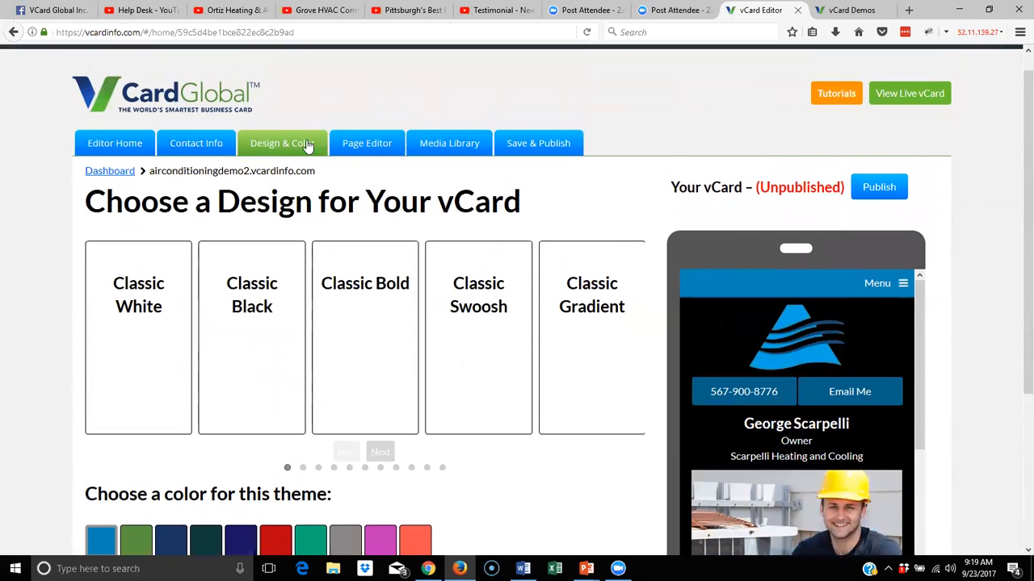
Bring up the Customize Theme colour settings from the Page Editor
click(371, 149)
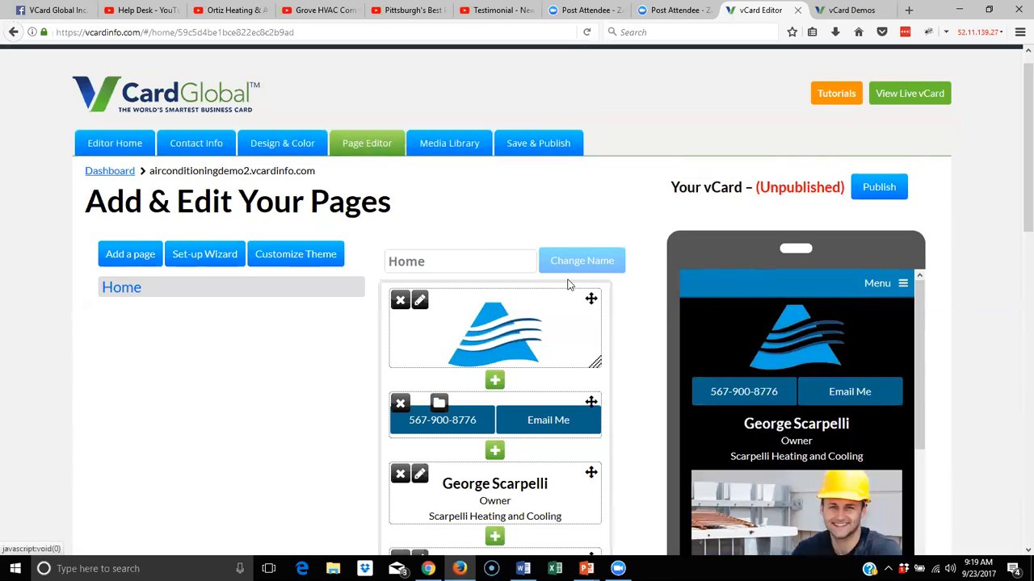
scroll(739, 314, down, 1)
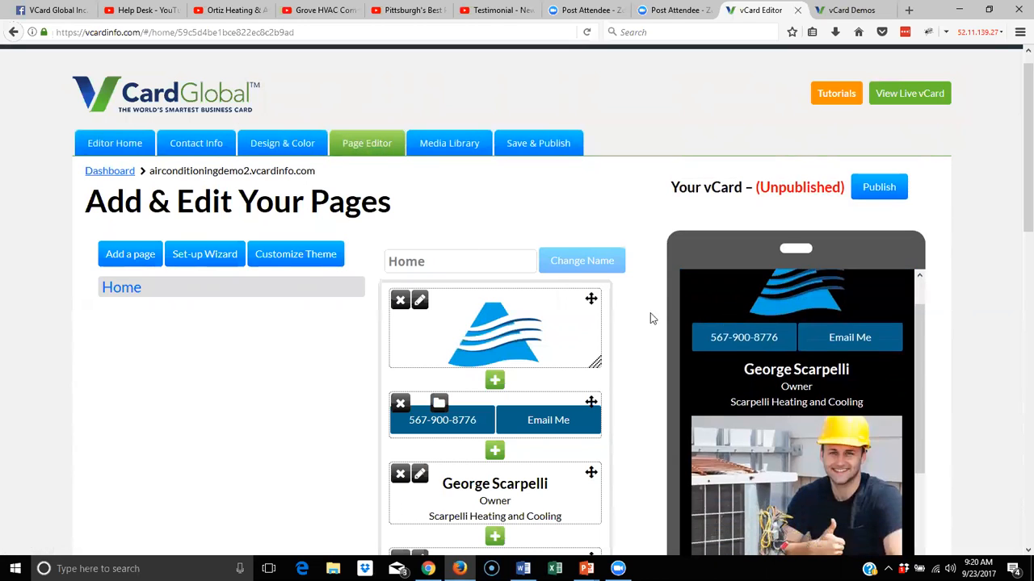
click(282, 256)
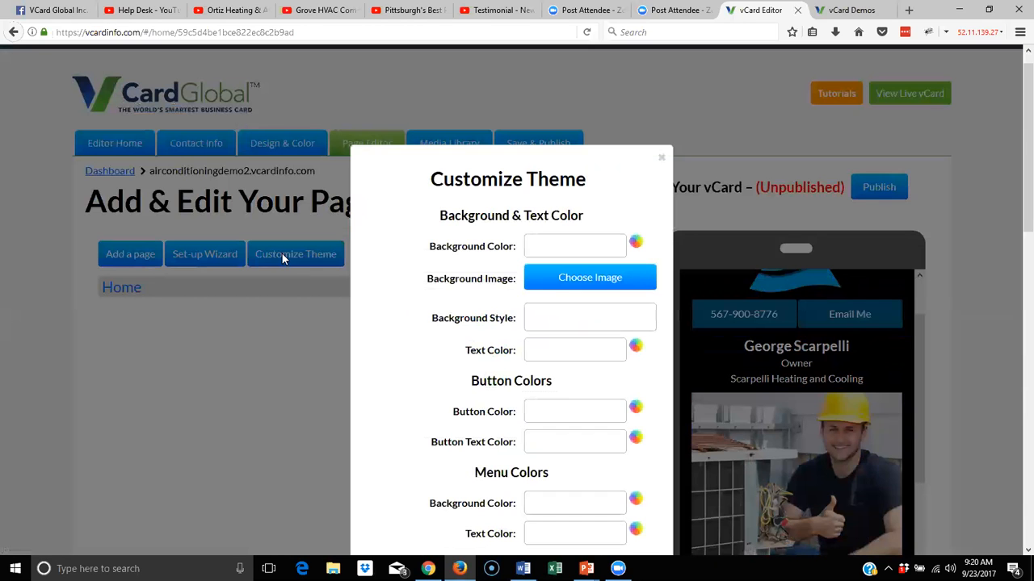
Close Customize Theme, revisit Design & Color, and start adding a page in Page Editor
scroll(578, 272, down, 2)
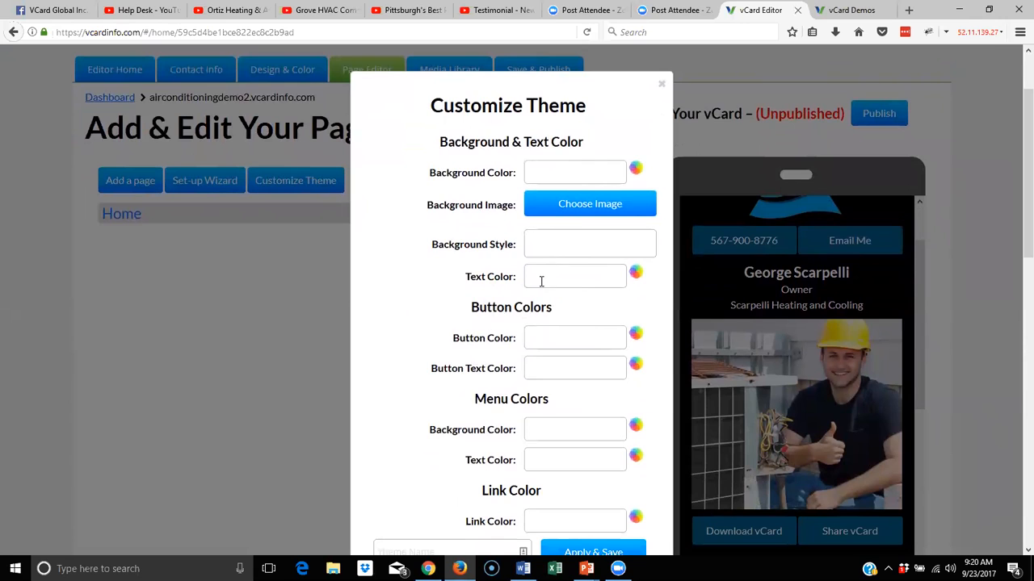
scroll(541, 280, down, 5)
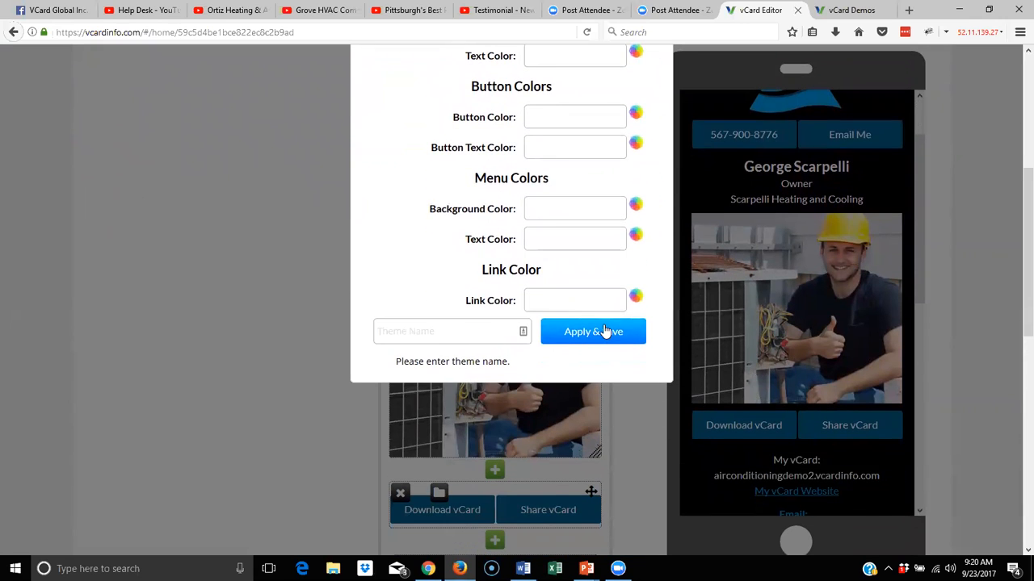
scroll(604, 331, up, 5)
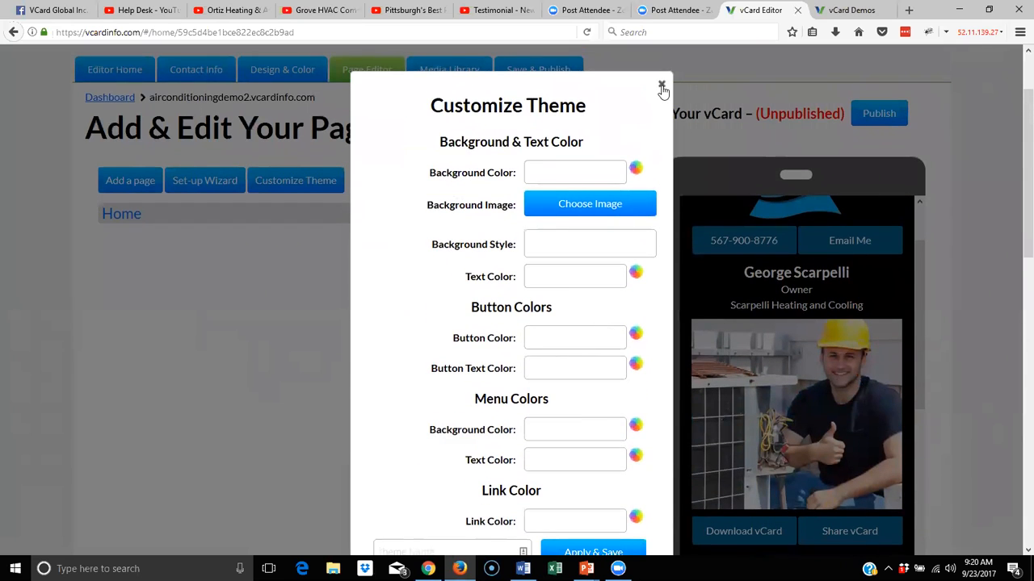
click(661, 85)
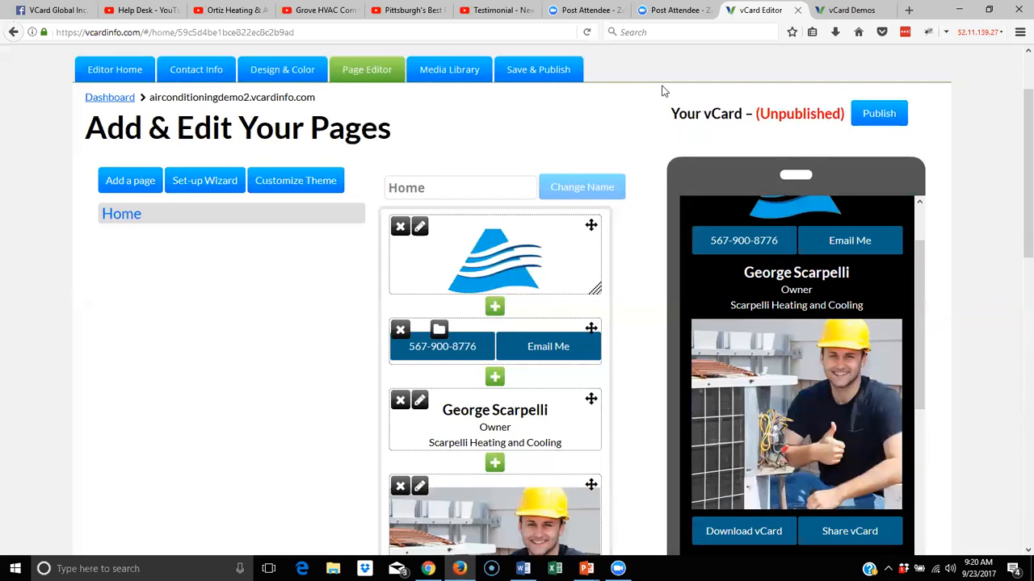
click(283, 73)
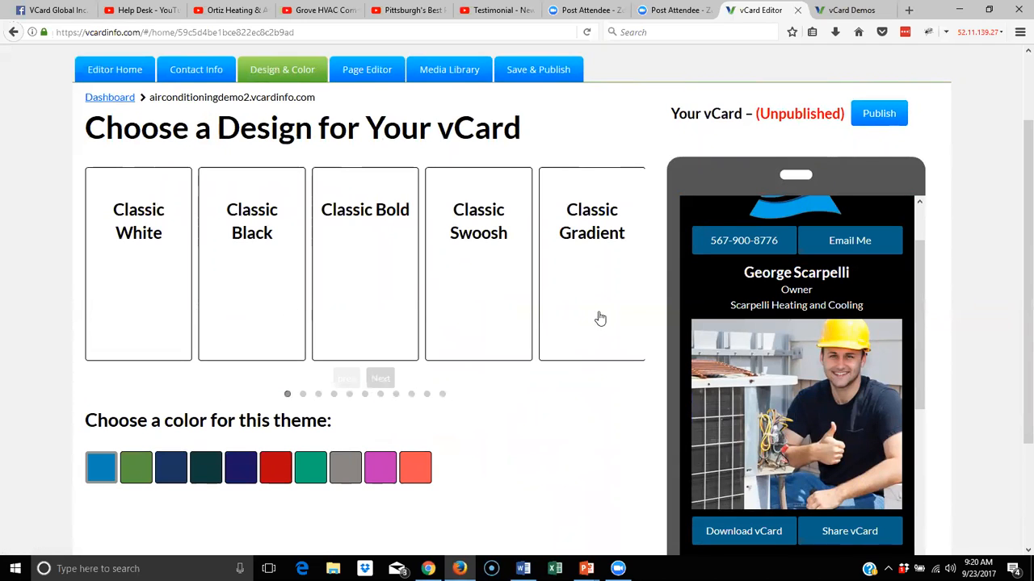
click(363, 71)
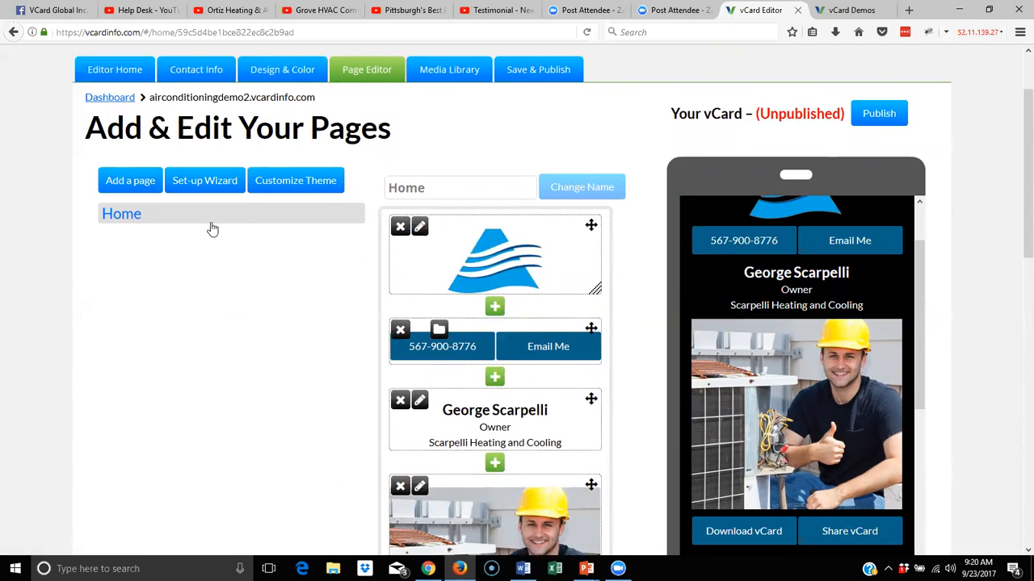
click(142, 184)
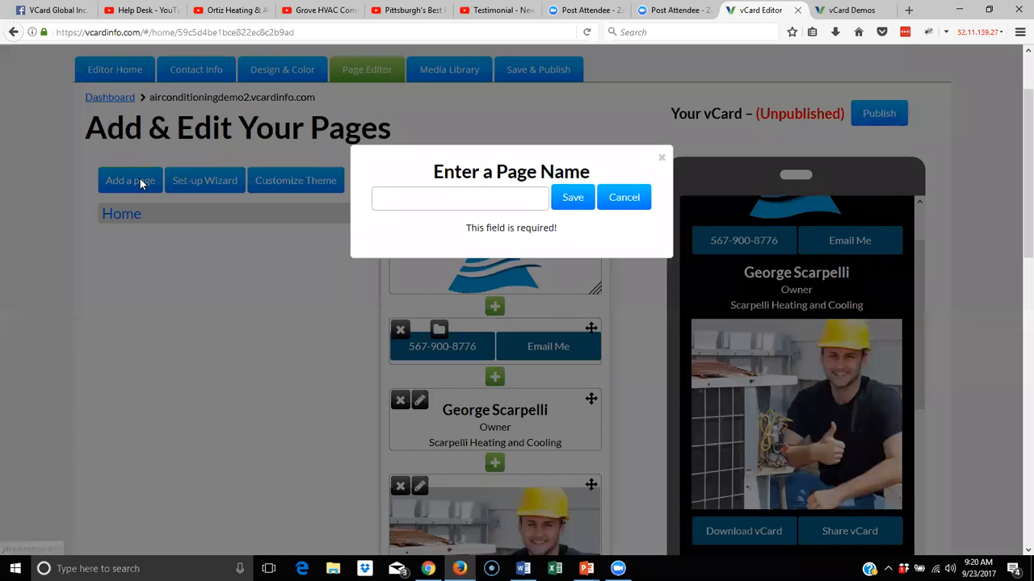
Add and save pages named 'Services' and 'Book an Appointment'
click(391, 196)
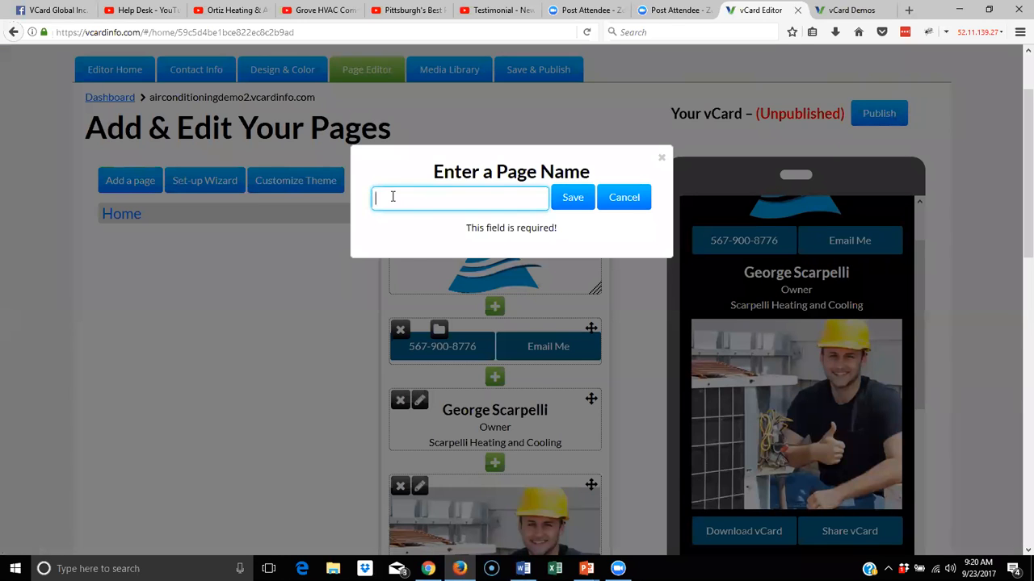
text(Services)
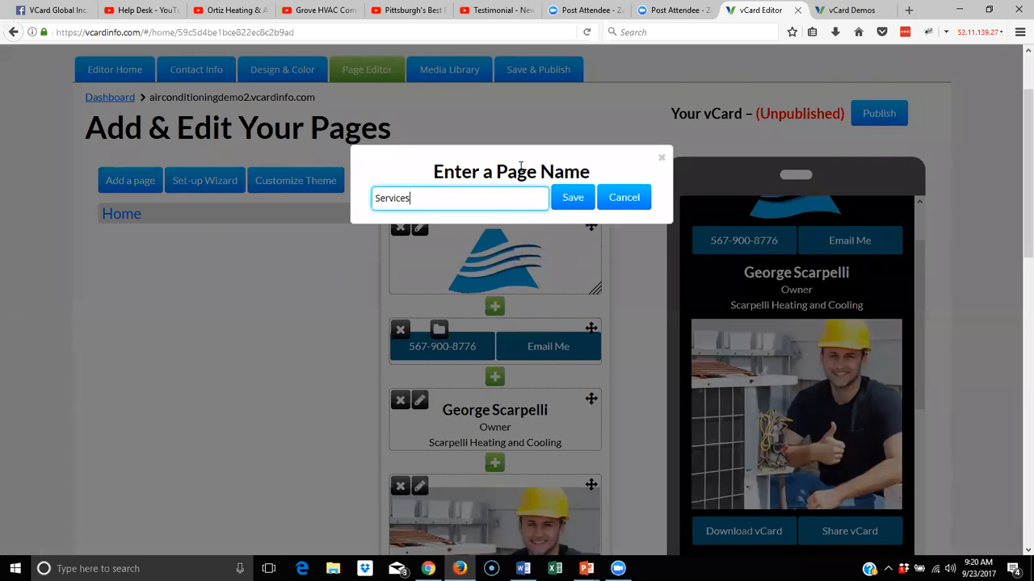
click(588, 197)
click(131, 182)
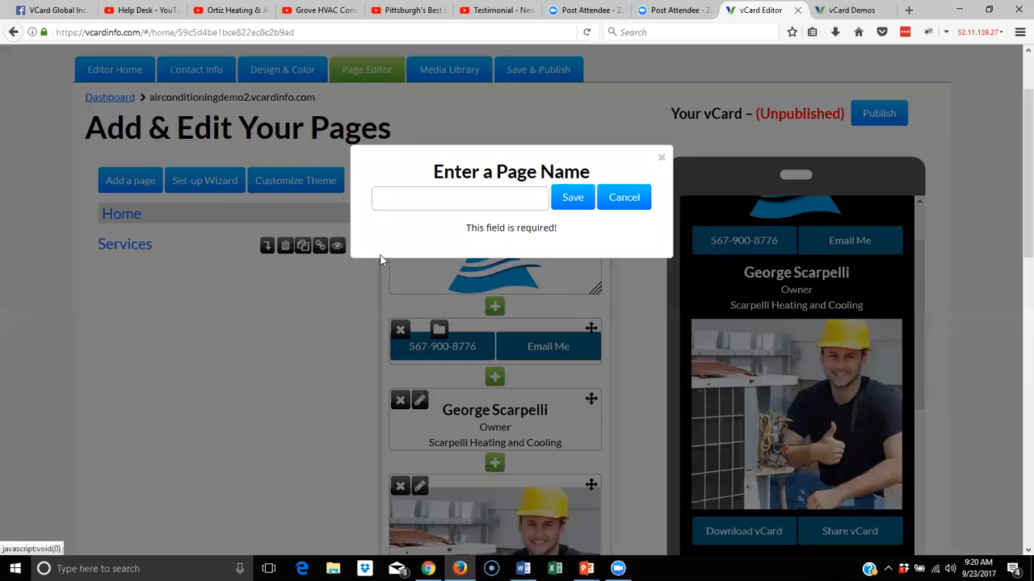
click(422, 197)
text(Book sn)
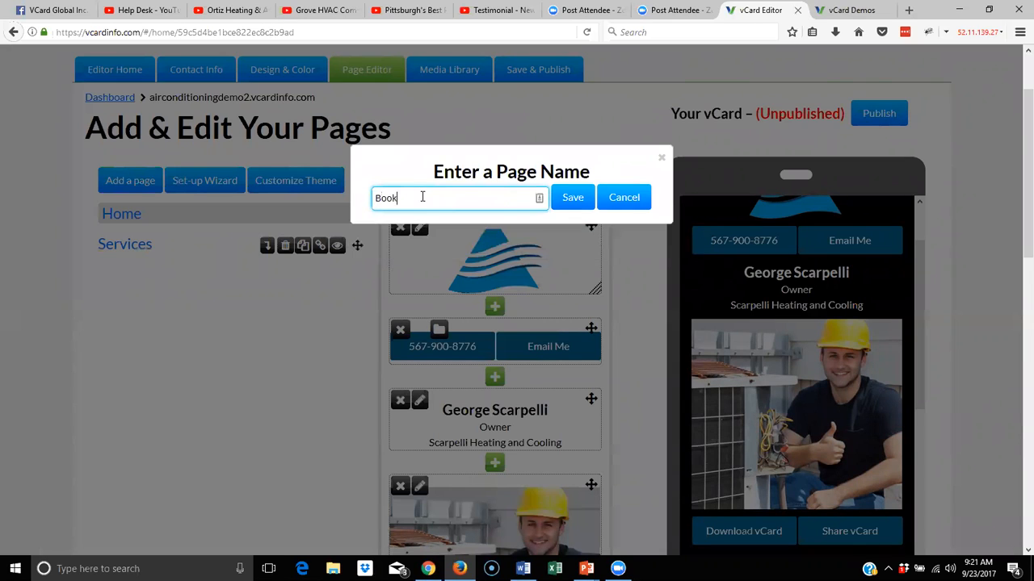
key(BackSpace)
key(BackSpace)
text(an Appoi)
text(ntment)
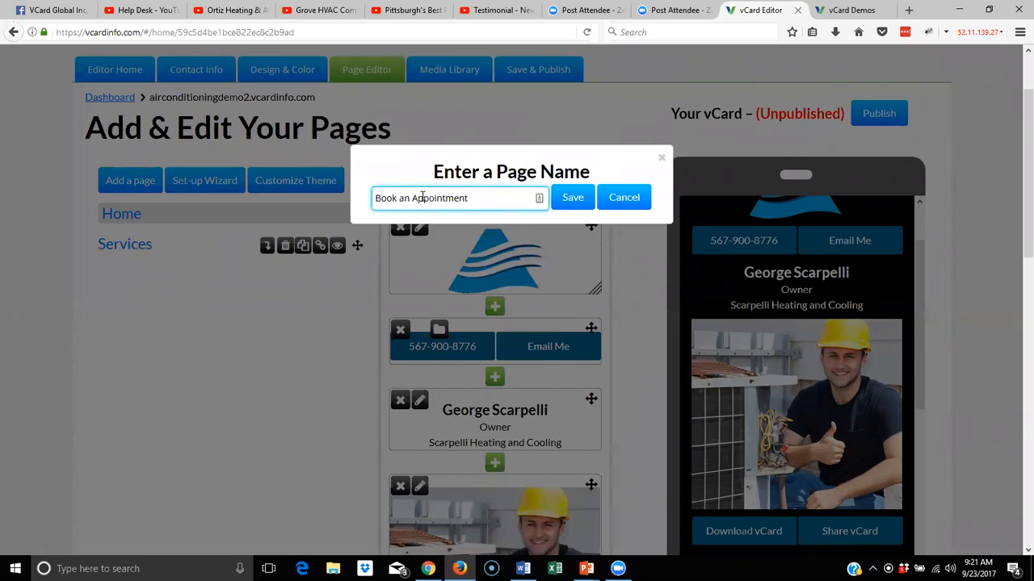
click(575, 200)
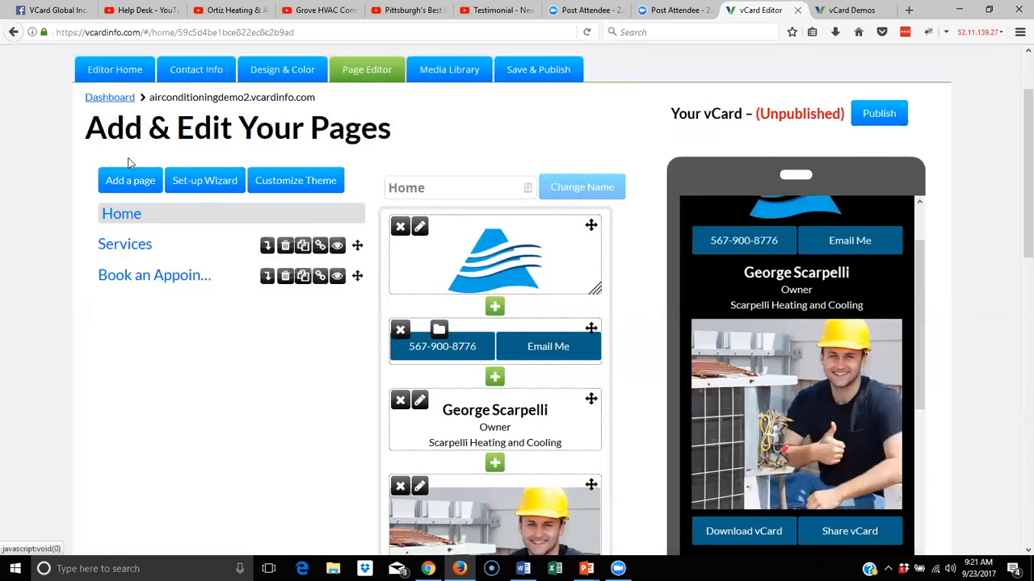
Add and save pages named 'About George' and 'Emergency Services'
click(145, 179)
click(463, 196)
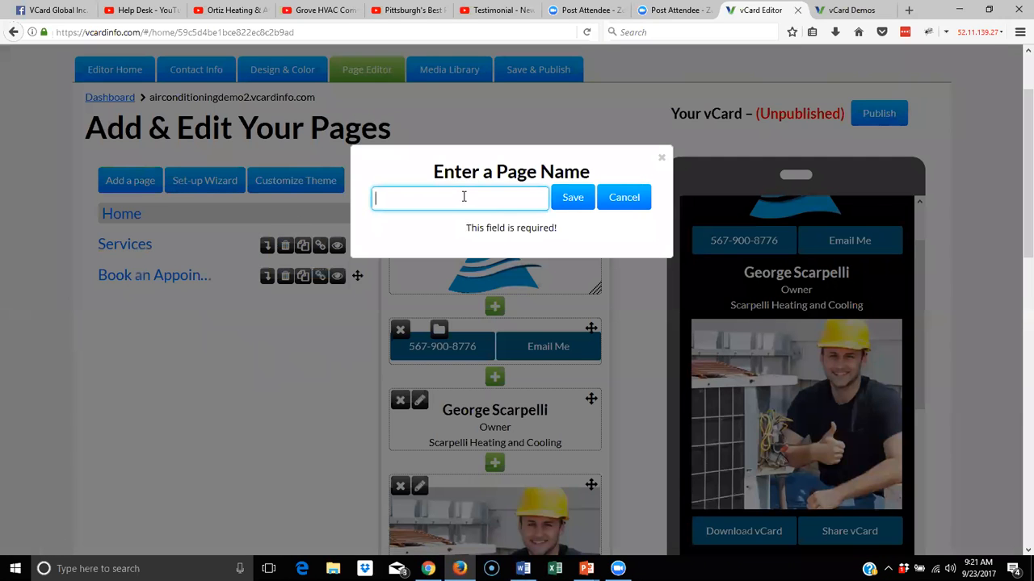
text(About)
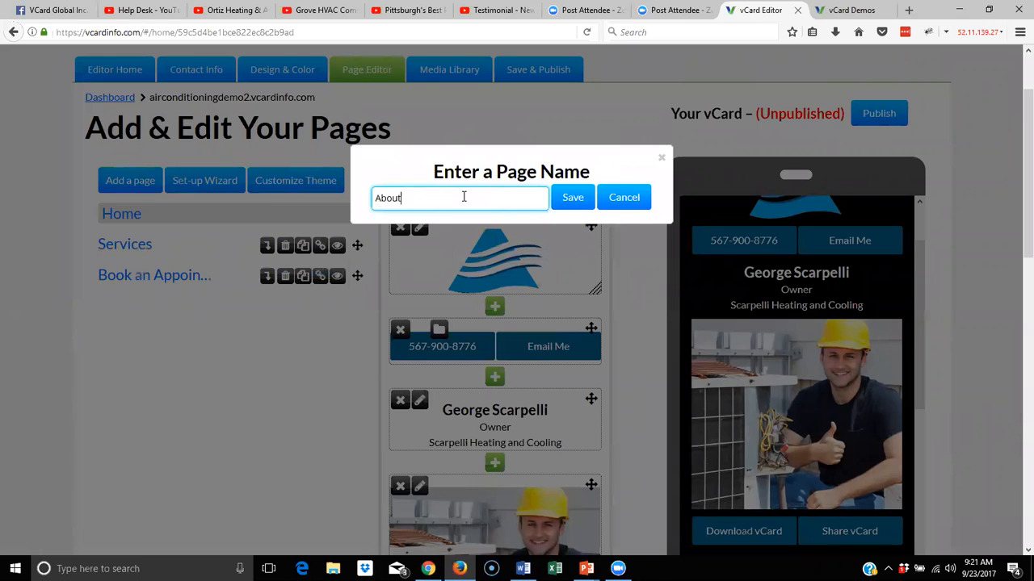
text( George)
click(572, 203)
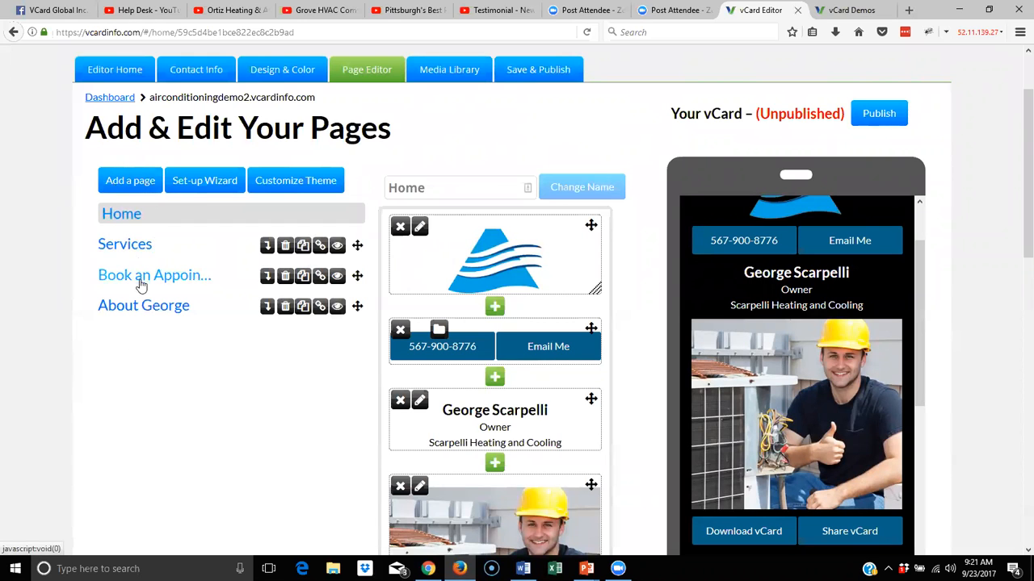
click(126, 180)
click(485, 200)
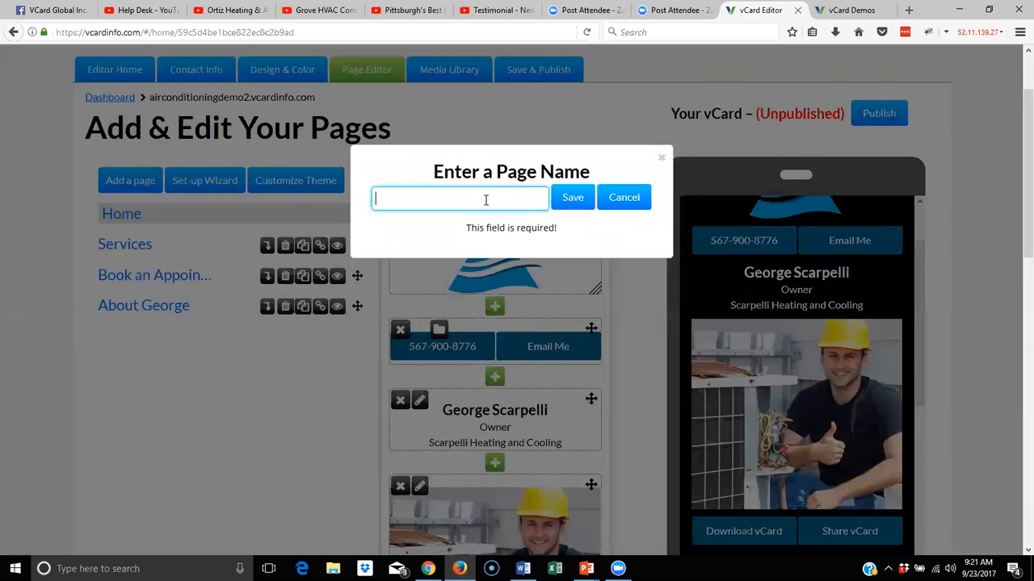
text(Emergency SEr)
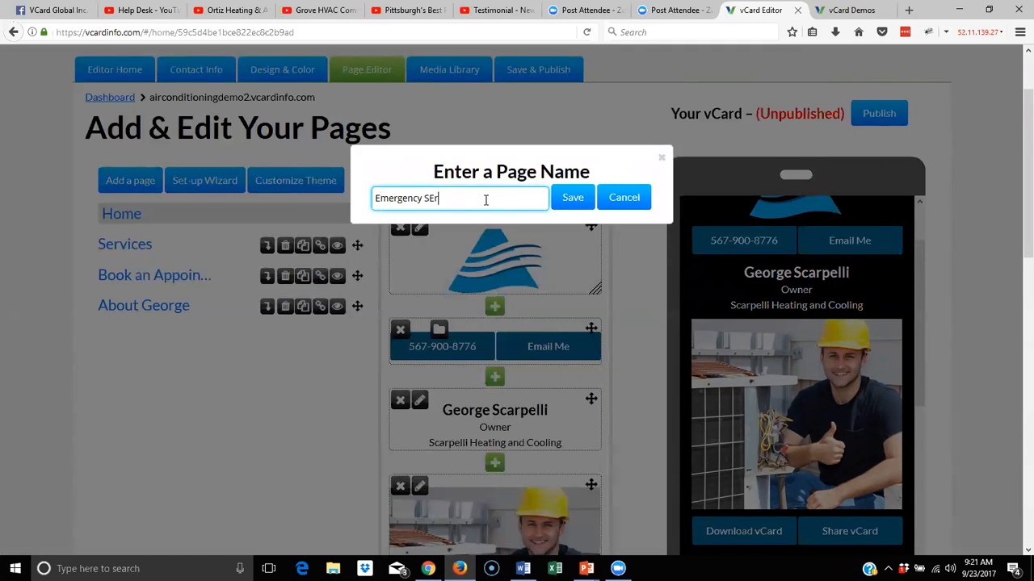
text(vices)
click(569, 197)
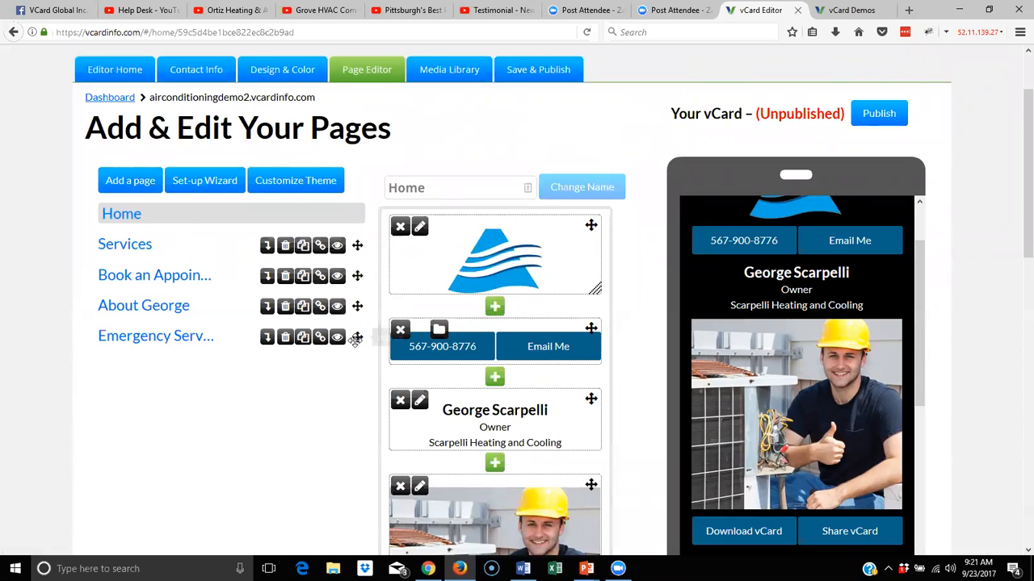
Move Book an Appointment below Emergency Services and About George right after Home
drag(357, 276, 351, 338)
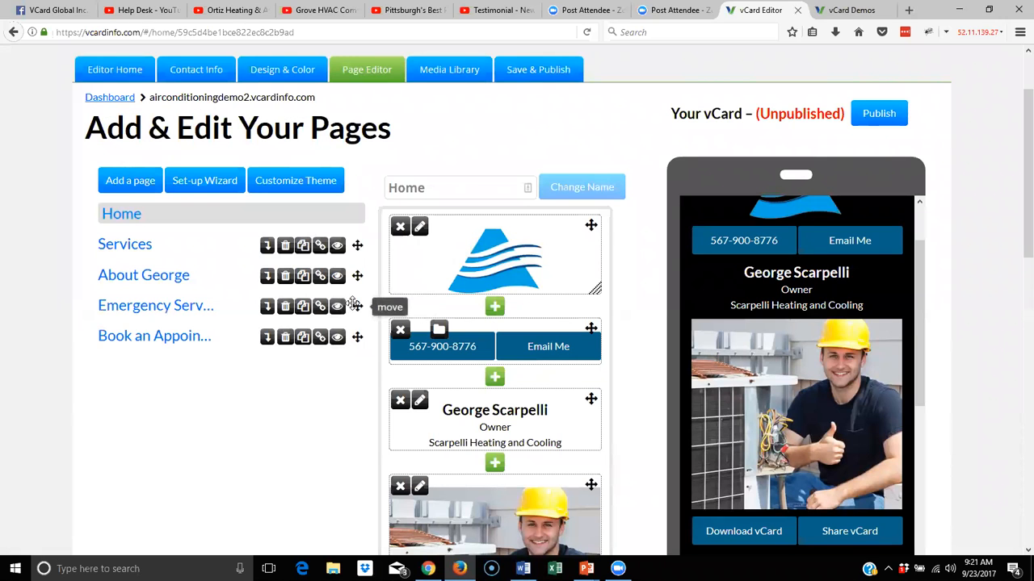
drag(357, 276, 355, 240)
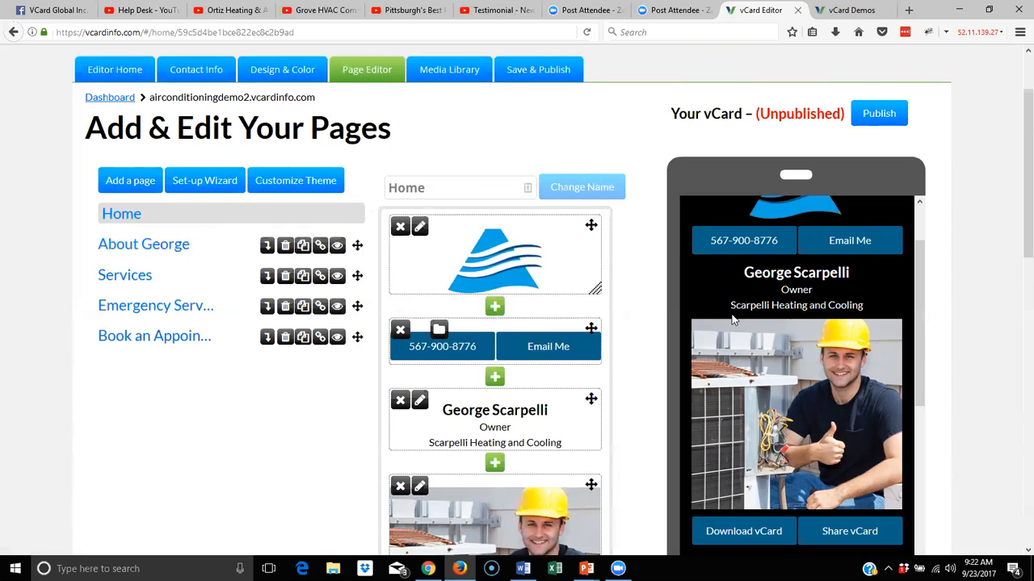
Shrink the technician photo block and start a new block below the contact details
scroll(733, 320, down, 2)
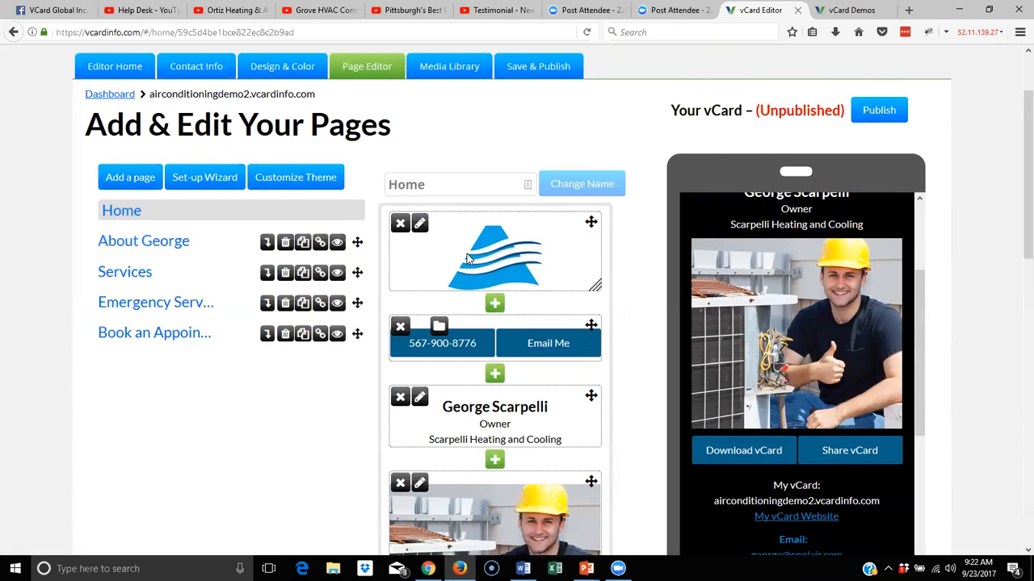
scroll(466, 255, down, 2)
scroll(467, 256, down, 2)
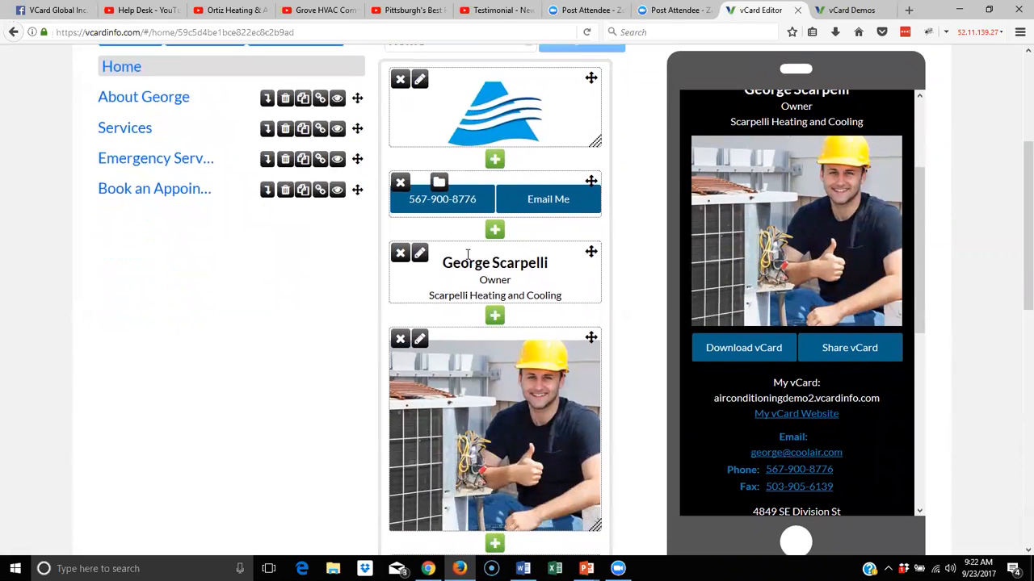
scroll(466, 255, down, 4)
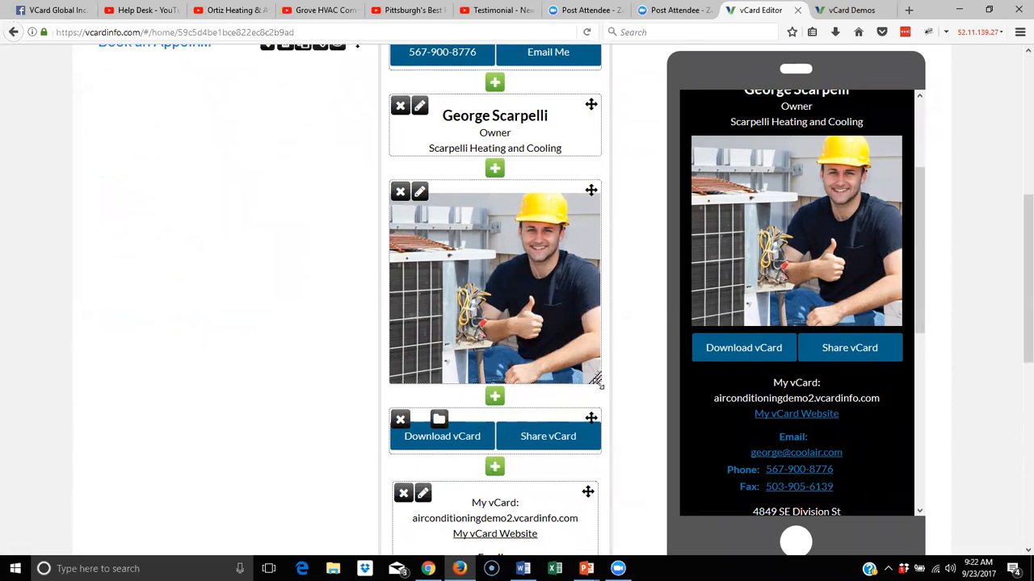
drag(595, 380, 595, 359)
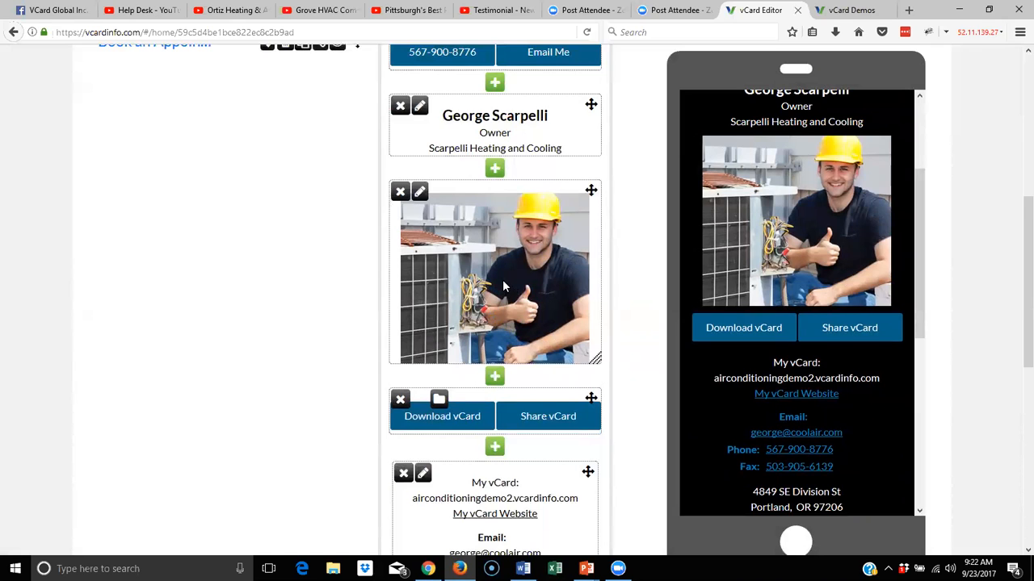
scroll(503, 287, down, 5)
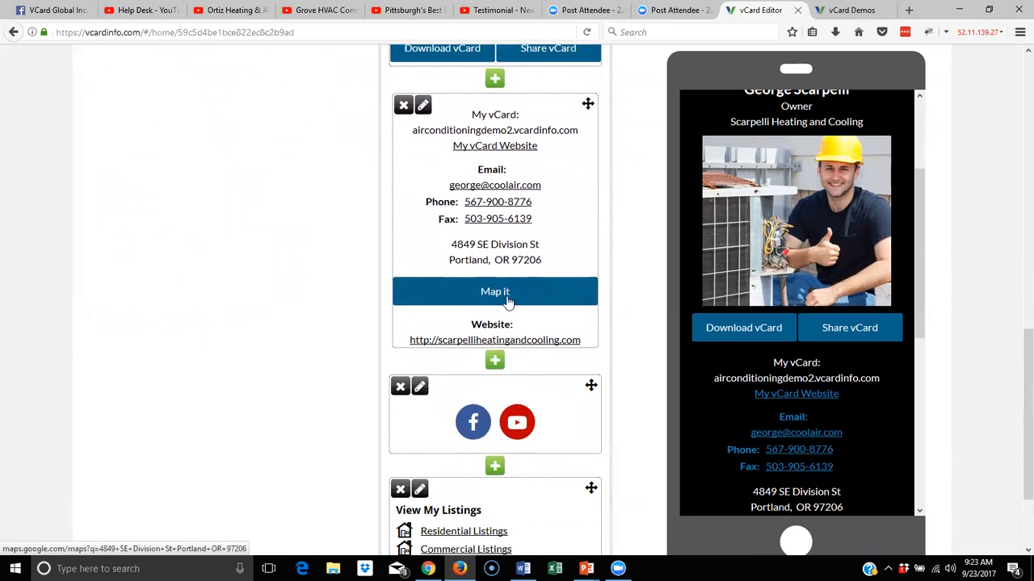
click(495, 362)
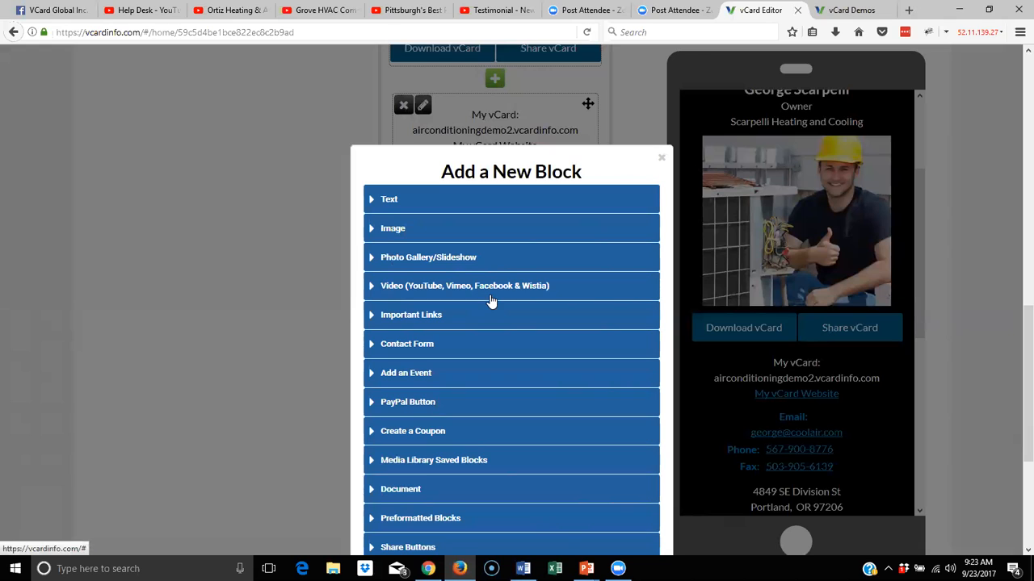
In Important Links, remove Residential Listings, clear the Commercial Listings label and loopnet address, then add it
click(372, 323)
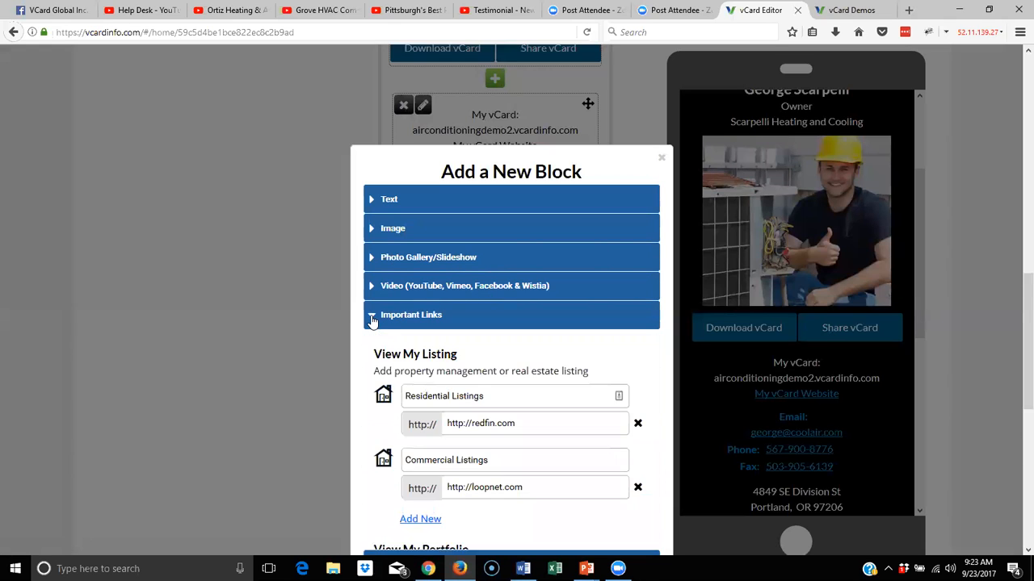
scroll(521, 368, down, 4)
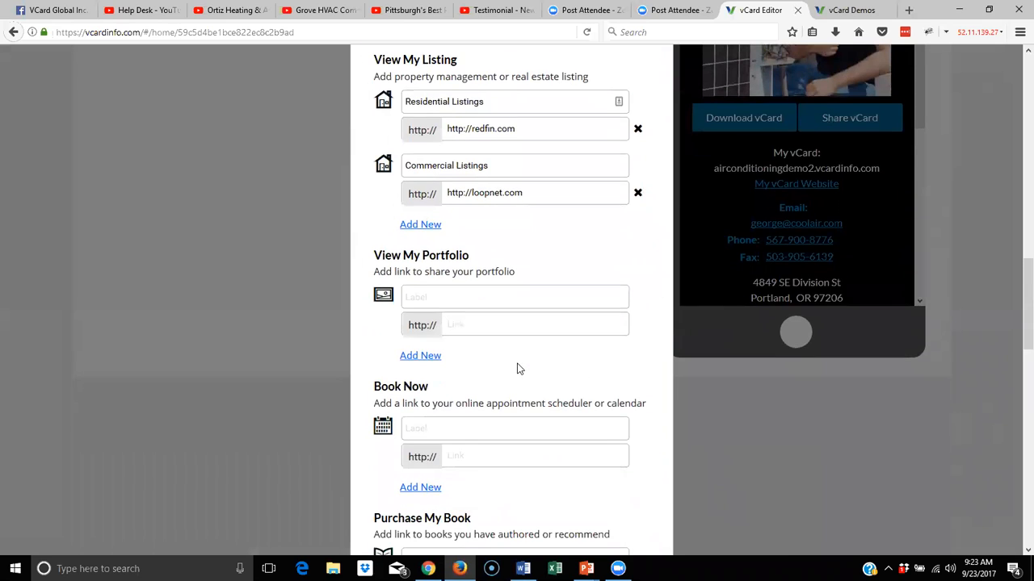
click(637, 130)
drag(566, 101, 383, 100)
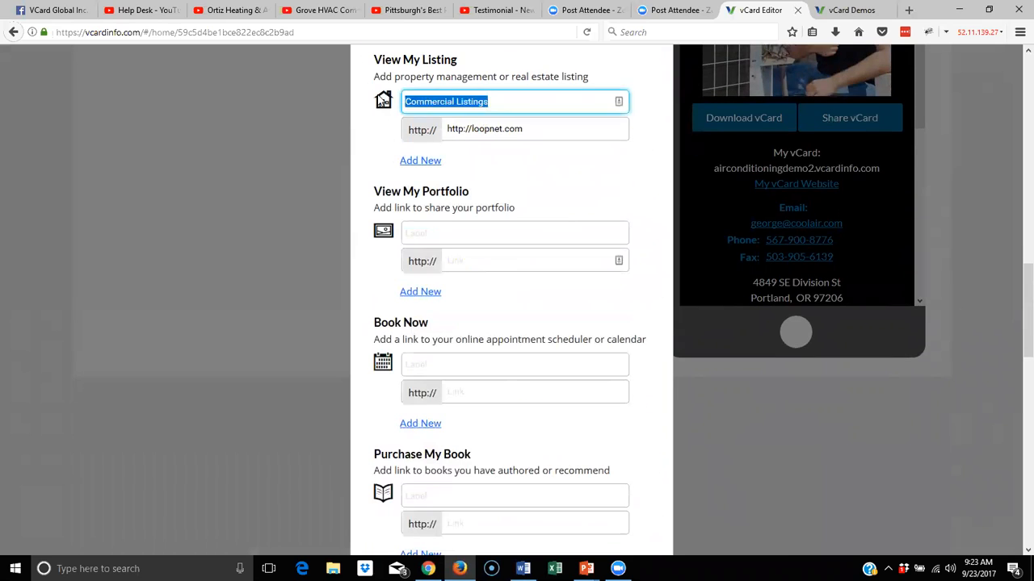
key(BackSpace)
click(505, 129)
key(ctrl+a)
key(BackSpace)
scroll(541, 202, down, 10)
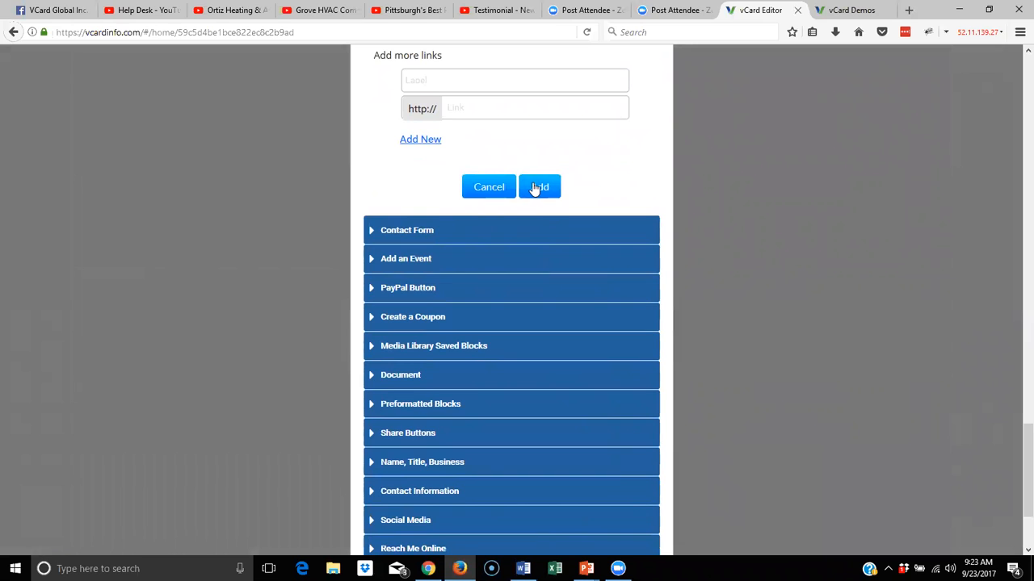
click(538, 187)
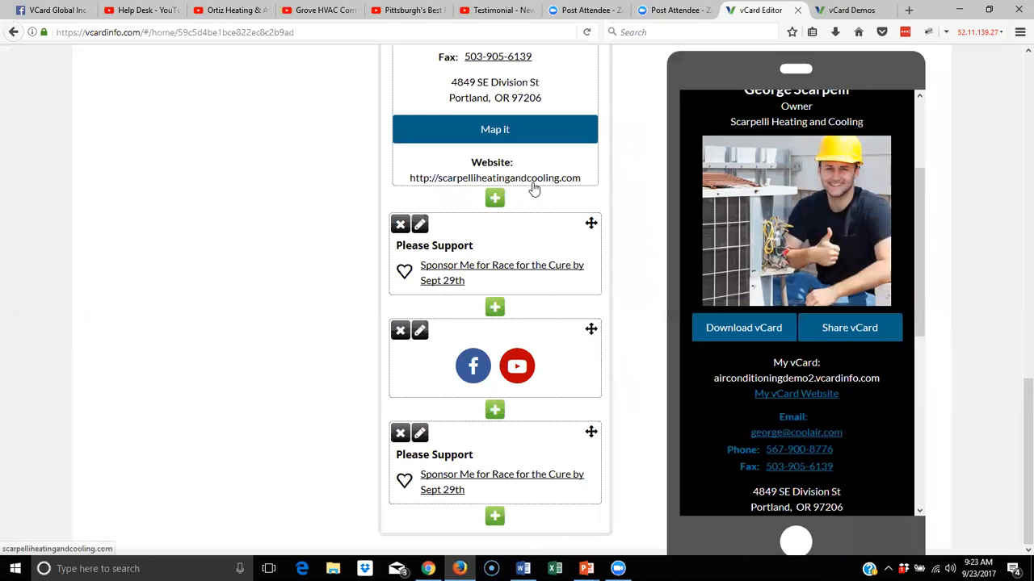
Delete the duplicate upper Please Support block and re-save the remaining one's raceforcure.com link
click(399, 224)
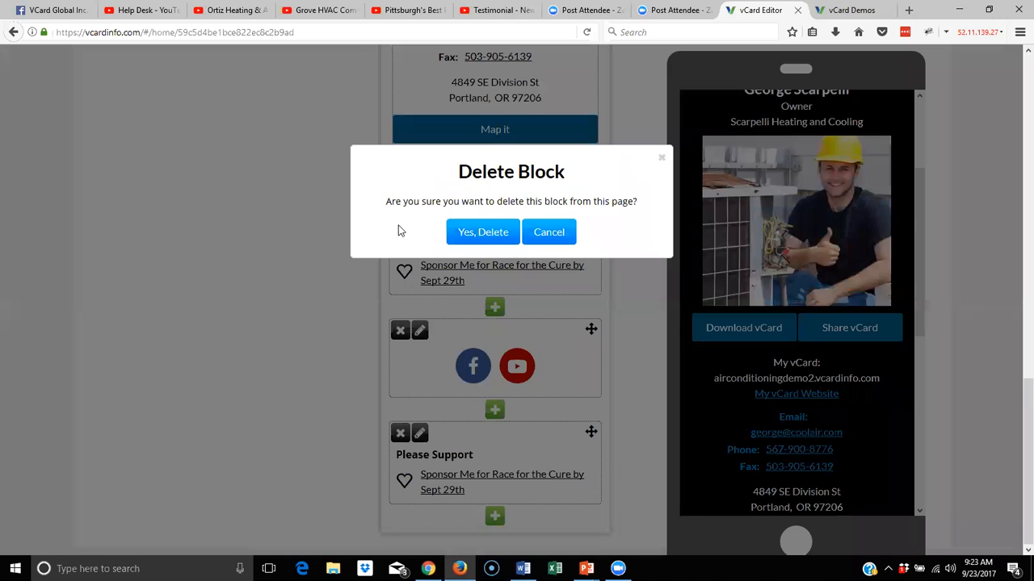
click(462, 234)
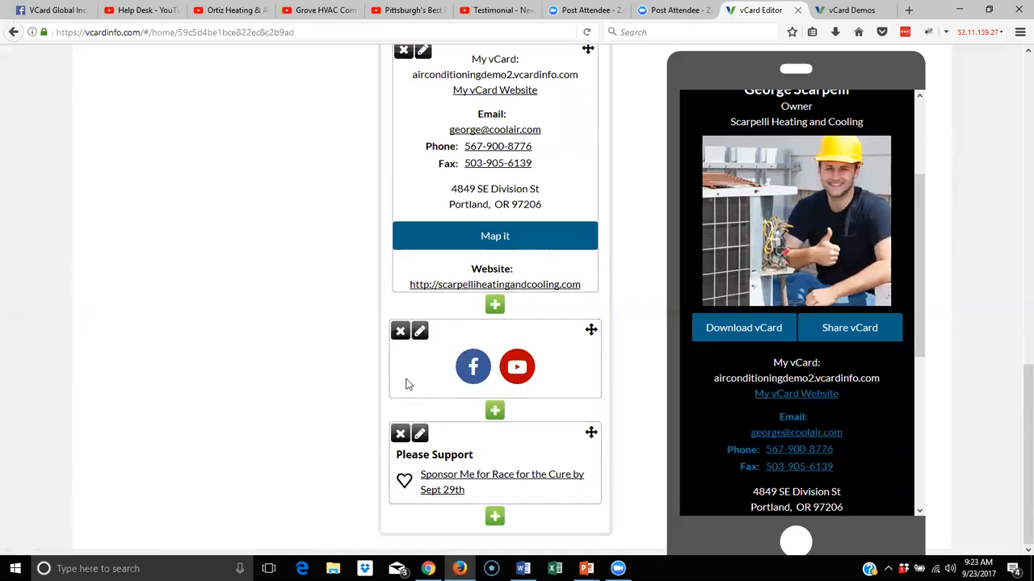
click(420, 436)
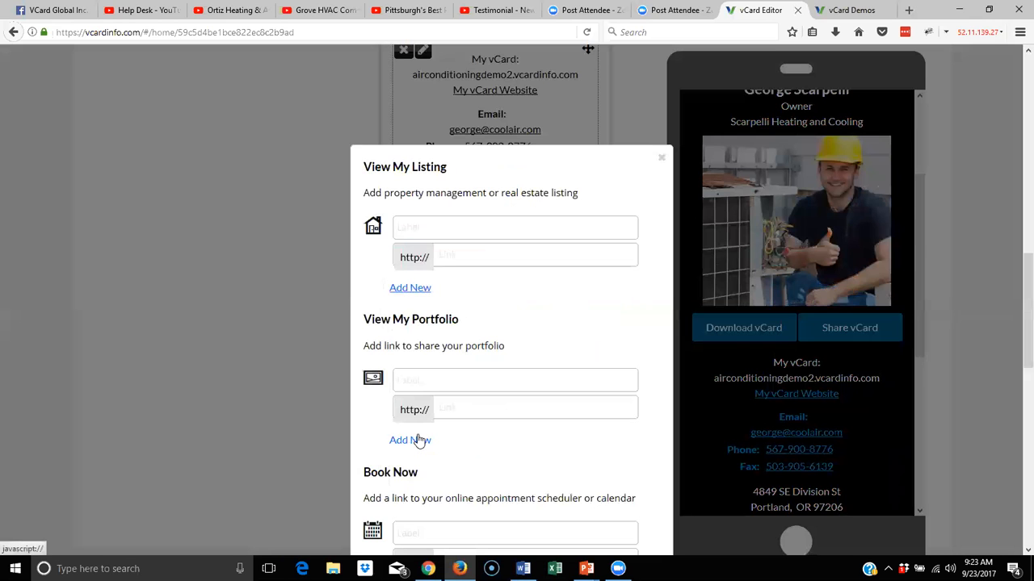
scroll(469, 356, down, 8)
scroll(468, 355, down, 2)
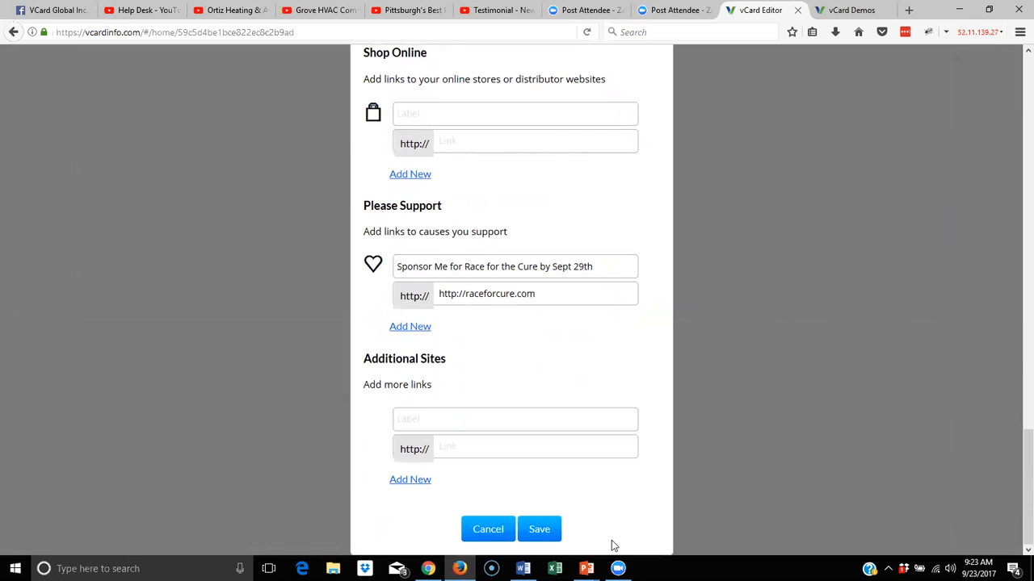
click(543, 532)
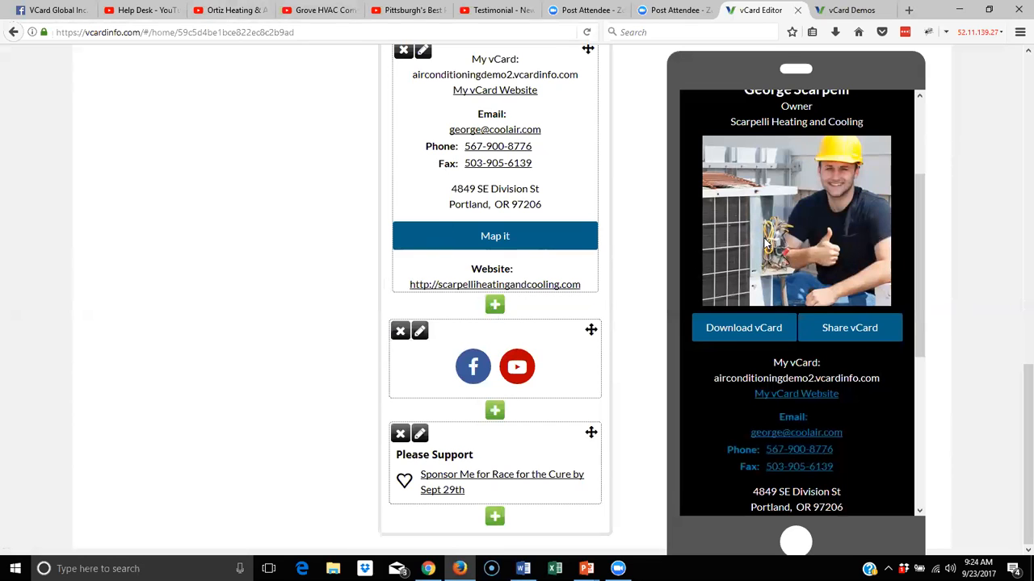
Review the card in the editor, then switch to the Ortiz Heating & AC YouTube video
scroll(767, 242, up, 5)
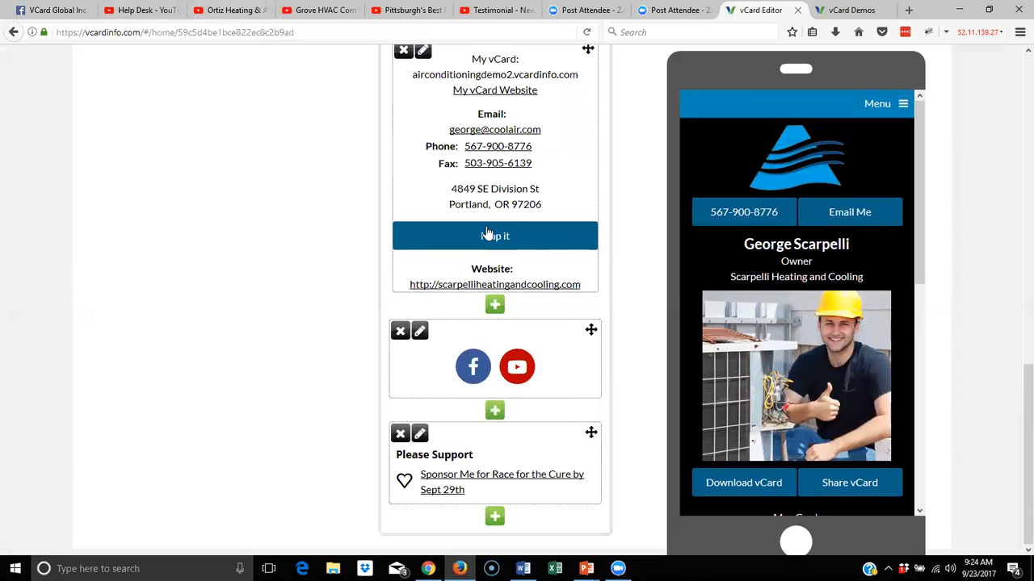
scroll(486, 234, up, 10)
scroll(487, 228, down, 5)
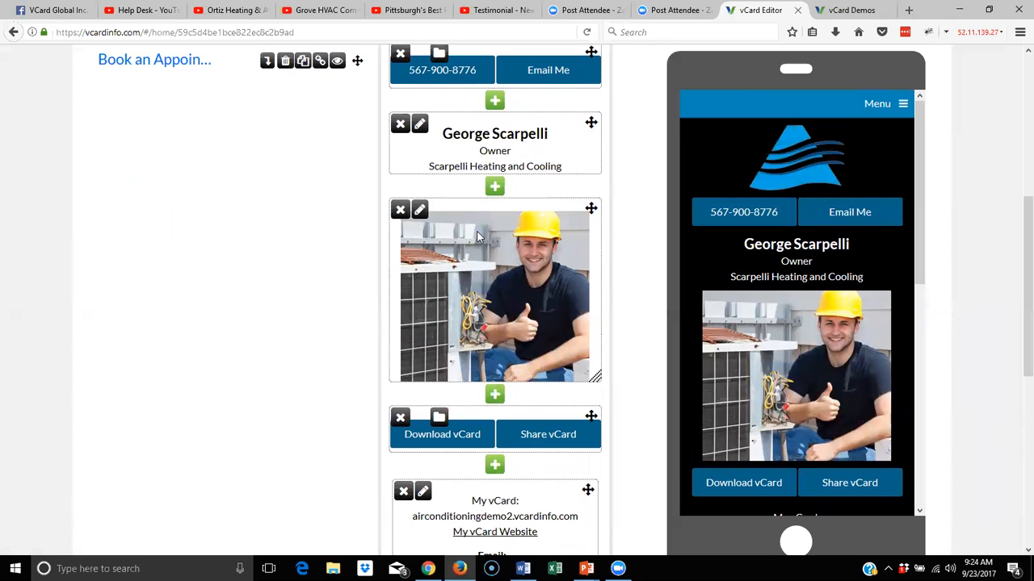
scroll(352, 179, down, 4)
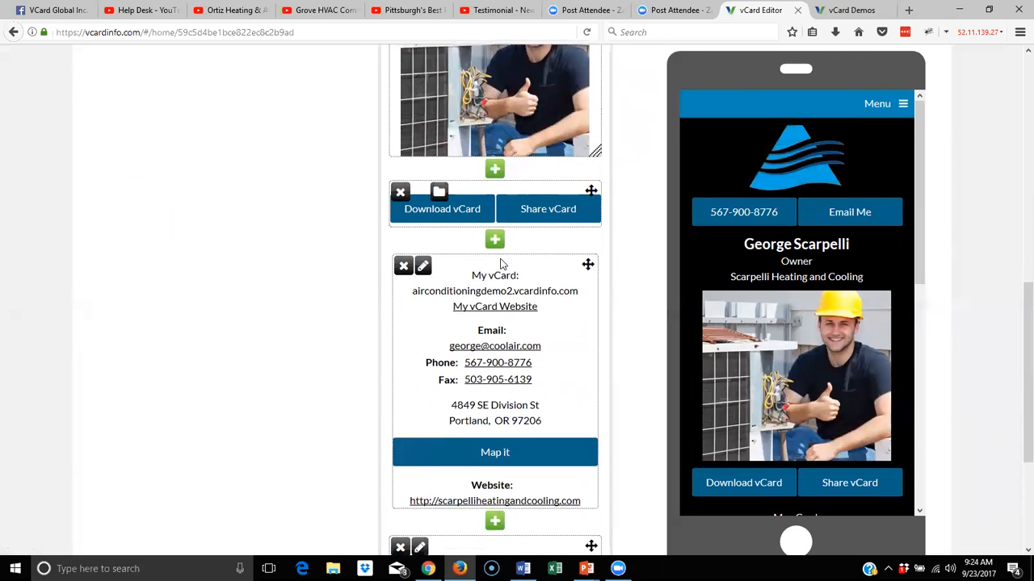
click(237, 9)
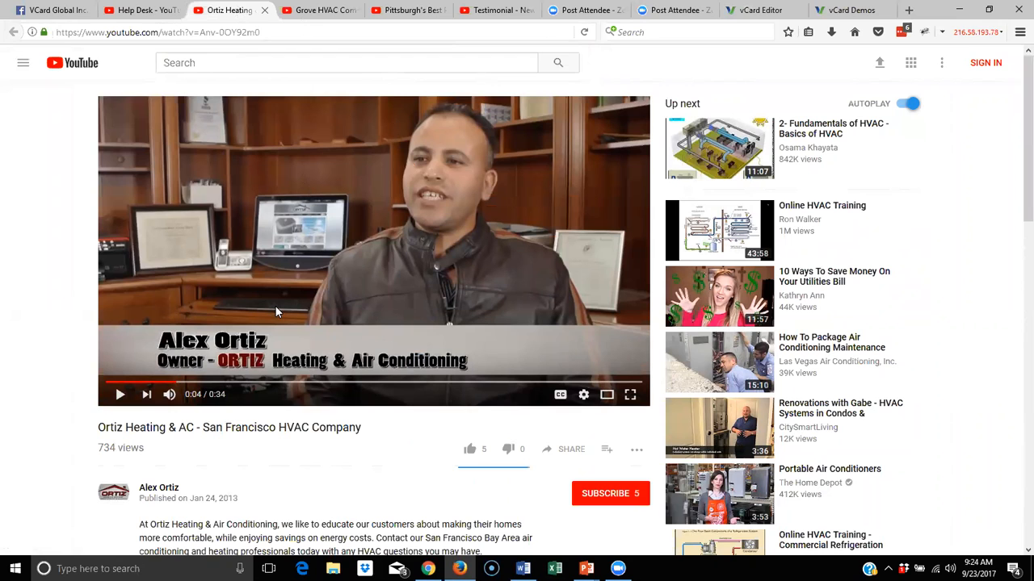
Compare with the Grove HVAC video, then get the Ortiz video's embed code without suggested videos
click(315, 10)
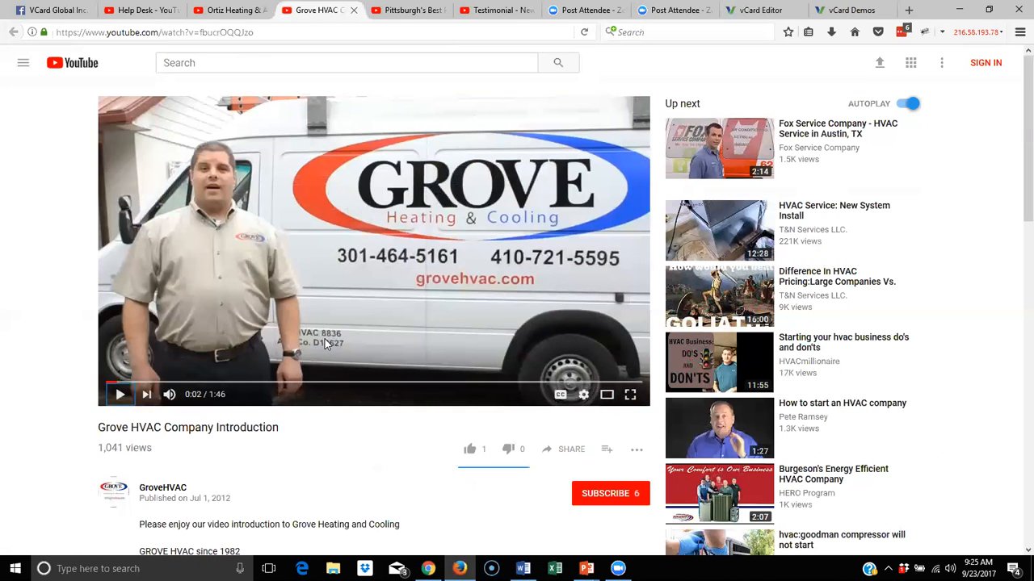
click(251, 10)
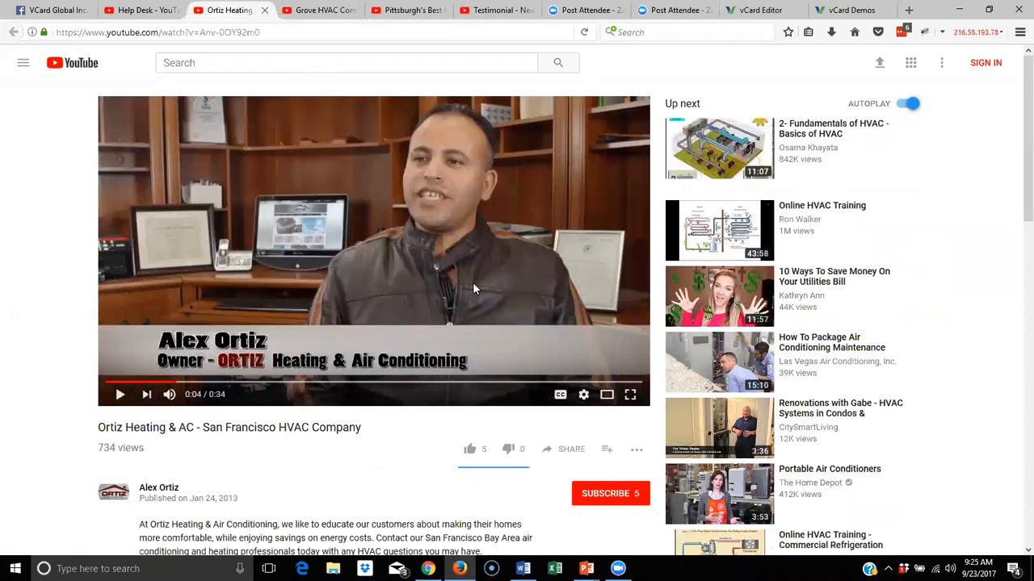
scroll(459, 165, down, 3)
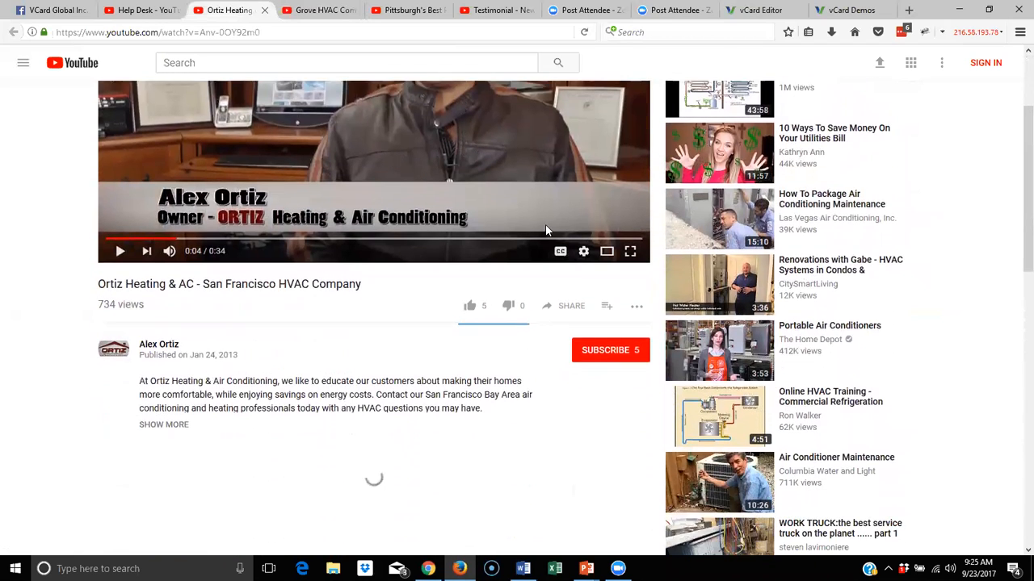
click(568, 305)
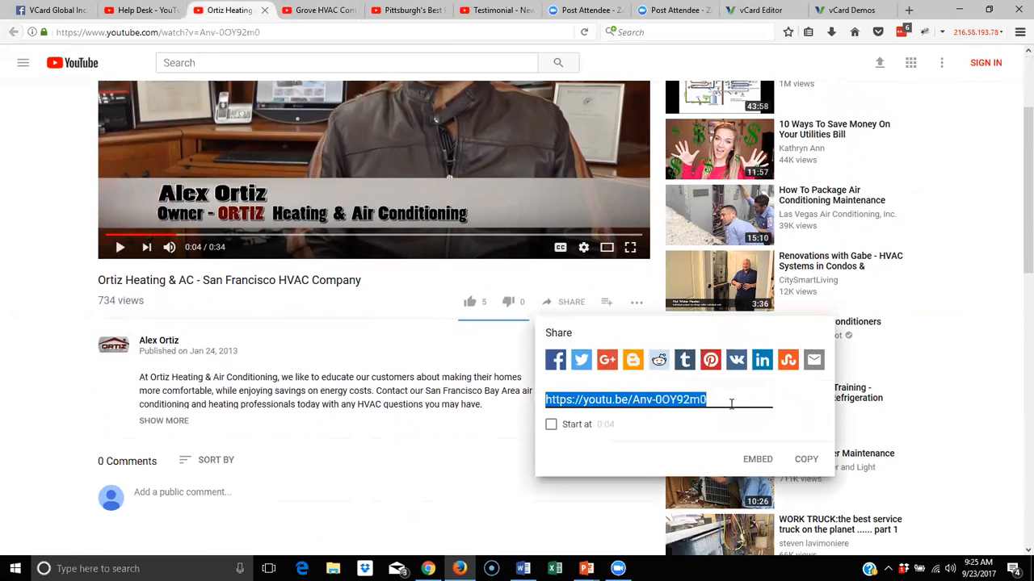
click(755, 464)
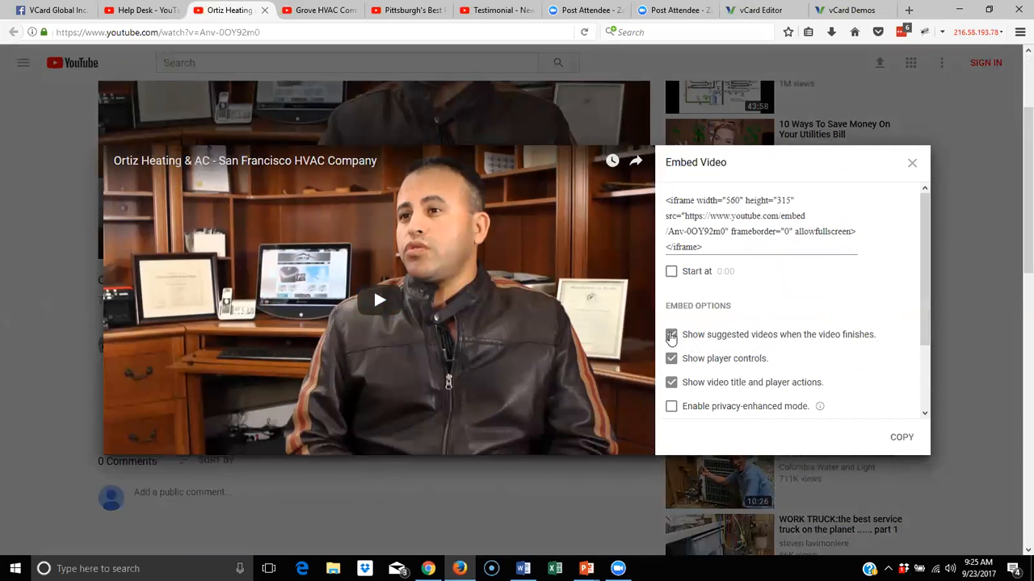
click(671, 335)
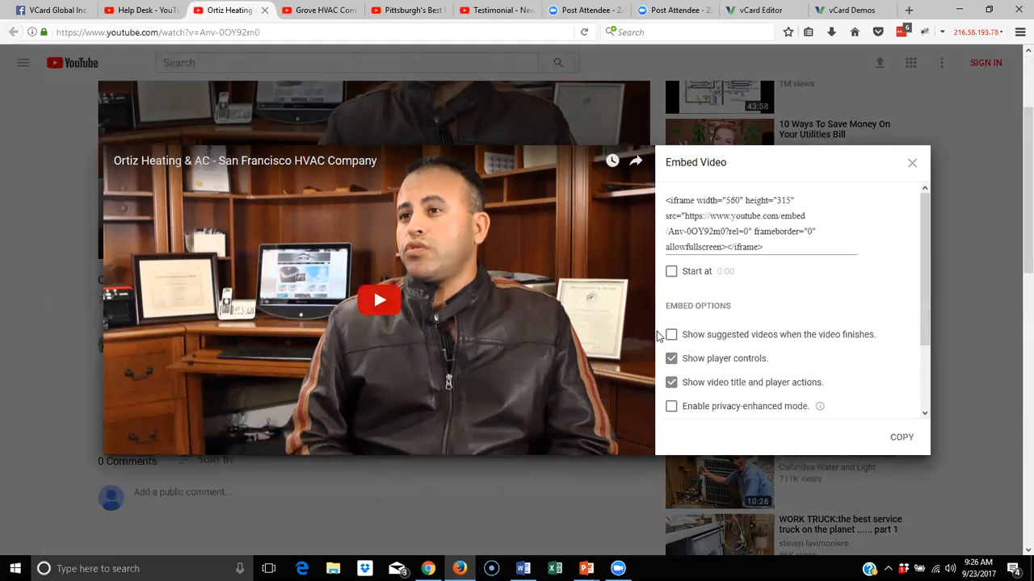
Copy the Ortiz video's iframe embed code and go back to the vCard Editor
drag(778, 247, 659, 202)
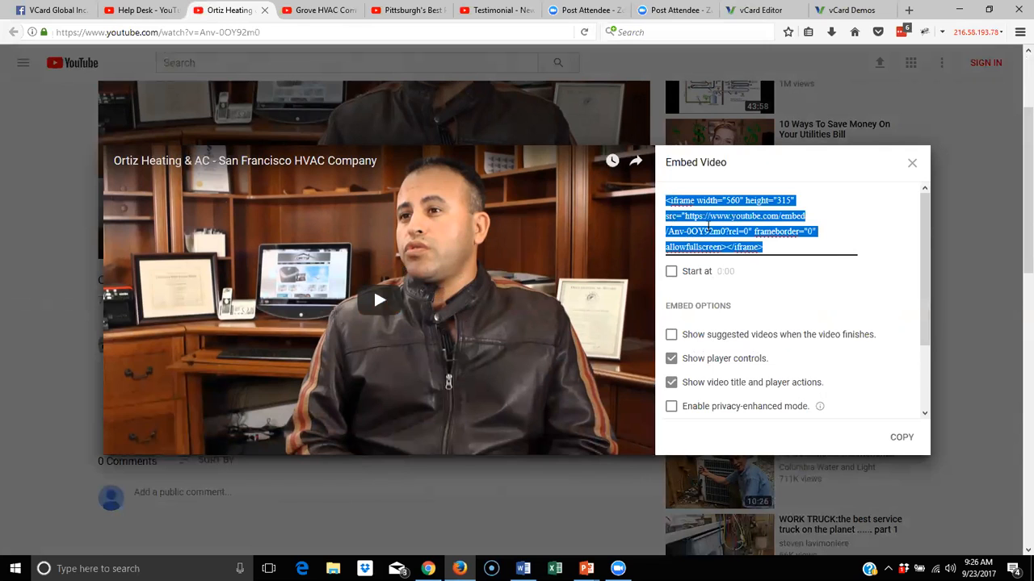
right_click(708, 223)
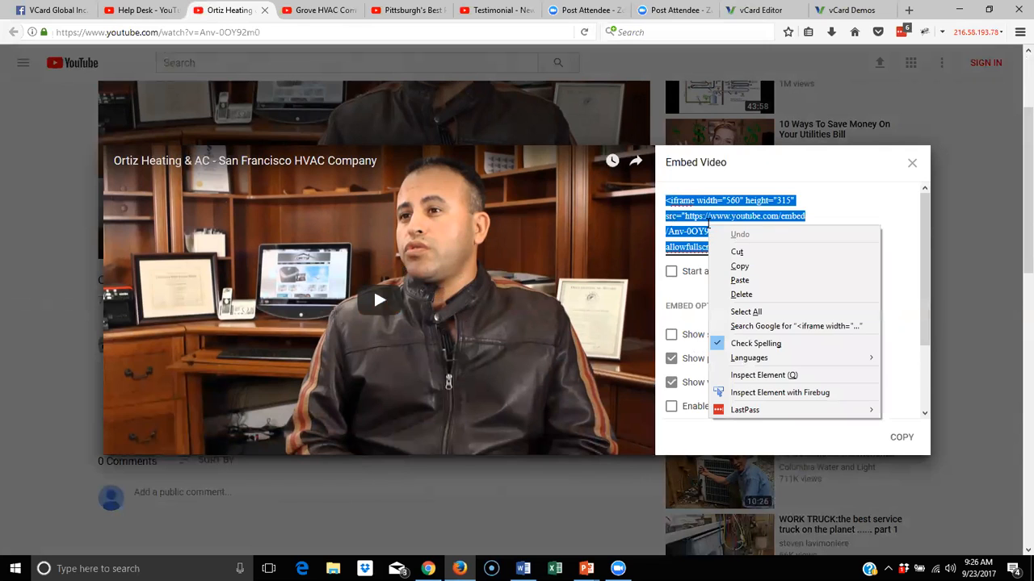
click(741, 266)
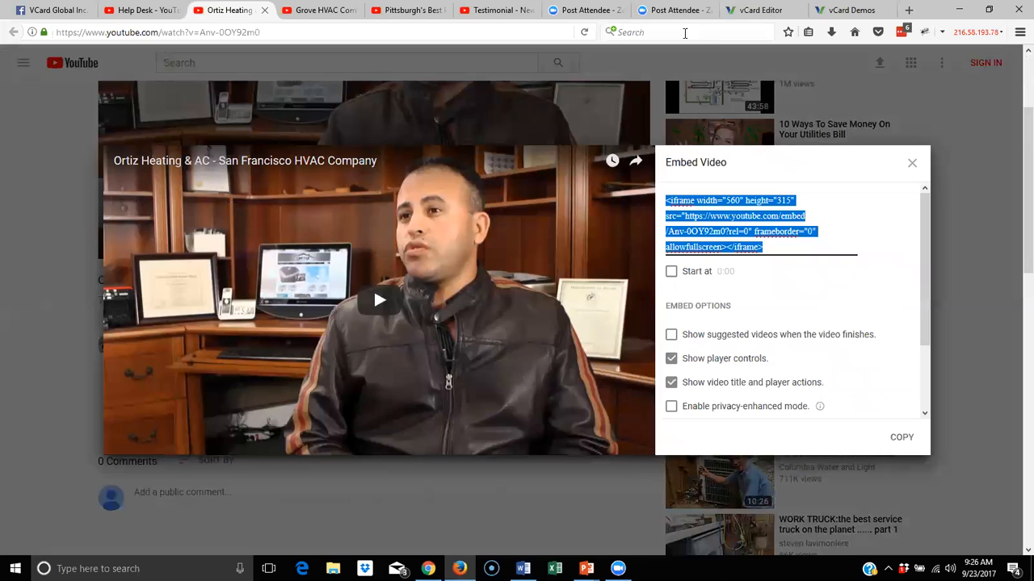
click(754, 13)
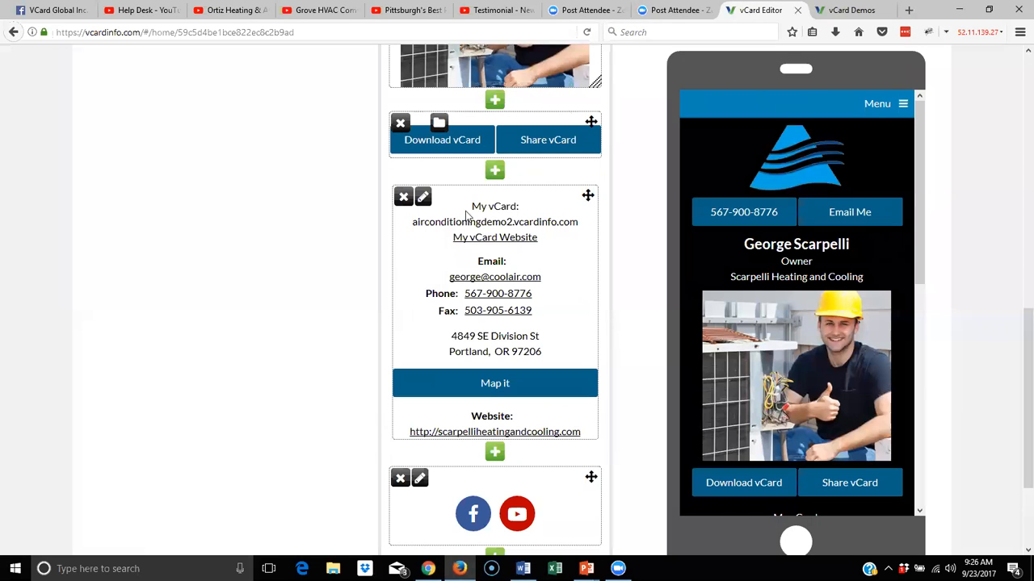
Add a Video block below the contact details using the pasted Ortiz Heating YouTube embed code
scroll(457, 245, down, 3)
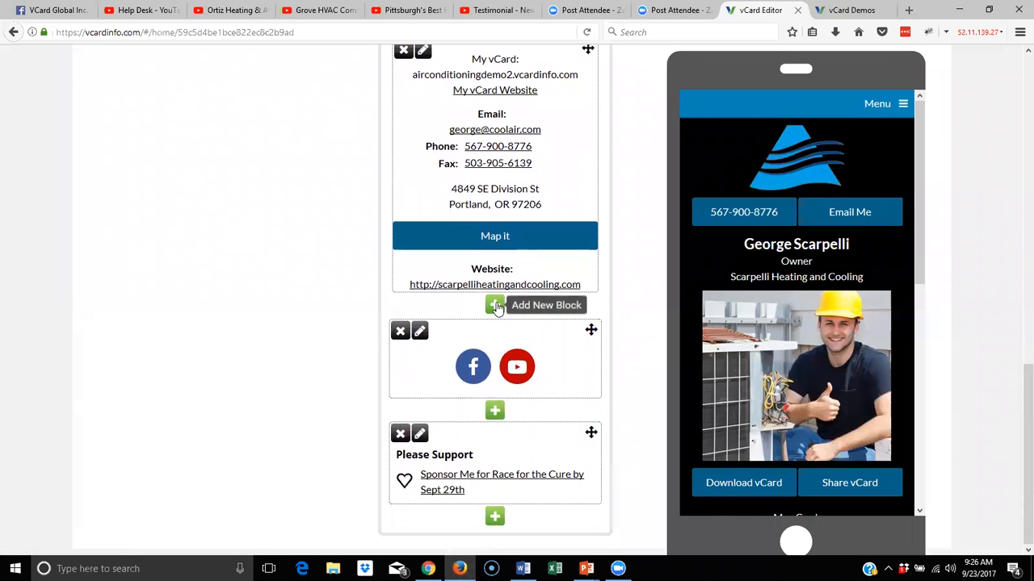
click(495, 305)
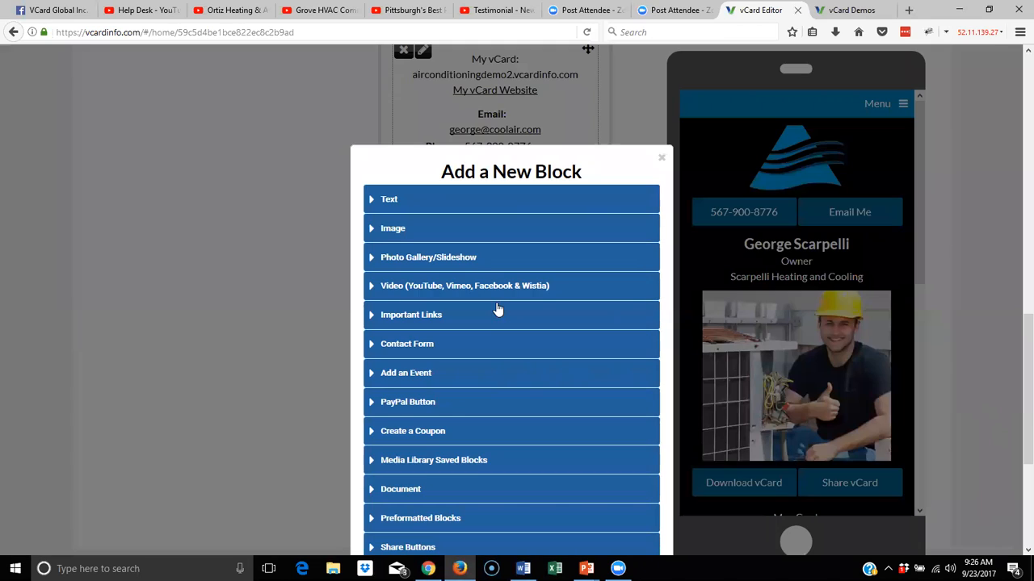
click(408, 287)
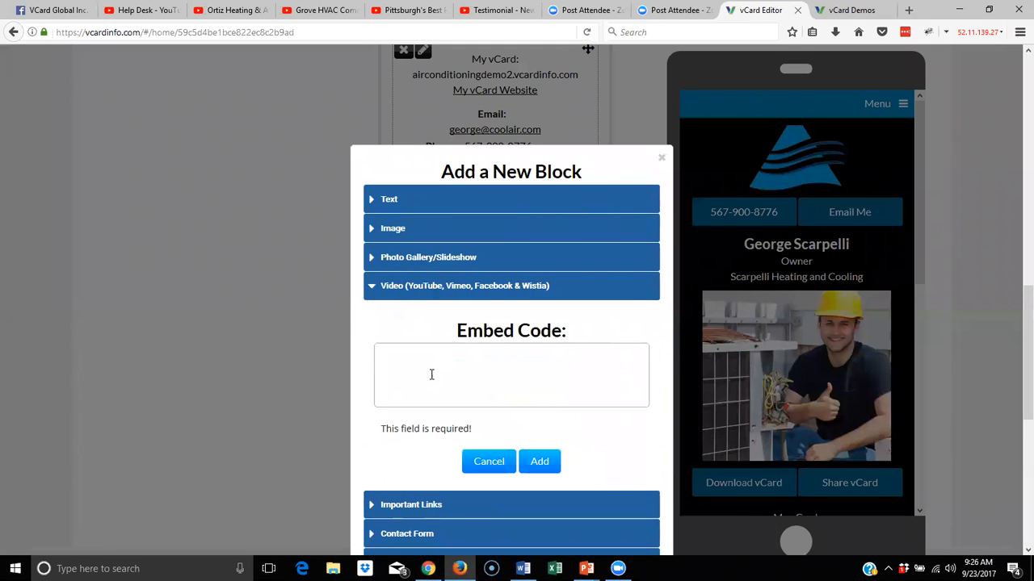
click(429, 373)
right_click(430, 373)
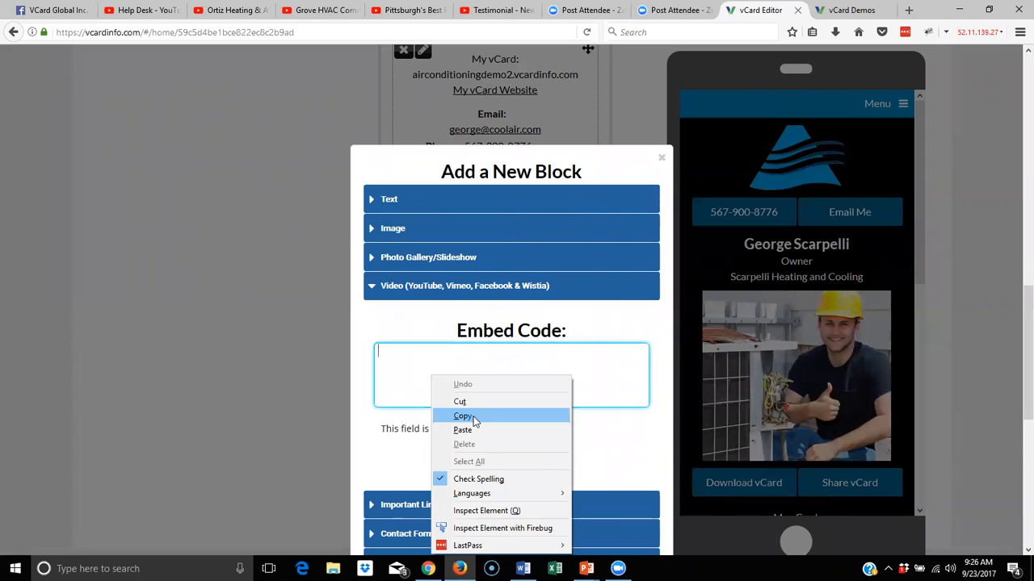
click(462, 430)
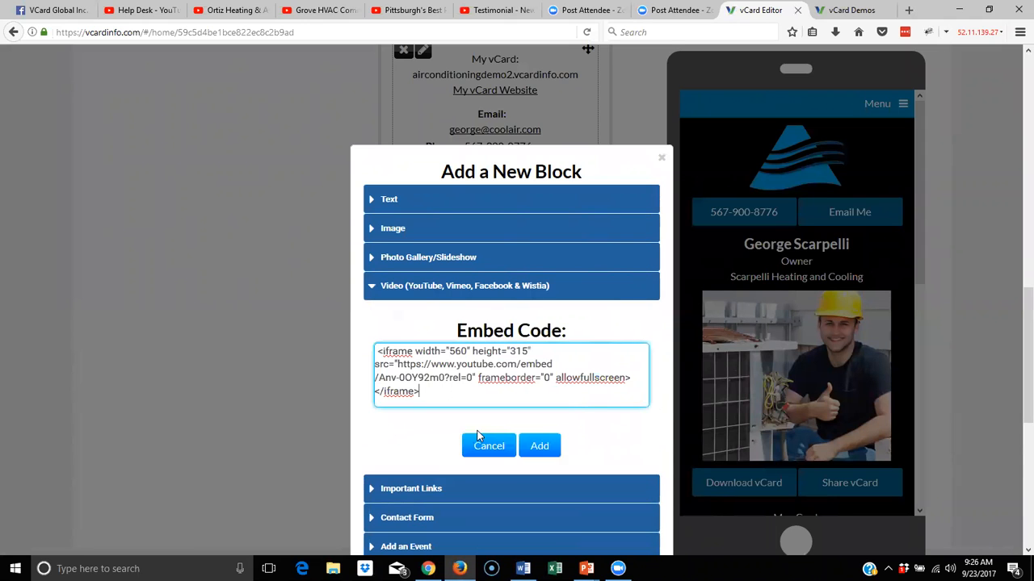
click(534, 447)
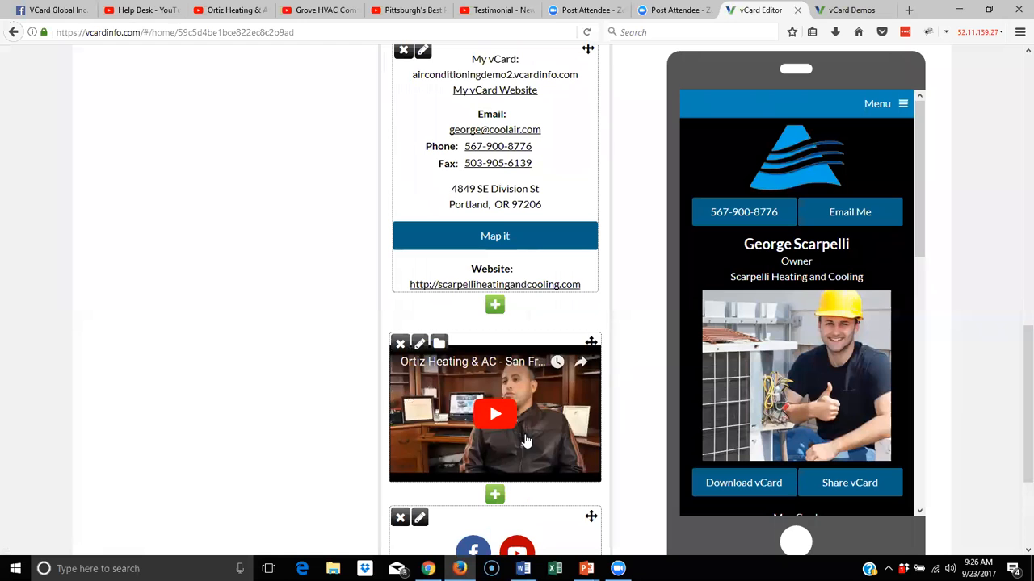
scroll(596, 424, down, 3)
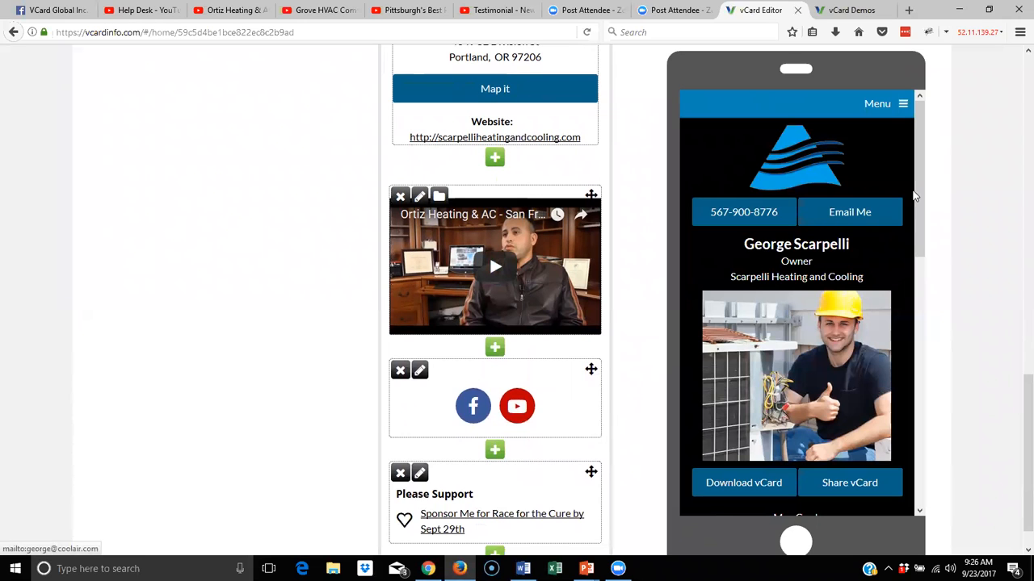
drag(917, 198, 920, 420)
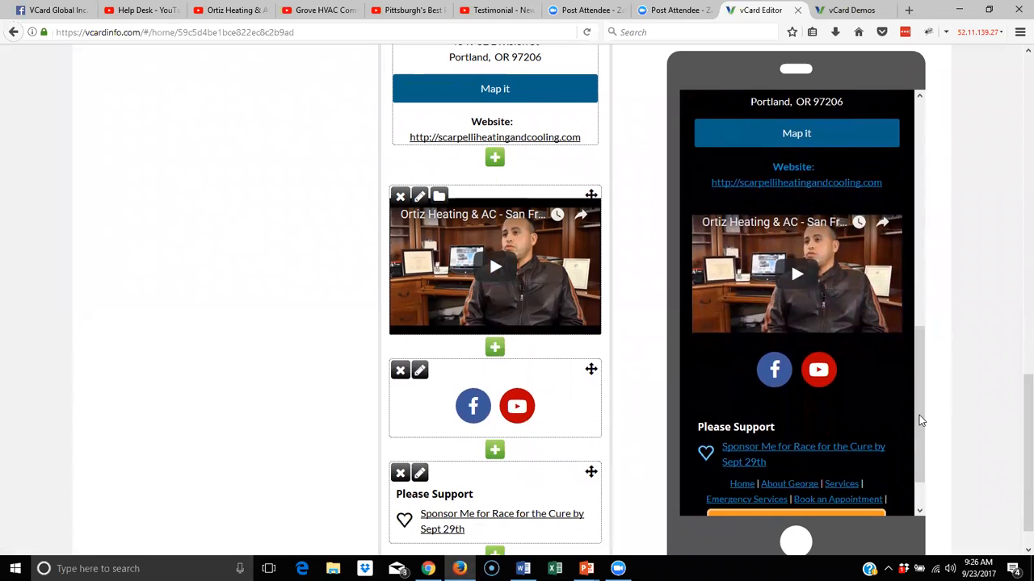
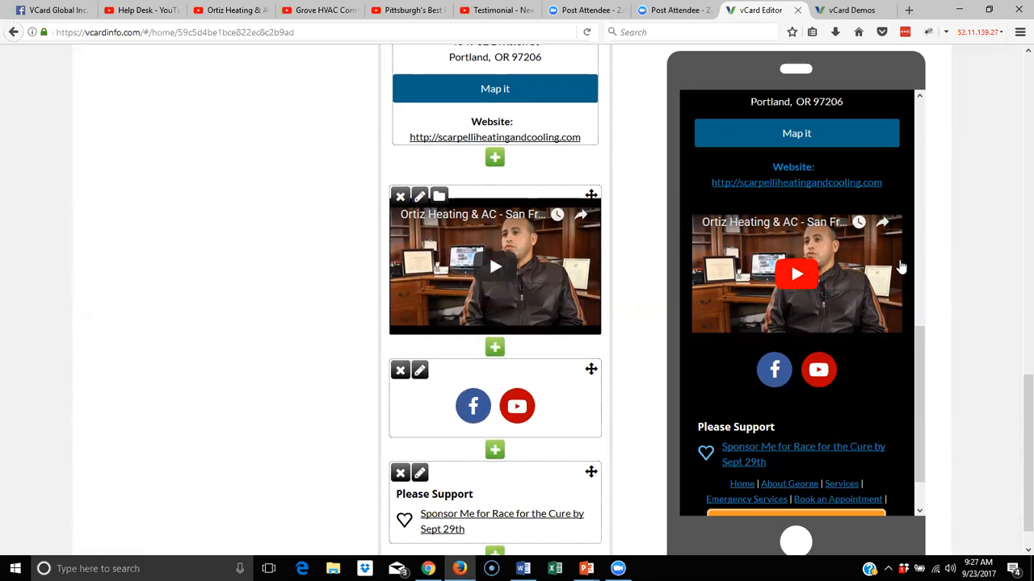
Open the About George page for editing
scroll(883, 267, up, 2)
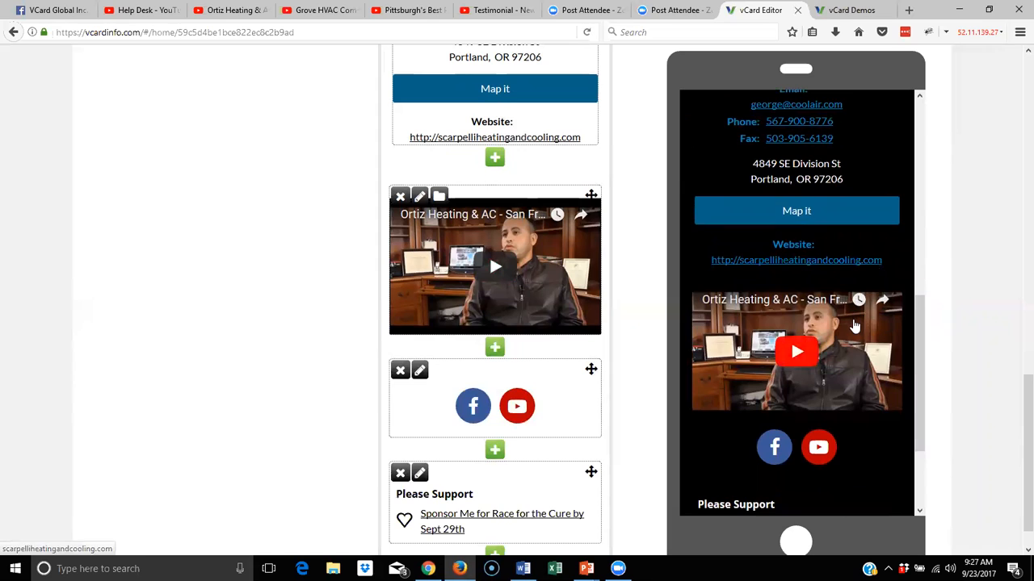
scroll(854, 323, up, 12)
scroll(854, 321, up, 1)
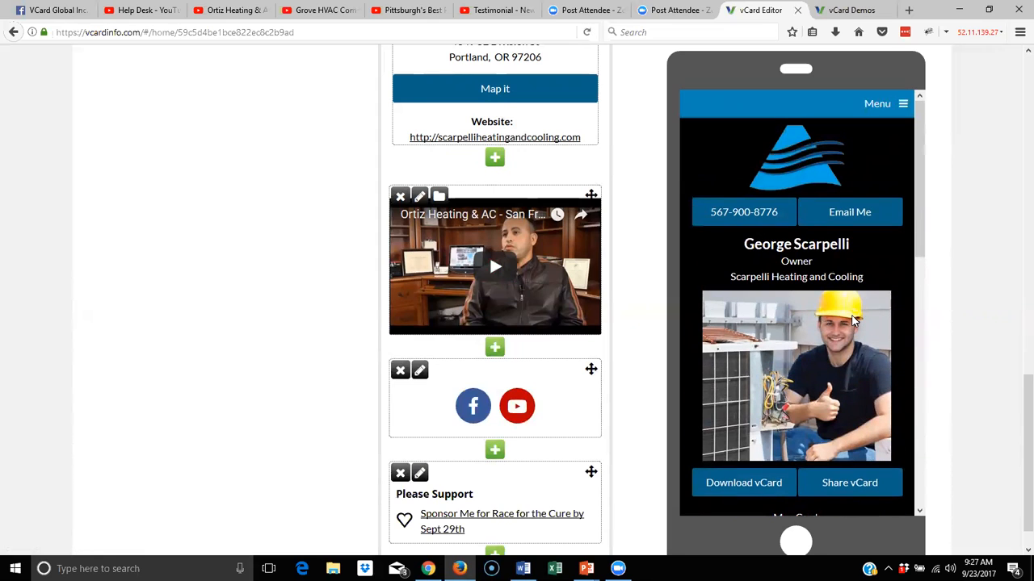
scroll(402, 202, up, 3)
scroll(404, 202, up, 7)
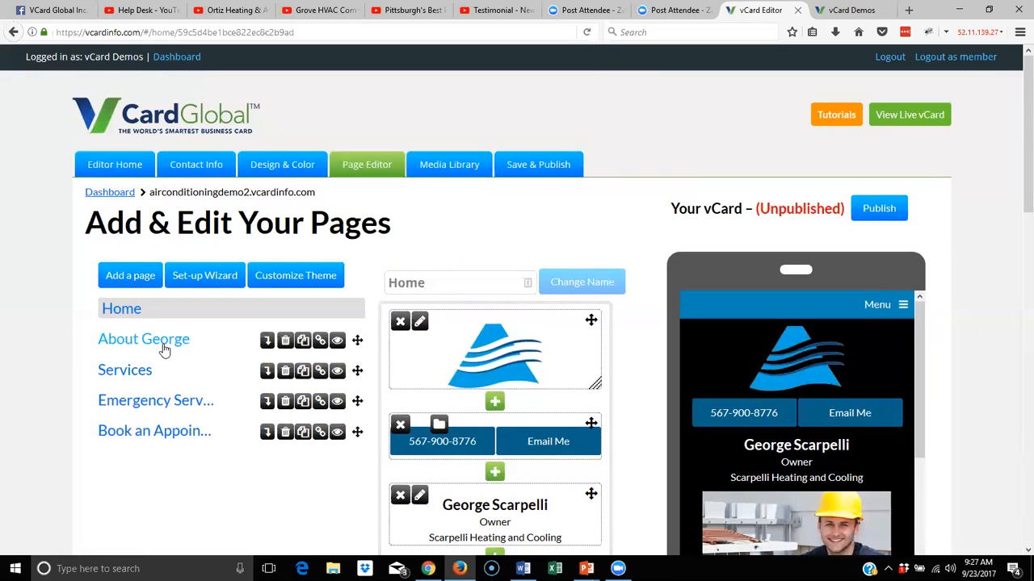
click(164, 340)
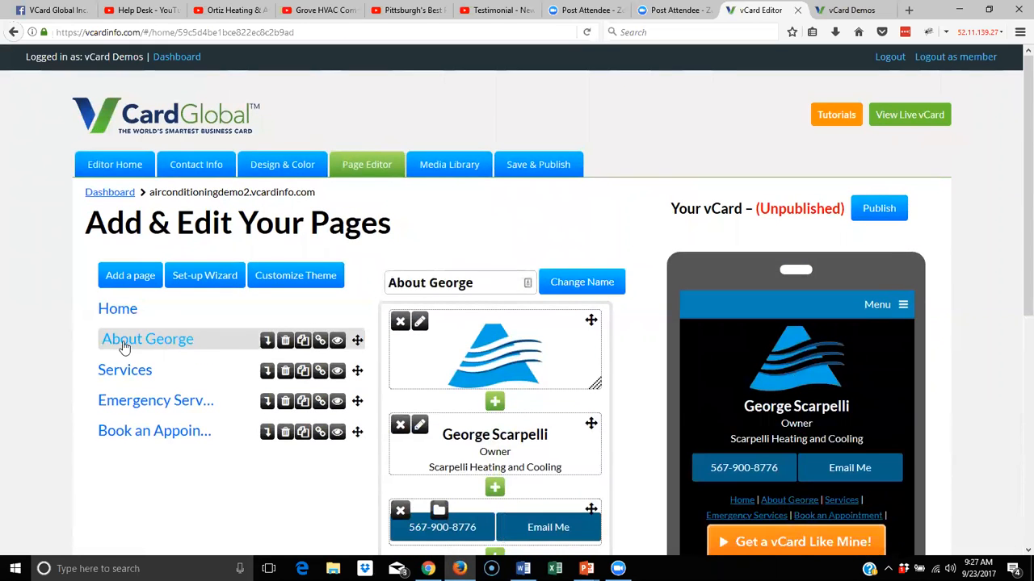
Start a new Text block below the contact buttons, then bring up the Word card-content document
scroll(458, 368, down, 1)
scroll(457, 368, down, 3)
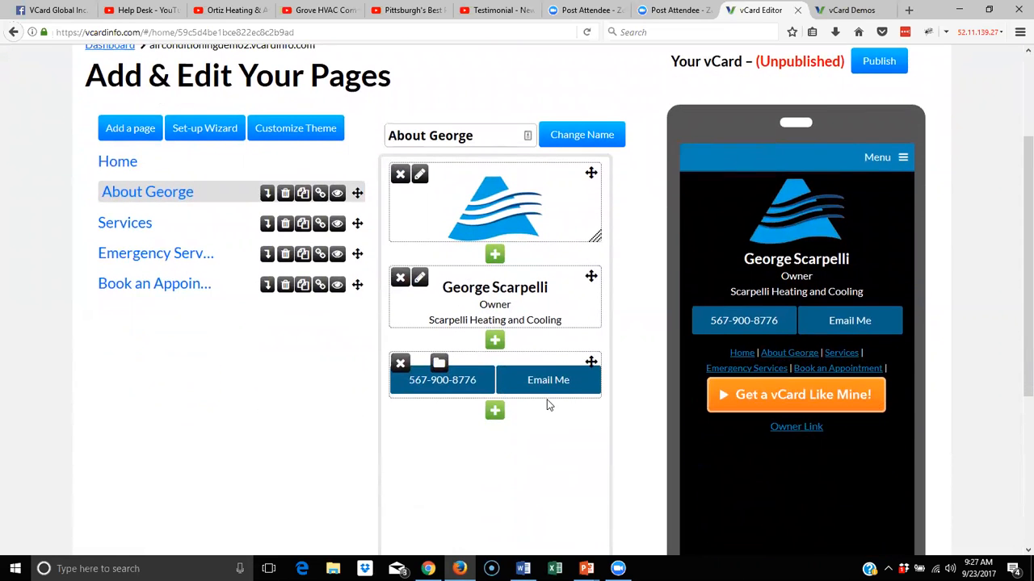
scroll(546, 403, down, 3)
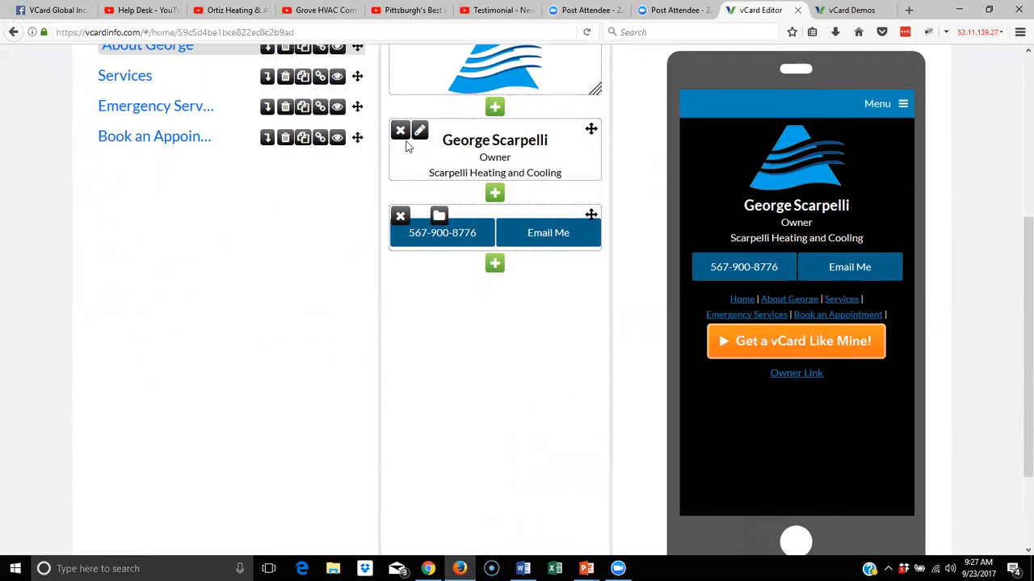
click(494, 265)
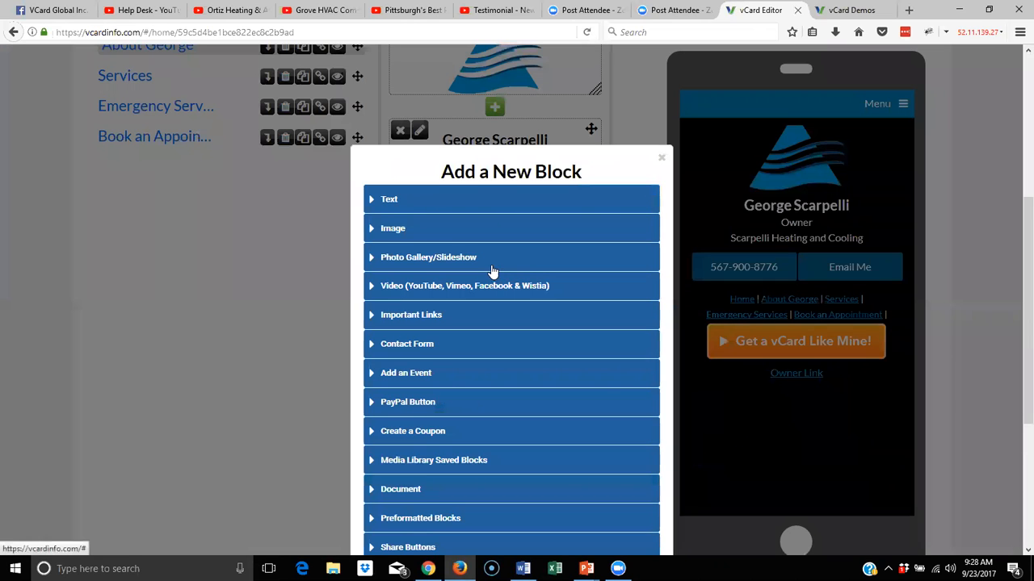
click(387, 208)
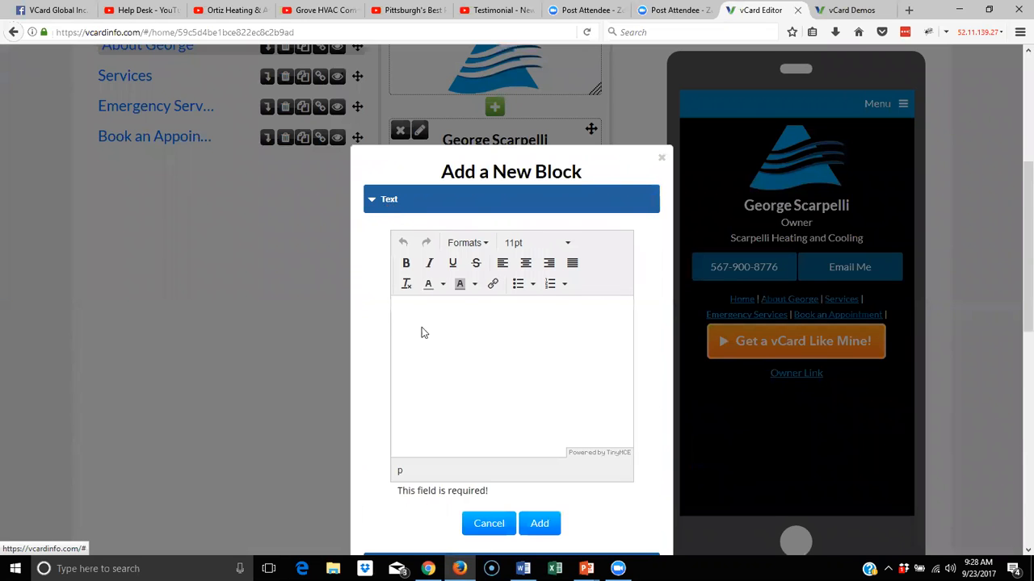
click(522, 569)
drag(310, 297, 512, 311)
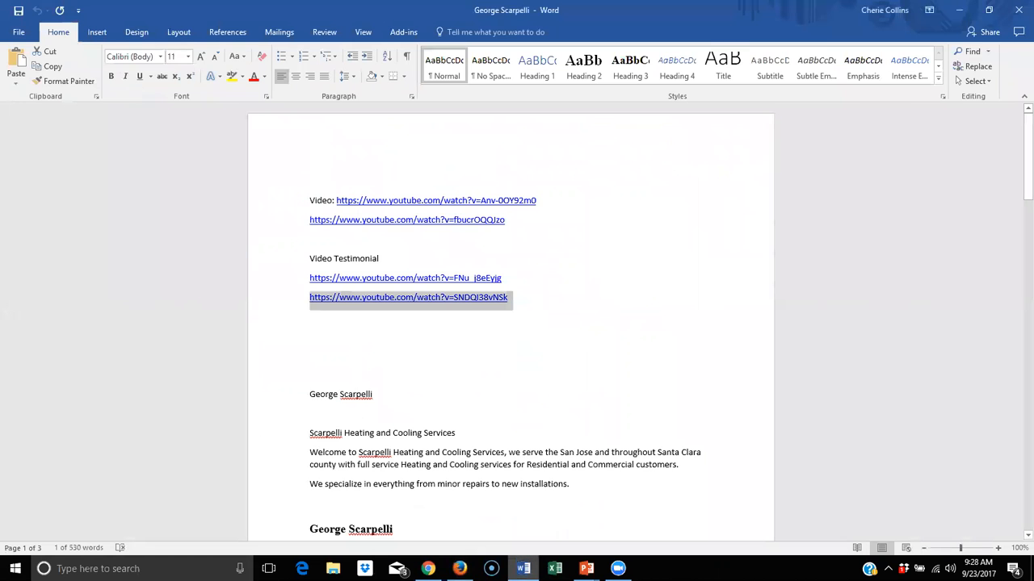
Copy George's bio (name, President title, two paragraphs) from Word back into the editor's text box
scroll(512, 314, down, 2)
scroll(514, 317, down, 4)
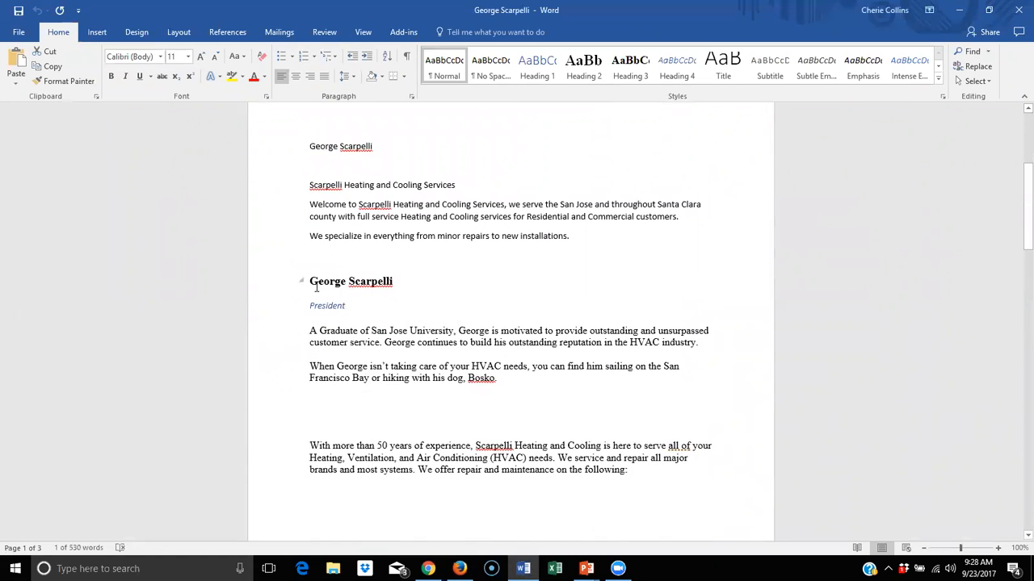
drag(310, 281, 522, 388)
right_click(407, 336)
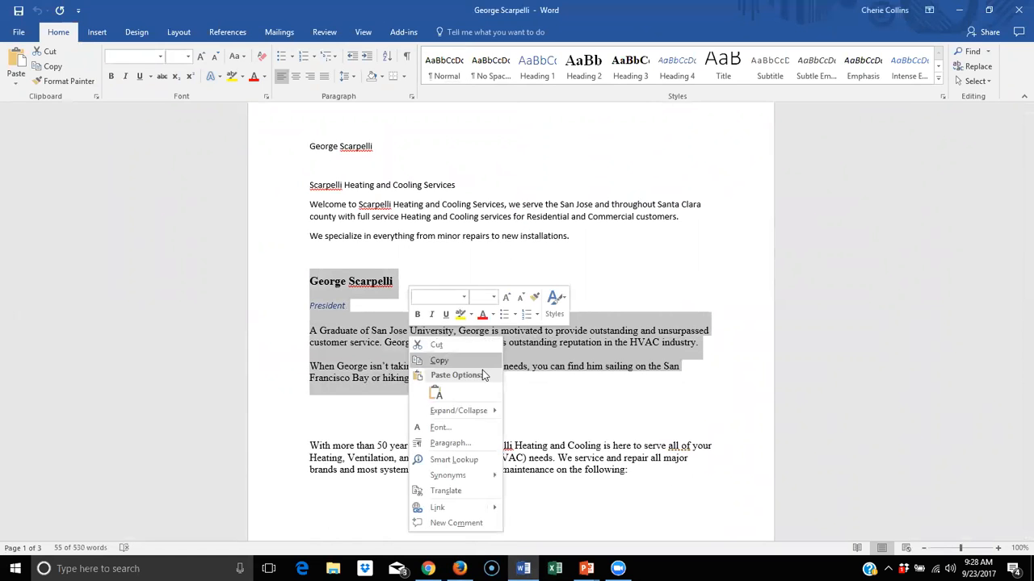
click(476, 361)
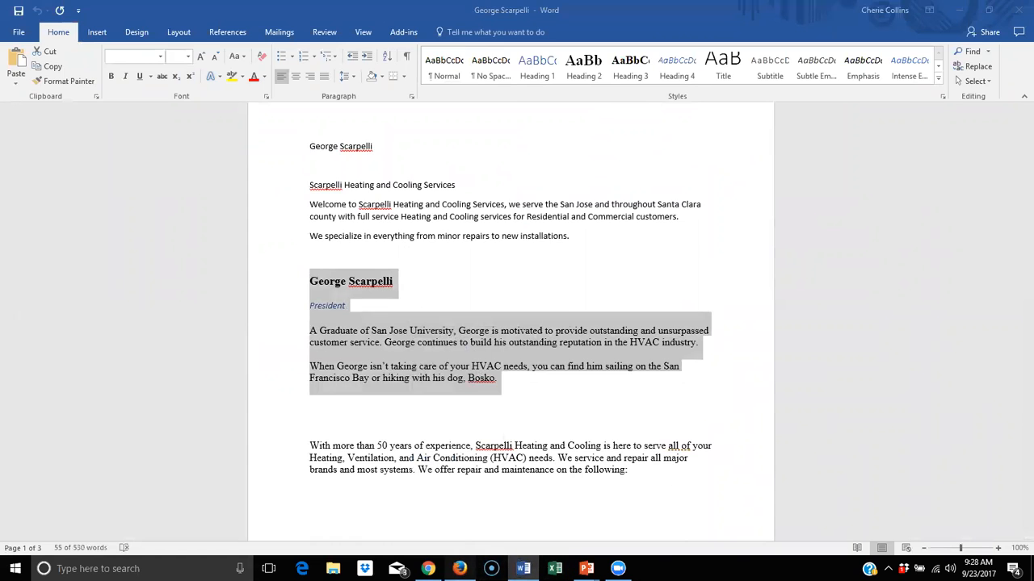
click(459, 569)
right_click(401, 316)
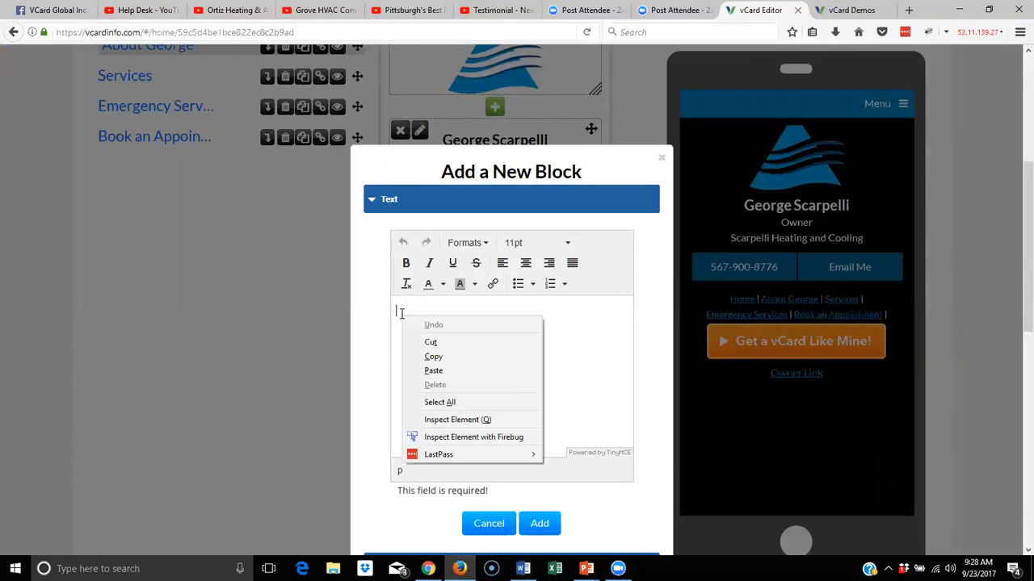
click(449, 368)
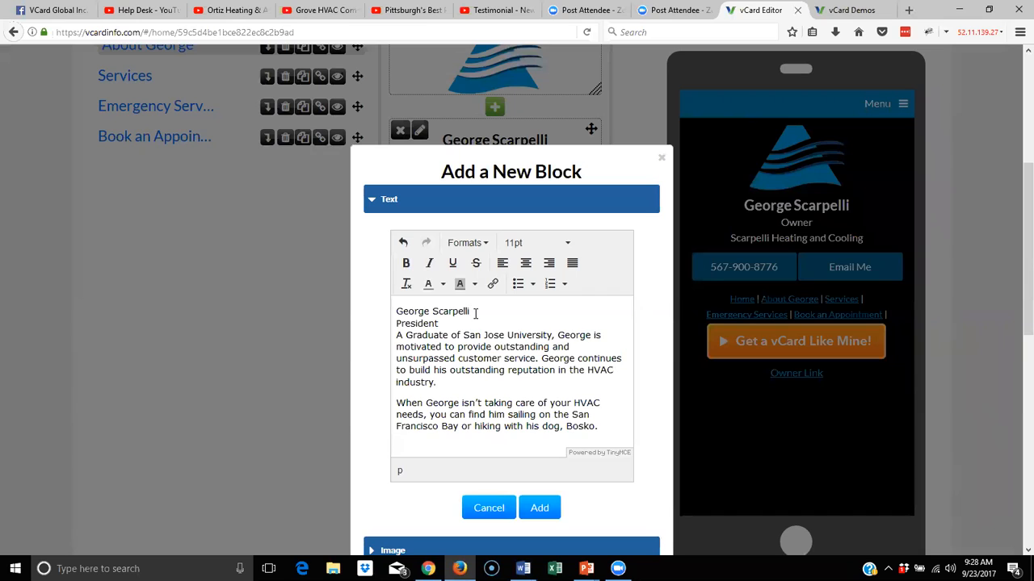
key(Delete)
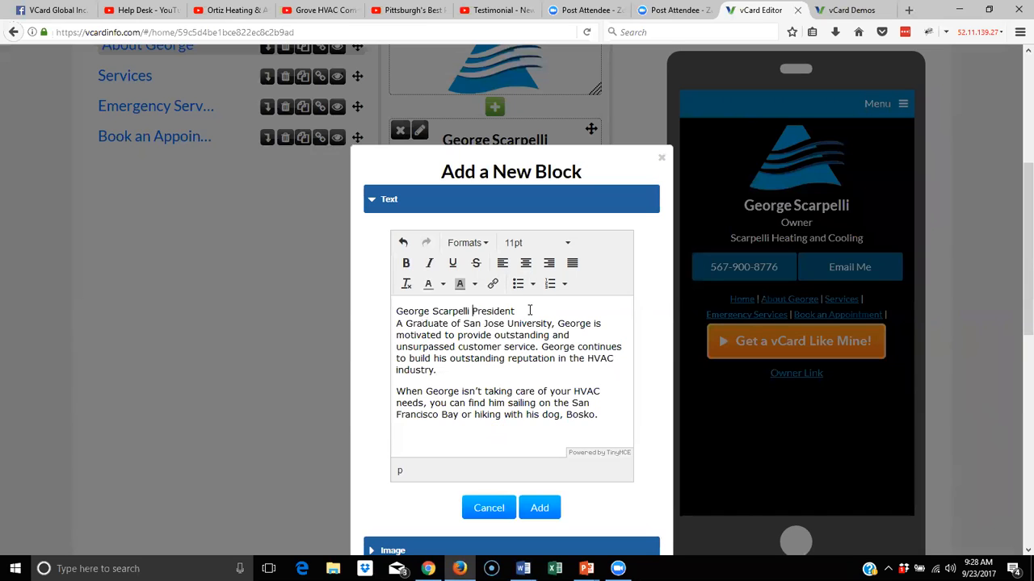
drag(515, 310, 472, 311)
key(Delete)
click(397, 310)
text(About)
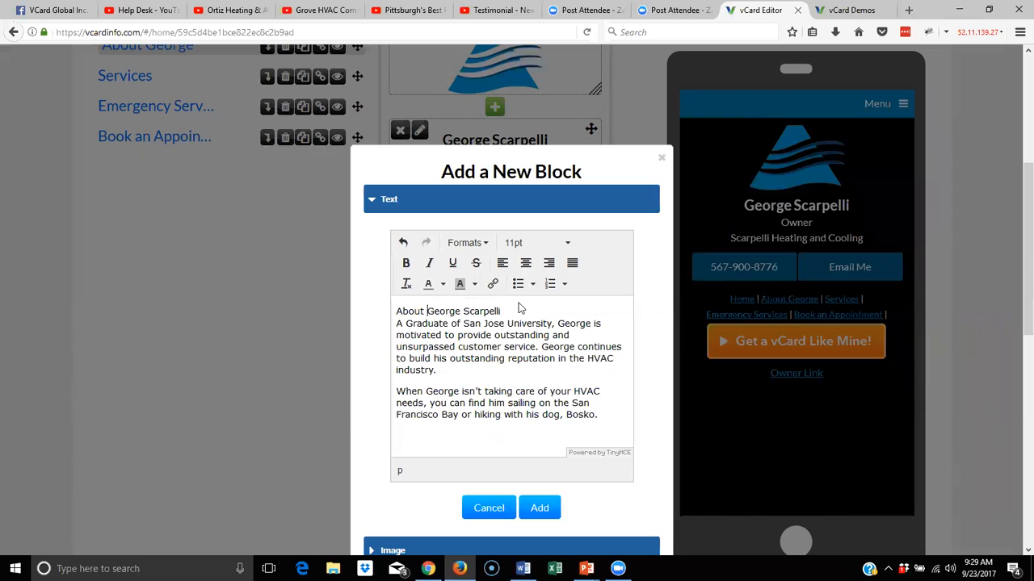
key(Return)
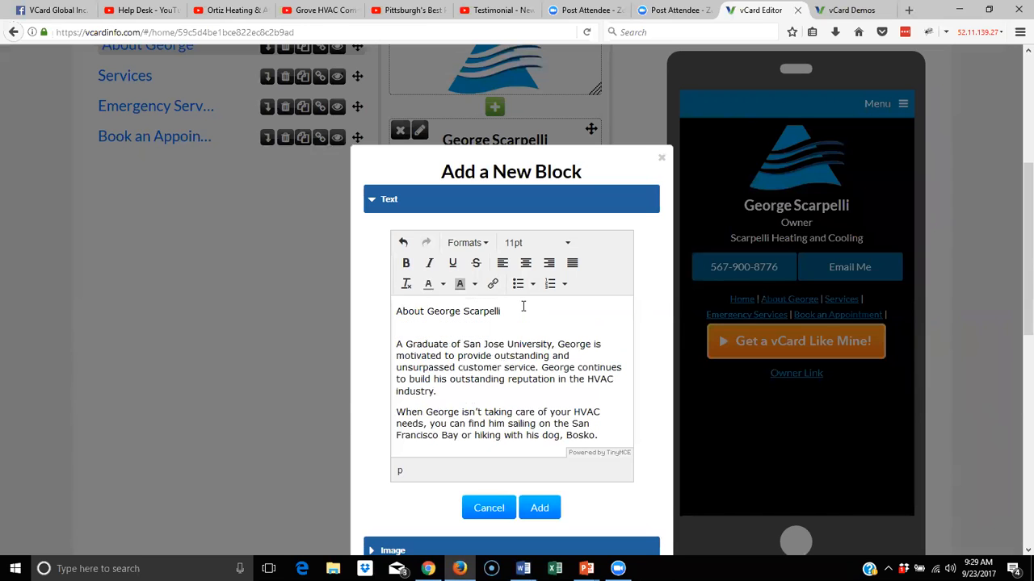
drag(509, 313, 388, 310)
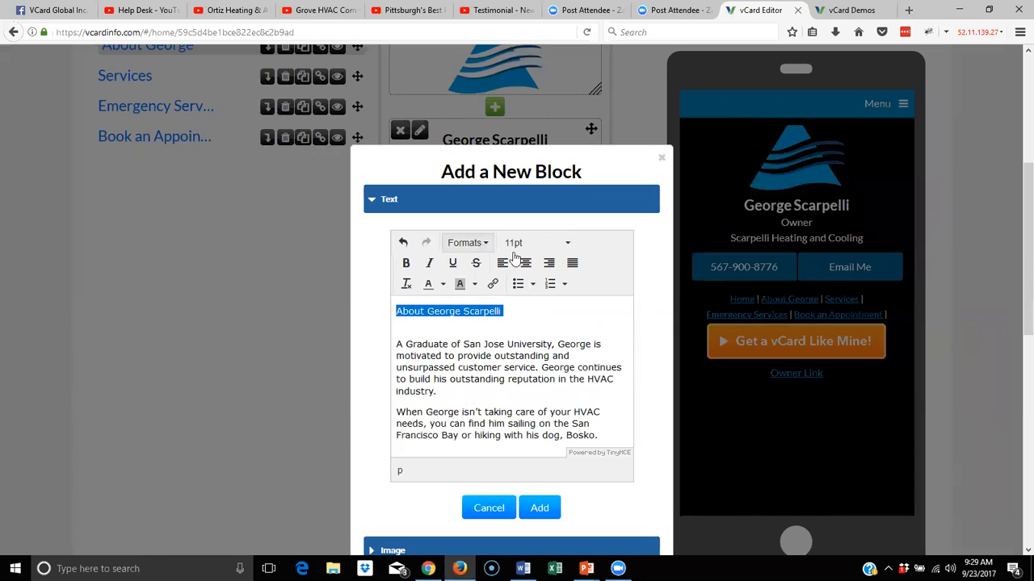
click(566, 244)
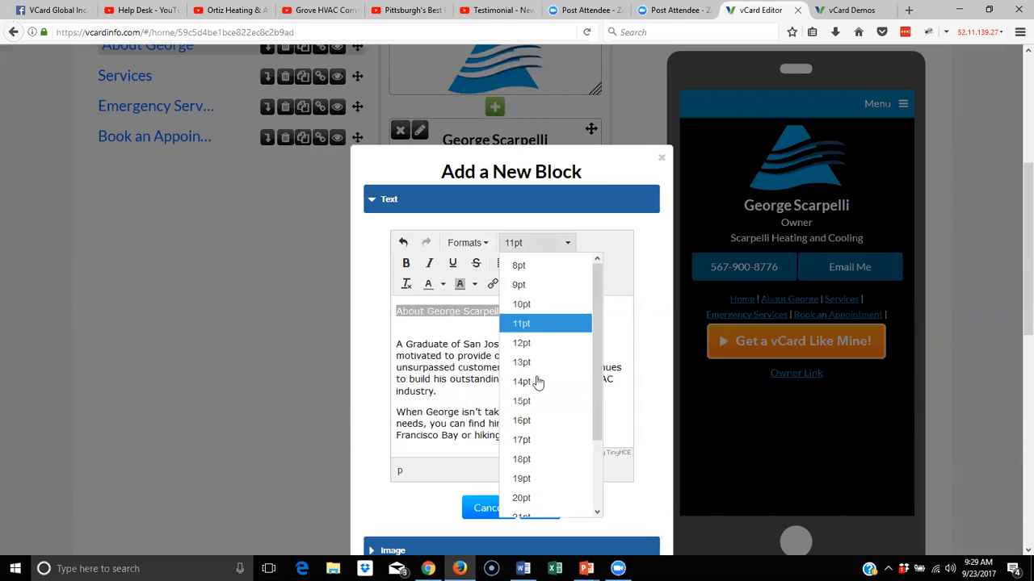
click(486, 247)
mouse_move(484, 267)
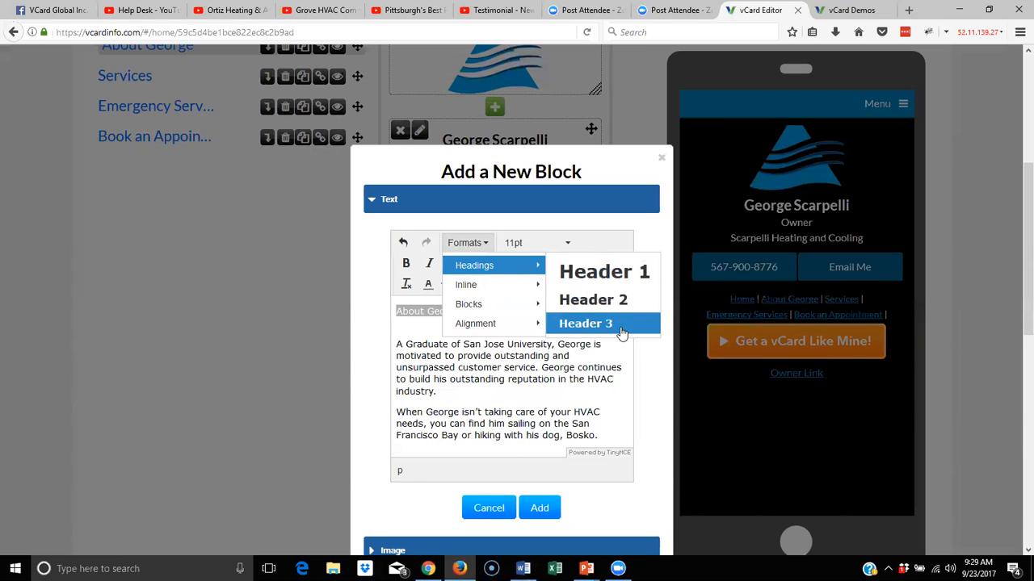
click(630, 288)
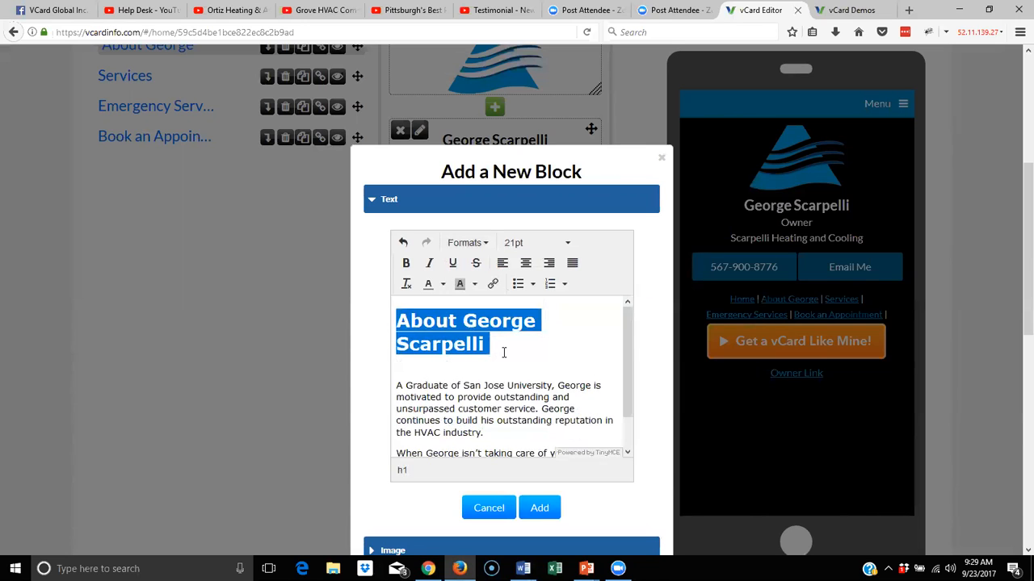
click(483, 243)
mouse_move(484, 267)
click(542, 300)
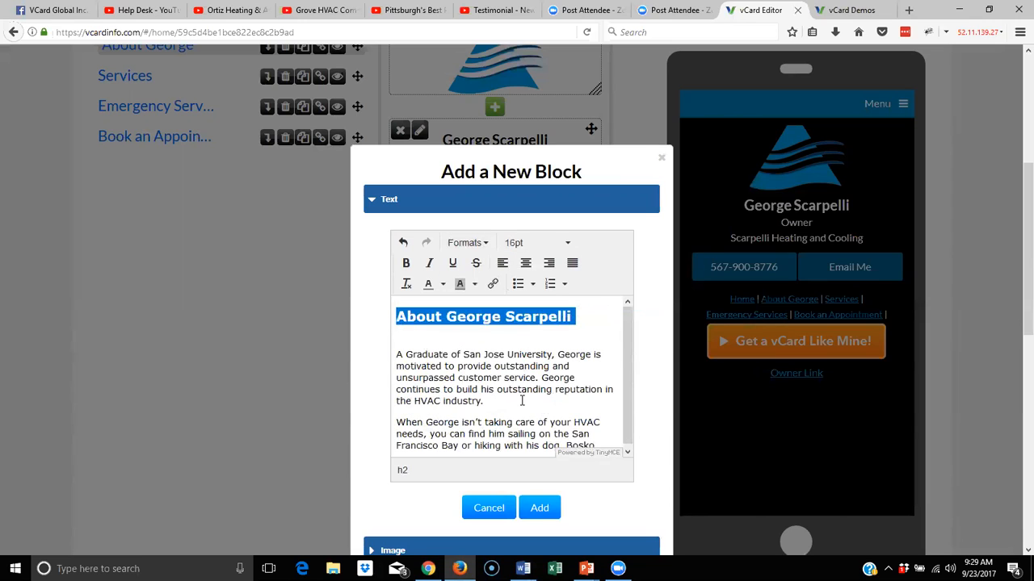
Remove the blank line under the heading and add the bio block to the page
click(430, 346)
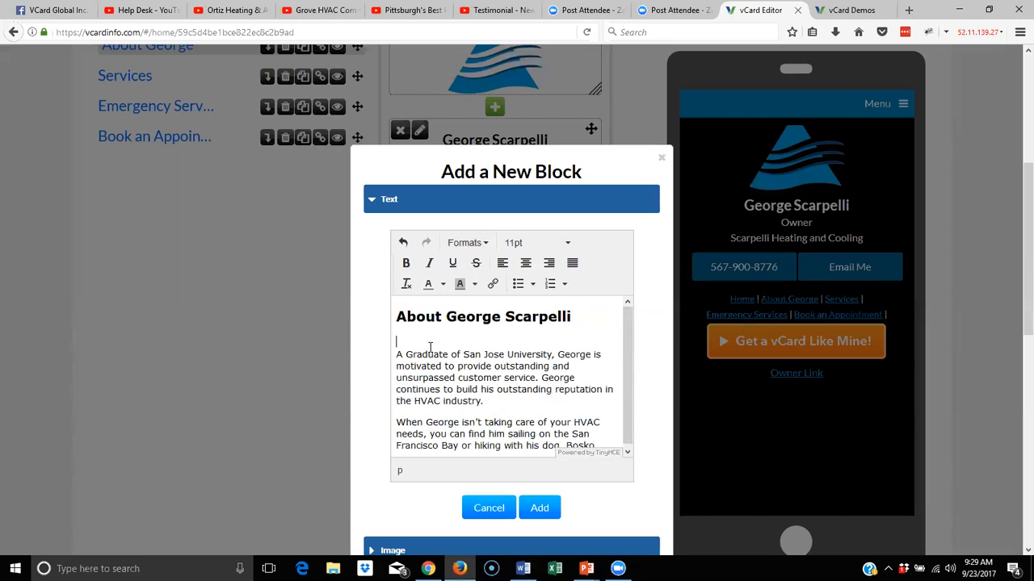
key(Delete)
click(539, 507)
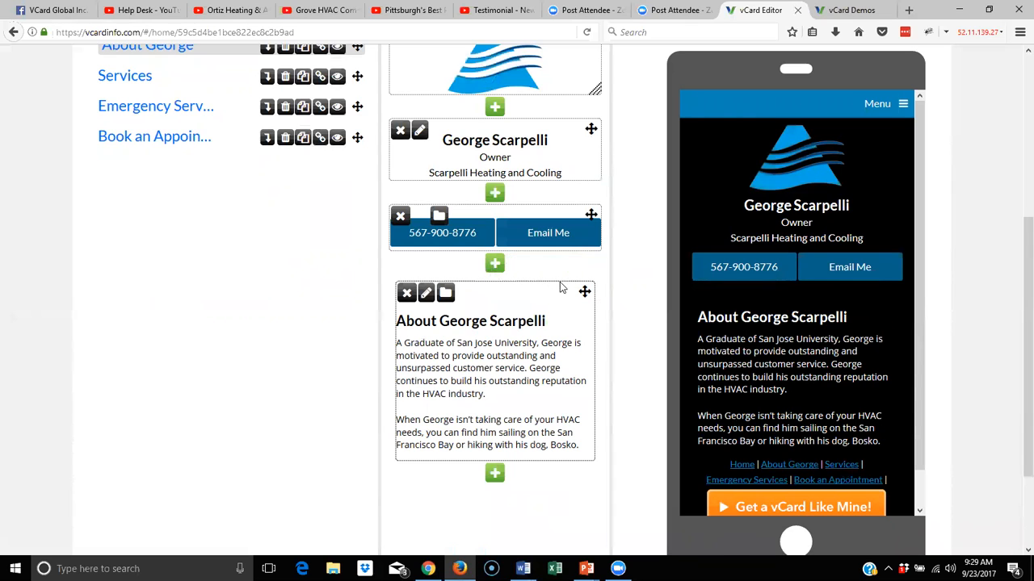
click(495, 264)
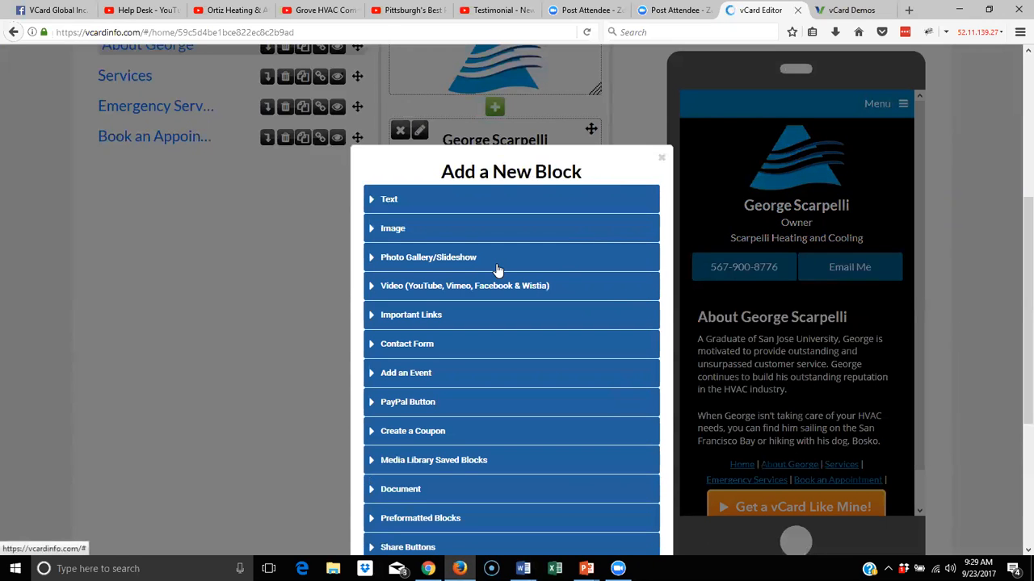
Insert the 'george' hard-hat photo from the Media Library as an Image block and shrink it
click(410, 229)
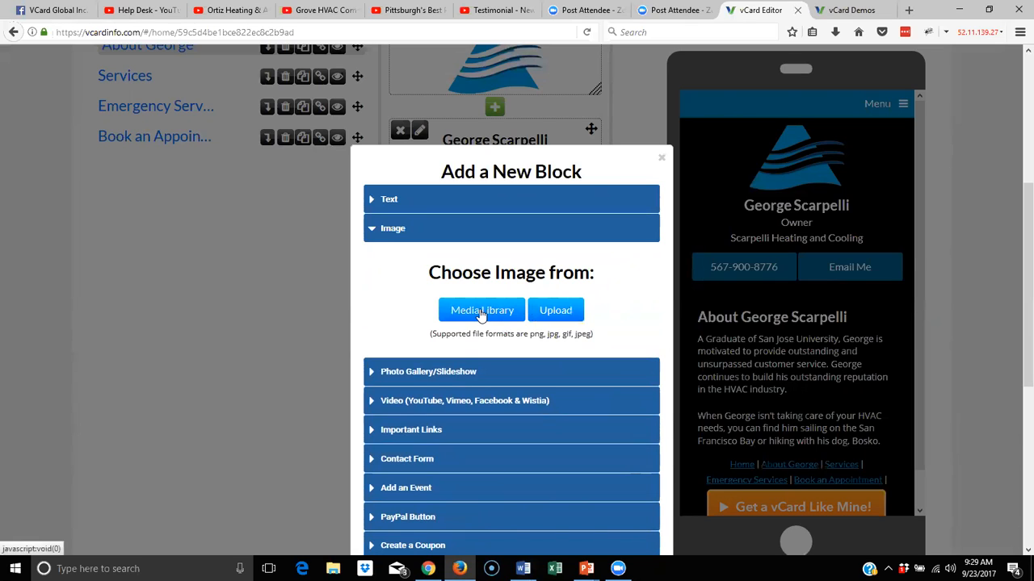
click(482, 314)
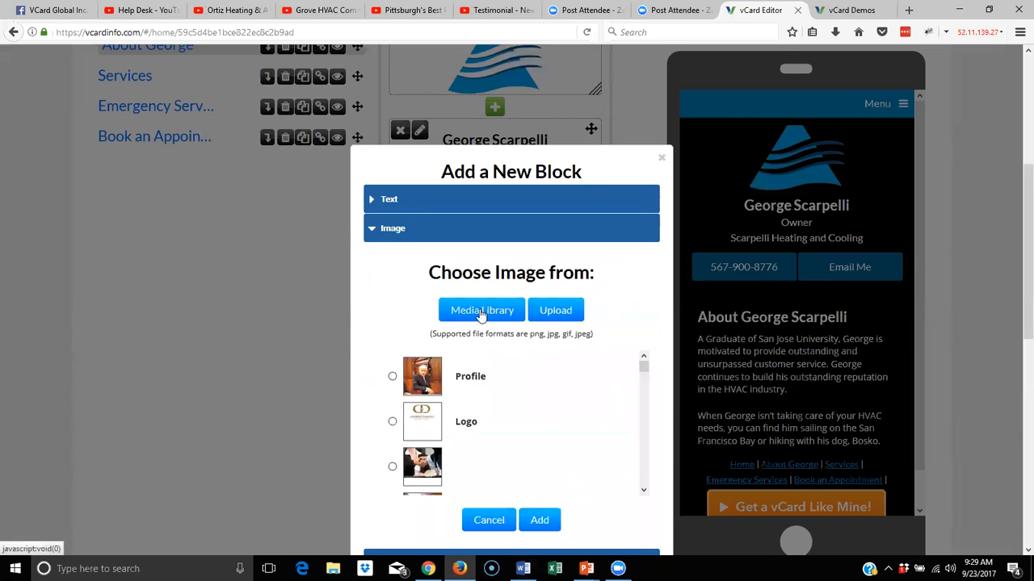
scroll(476, 311, down, 2)
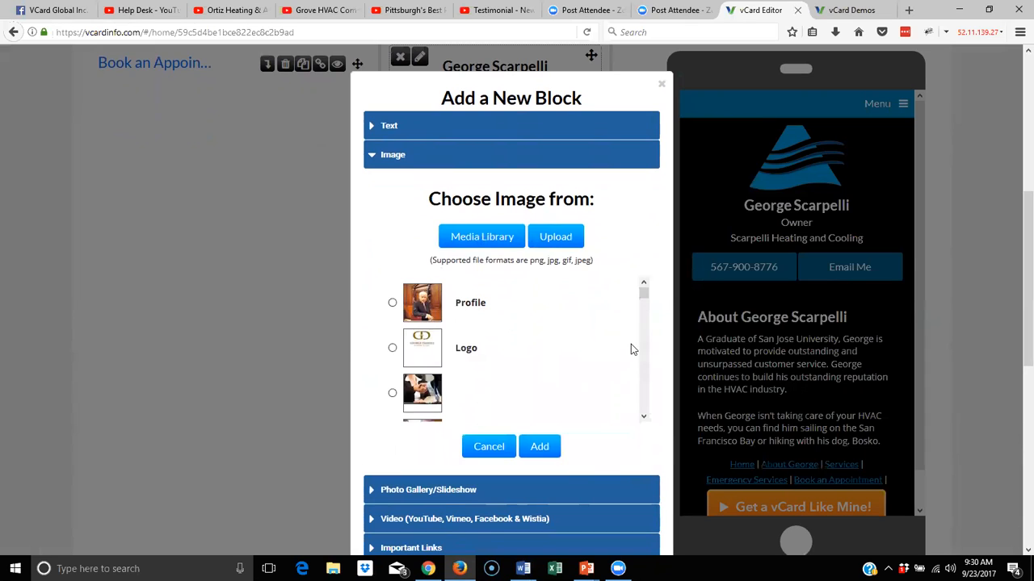
drag(643, 295, 657, 428)
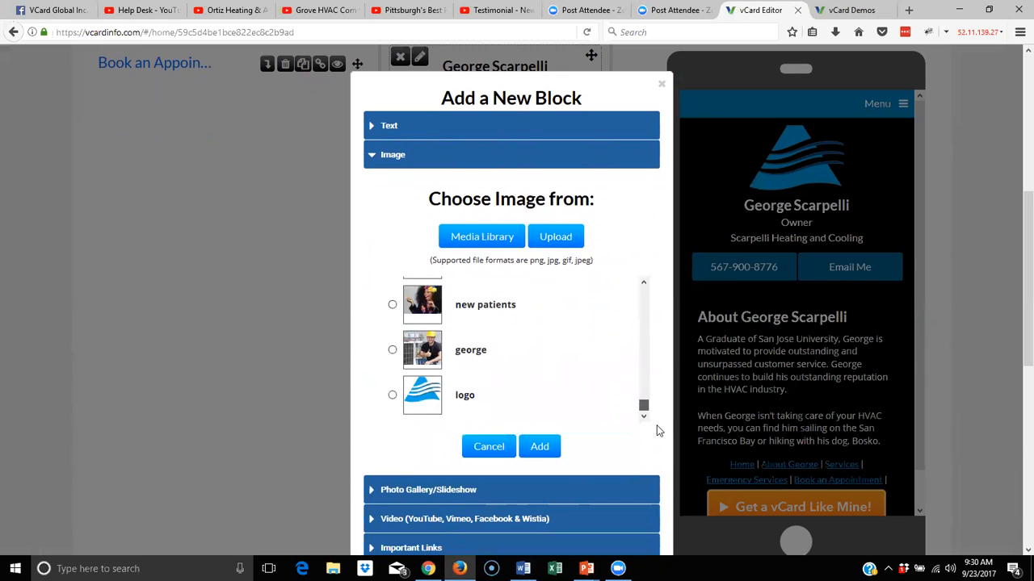
click(393, 350)
click(540, 449)
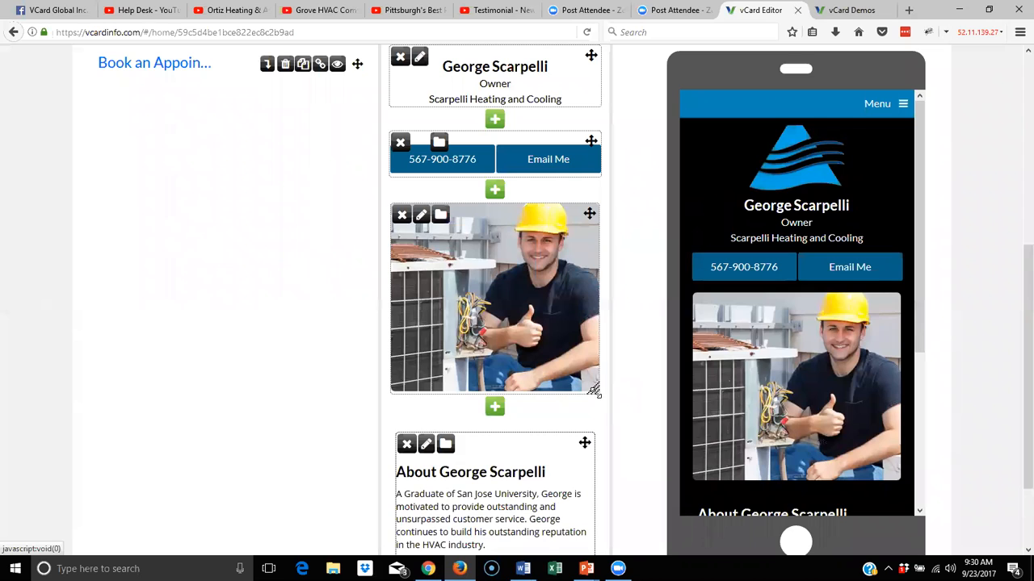
drag(592, 389, 585, 359)
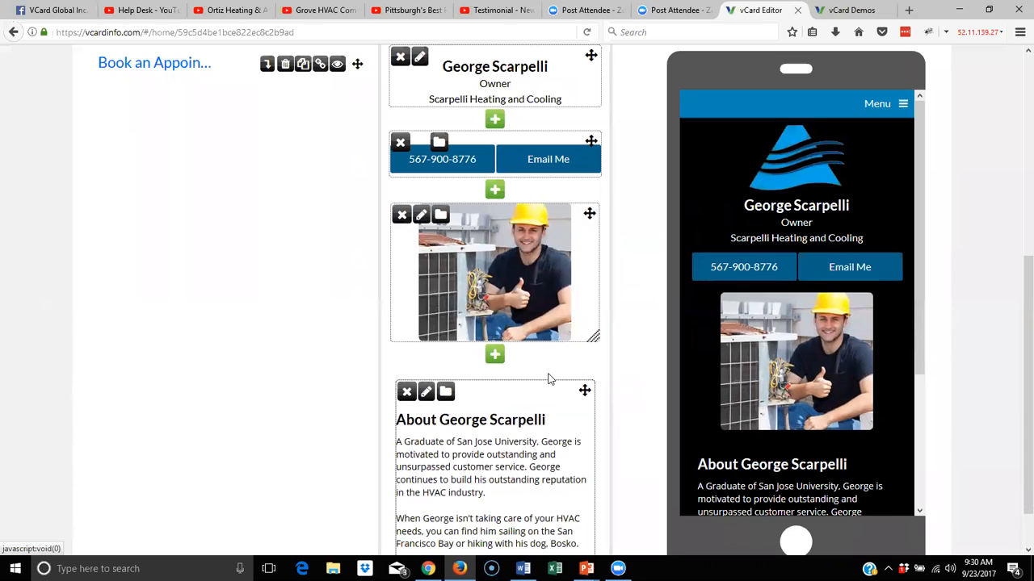
scroll(553, 374, down, 2)
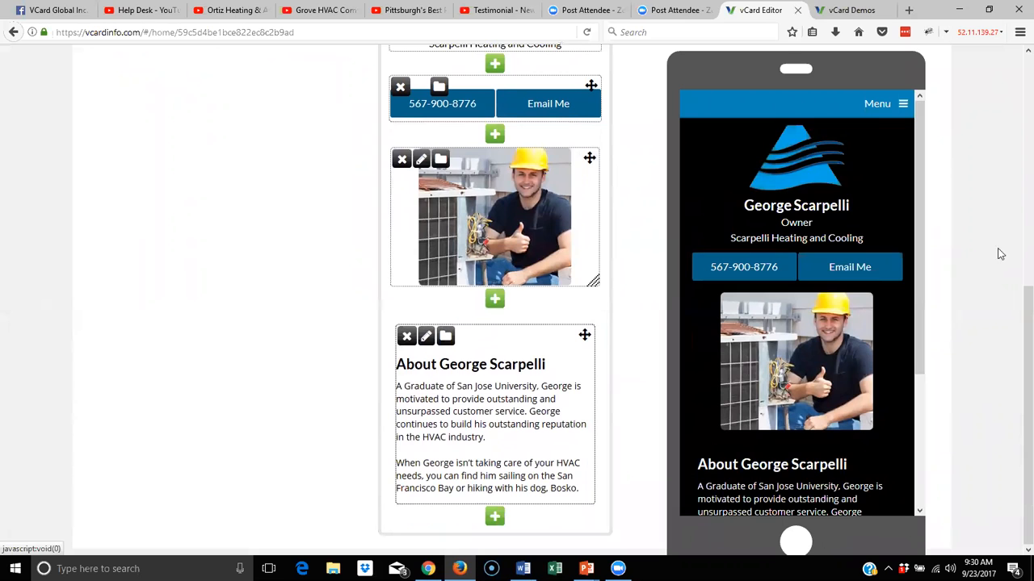
Open the Services page (logo, name, phone/email blocks) and bring the Word card text forward
scroll(905, 379, down, 5)
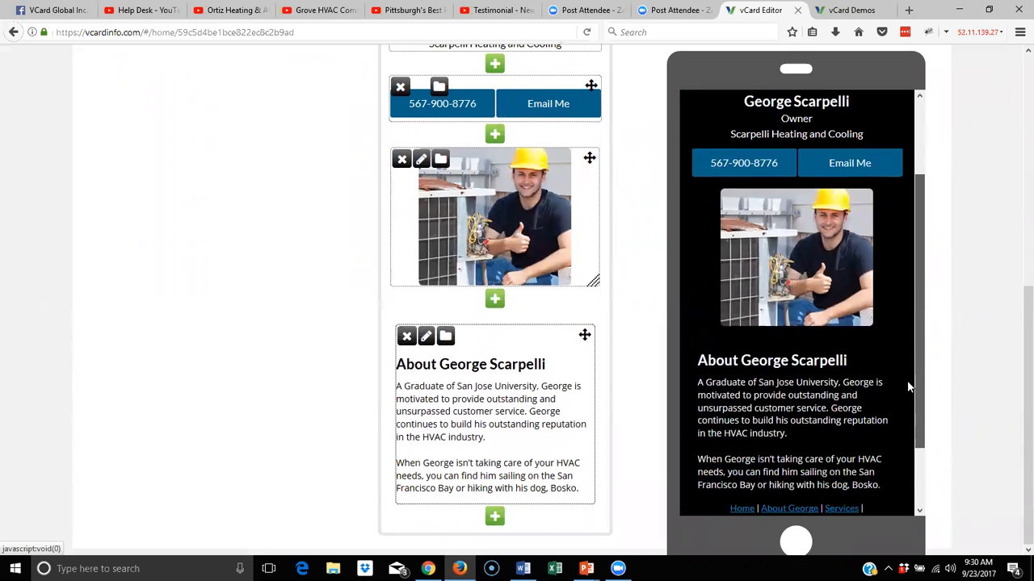
scroll(910, 388, up, 5)
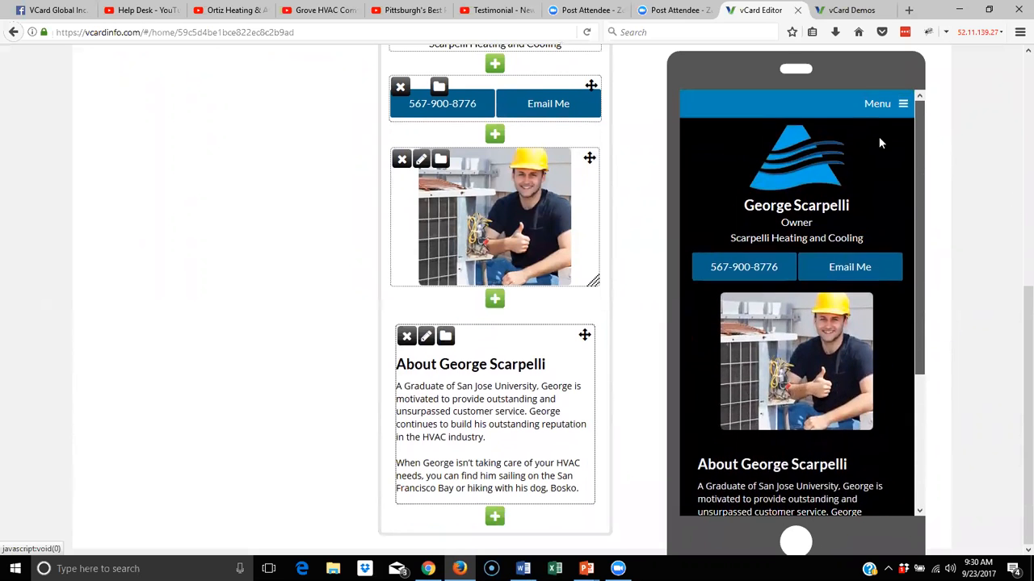
scroll(364, 180, up, 2)
scroll(365, 180, up, 4)
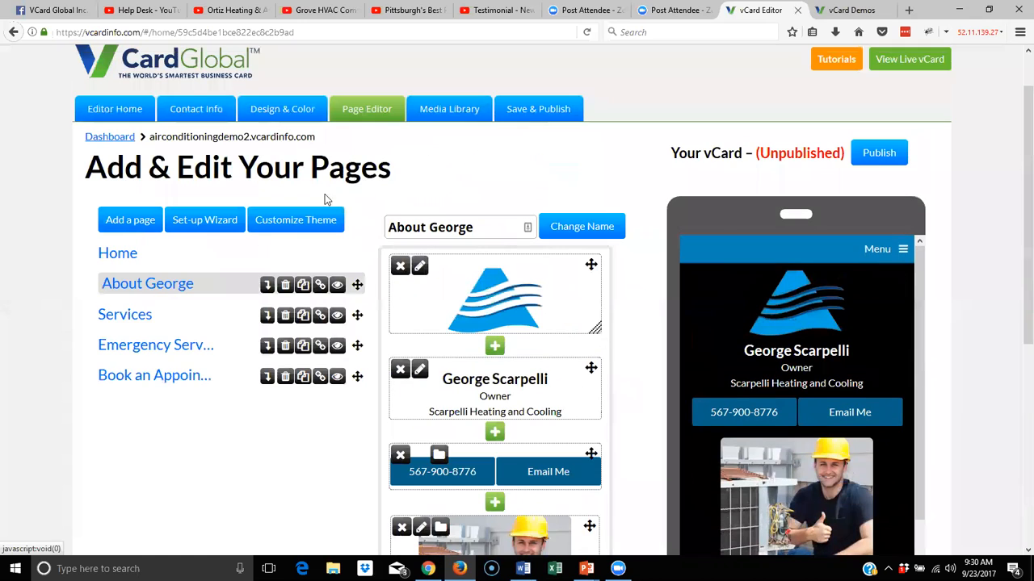
click(150, 320)
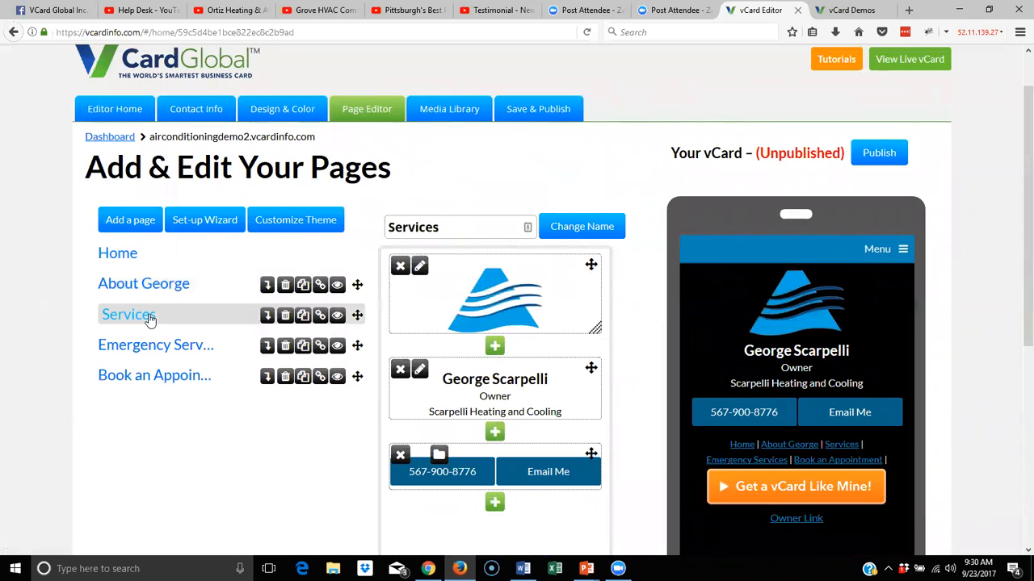
scroll(630, 269, down, 5)
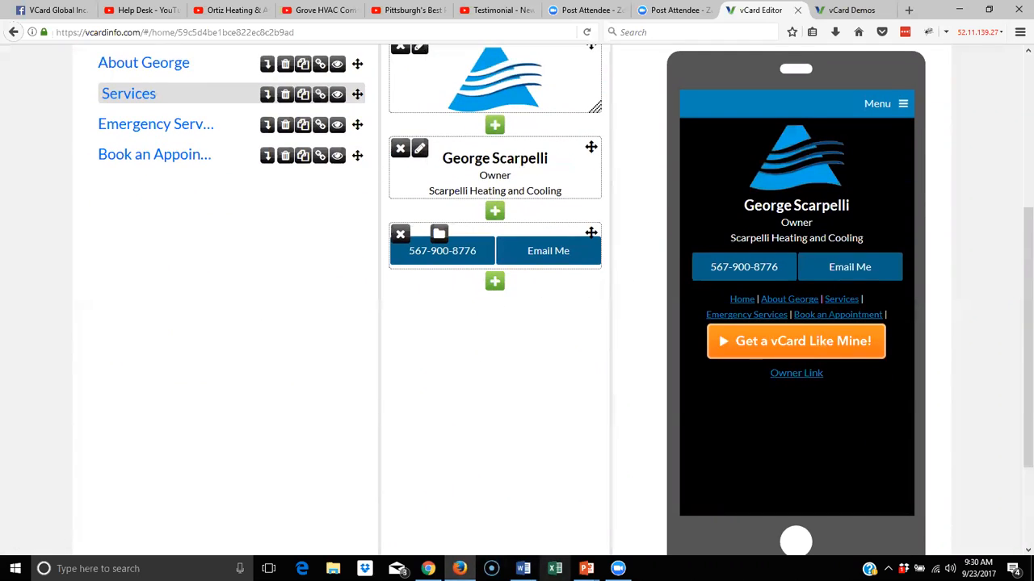
click(522, 568)
Copy the services text from 'With more than 50 years' through 'causes any problems.' in Word
scroll(501, 423, down, 10)
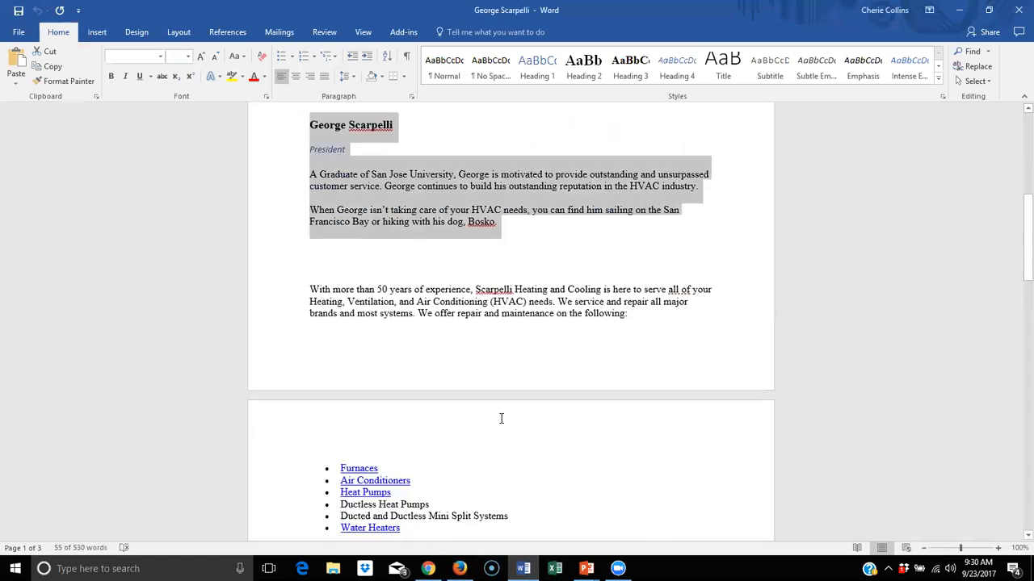
scroll(498, 422, up, 5)
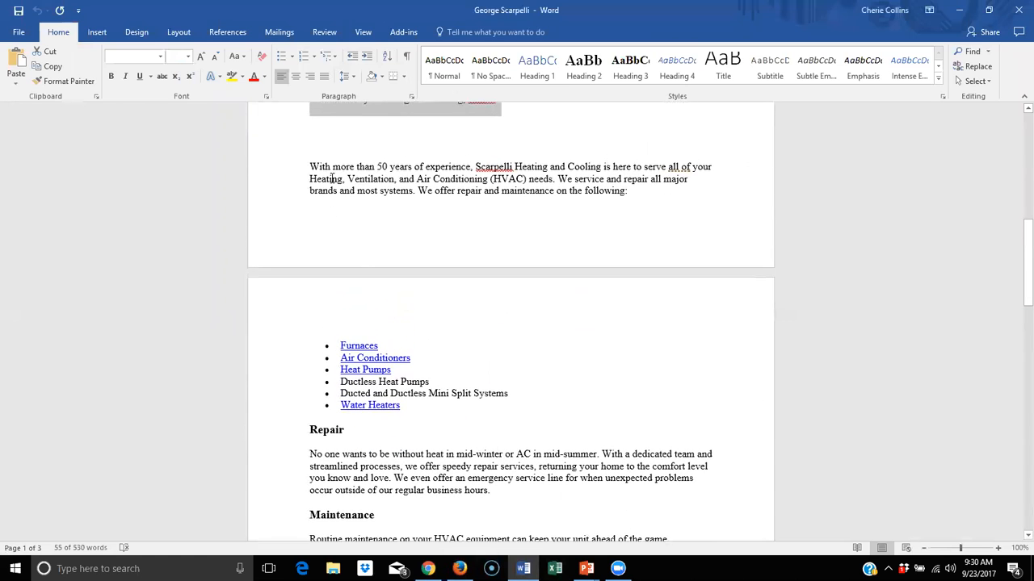
drag(311, 166, 509, 242)
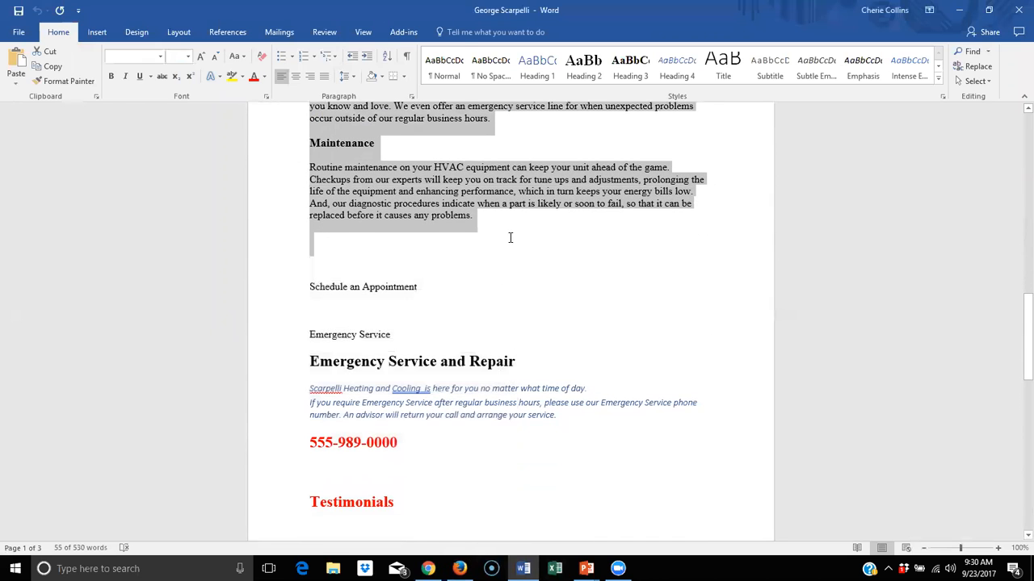
right_click(433, 204)
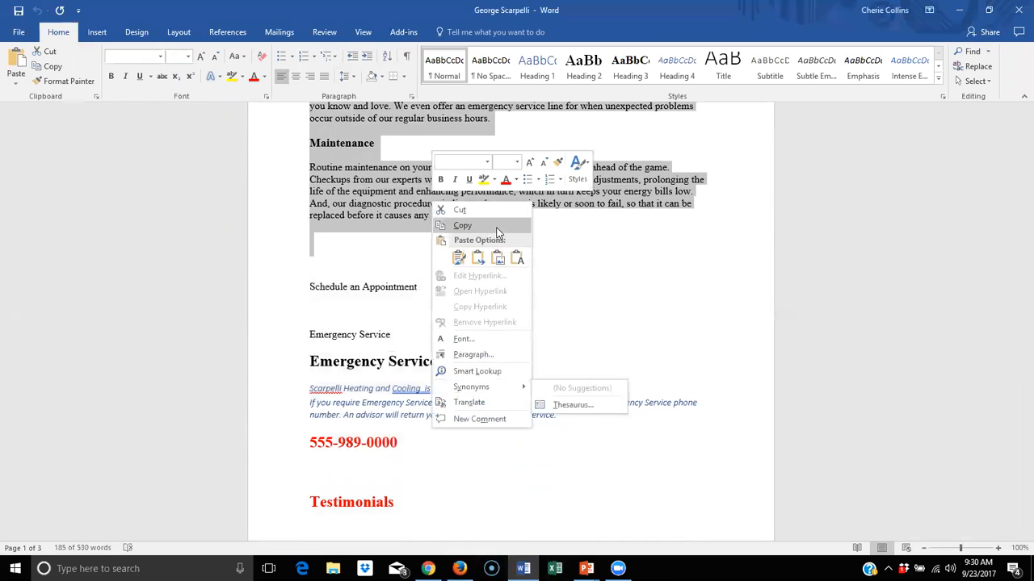
click(497, 233)
Add a Text block below the phone/email buttons on Services and paste in the copied services text
click(460, 569)
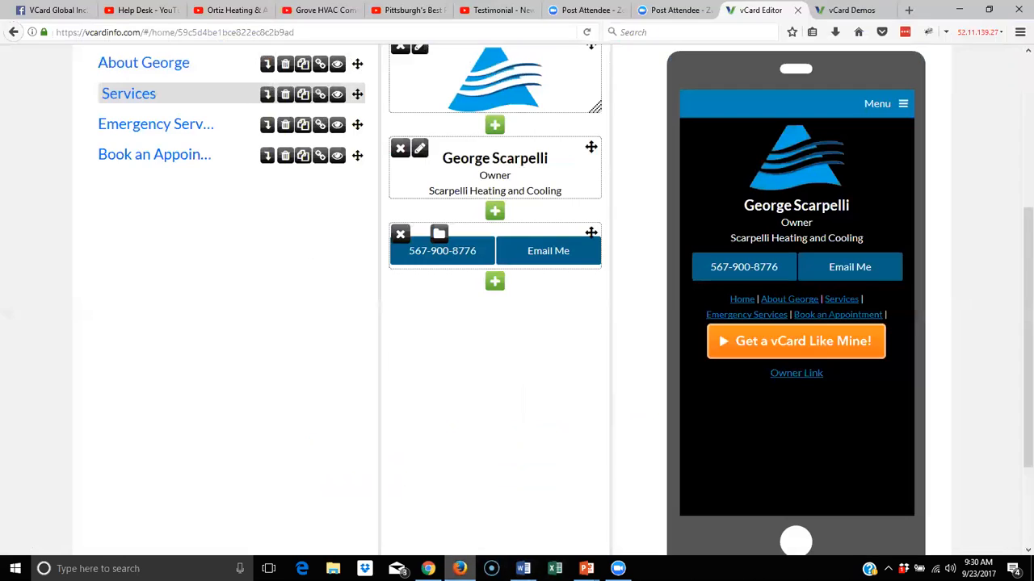
click(493, 283)
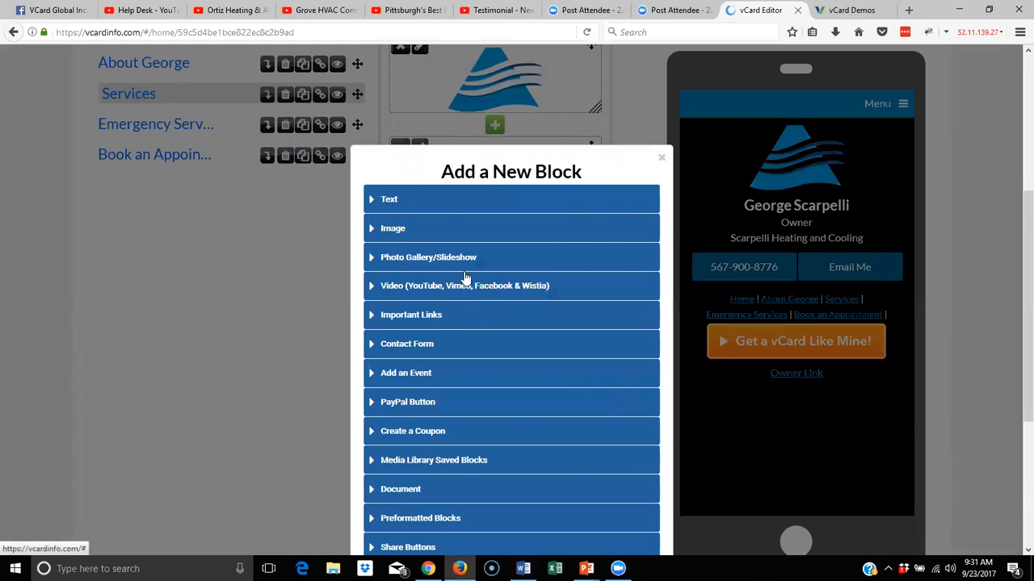
click(384, 199)
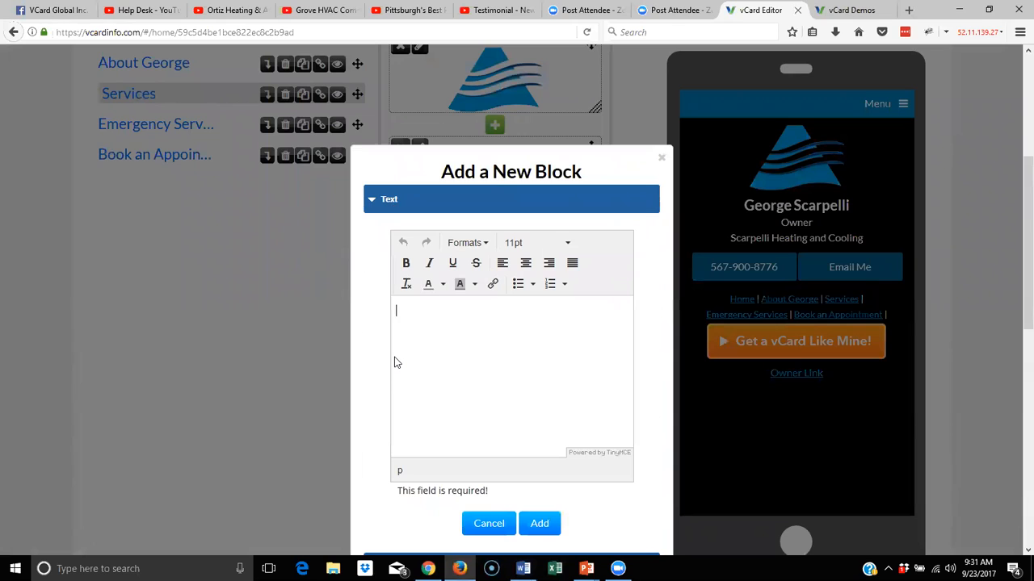
click(430, 337)
right_click(396, 311)
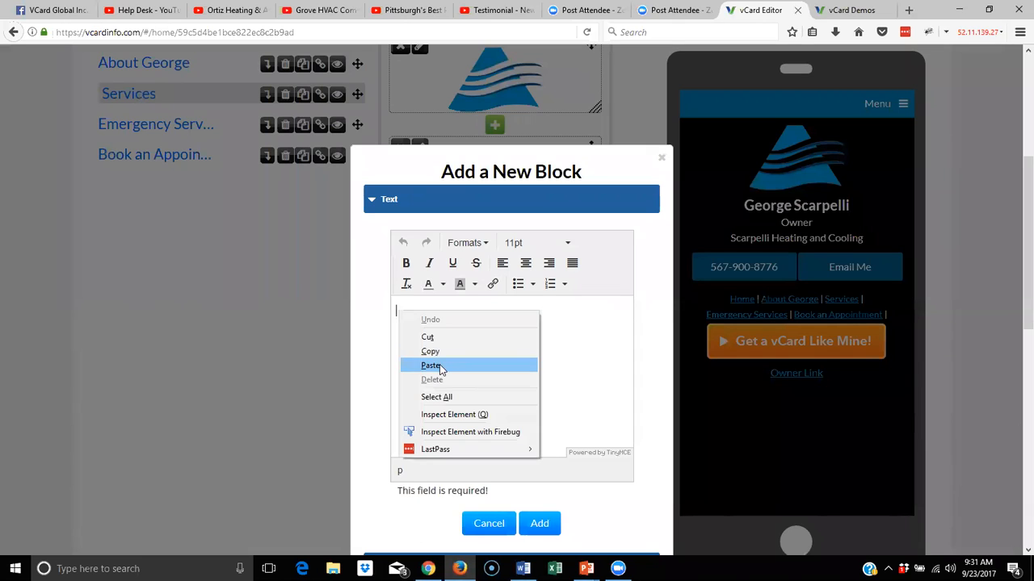
click(439, 366)
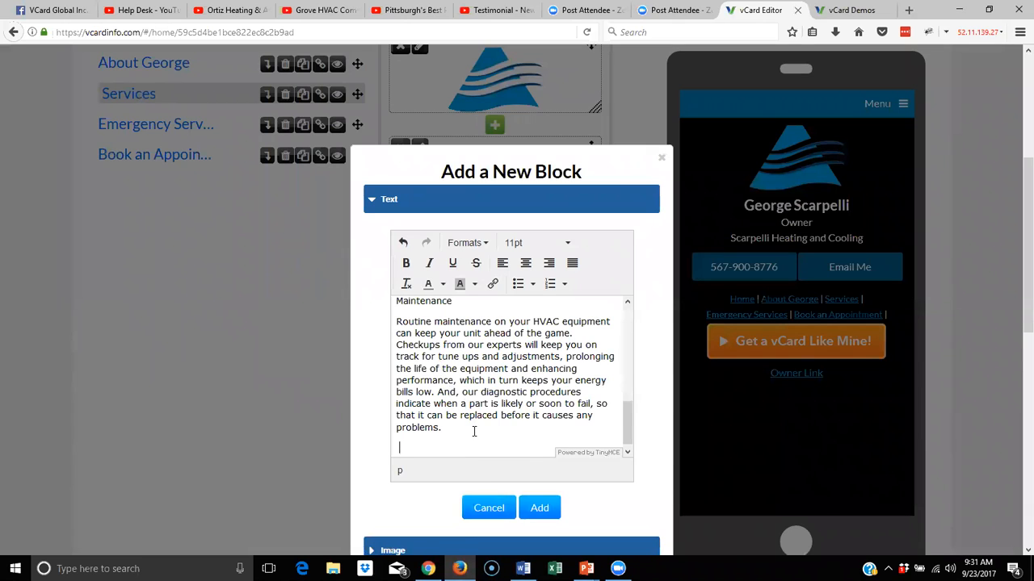
Add a 'Services' Header 1 heading at the top of the pasted text
scroll(474, 431, up, 10)
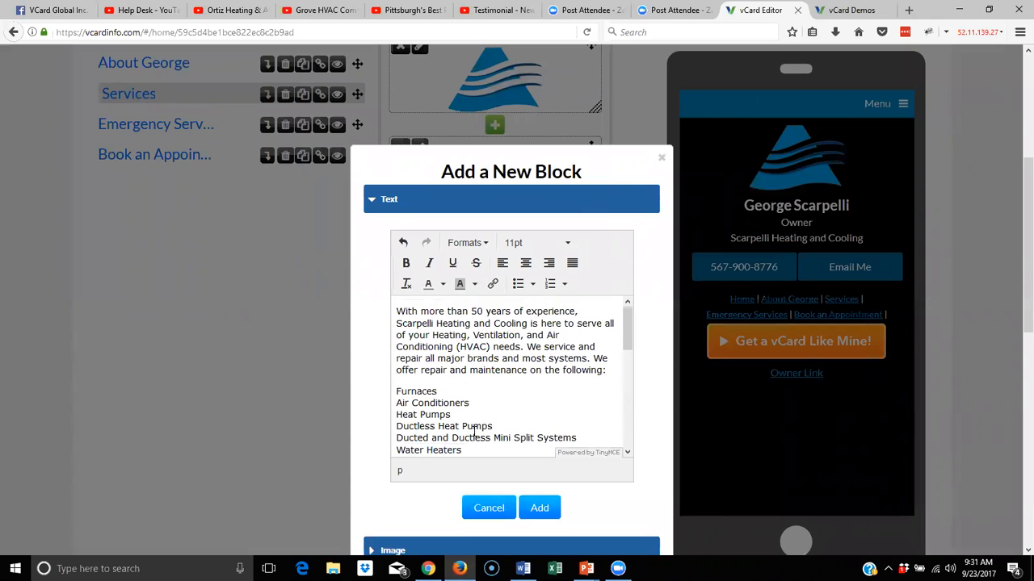
click(393, 315)
key(Return)
key(Return)
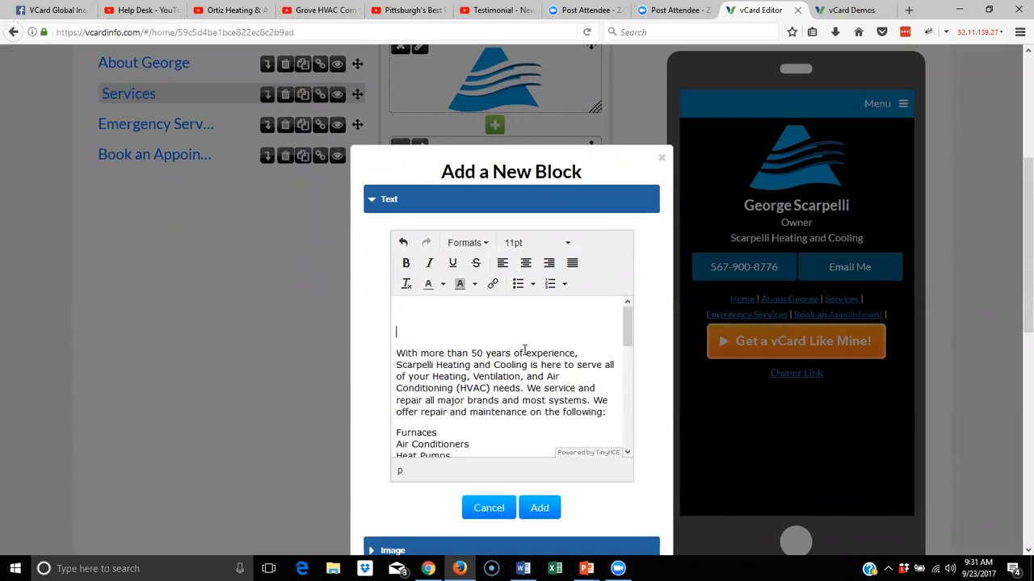
text(Services)
key(Delete)
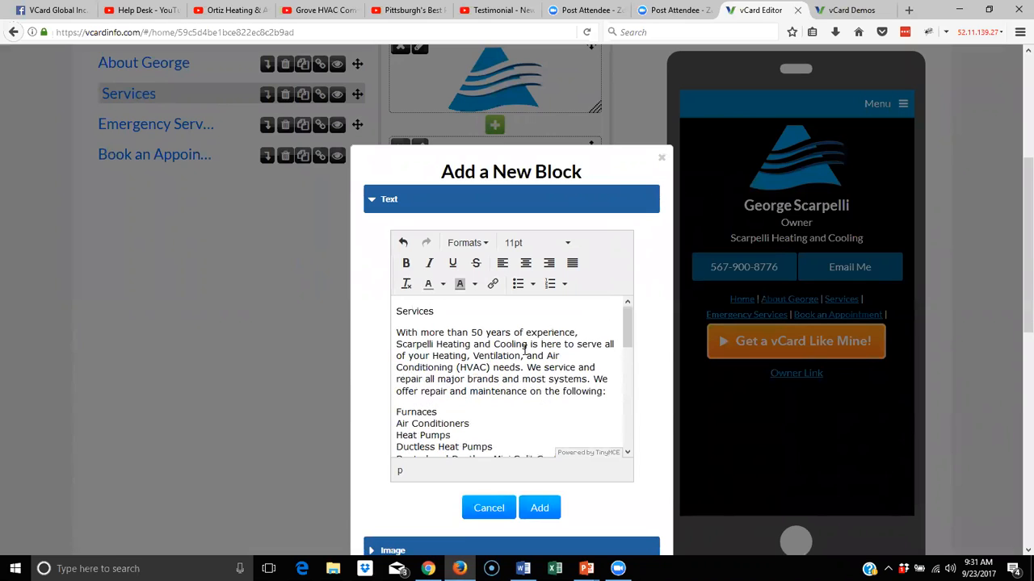
drag(436, 311, 373, 316)
click(484, 243)
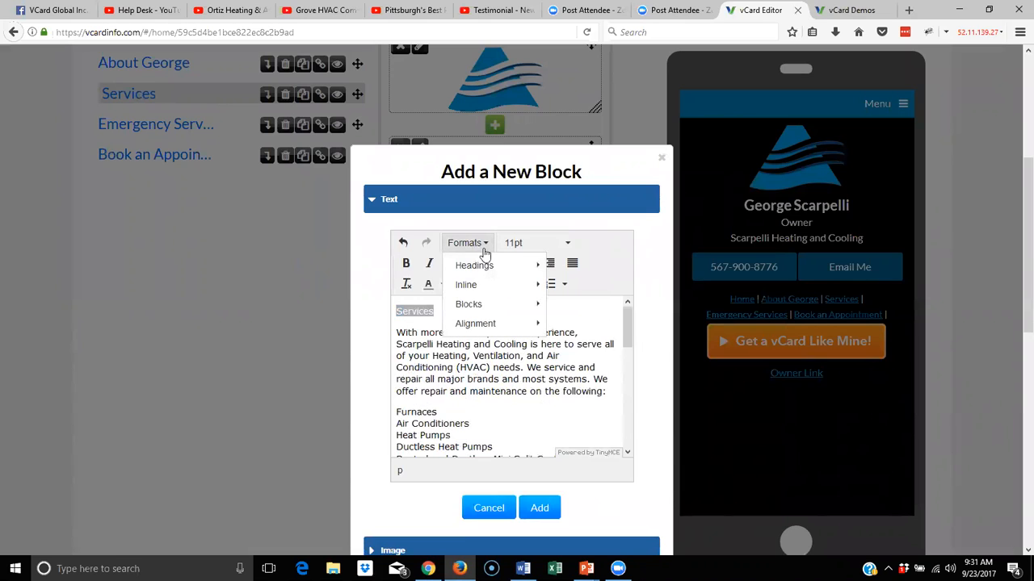
mouse_move(480, 267)
click(595, 266)
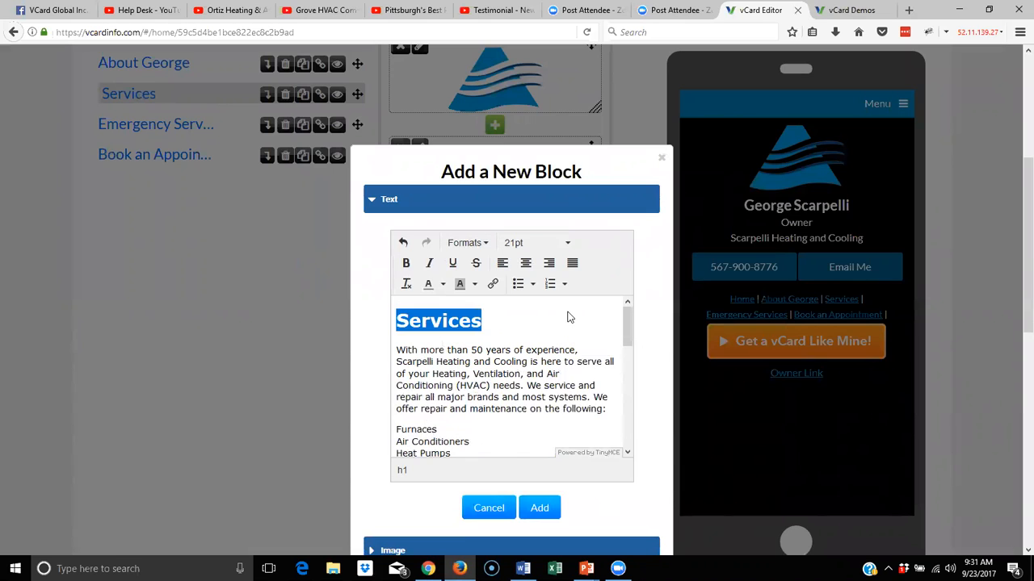
Turn the service list into bullets, one each for Air Conditioners, Heat Pumps, Ductless Heat Pumps, Mini Splits, Water Heaters, Repair
scroll(551, 349, down, 2)
drag(430, 427, 394, 355)
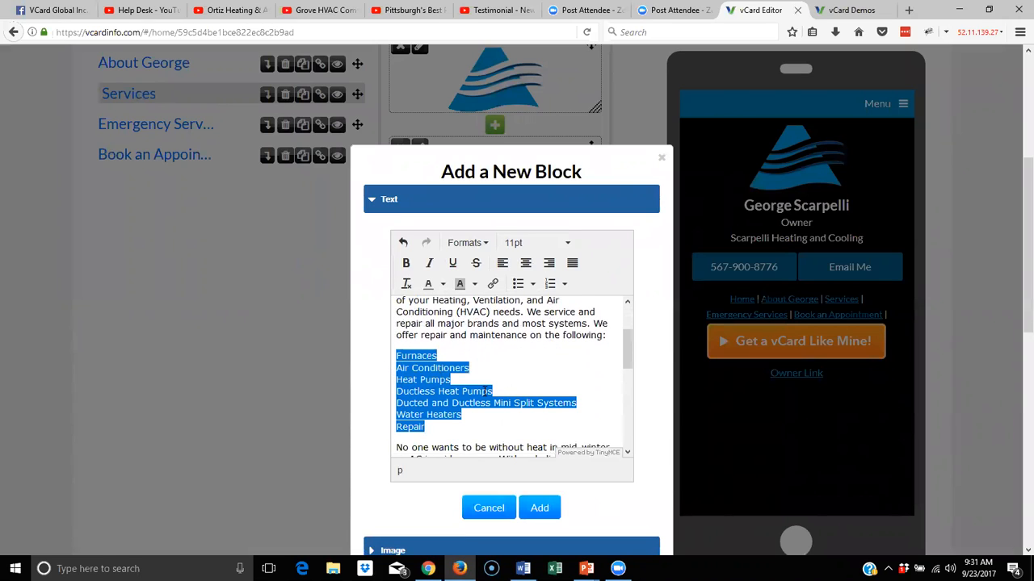
click(517, 283)
key(Down)
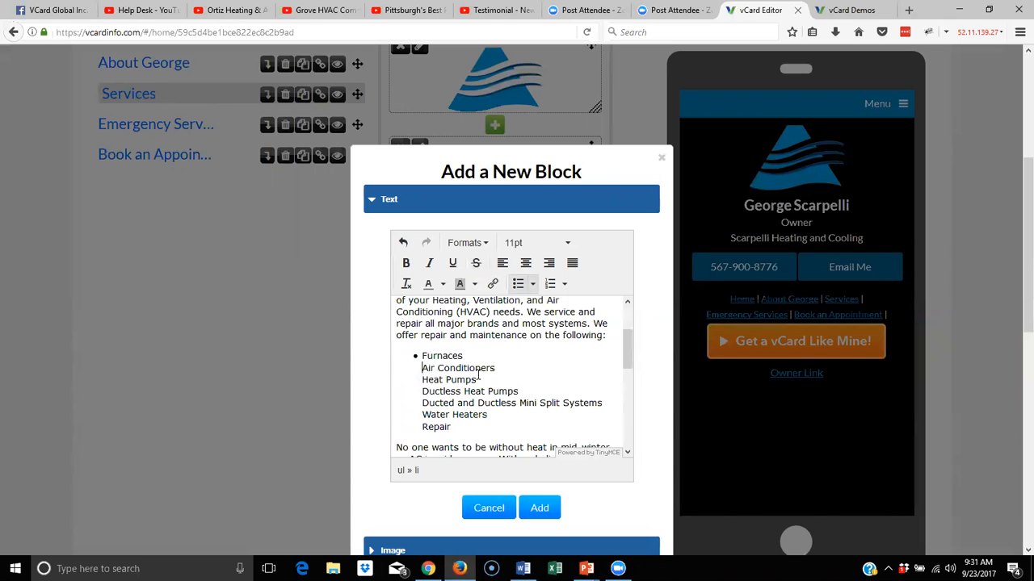
key(Return)
key(BackSpace)
key(Return)
key(BackSpace)
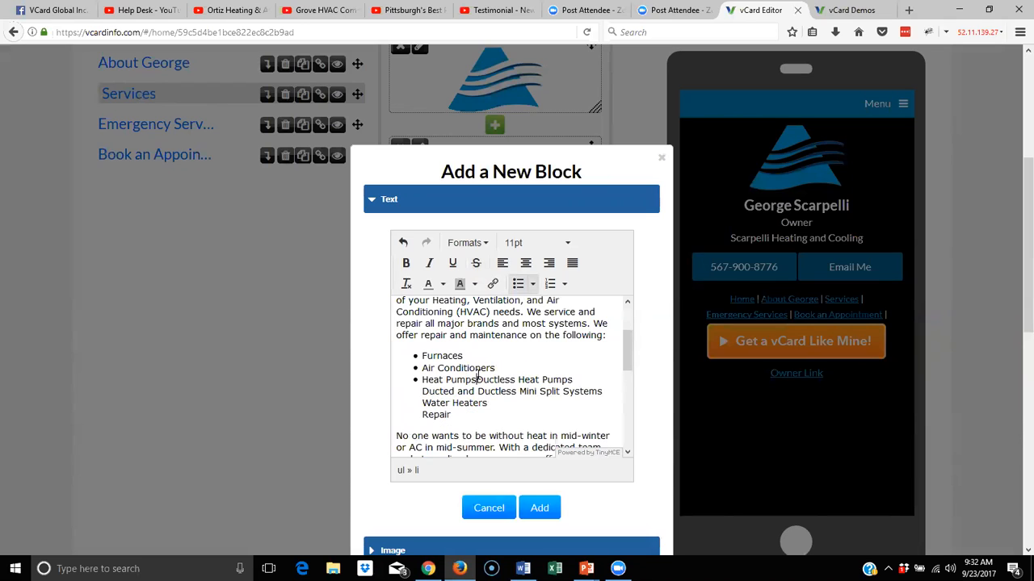
key(Return)
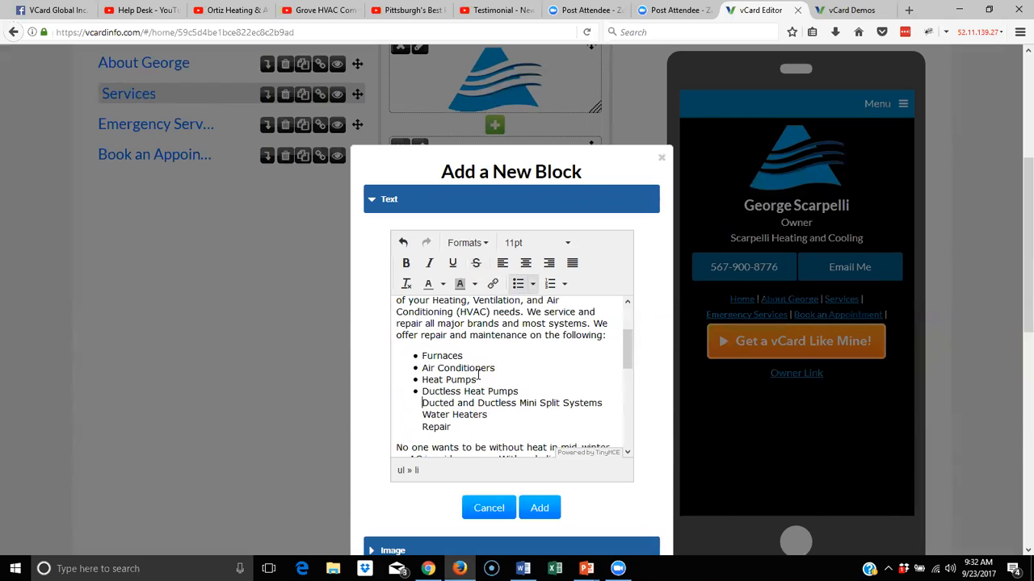
key(BackSpace)
key(Return)
key(BackSpace)
key(Return)
key(BackSpace)
key(Return)
scroll(532, 358, up, 2)
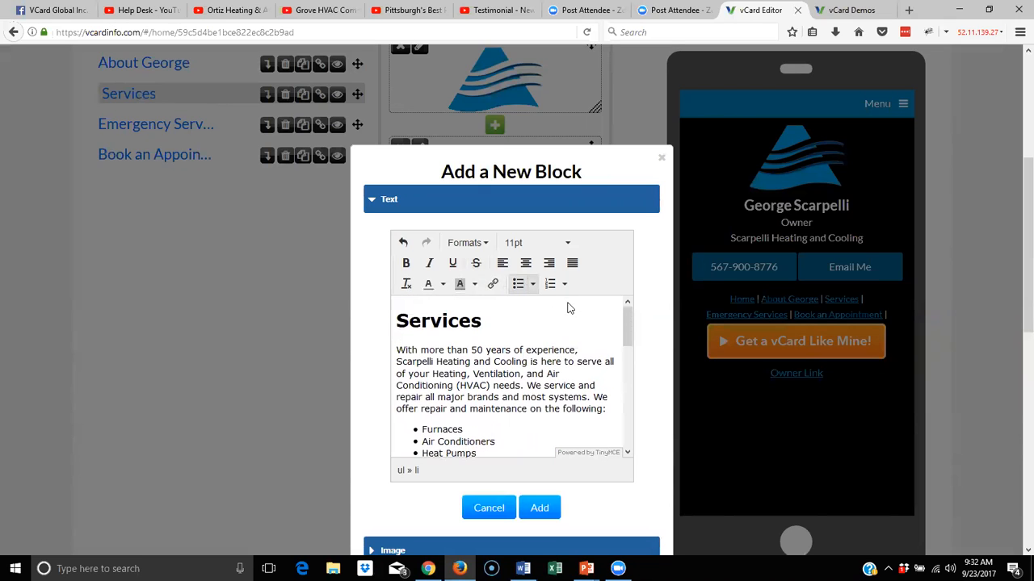
scroll(546, 319, down, 4)
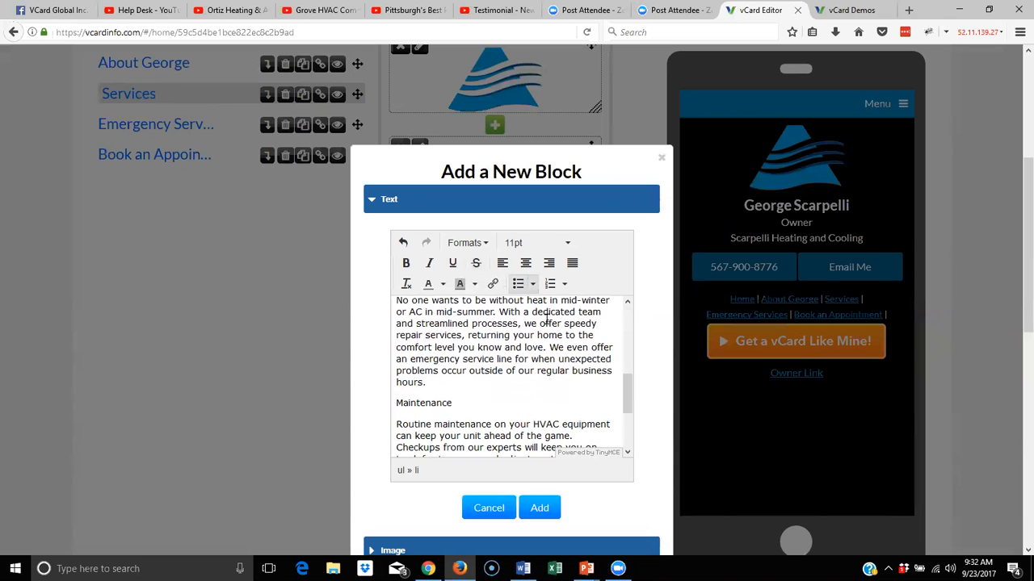
Make 'Maintenance' a Header 2 heading
drag(469, 403, 372, 401)
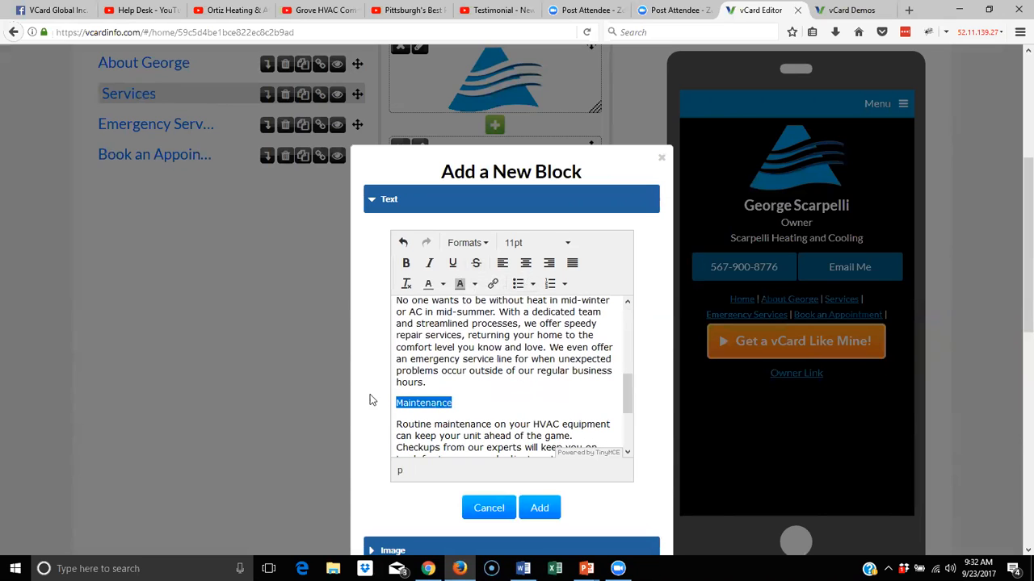
click(478, 243)
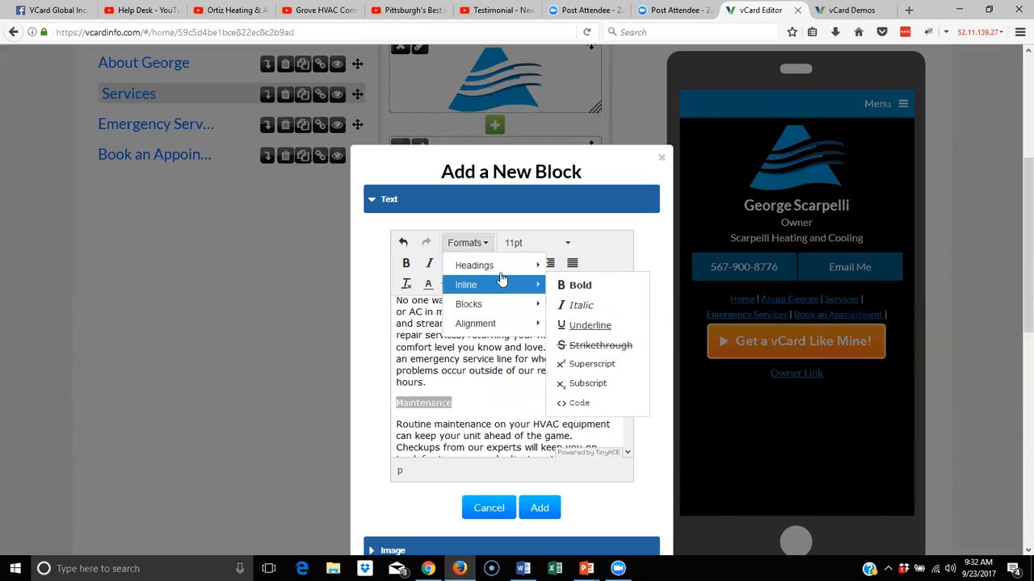
mouse_move(517, 269)
click(597, 301)
scroll(545, 386, down, 6)
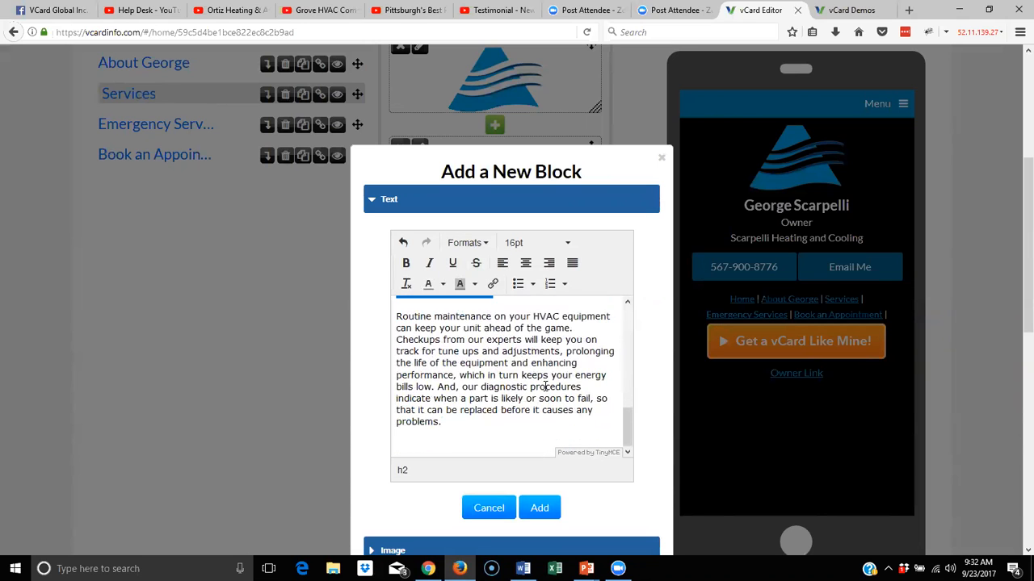
scroll(484, 323, up, 10)
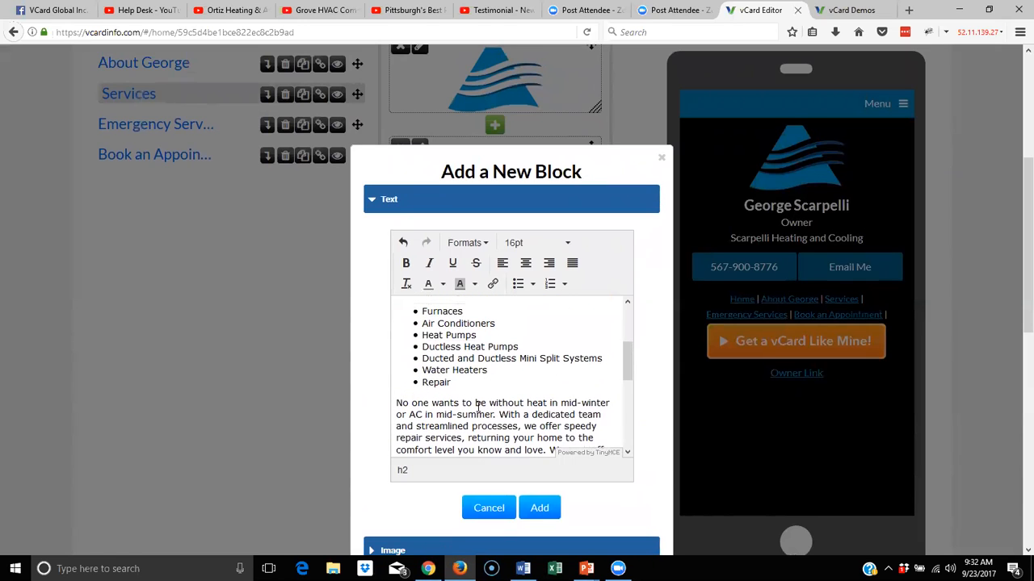
Delete the stray Repair item from the end of the bullet list
click(423, 385)
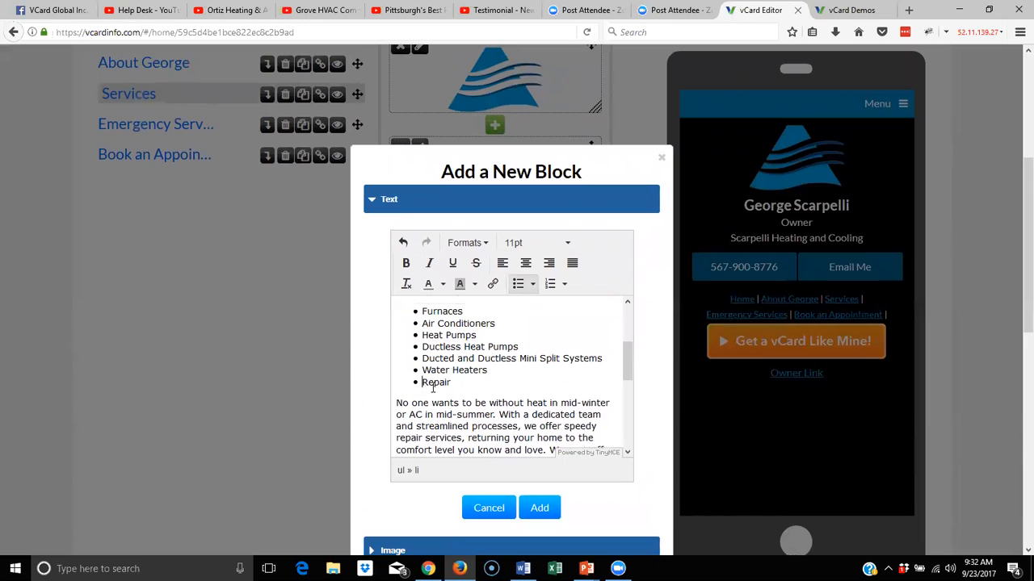
key(BackSpace)
key(Return)
key(Return)
key(BackSpace)
key(Return)
key(Return)
key(BackSpace)
key(BackSpace)
key(BackSpace)
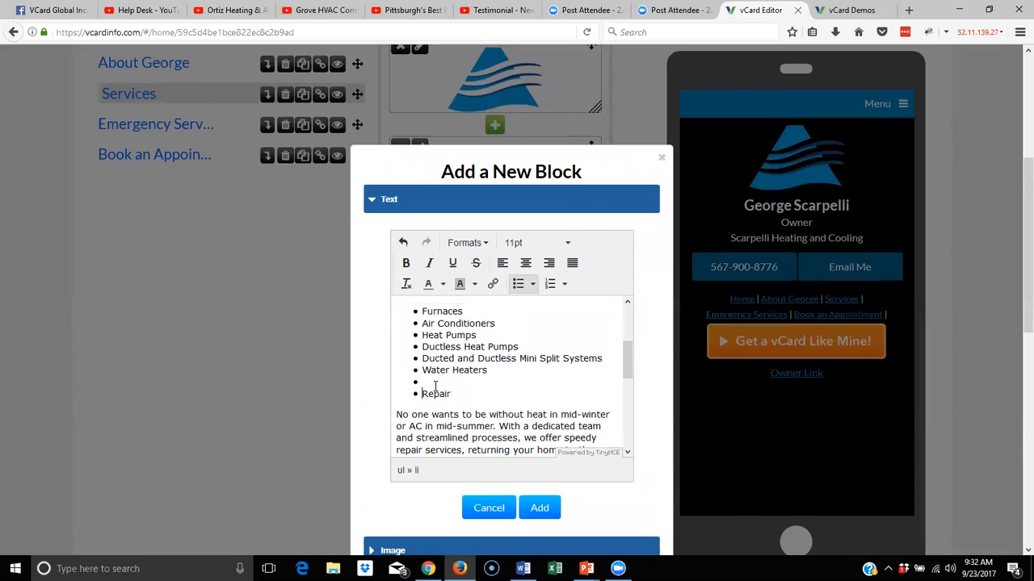
key(Delete)
key(Delete)
key(Delete)
key(Delete)
key(Delete)
Insert a 'Repair' Header 2 heading above the repair paragraph
key(Down)
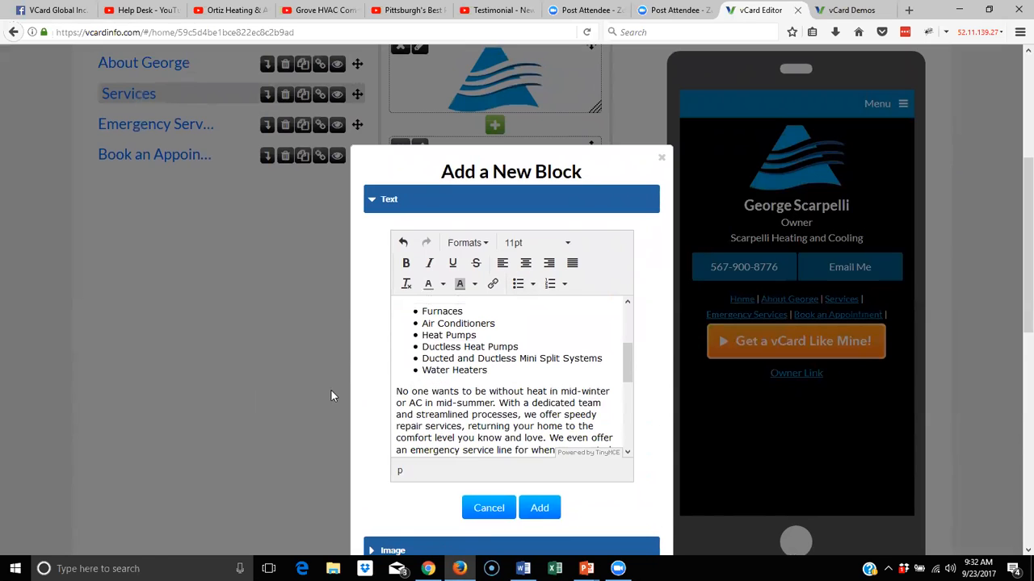
key(Home)
key(Return)
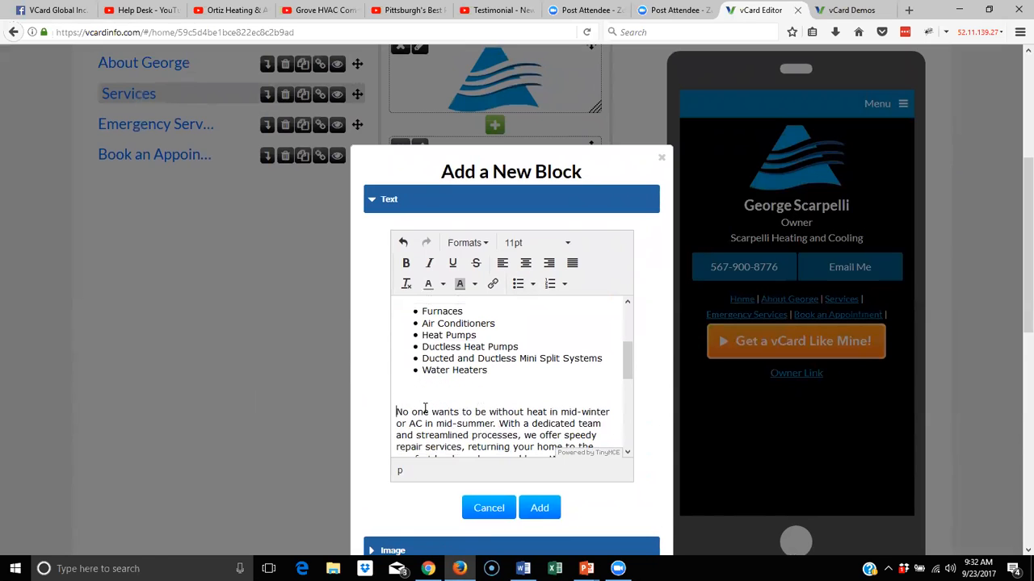
text(Repair)
drag(439, 391, 396, 391)
click(479, 242)
mouse_move(484, 268)
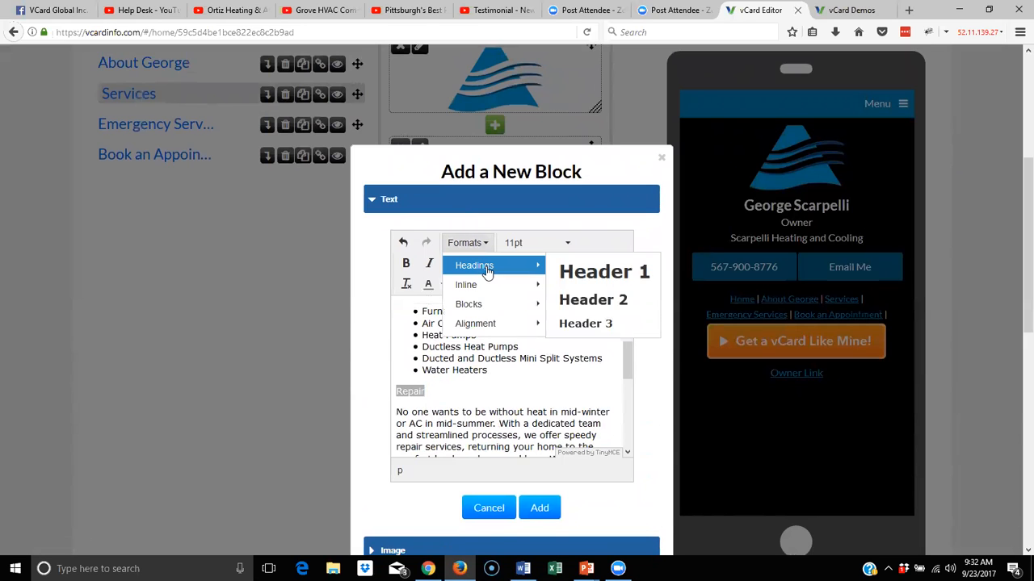
click(618, 301)
click(521, 396)
Add the finished services text block to the Services page
scroll(541, 404, up, 3)
scroll(541, 405, up, 3)
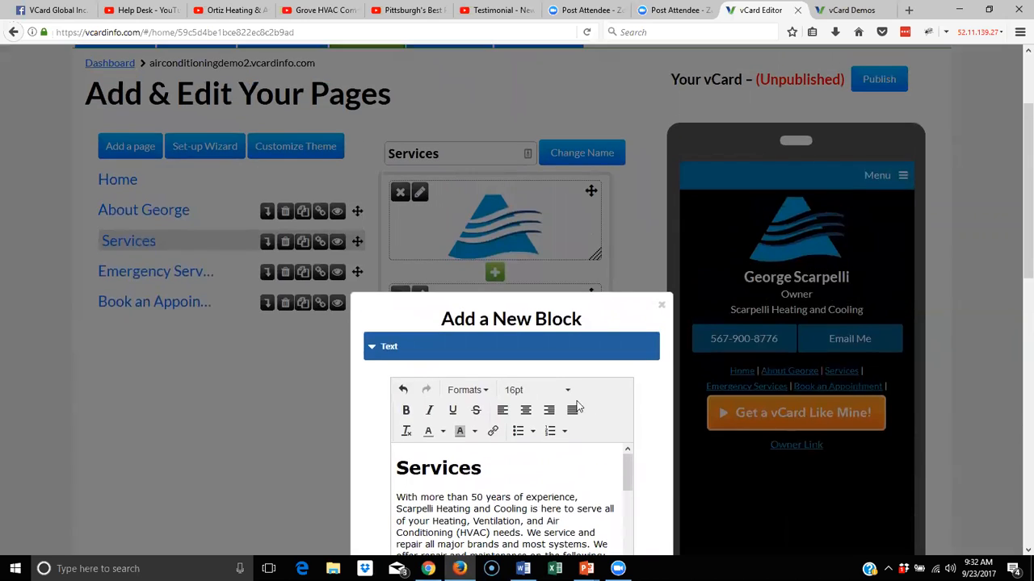
scroll(541, 415, down, 5)
click(539, 297)
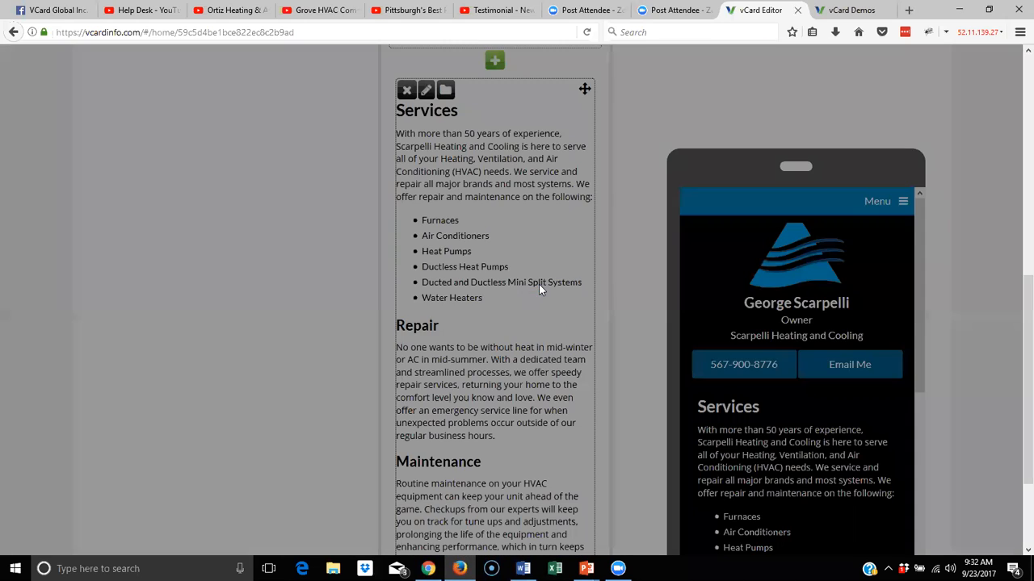
Upload the 6575airc-ac_service photo into a new image block above the Services text
scroll(809, 376, down, 10)
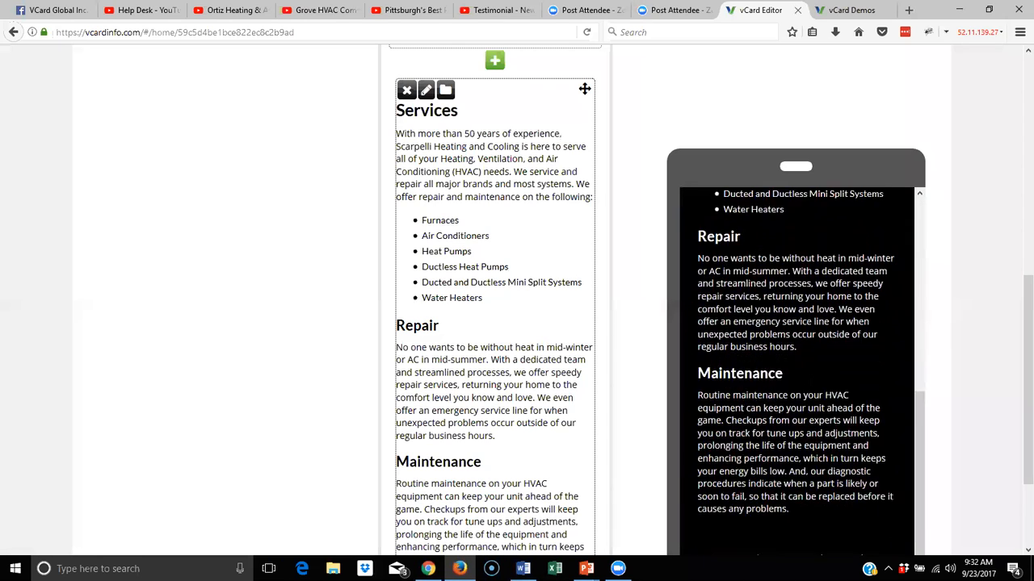
scroll(809, 374, up, 10)
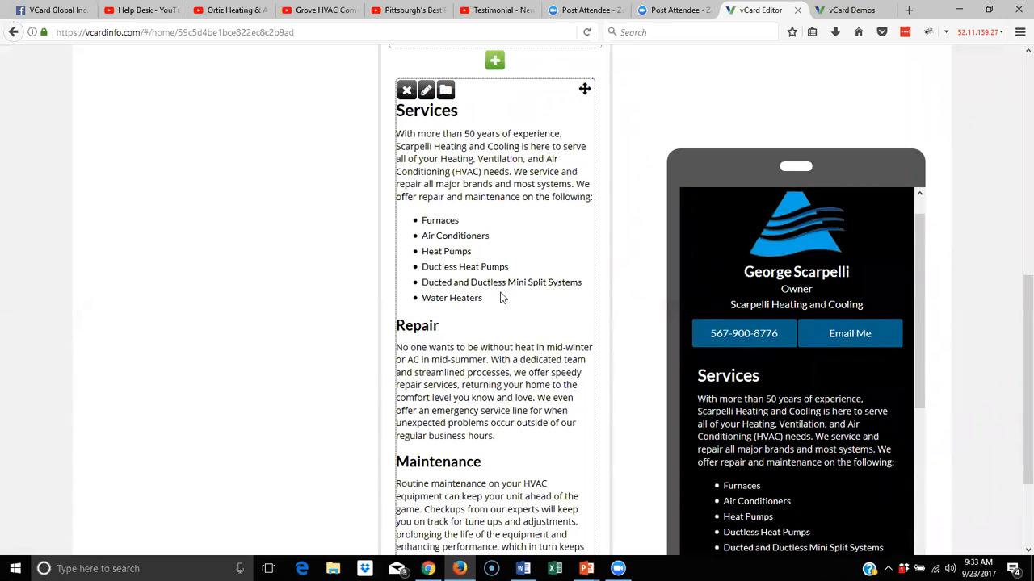
scroll(458, 268, up, 3)
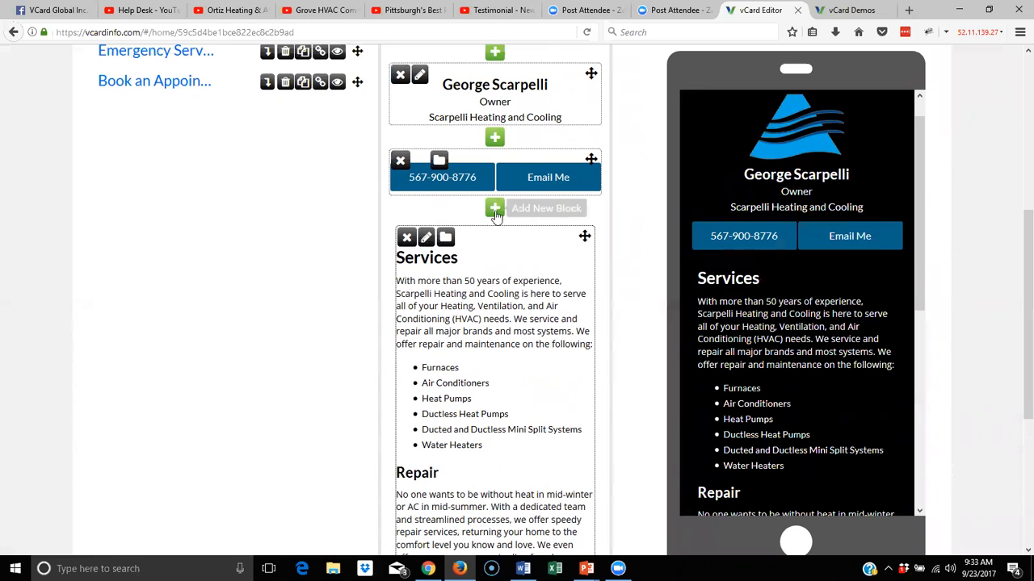
click(495, 210)
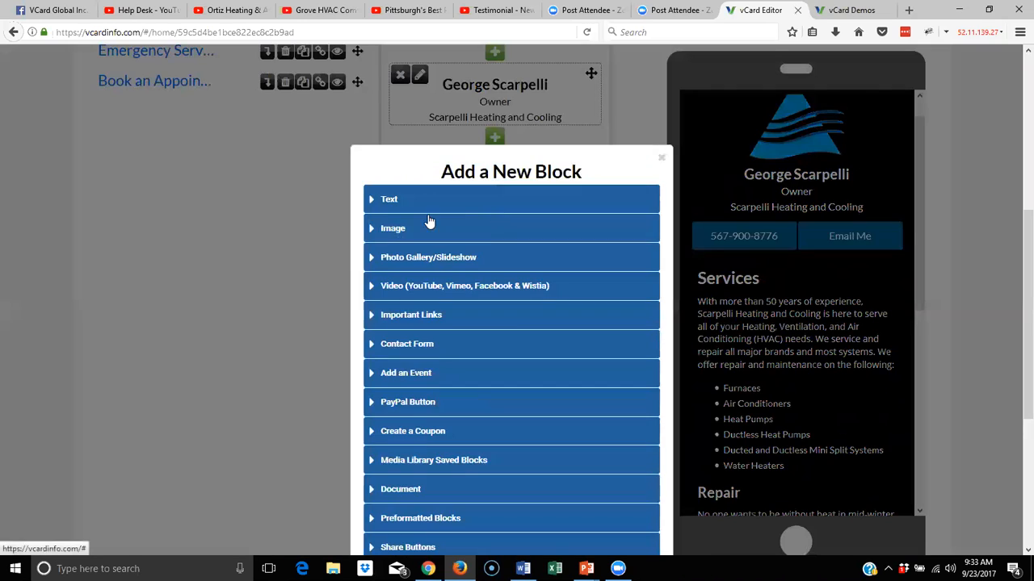
click(380, 229)
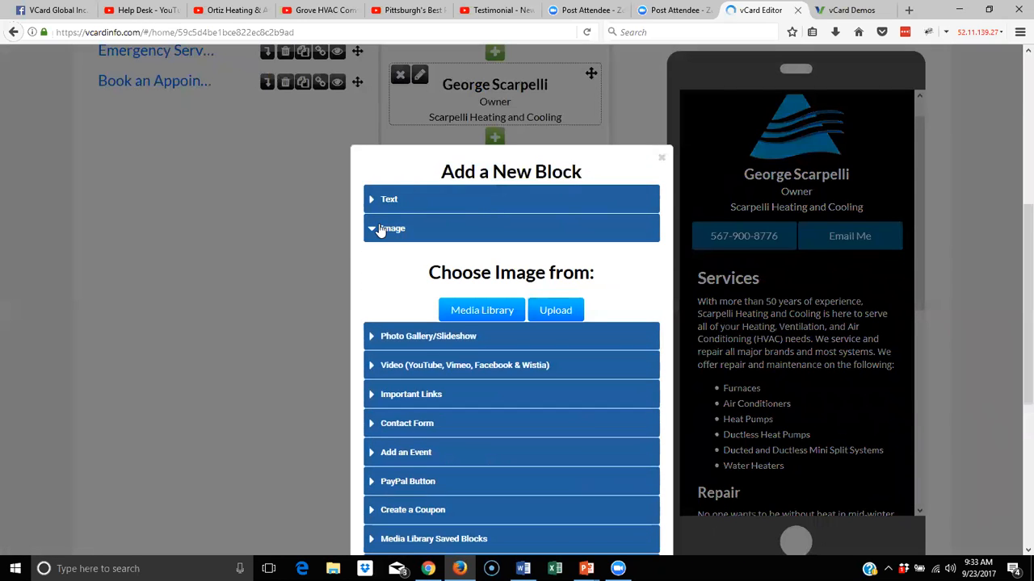
click(556, 312)
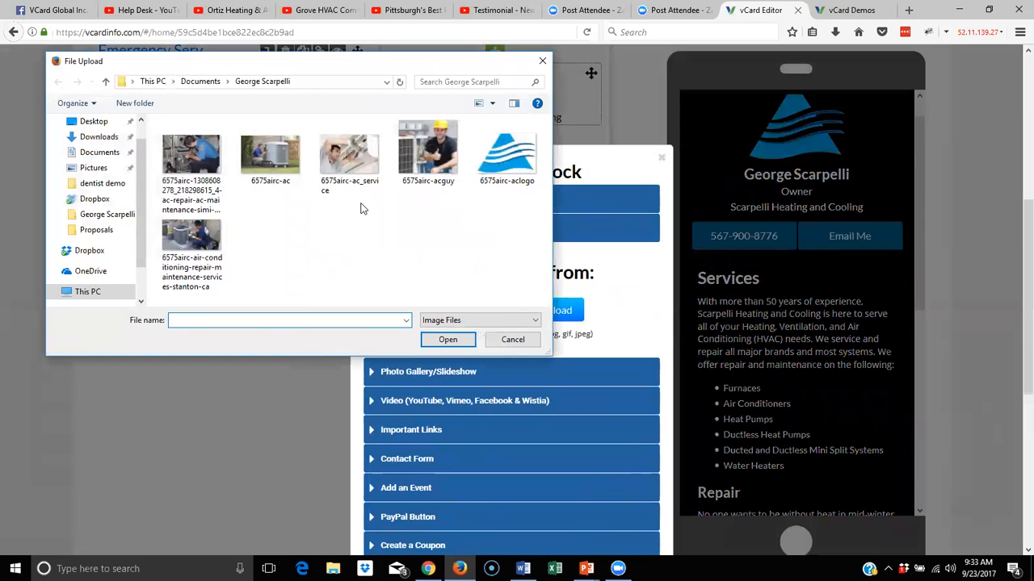
click(365, 163)
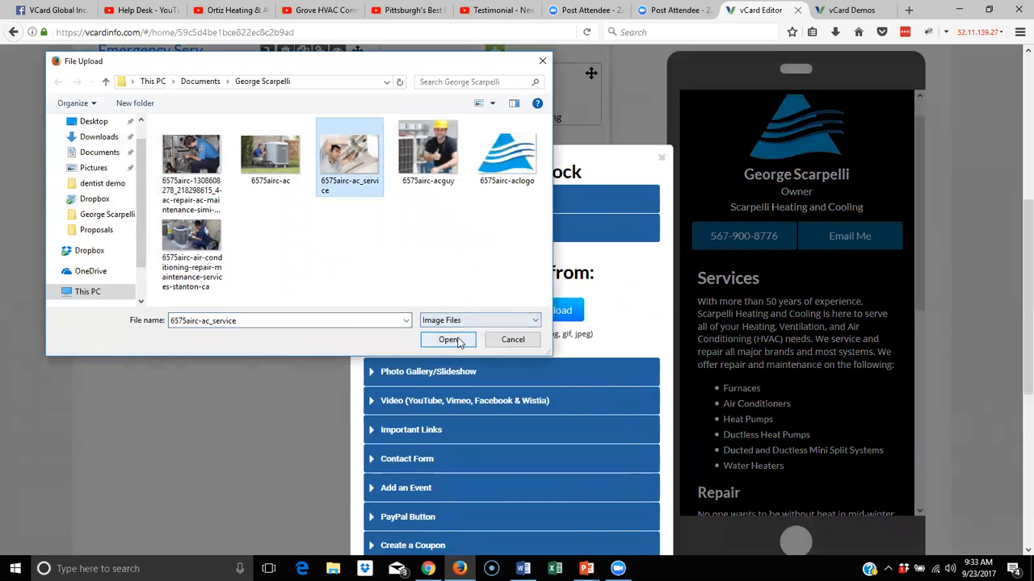
click(457, 342)
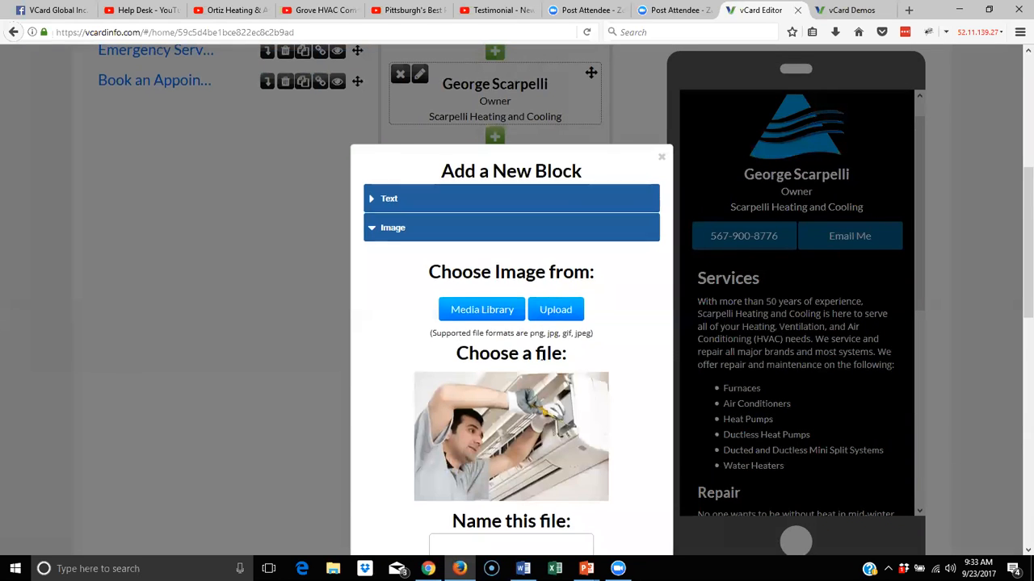
scroll(476, 295, down, 3)
Name the uploaded photo 'work', keep the link as External, and save the image block
click(480, 258)
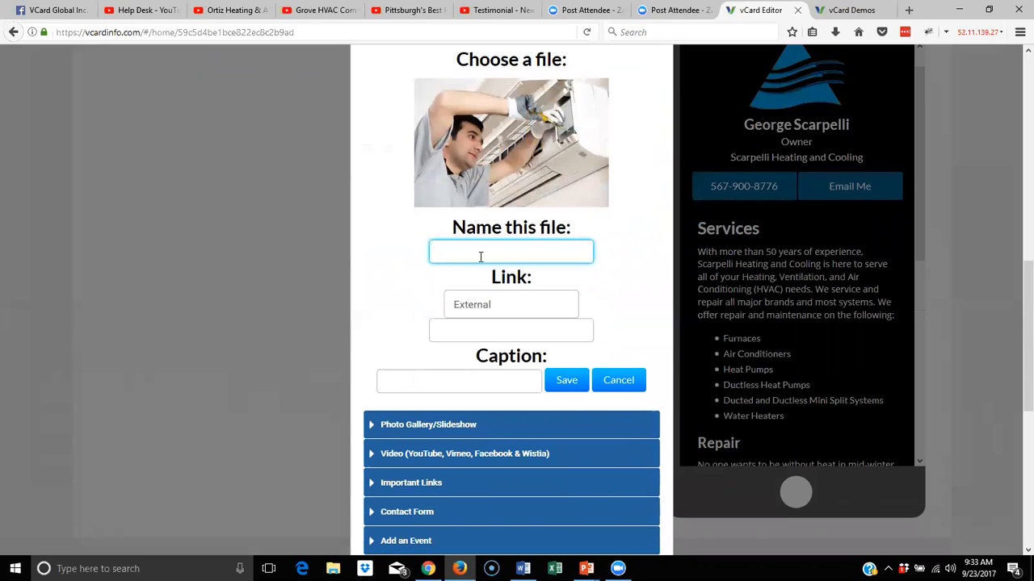
text(work)
click(458, 333)
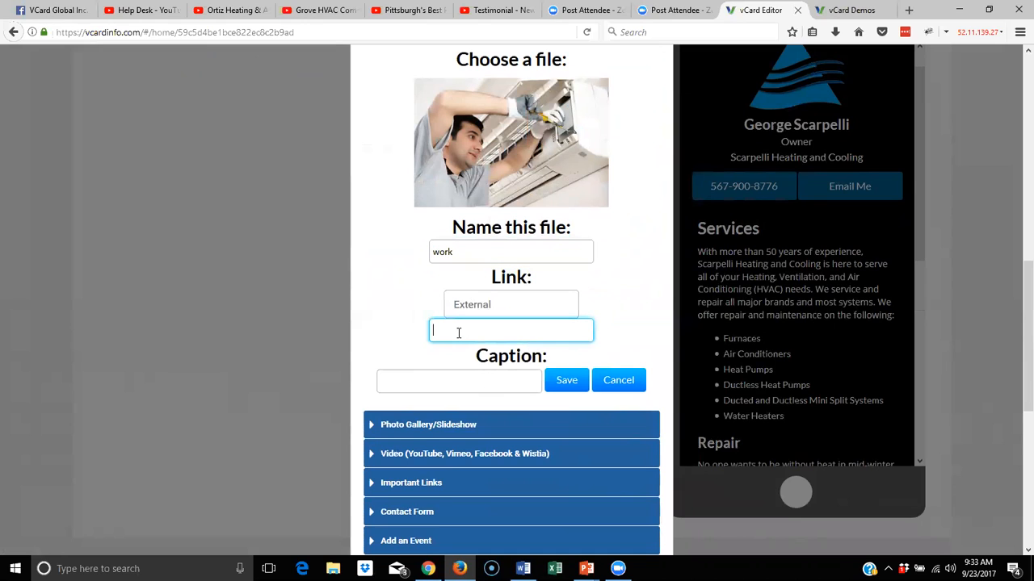
click(505, 313)
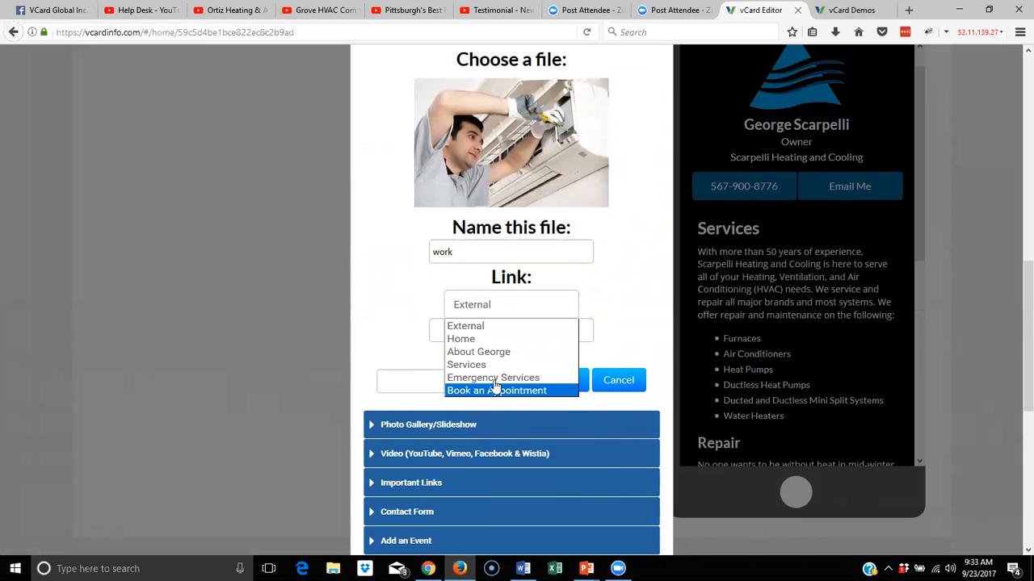
click(601, 302)
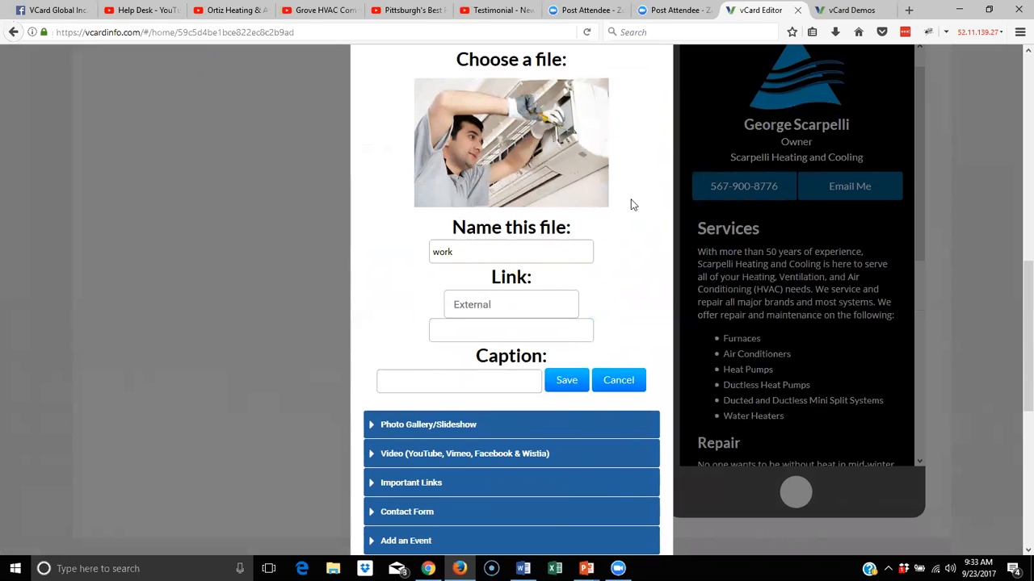
click(453, 387)
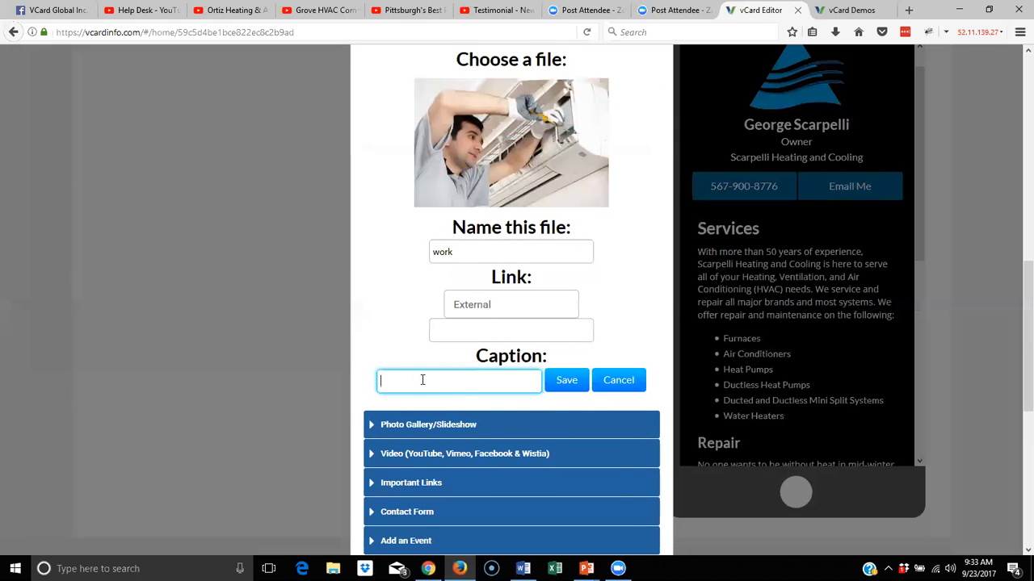
click(567, 382)
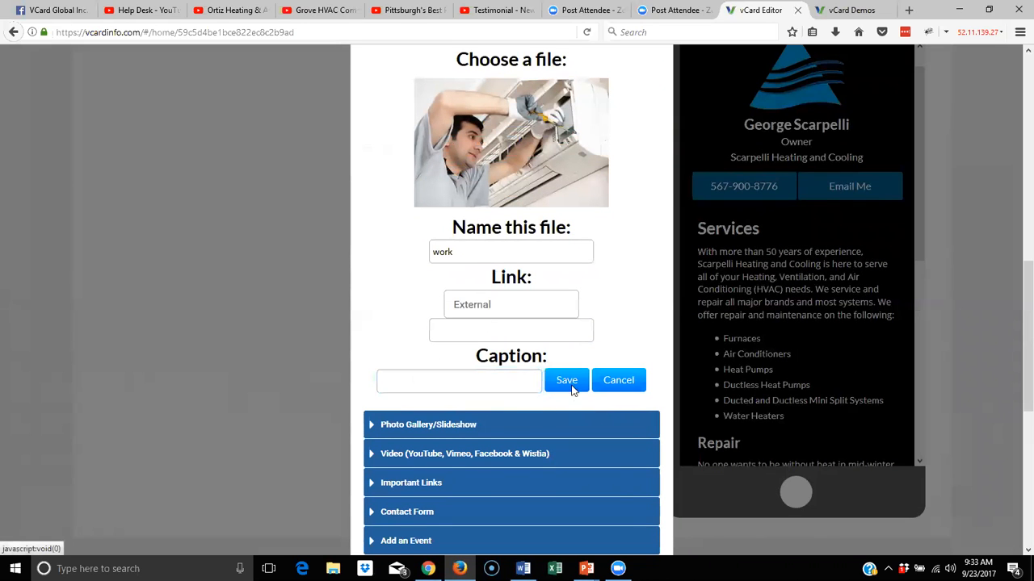
scroll(829, 405, down, 3)
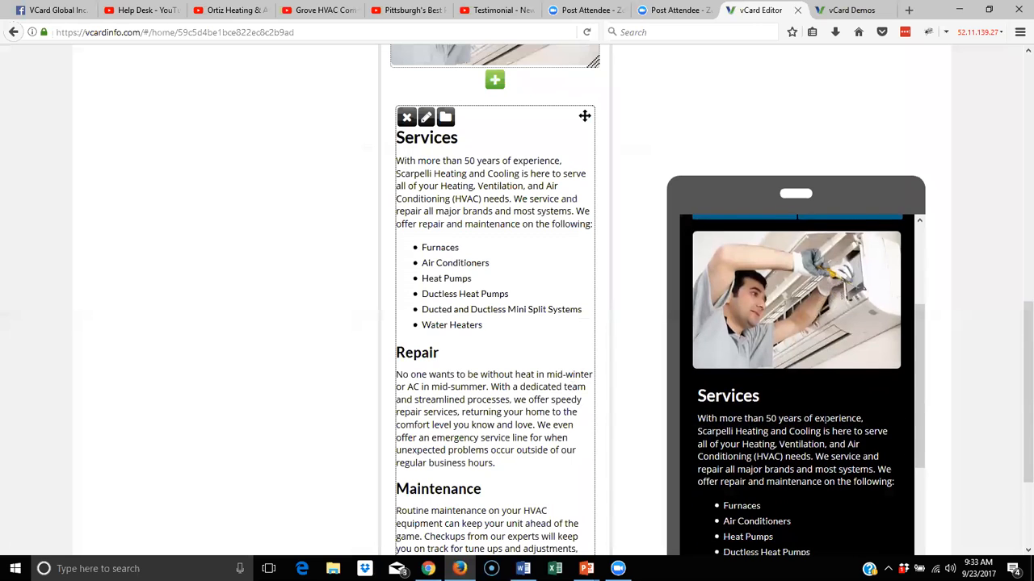
scroll(821, 418, down, 6)
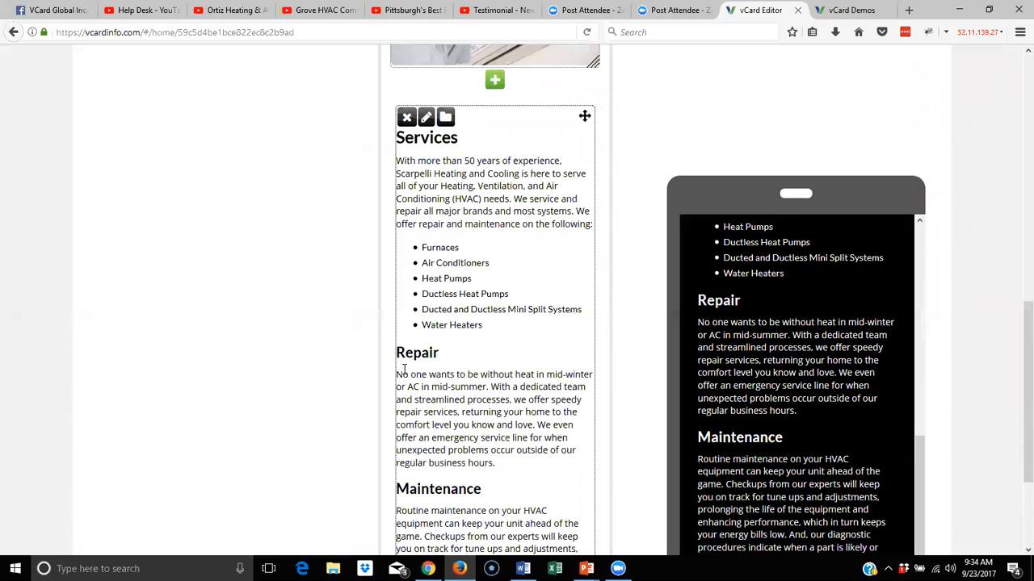
Cut the Maintenance heading and paragraph out of the Services text block and save it
scroll(493, 468, down, 3)
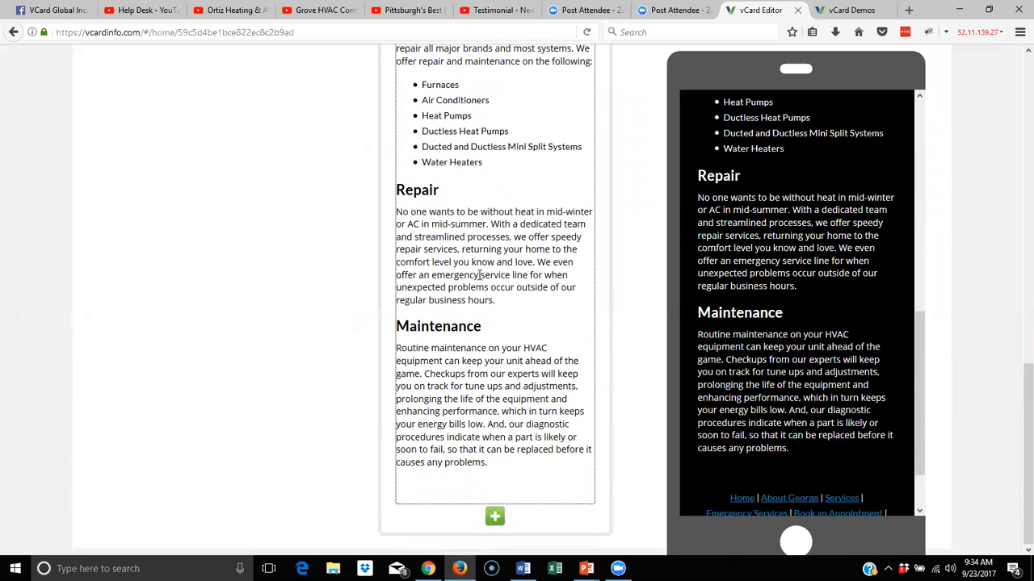
click(395, 327)
drag(396, 327, 508, 466)
key(ctrl+c)
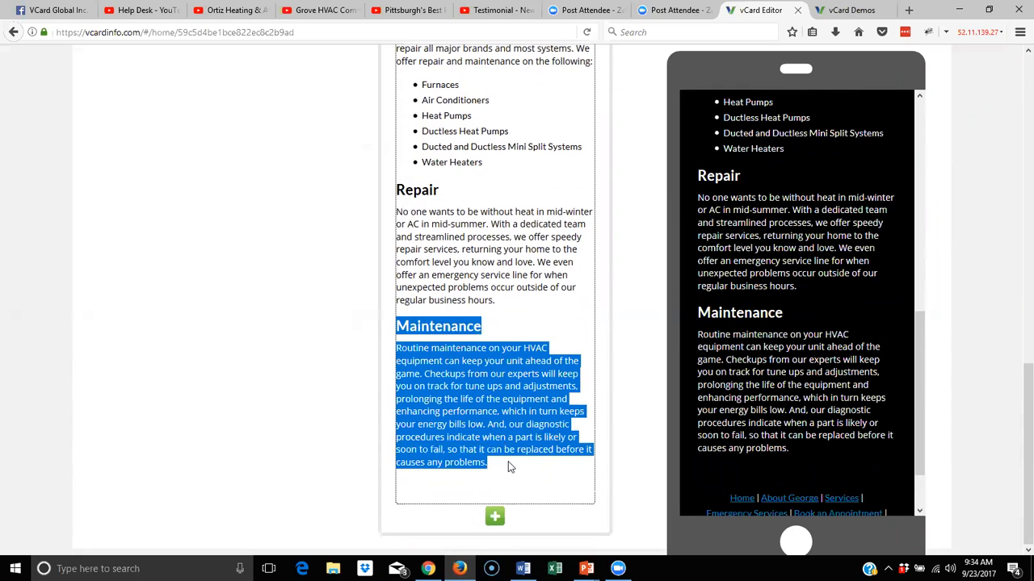
scroll(476, 420, up, 5)
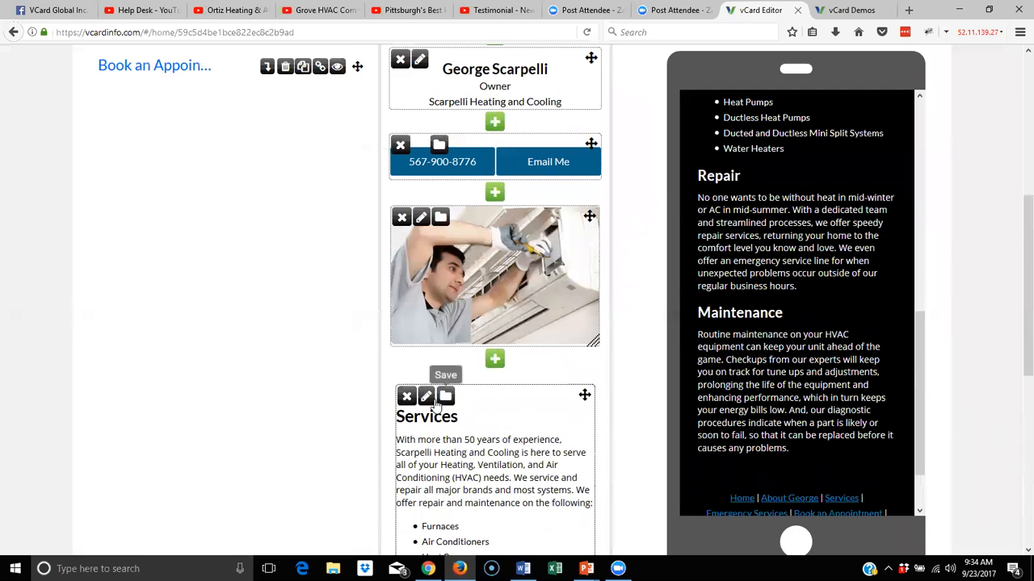
click(425, 397)
scroll(527, 347, down, 8)
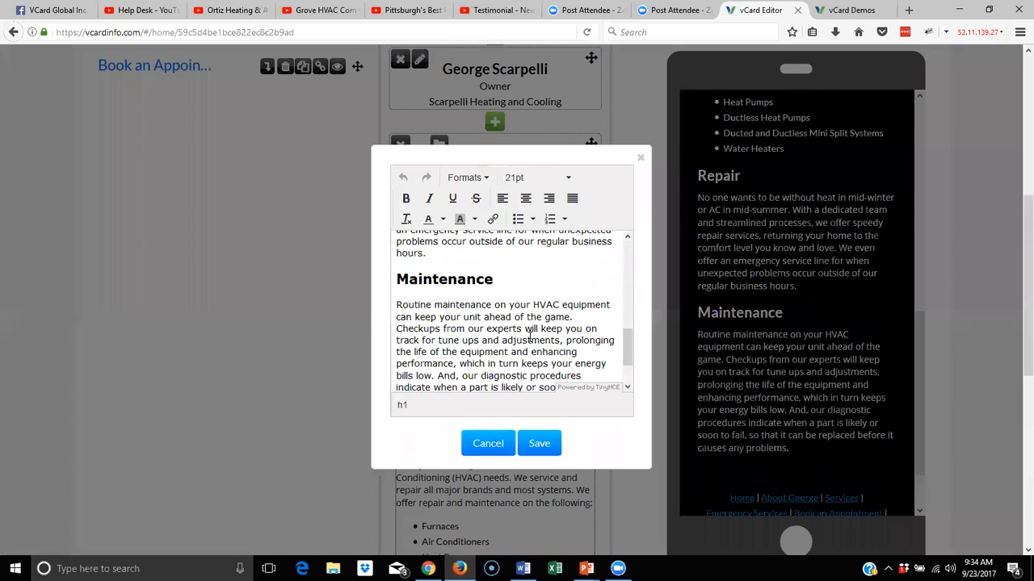
scroll(523, 326, up, 1)
drag(396, 298, 464, 384)
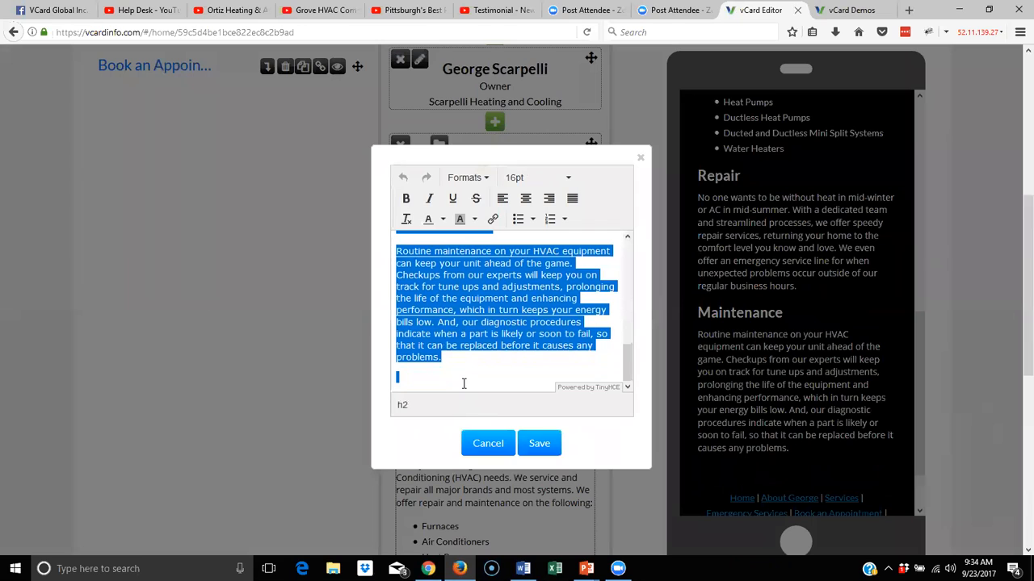
right_click(439, 312)
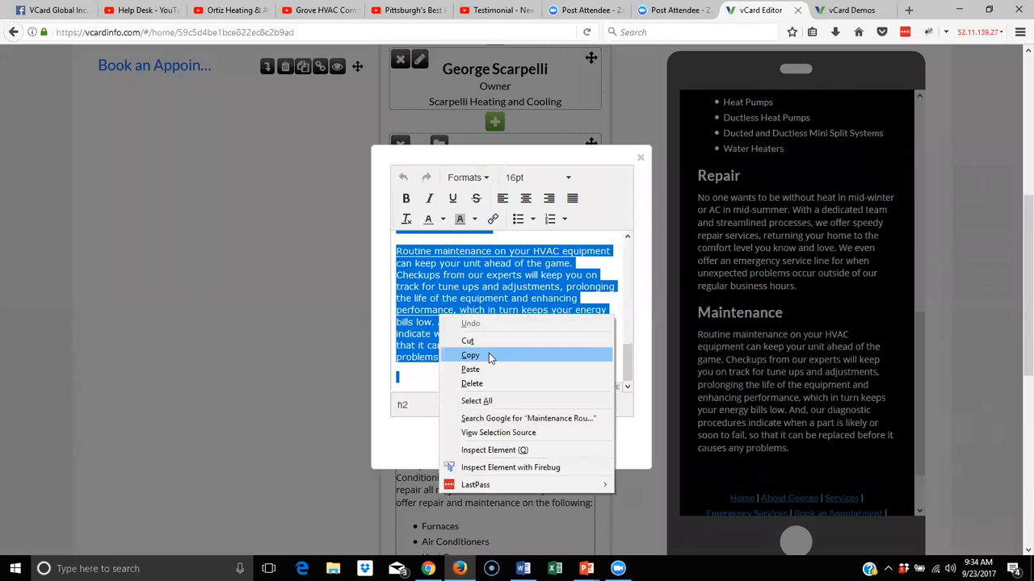
click(485, 341)
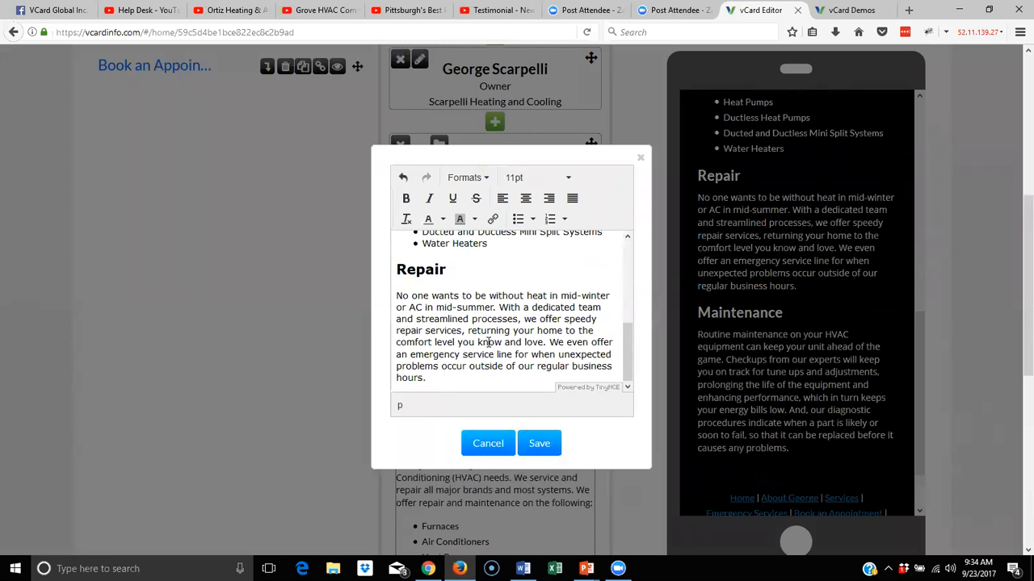
click(538, 443)
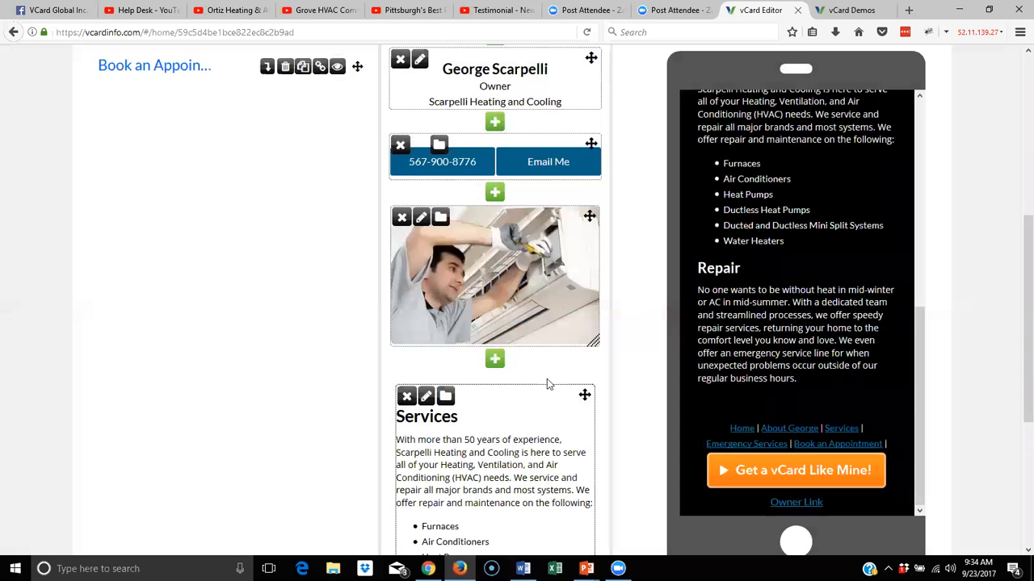
scroll(547, 379, down, 3)
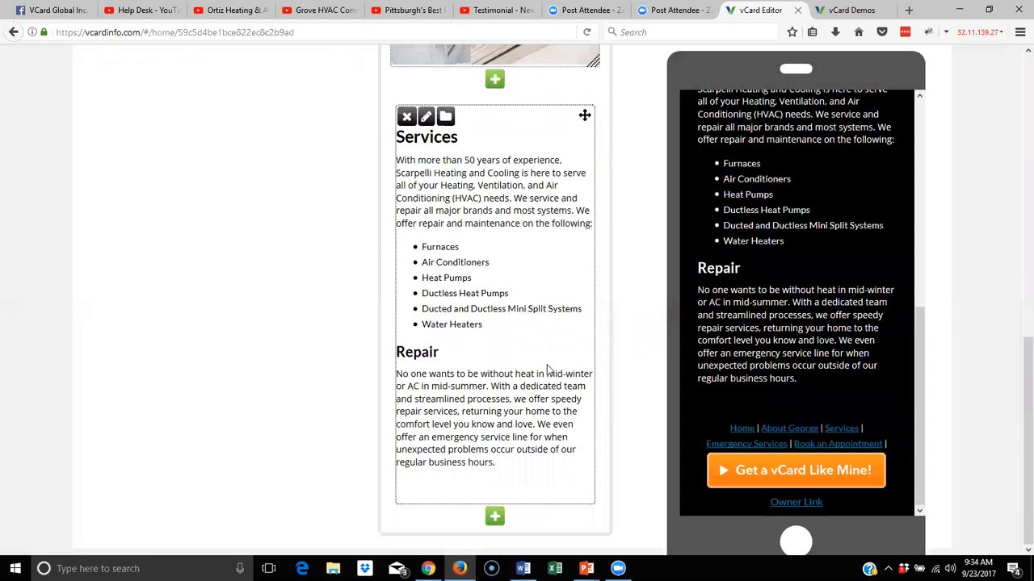
Add a new text block below Services and paste the Maintenance heading and paragraph into it
click(494, 517)
click(406, 205)
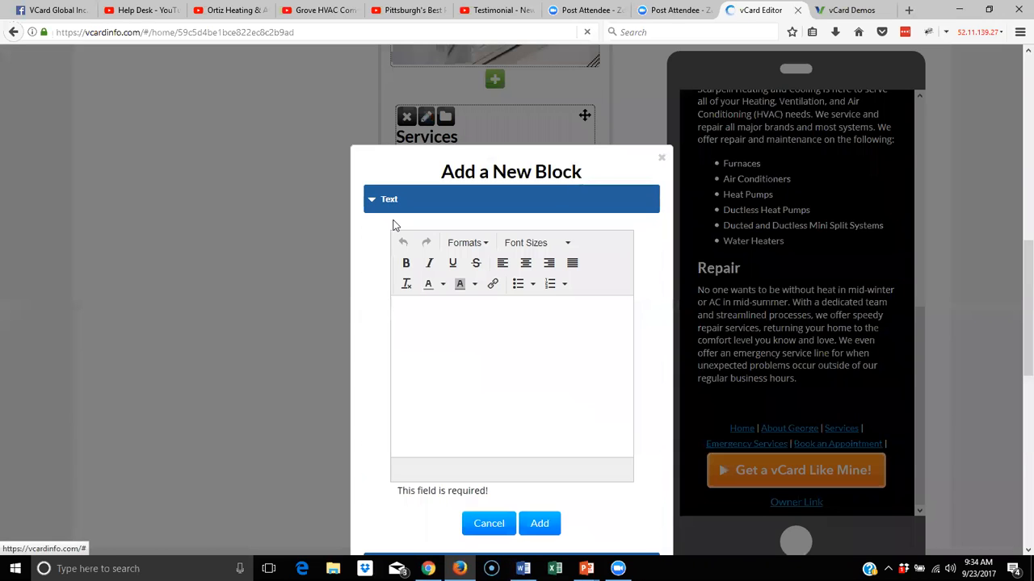
right_click(415, 323)
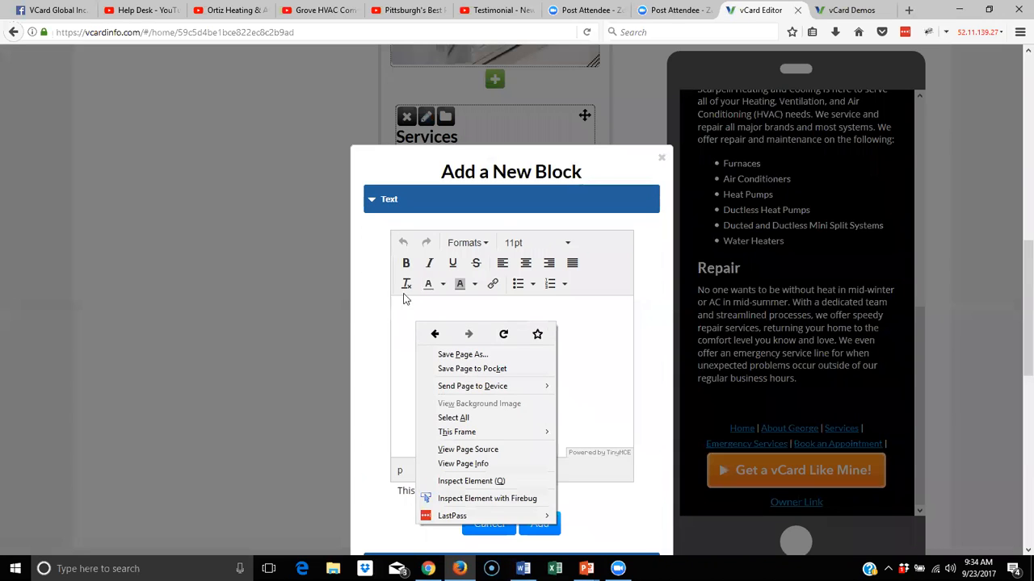
right_click(401, 311)
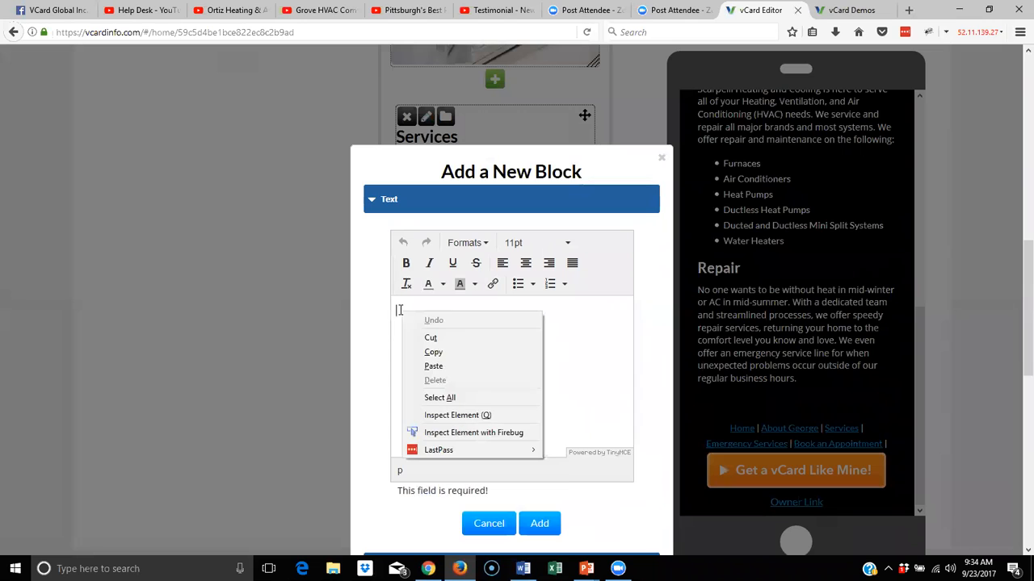
right_click(566, 331)
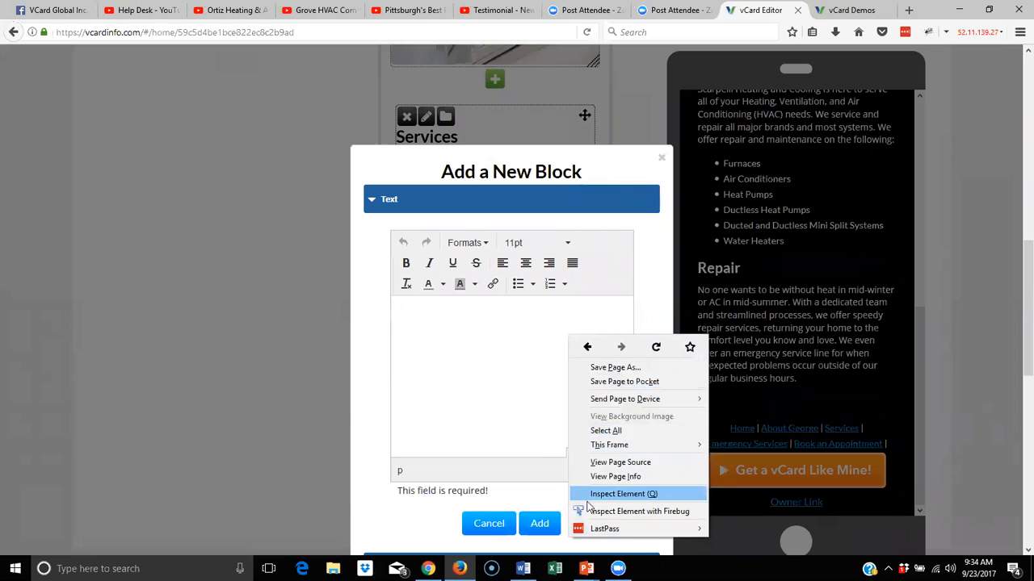
right_click(398, 310)
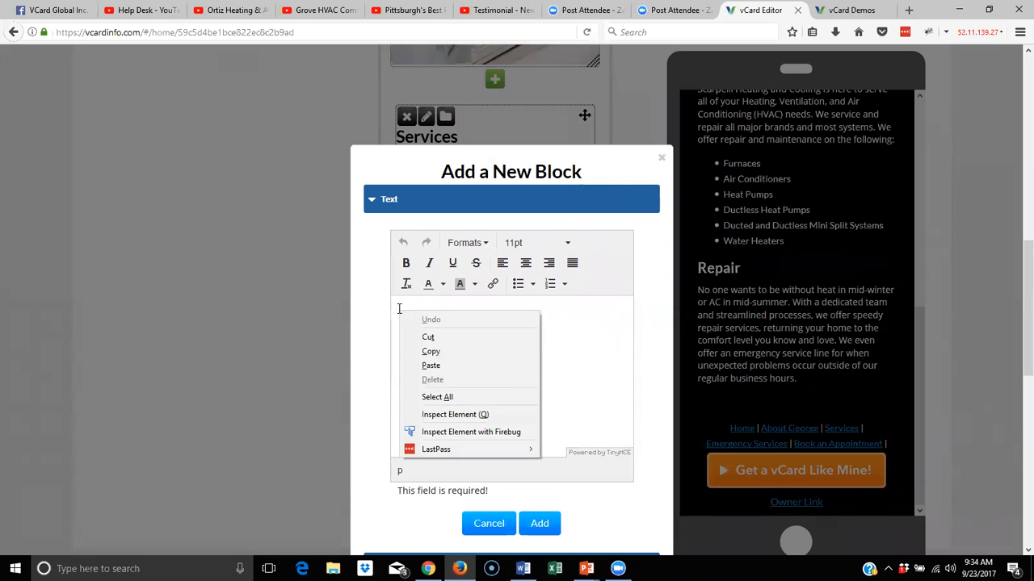
click(443, 365)
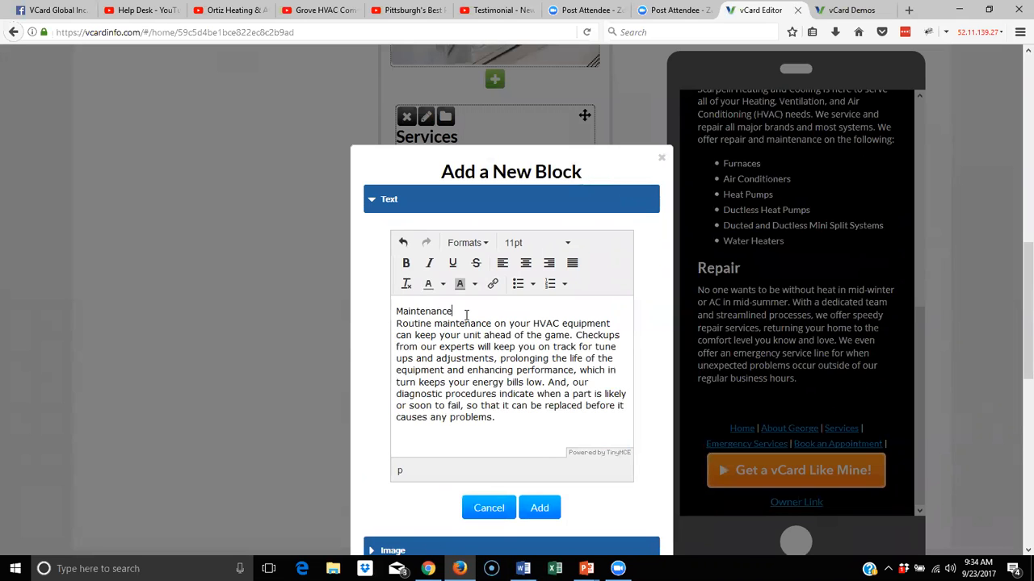
key(Return)
drag(469, 312, 396, 311)
click(396, 311)
drag(470, 315, 378, 306)
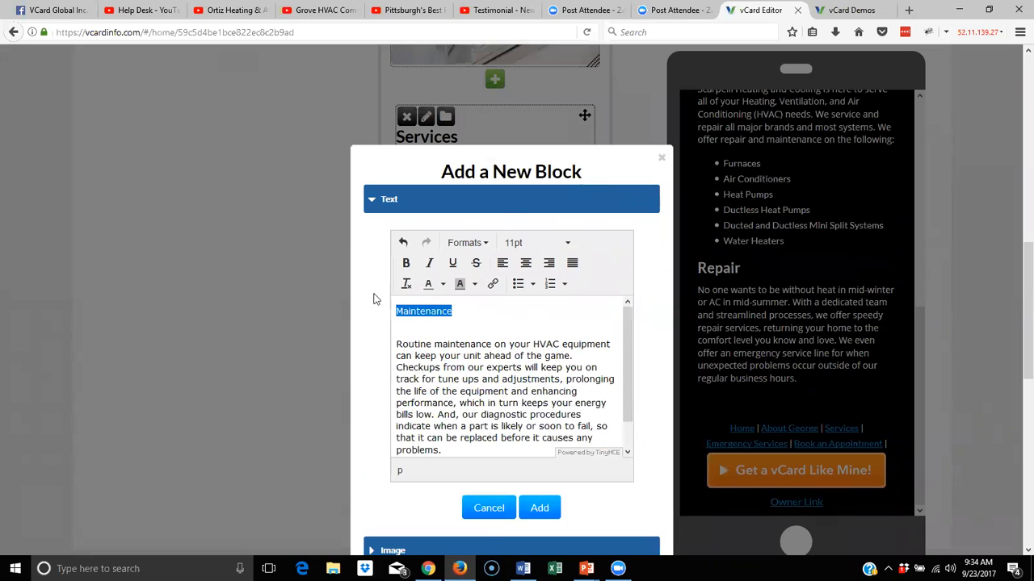
Format Maintenance as a Header 2 heading and add the text block to the page
click(476, 243)
mouse_move(480, 265)
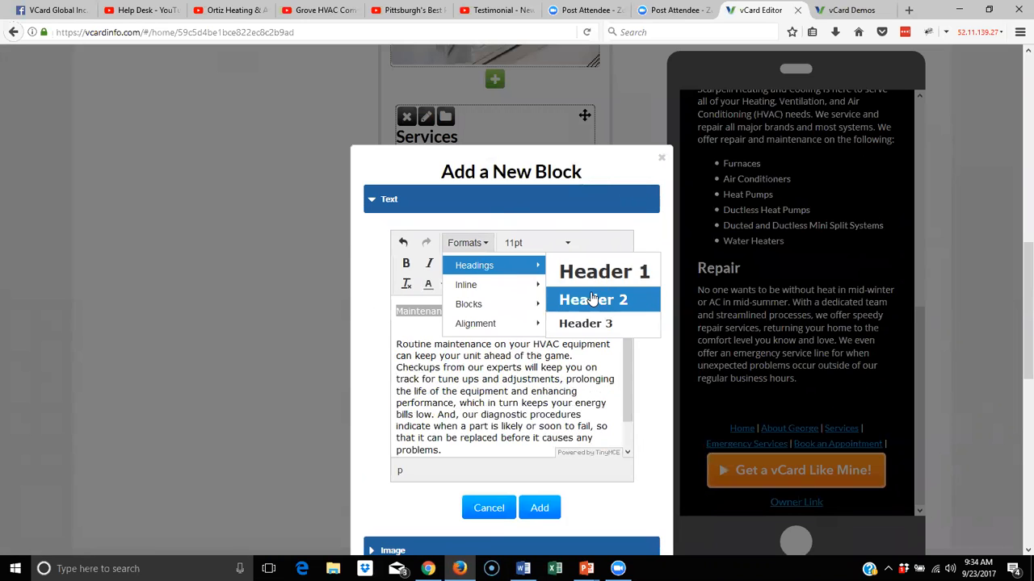
click(598, 300)
click(456, 339)
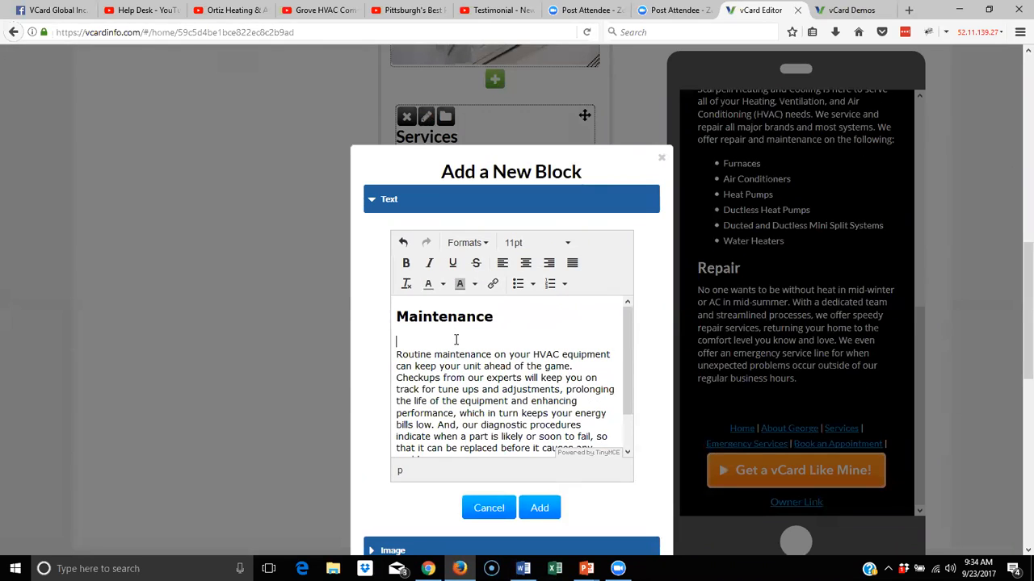
key(BackSpace)
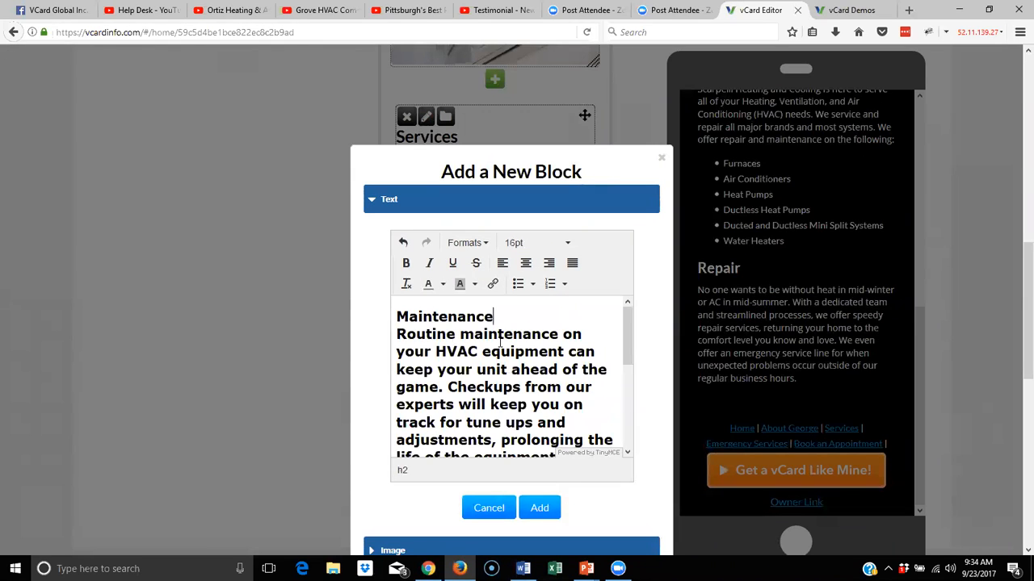
key(ctrl+z)
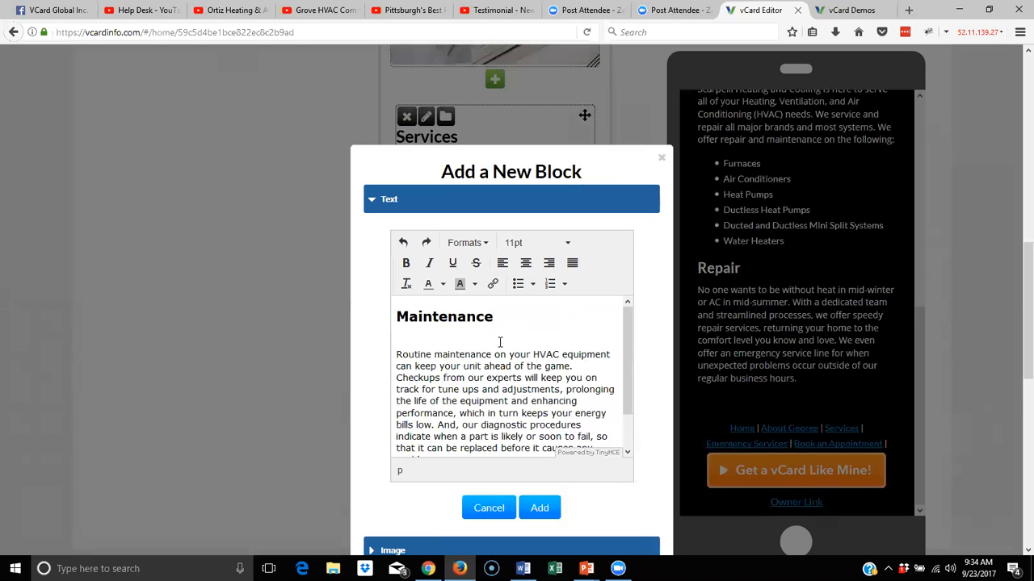
click(423, 320)
click(517, 314)
key(Delete)
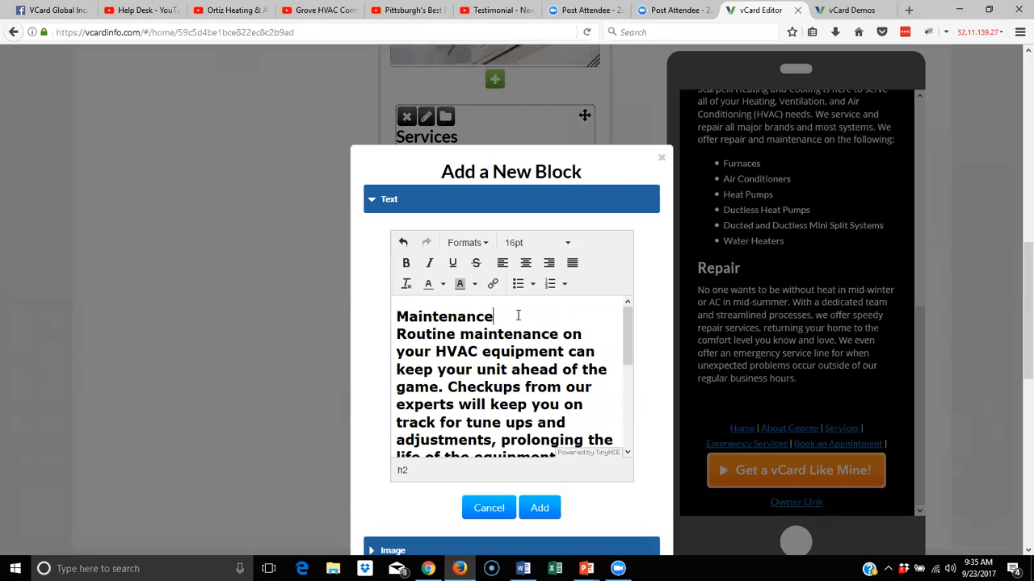
key(ctrl+z)
scroll(501, 412, down, 2)
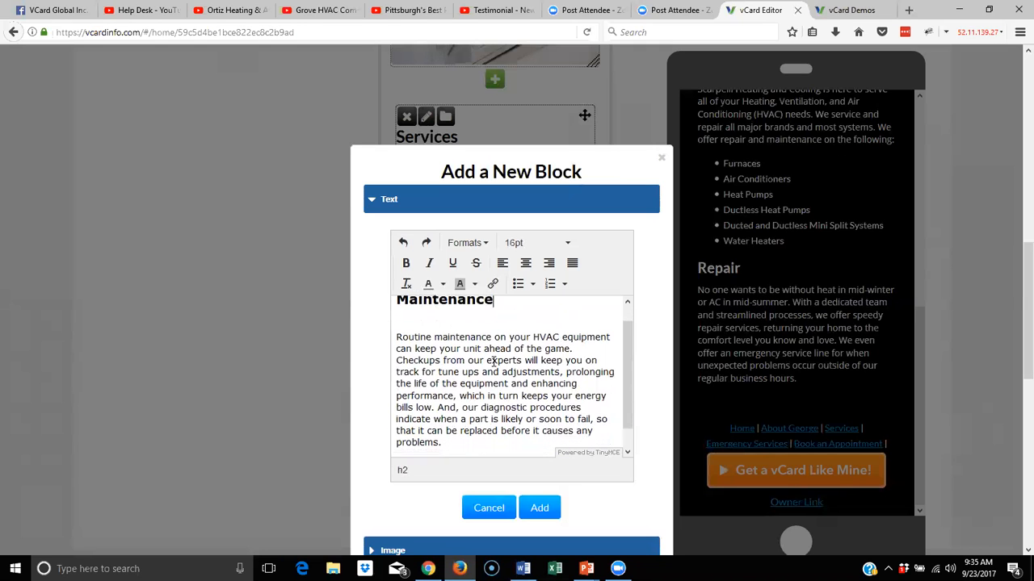
click(542, 508)
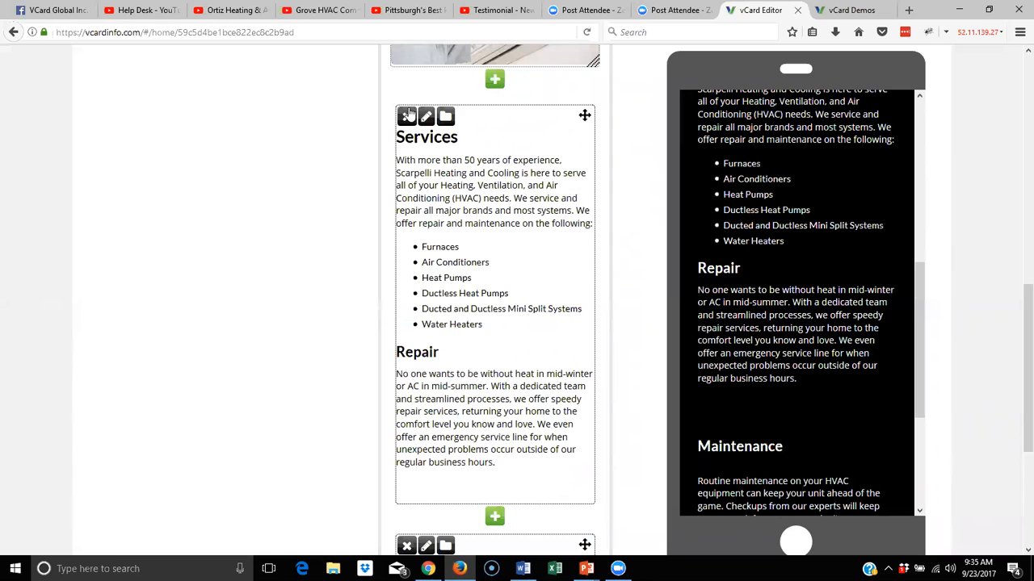
Delete the trailing empty line after the Repair paragraph in the Services text and save
click(426, 118)
scroll(549, 347, down, 3)
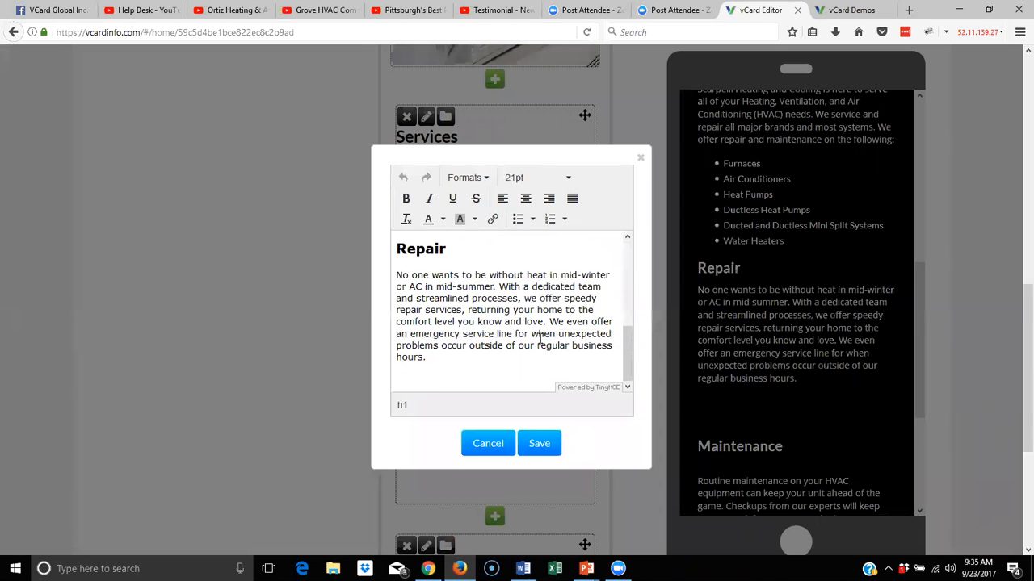
click(485, 377)
key(BackSpace)
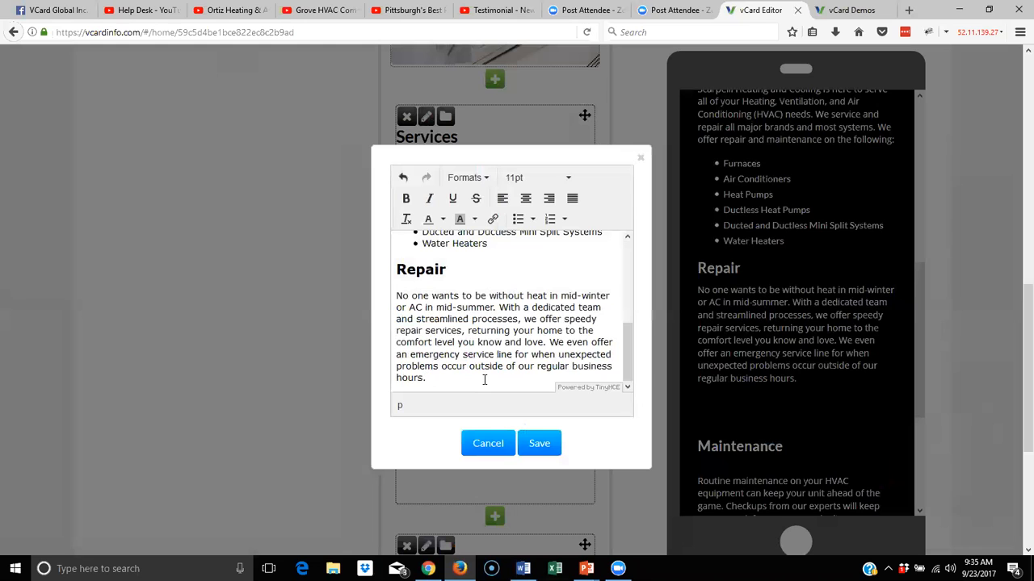
click(538, 443)
scroll(565, 369, down, 5)
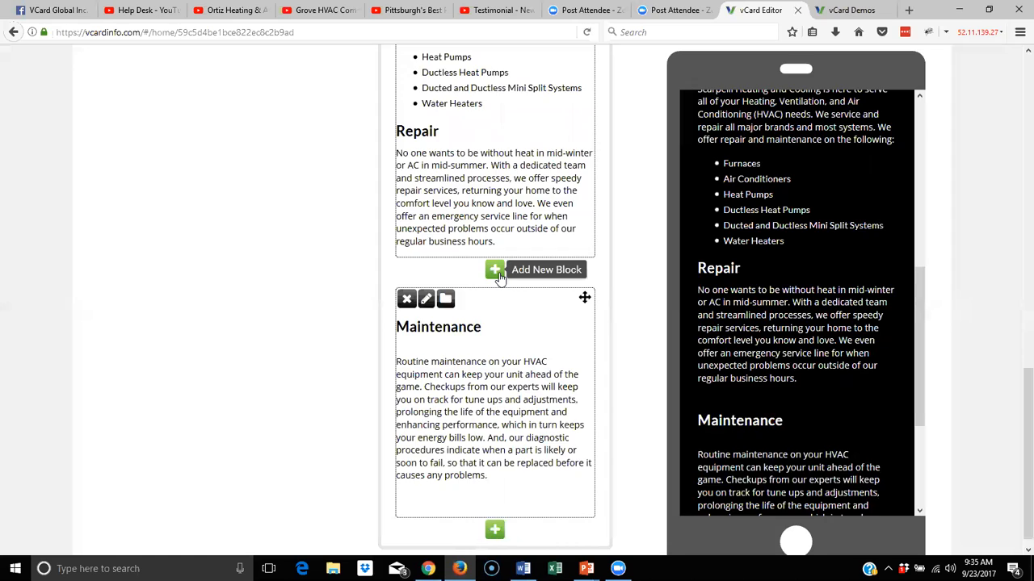
Upload the technician repair photo into a new image block, name it 'hvac repair', and save
click(495, 270)
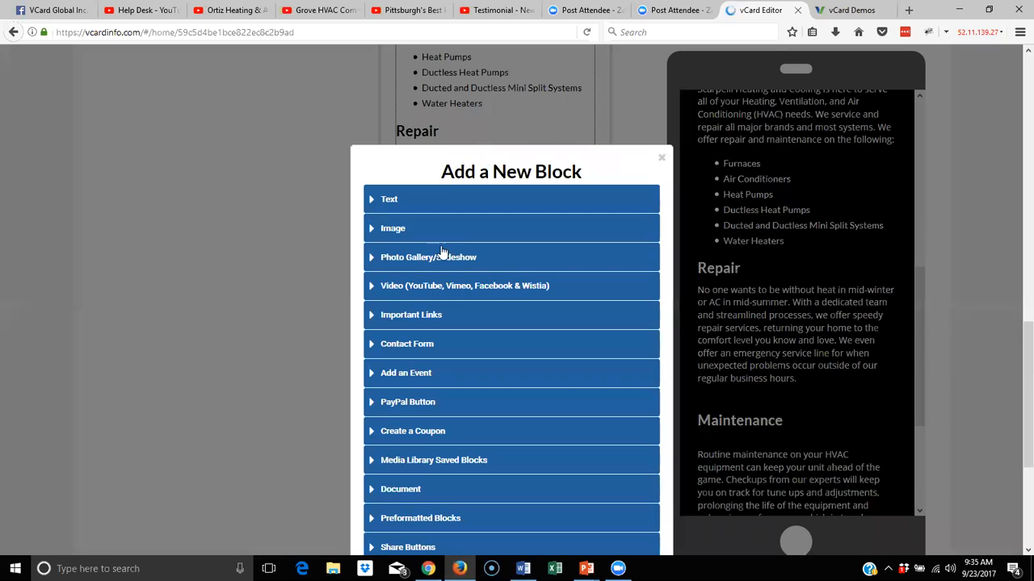
click(404, 231)
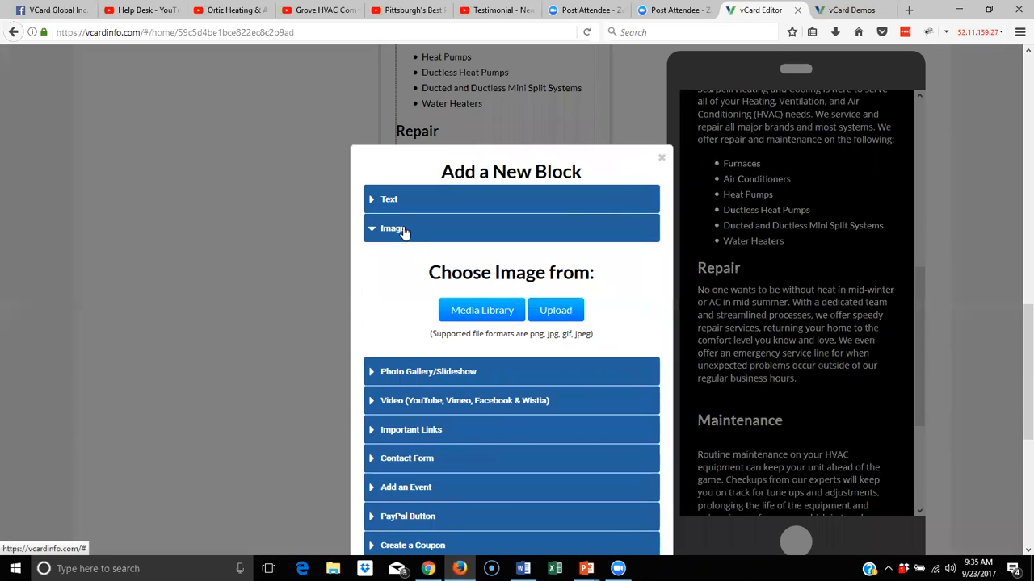
click(563, 312)
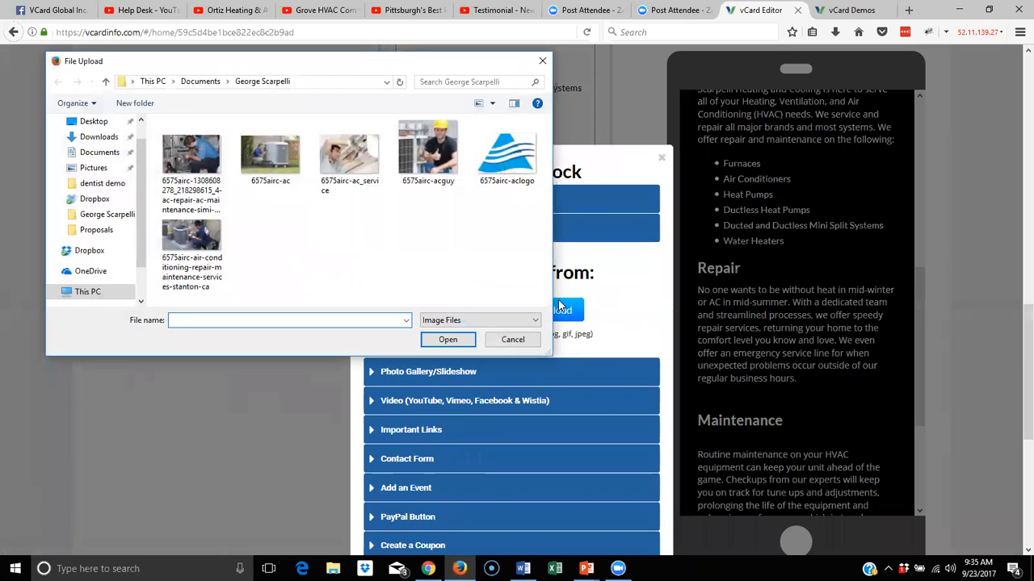
click(192, 147)
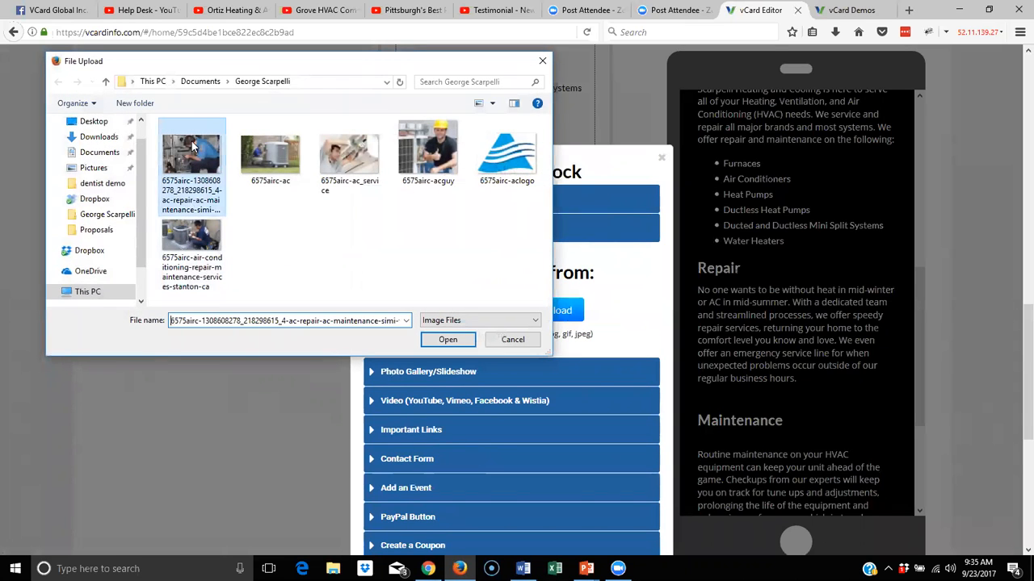
click(456, 345)
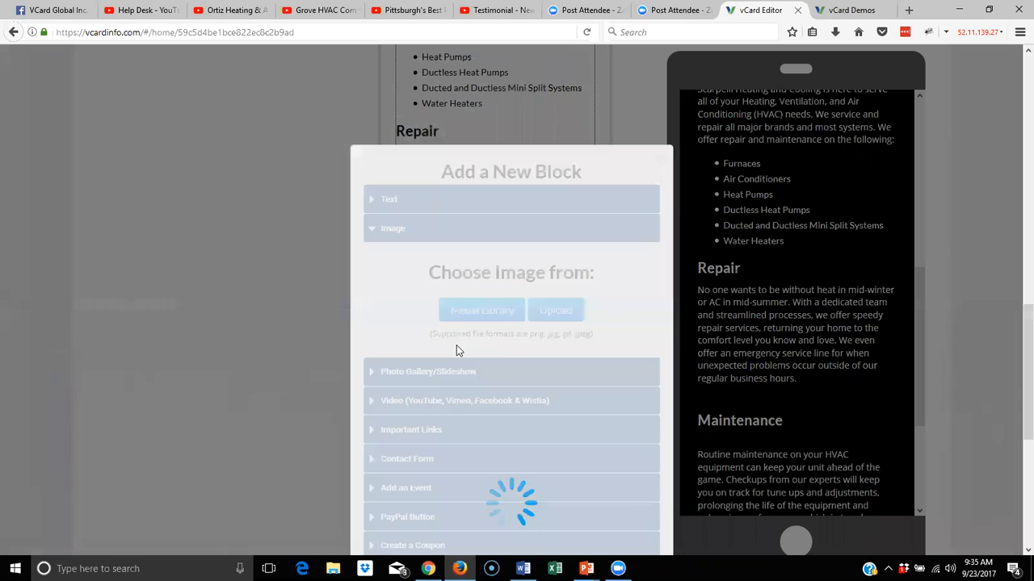
scroll(624, 424, down, 5)
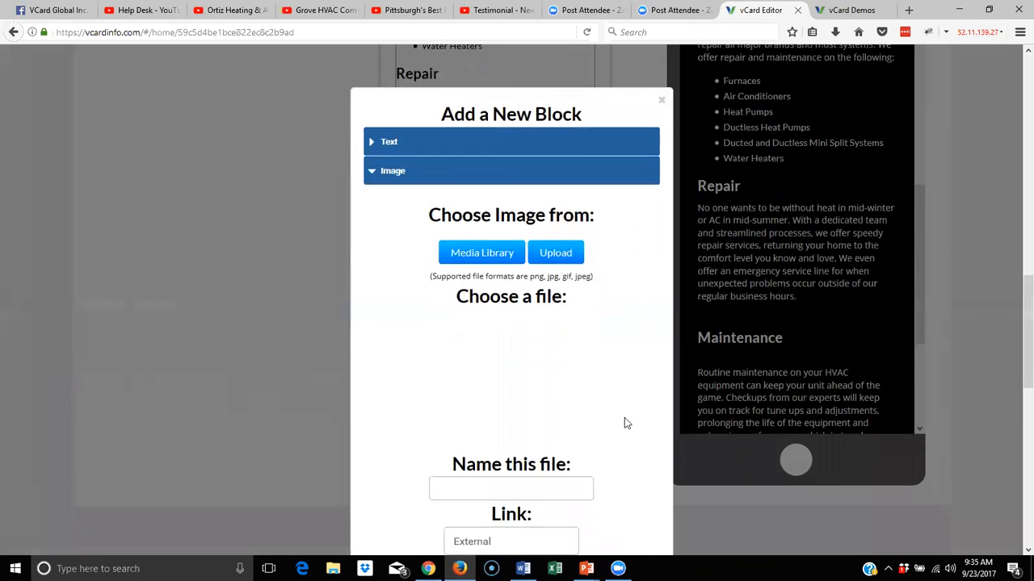
click(525, 252)
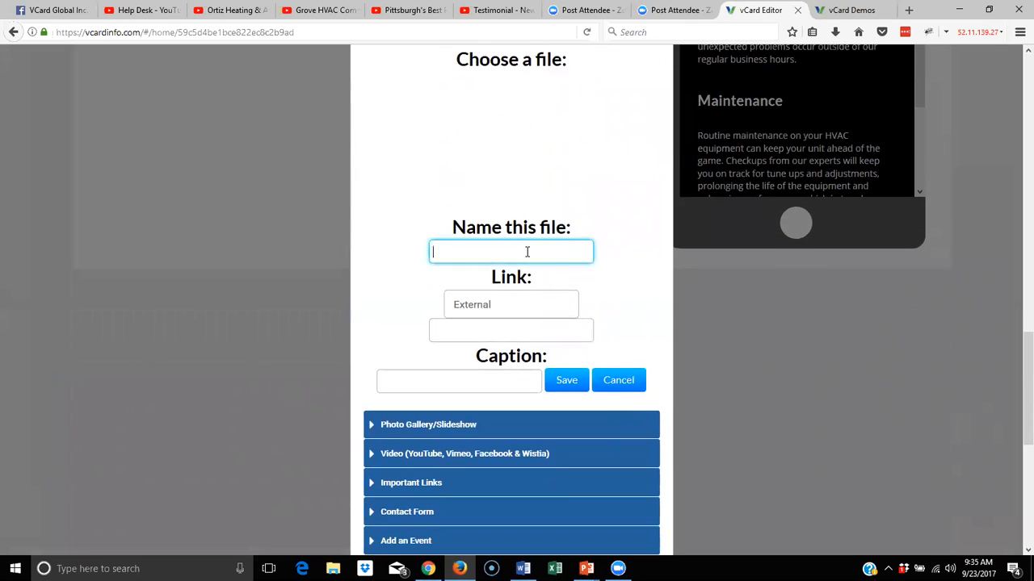
text(hvac repair)
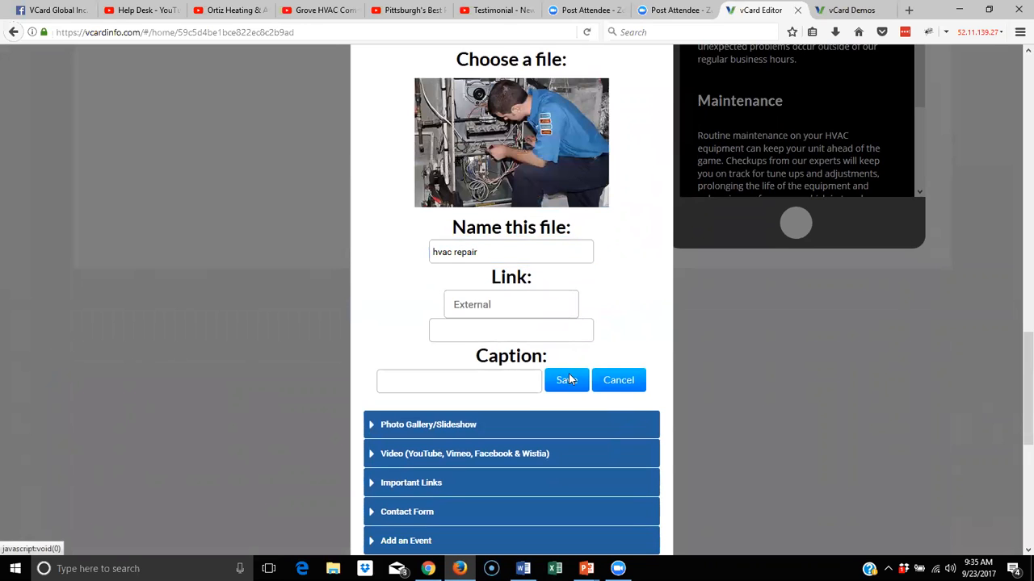
click(565, 378)
scroll(857, 271, down, 3)
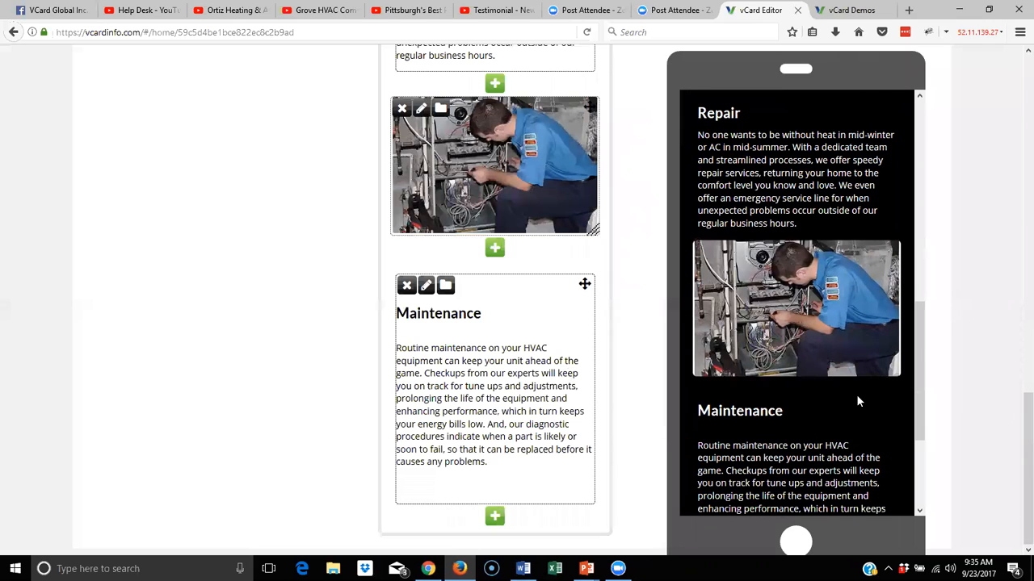
scroll(857, 400, down, 3)
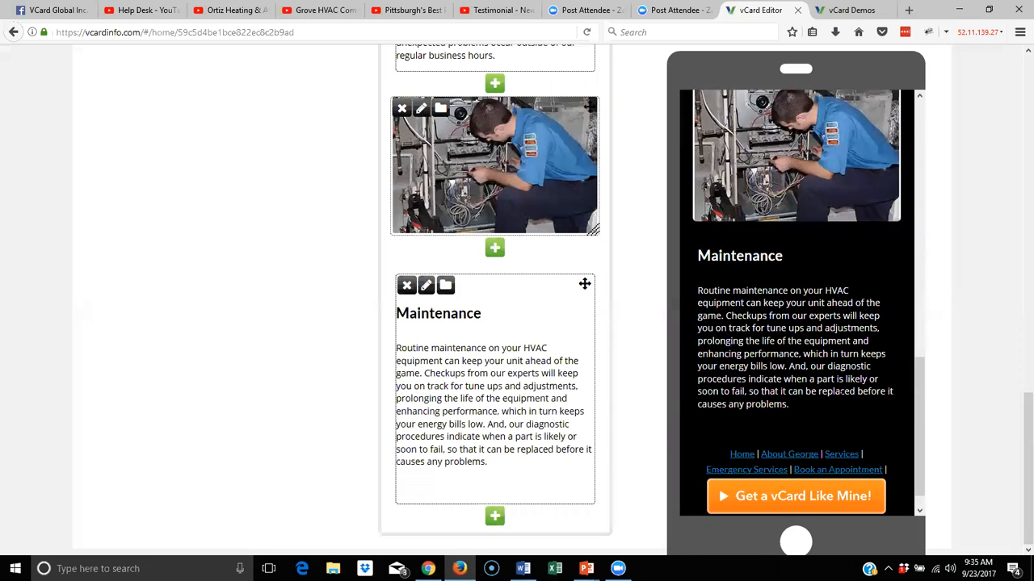
scroll(817, 382, up, 5)
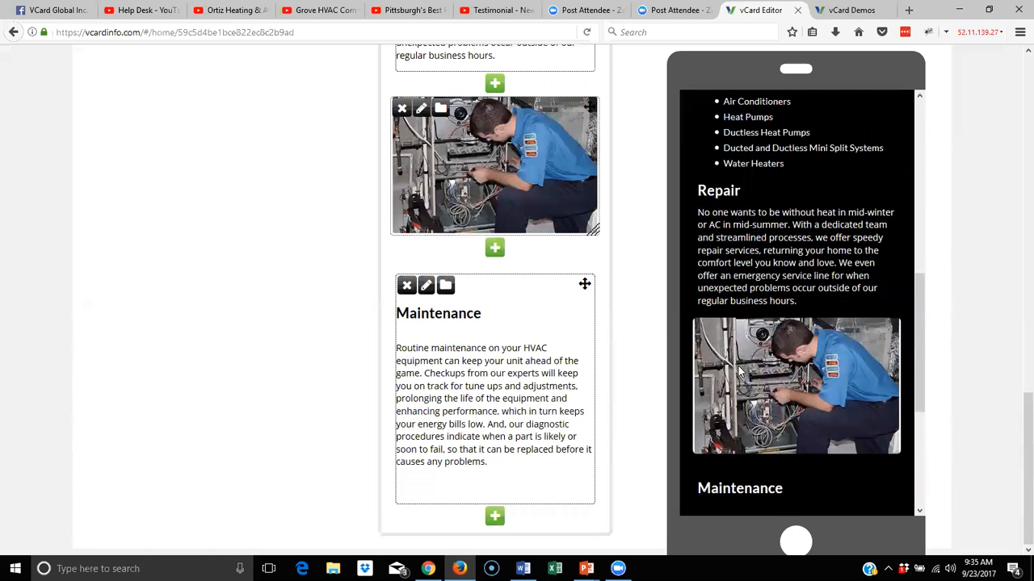
scroll(543, 287, up, 3)
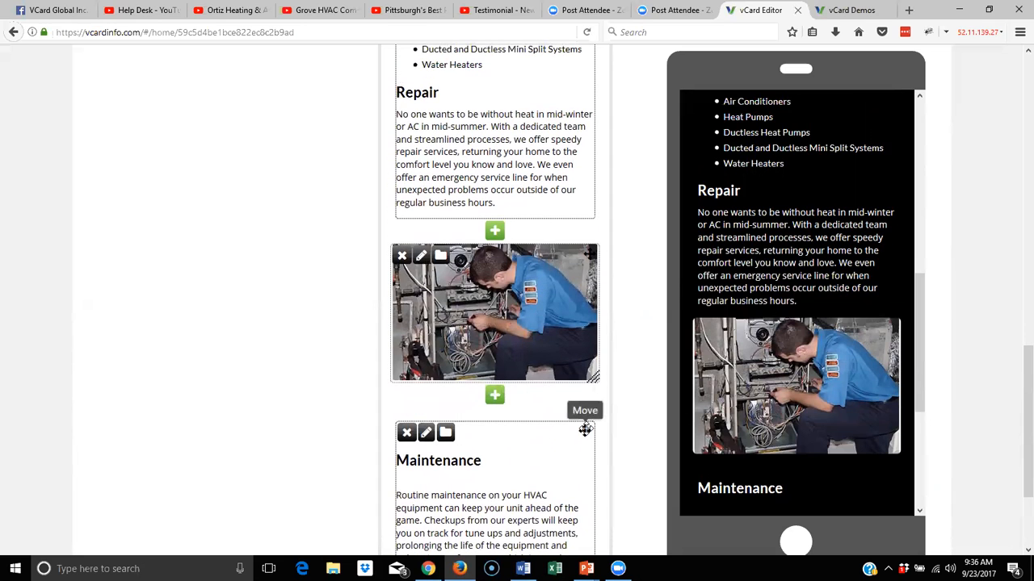
drag(585, 430, 575, 533)
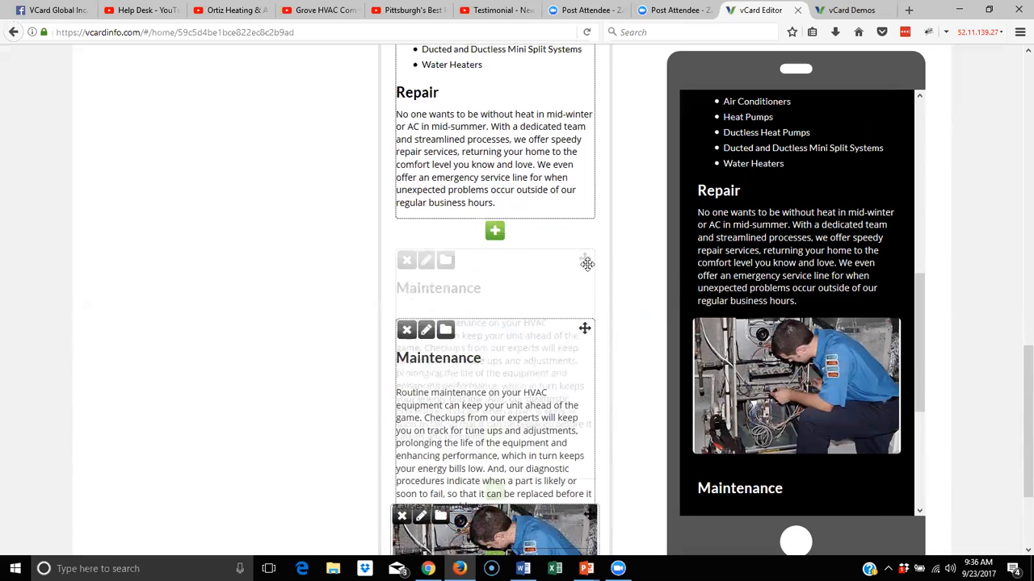
scroll(644, 348, down, 2)
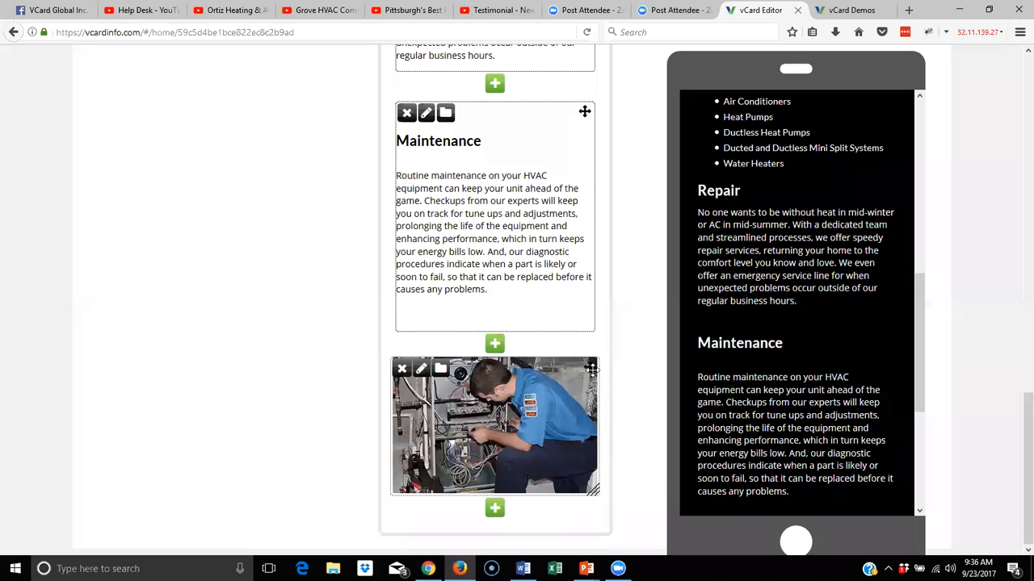
drag(589, 365, 611, 129)
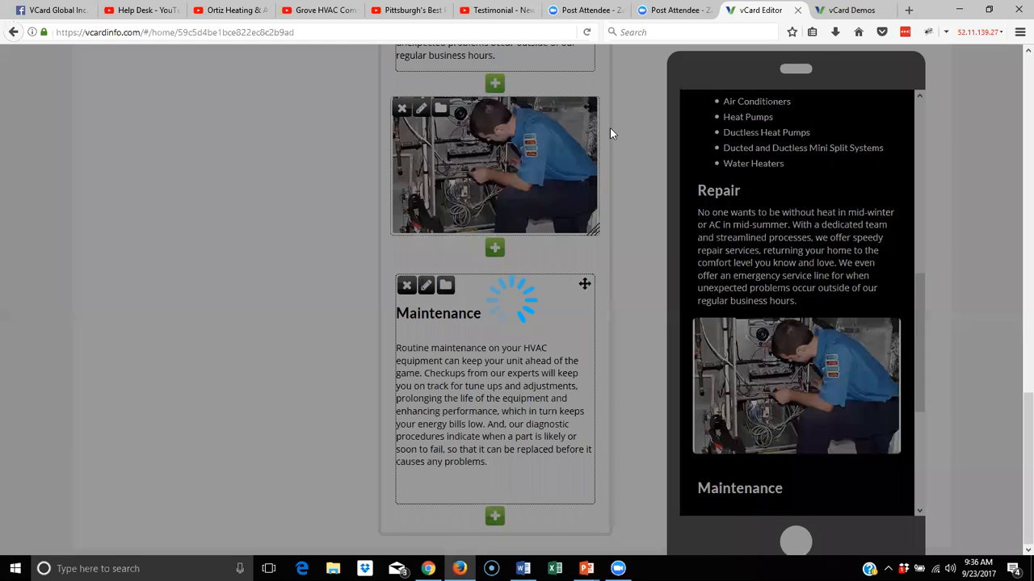
scroll(641, 156, up, 3)
scroll(642, 159, up, 3)
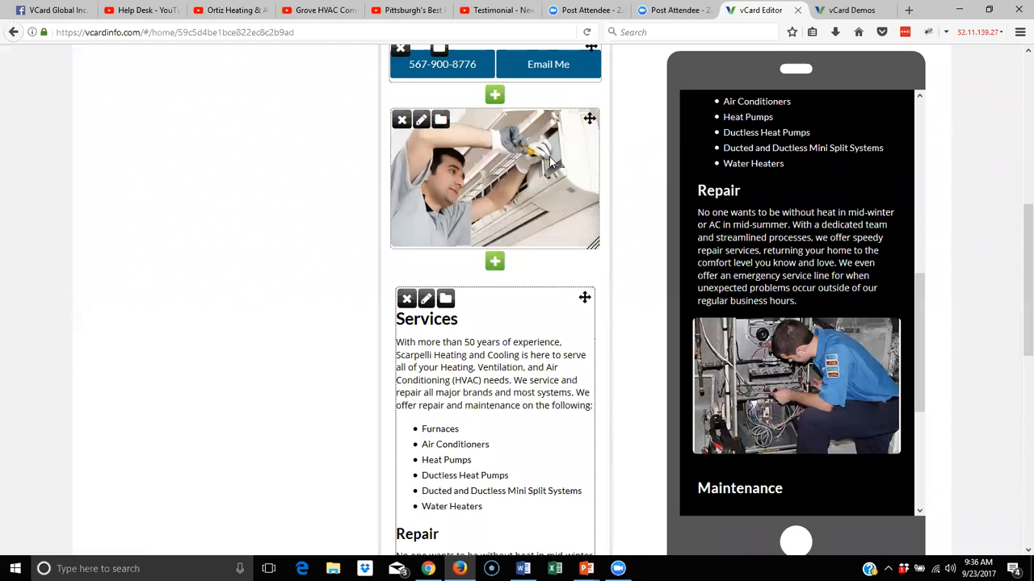
scroll(551, 161, up, 3)
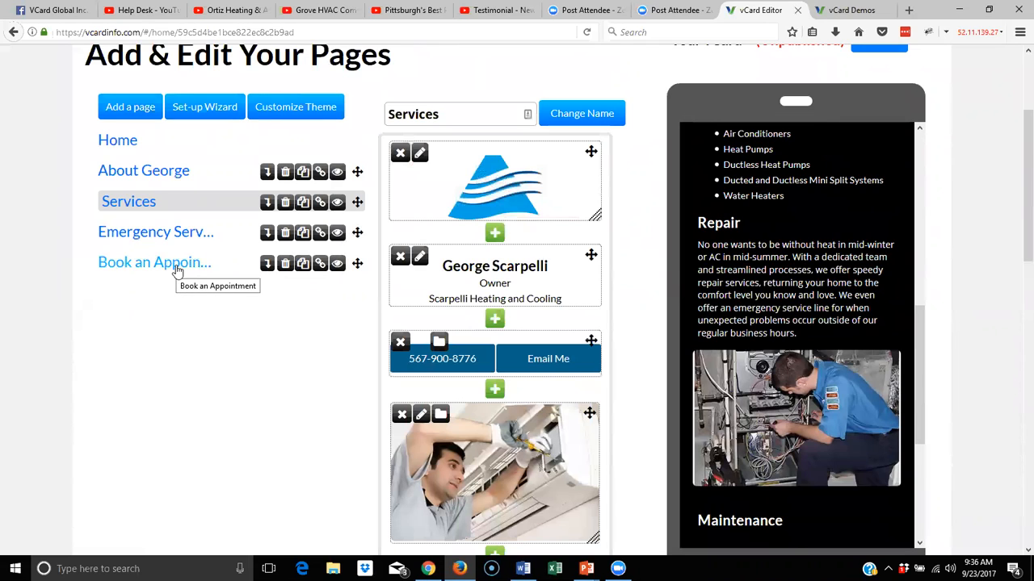
Create a new page named 'Testimonials' and open it for editing
click(137, 110)
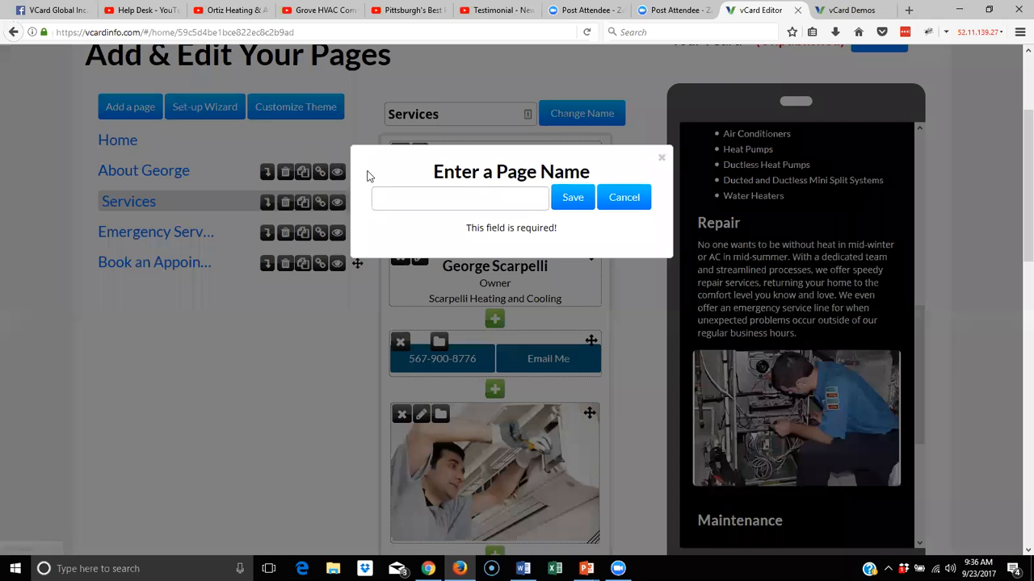
click(450, 199)
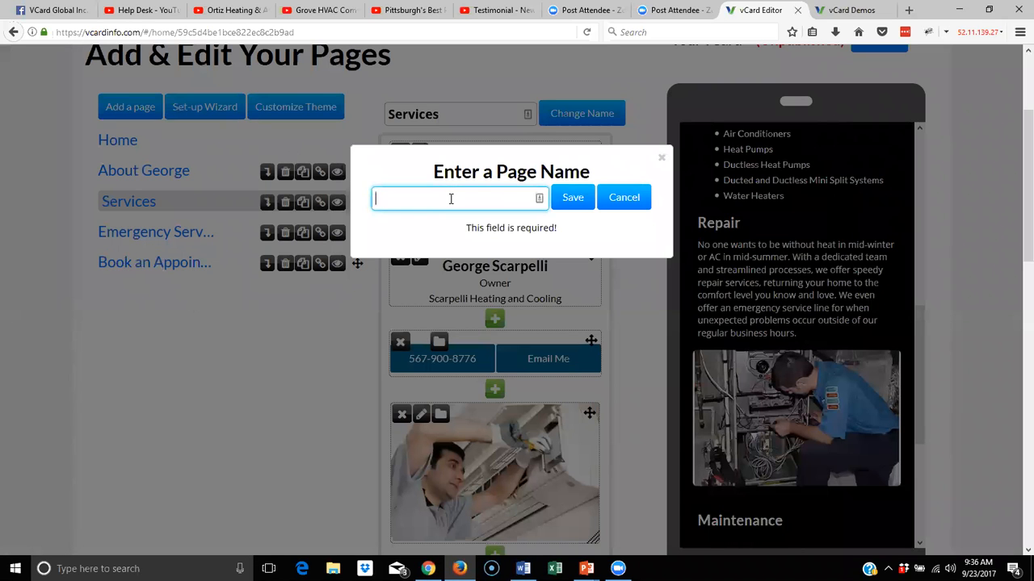
text(TEs)
key(BackSpace)
key(BackSpace)
text(estimonials)
click(576, 202)
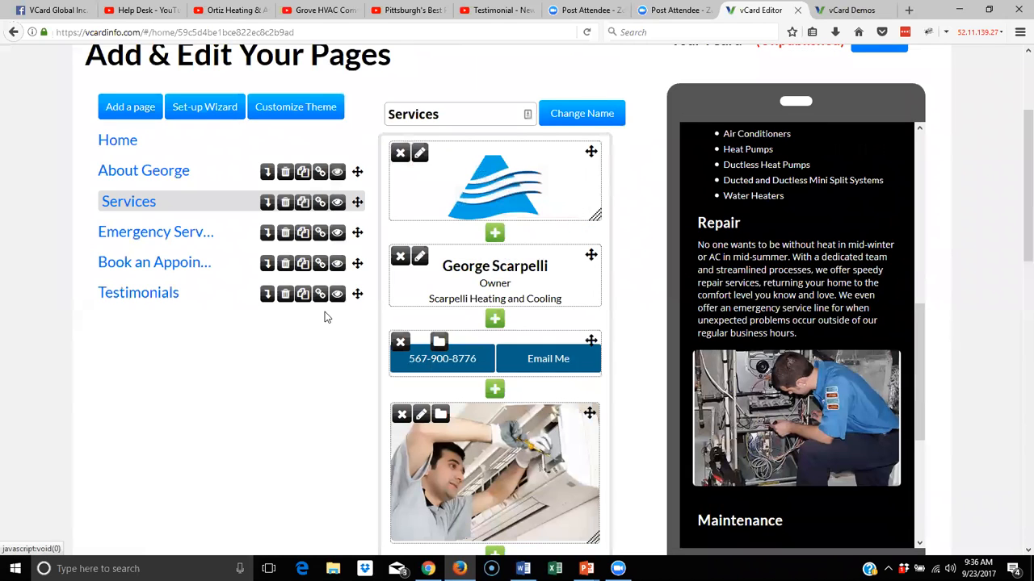
click(138, 294)
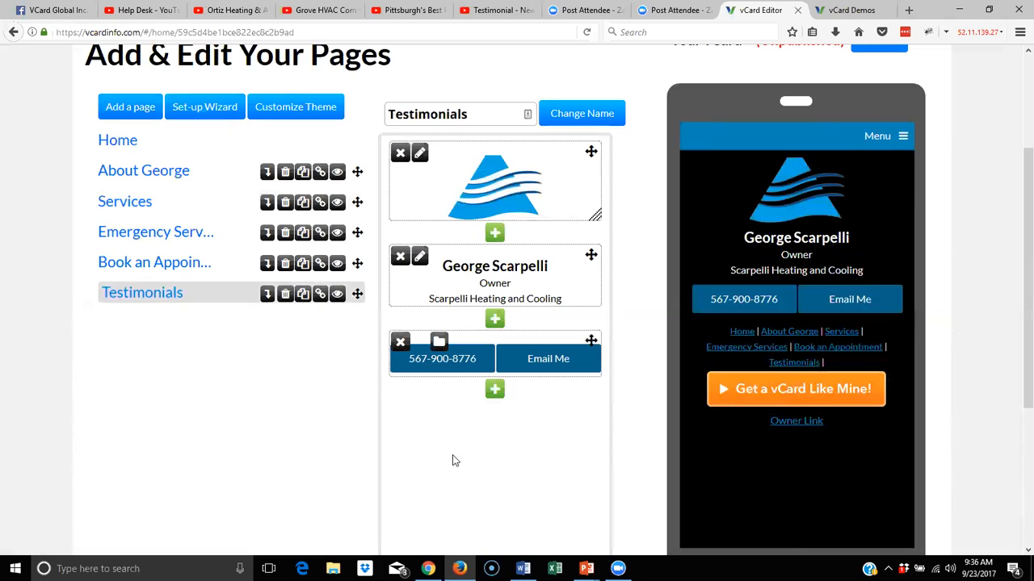
Copy the Pittsburgh's Best testimonial video's embed code with suggested videos turned off
click(414, 10)
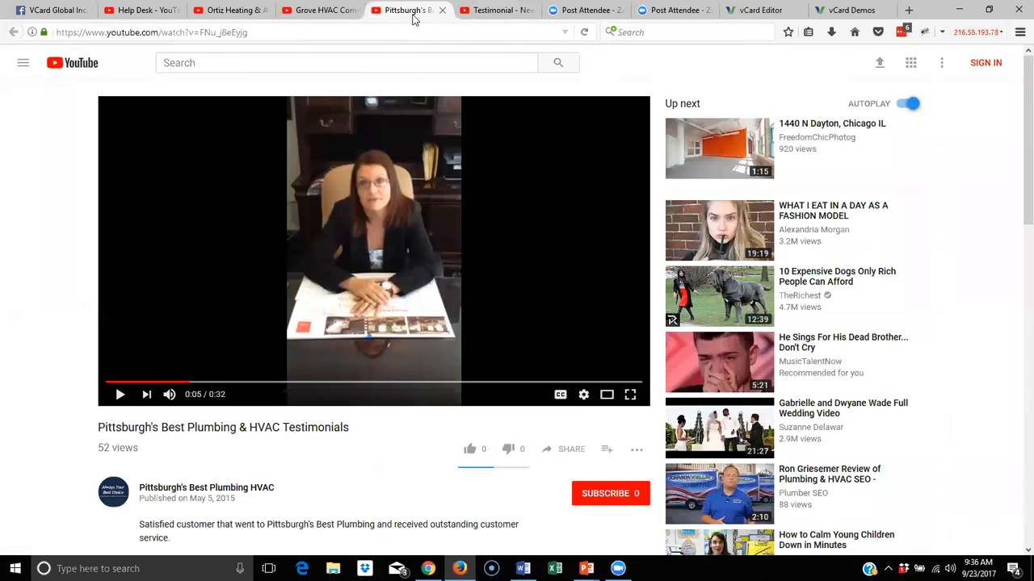
scroll(457, 268, down, 2)
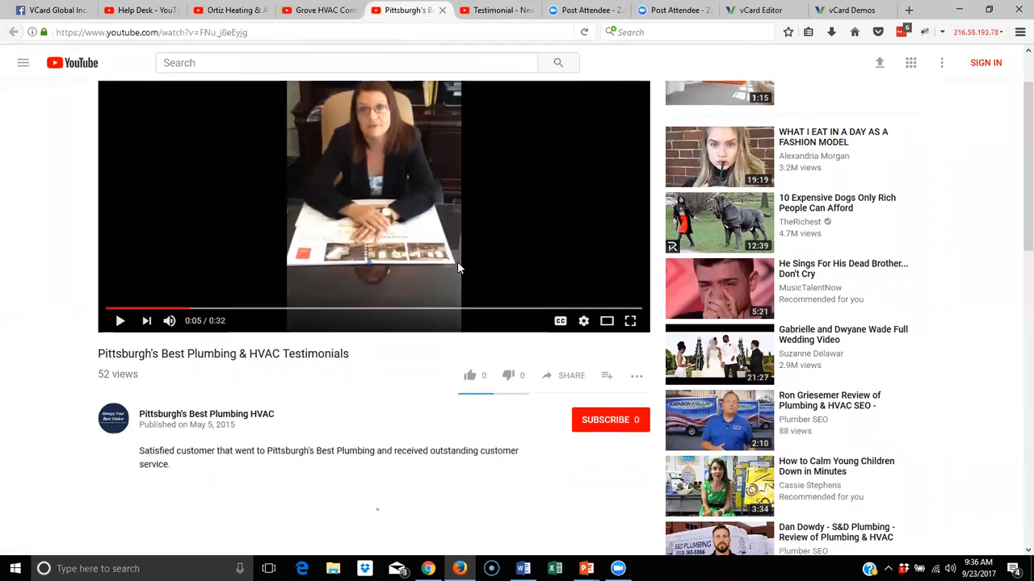
scroll(457, 268, up, 2)
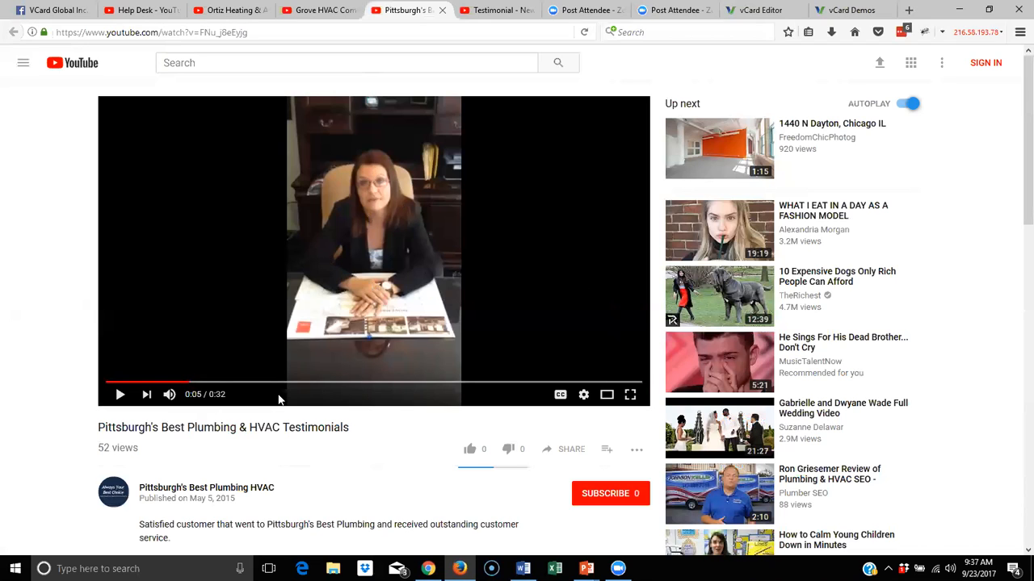
click(551, 450)
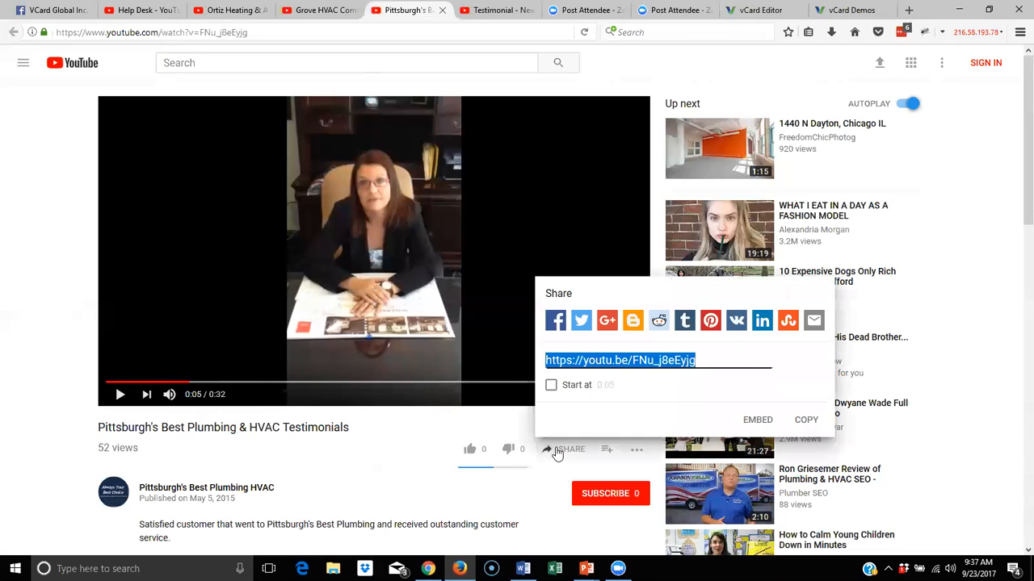
click(757, 421)
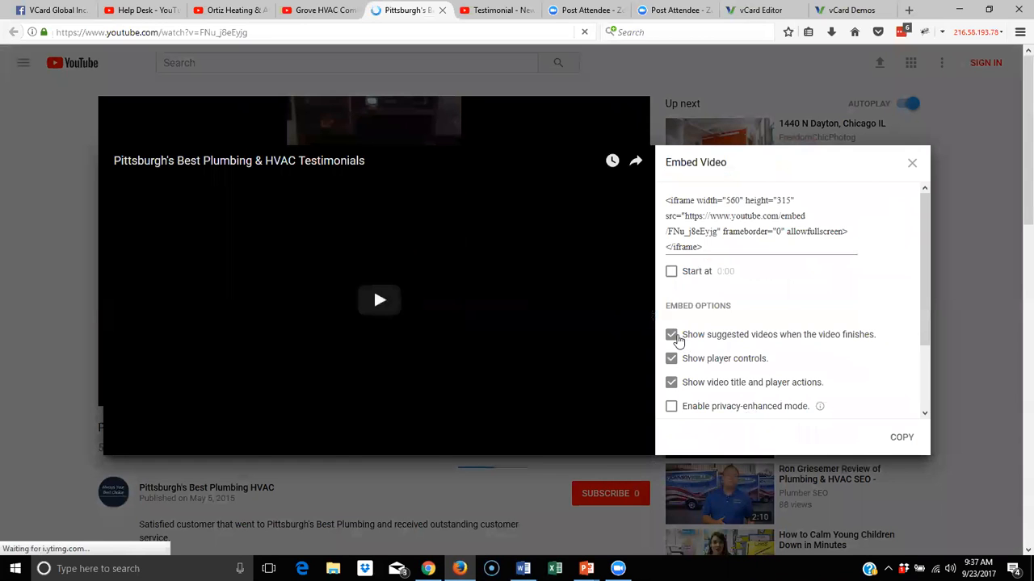
click(672, 336)
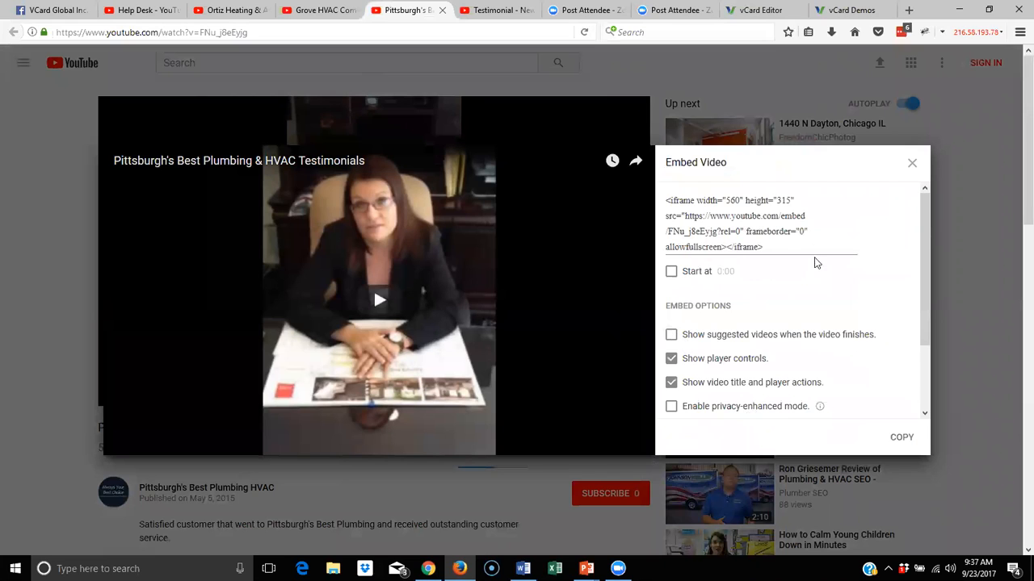
drag(794, 247, 662, 203)
right_click(688, 212)
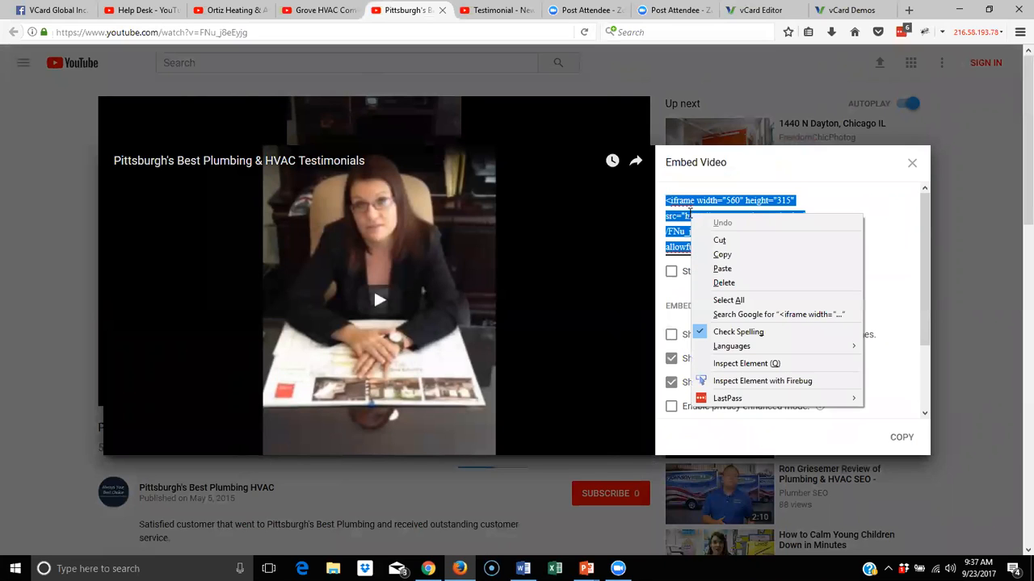
click(715, 254)
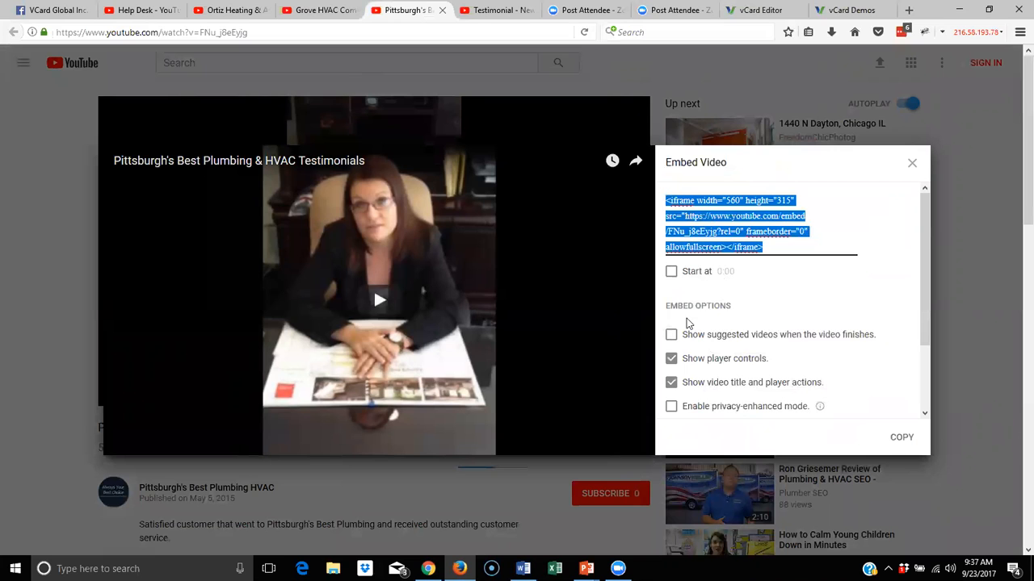
Return to the Testimonials page in the vCard Editor
key(alt+Tab)
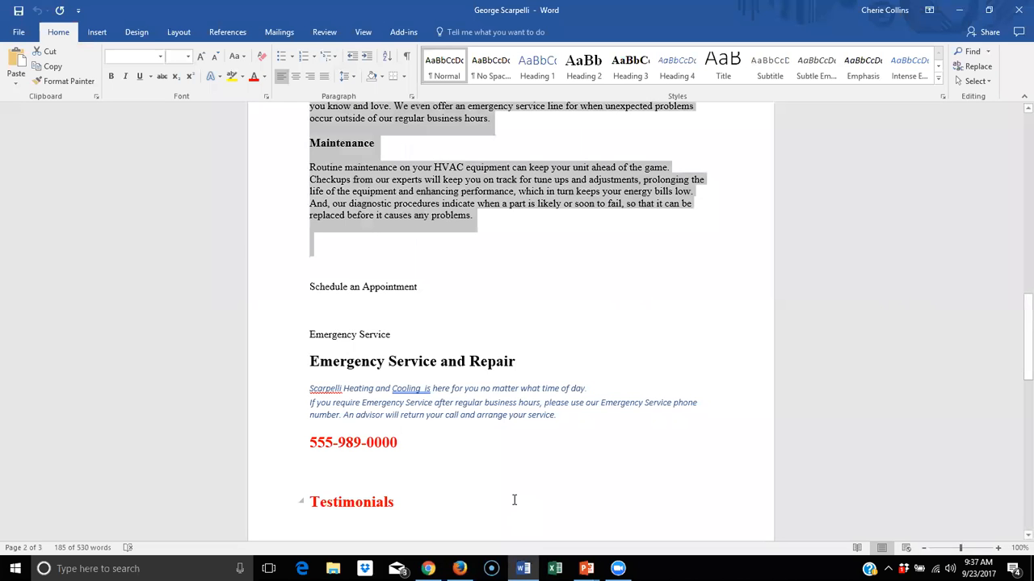
key(alt+Tab)
key(alt+Tab)
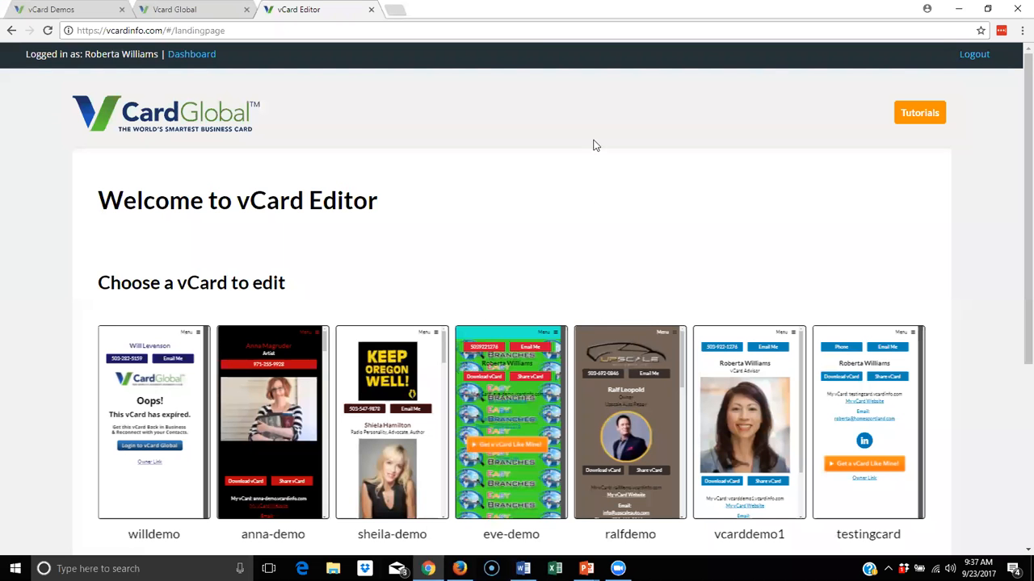
key(alt+Tab)
key(Tab)
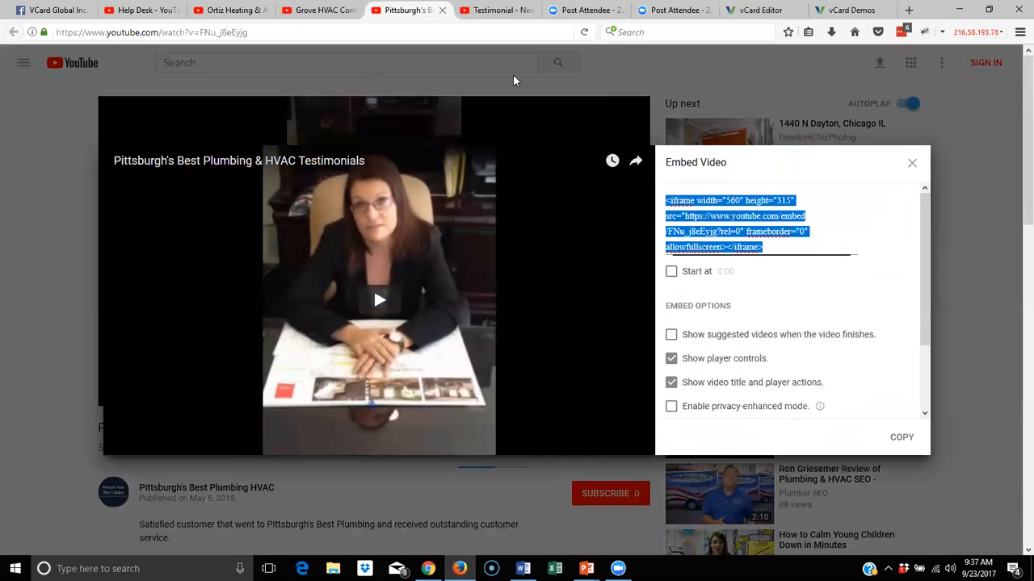
click(750, 11)
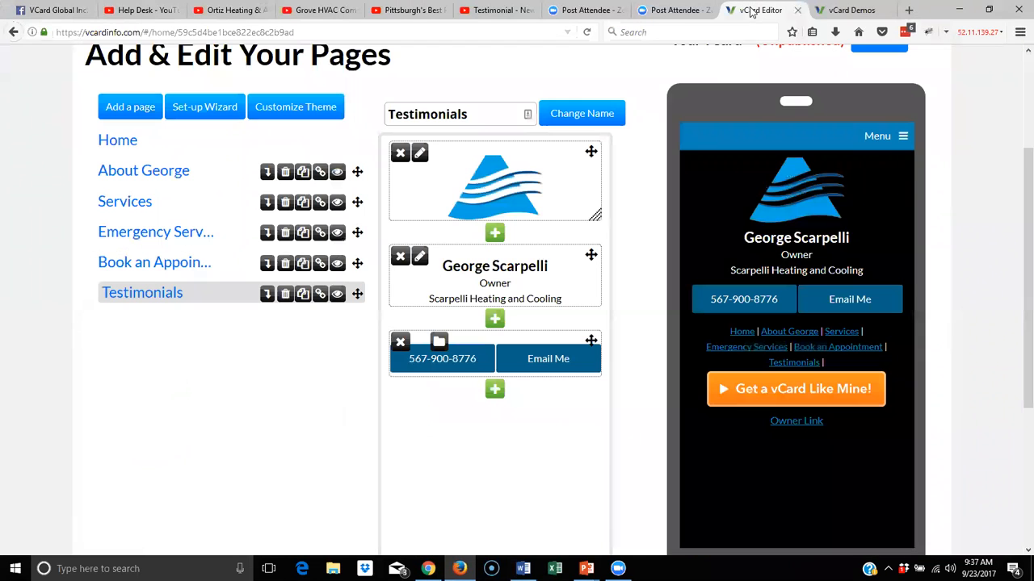
Add a video block below the phone and email buttons using the pasted Pittsburgh's Best embed code
click(494, 389)
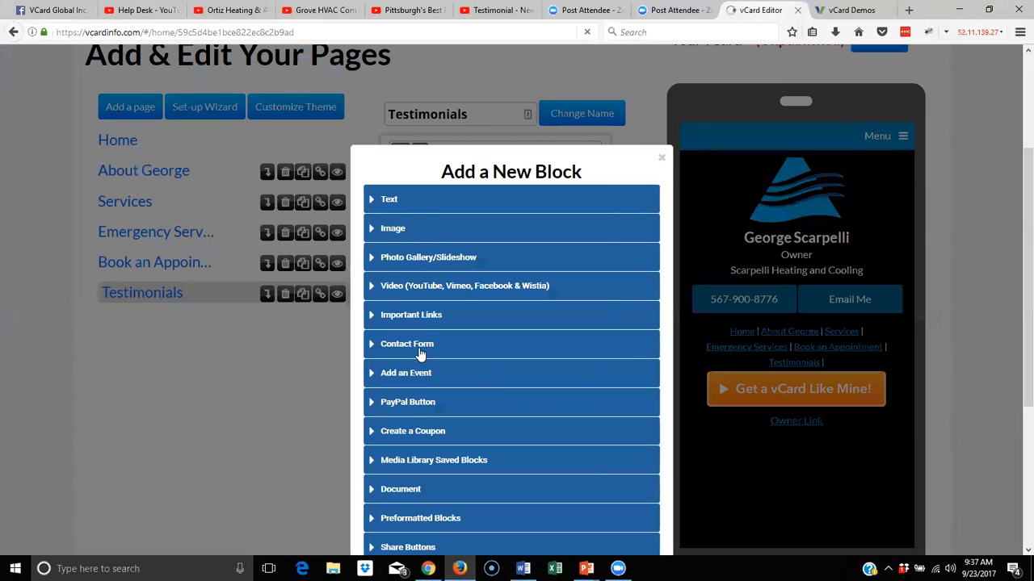
scroll(412, 295, down, 2)
click(406, 300)
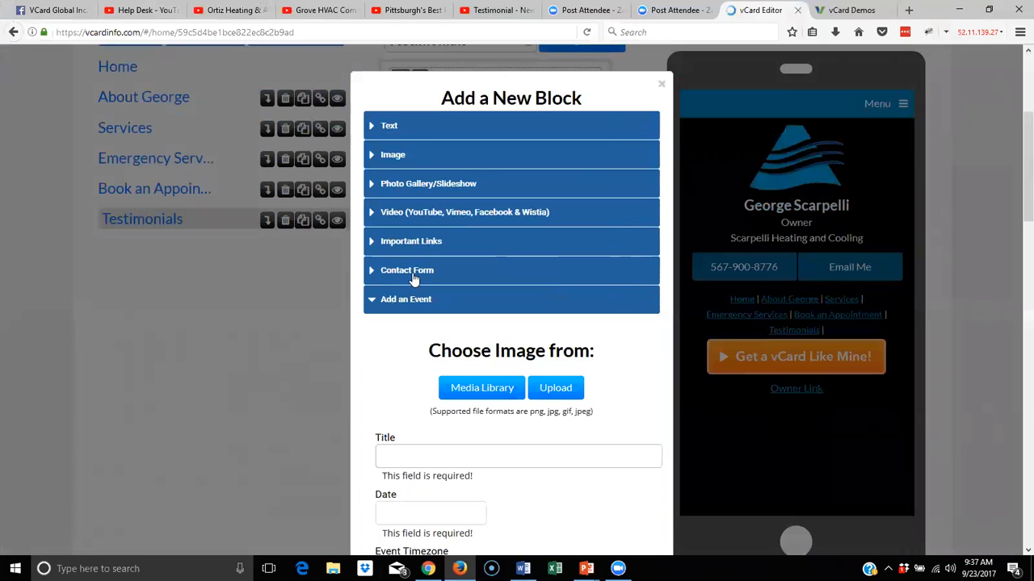
click(423, 215)
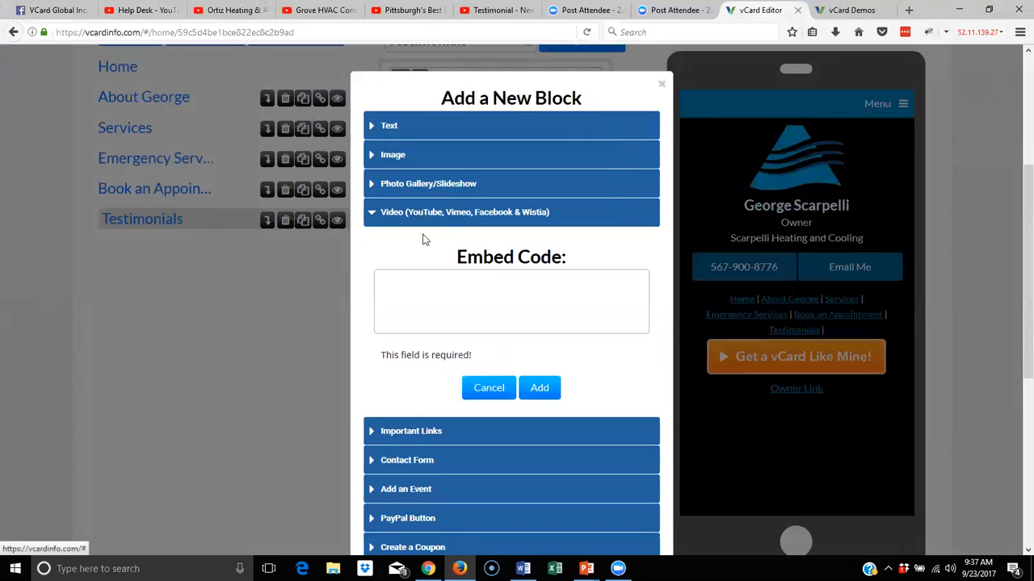
right_click(432, 296)
click(467, 349)
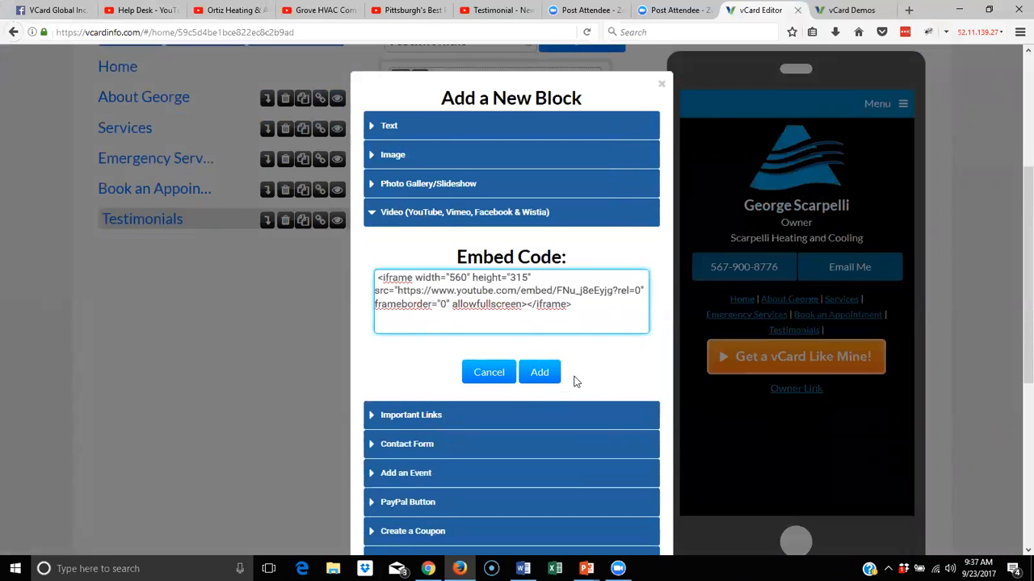
click(536, 373)
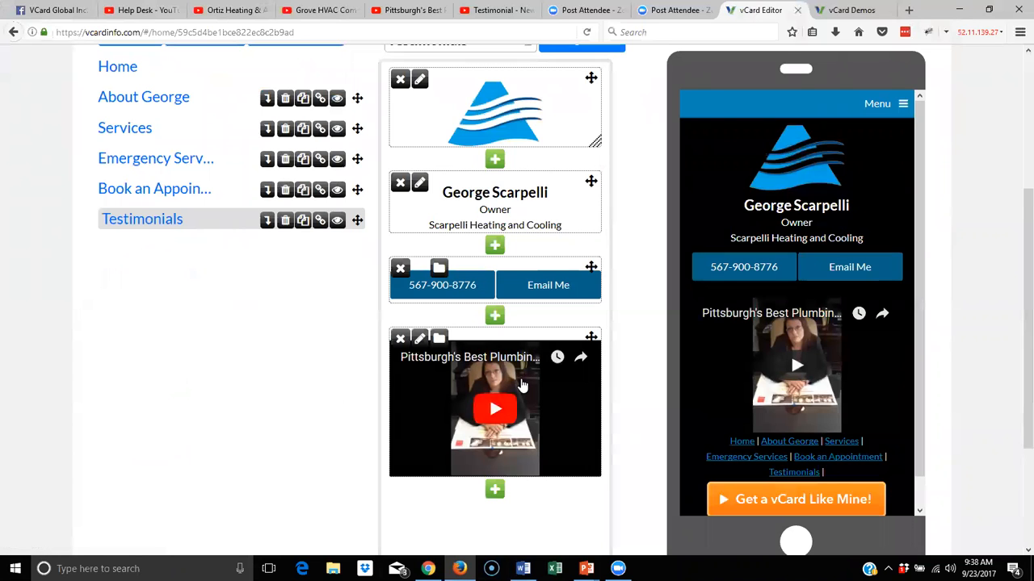
scroll(521, 380, down, 2)
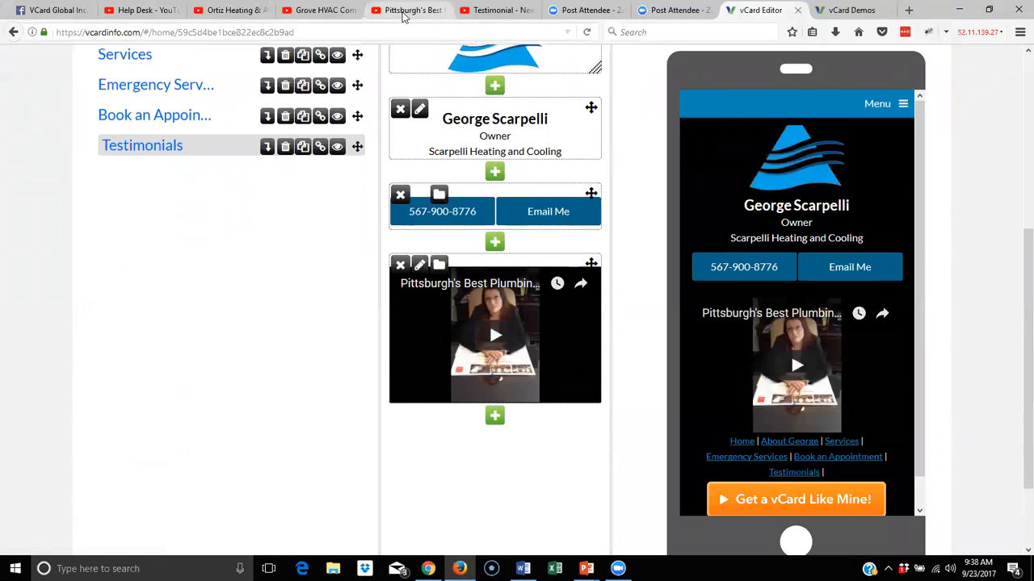
click(501, 11)
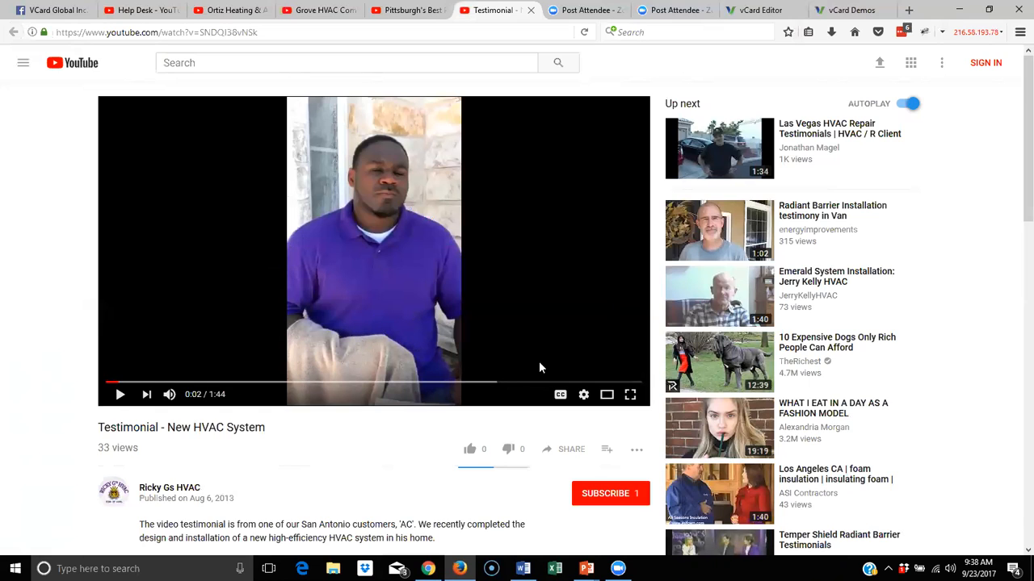
Copy the 'Testimonial - New HVAC System' embed code with suggested videos off, then return to vCard Editor
click(564, 459)
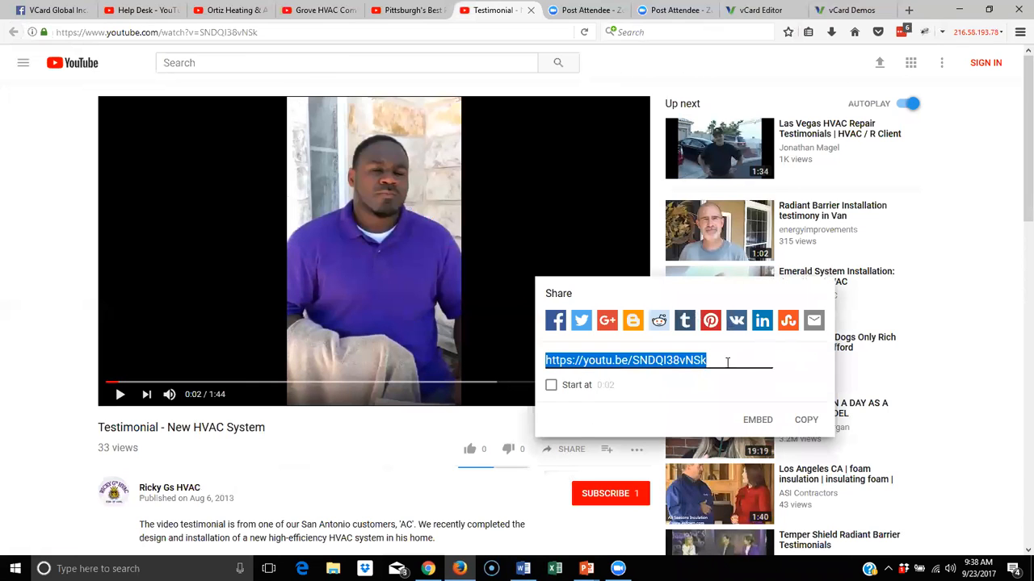
click(750, 421)
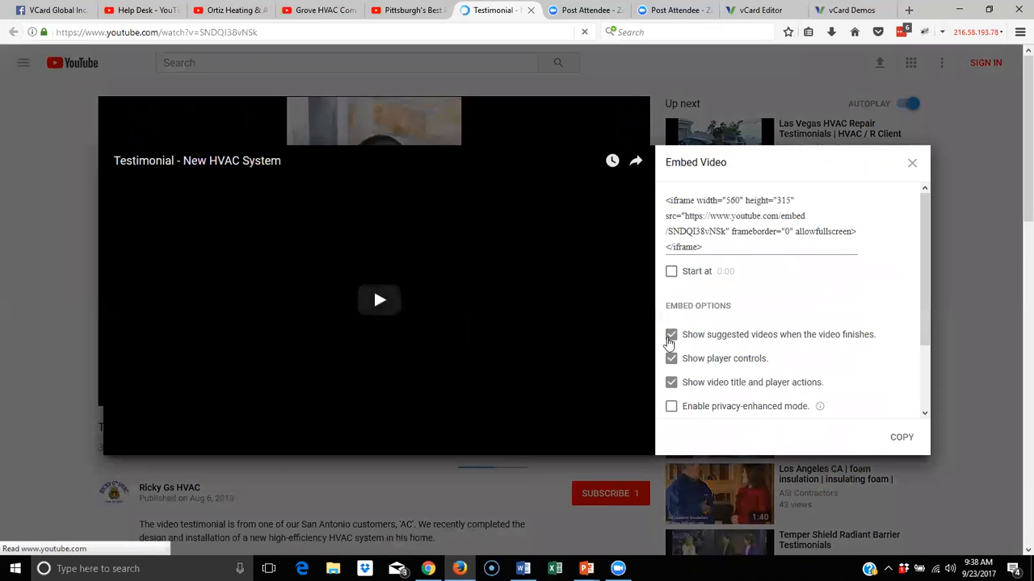
click(671, 336)
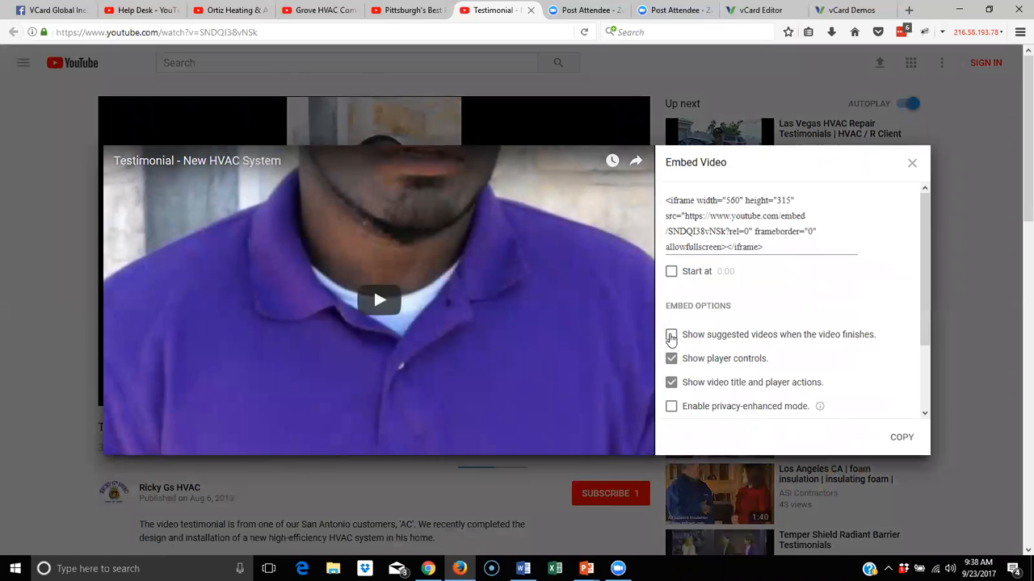
drag(777, 248, 617, 187)
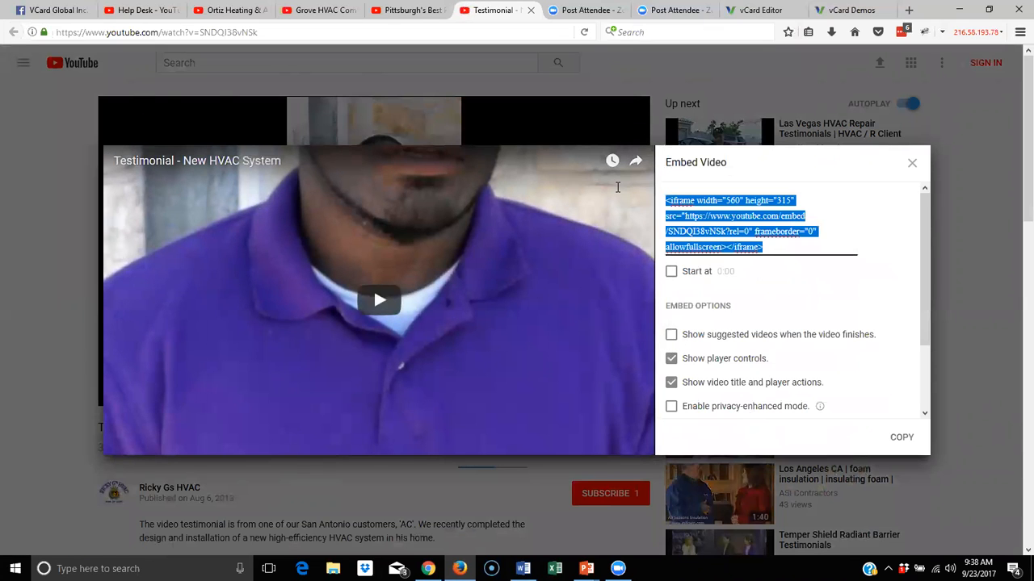
right_click(711, 229)
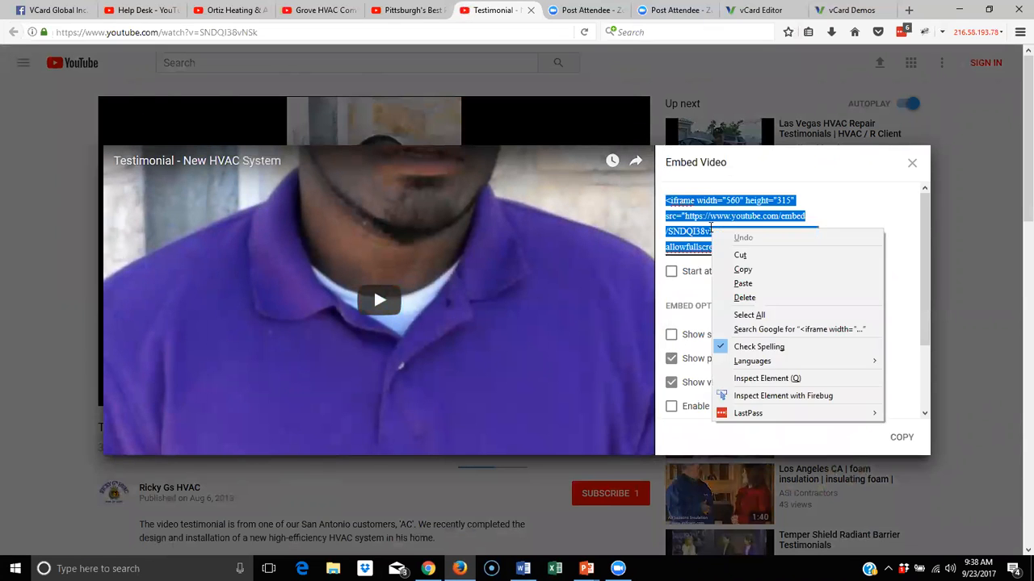
click(761, 277)
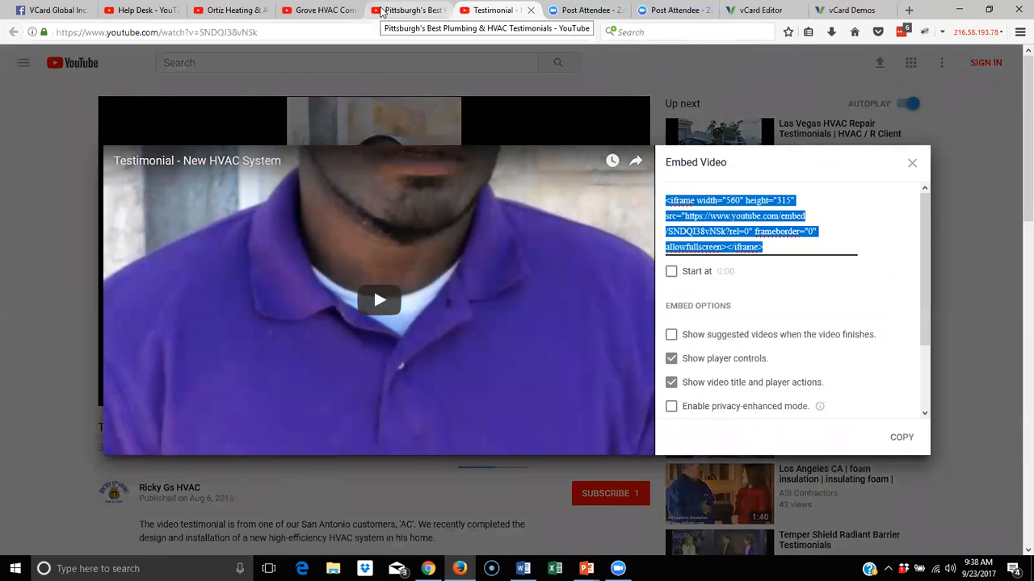
click(742, 11)
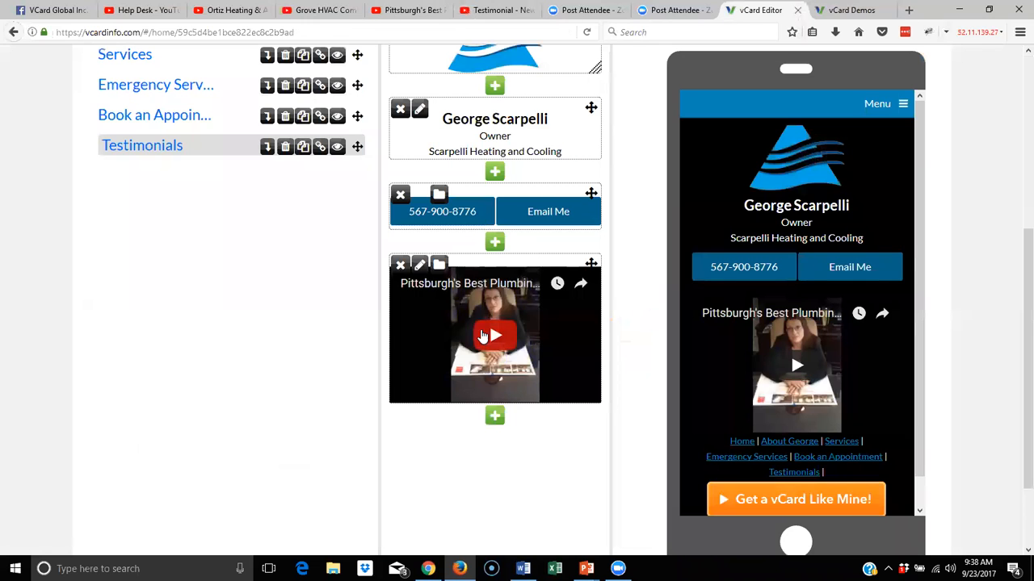
Add a second video block below the first, using the pasted 'Testimonial - New HVAC System' embed code
click(495, 415)
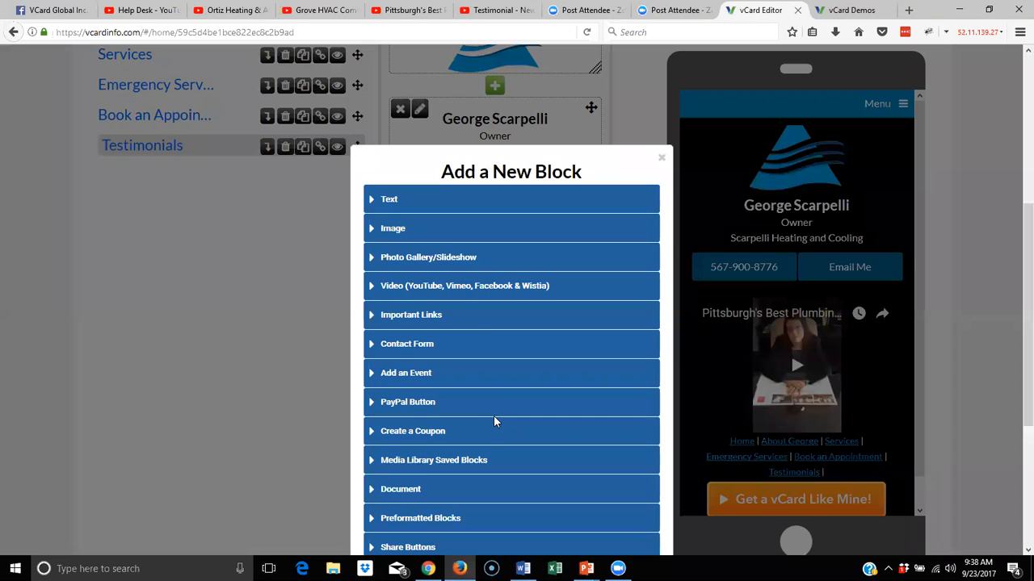
click(418, 291)
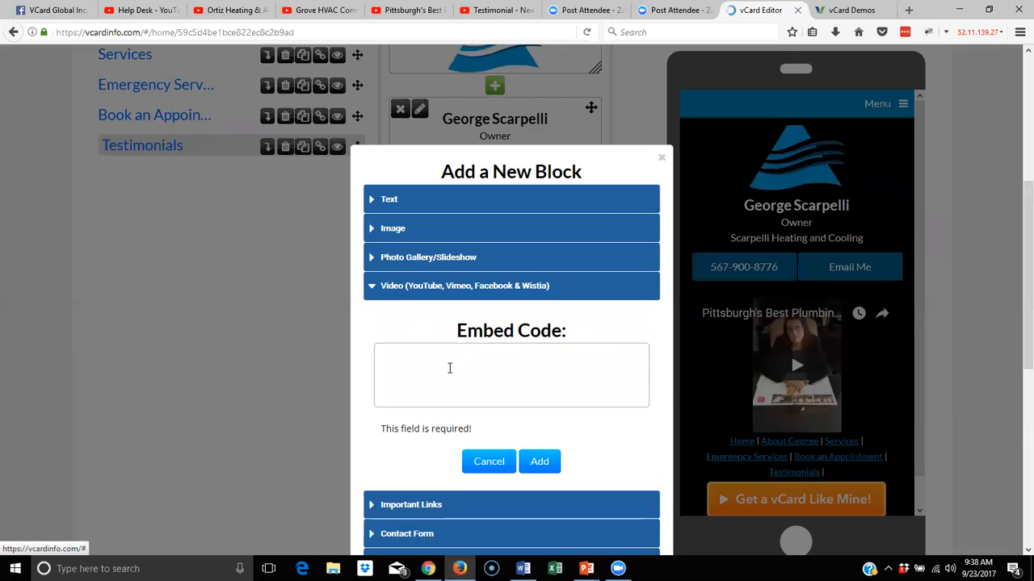
right_click(449, 369)
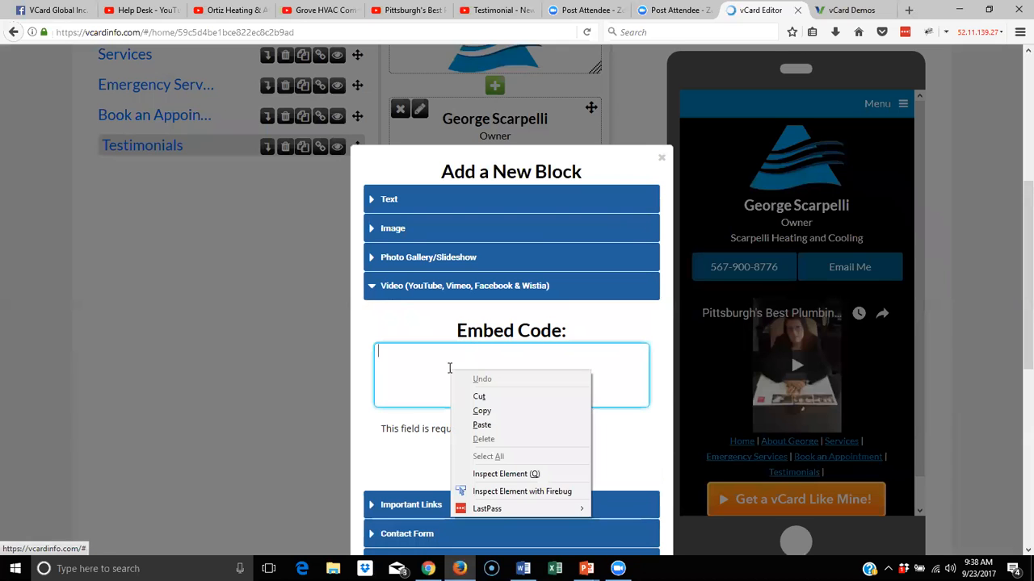
click(477, 425)
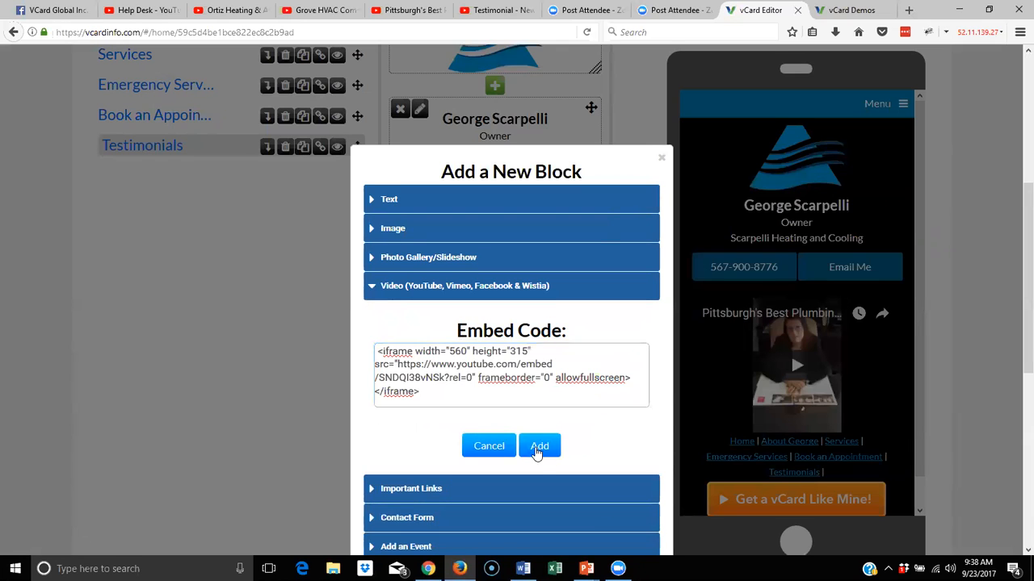
click(539, 447)
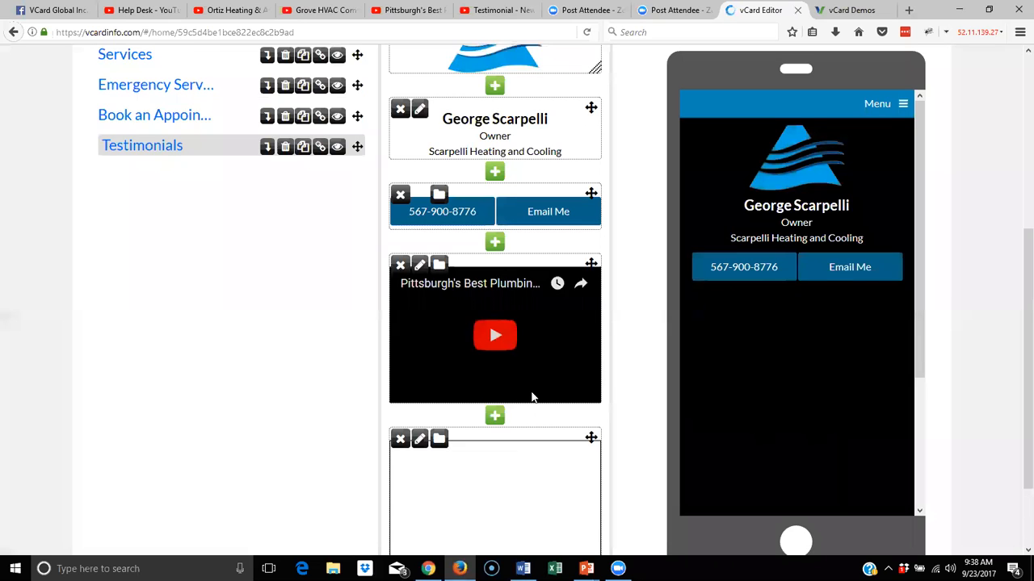
scroll(531, 396, down, 3)
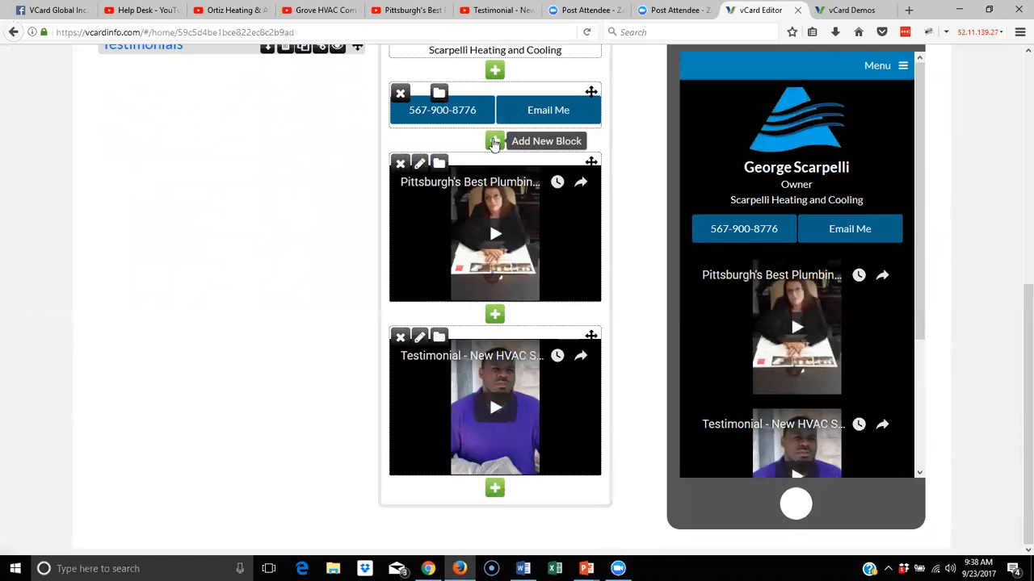
click(495, 143)
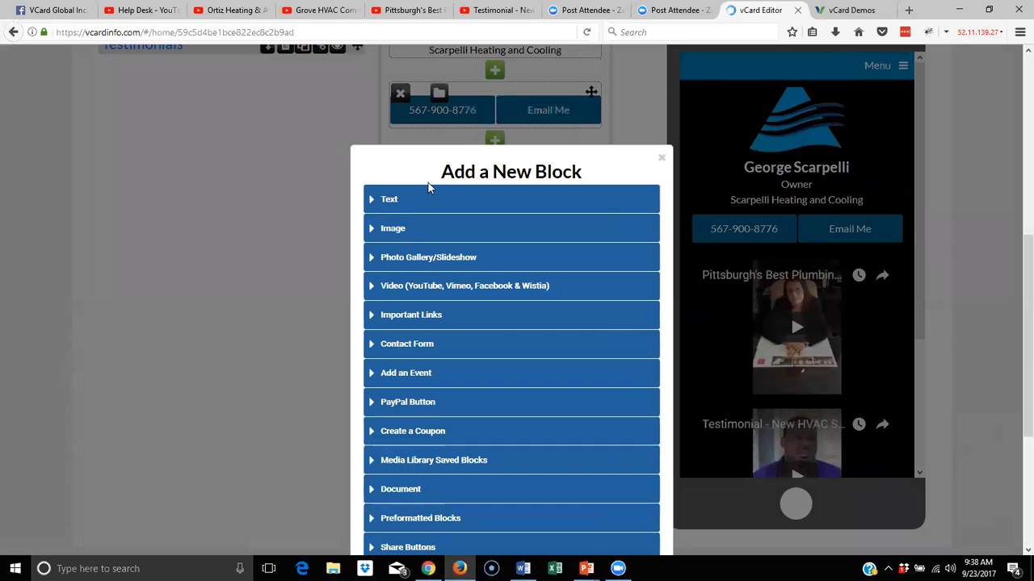
Add a centred Header 1 'Testimonials' text block above the two testimonial videos
click(389, 200)
click(460, 338)
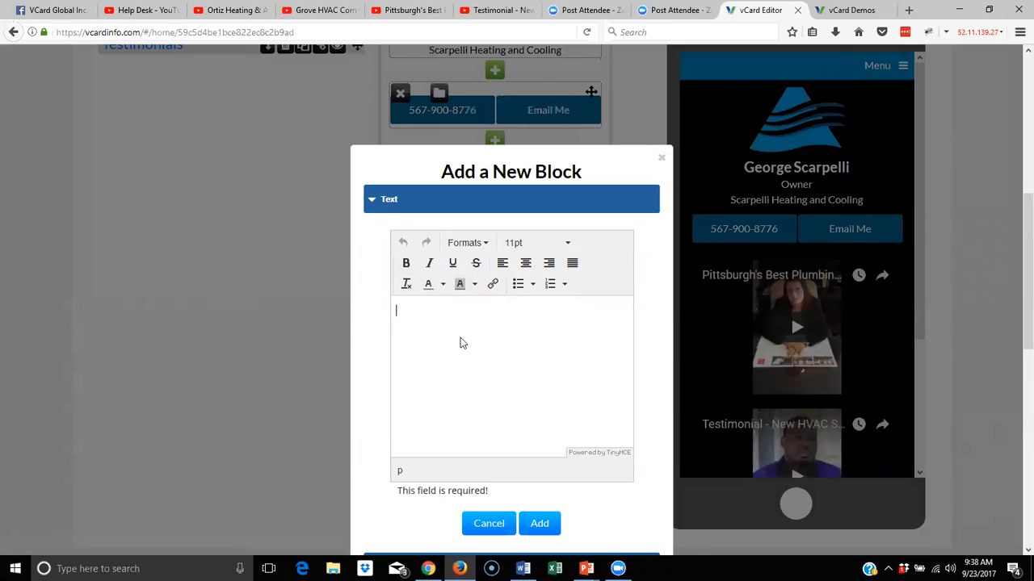
text(Testimonials)
drag(471, 311, 376, 311)
click(474, 250)
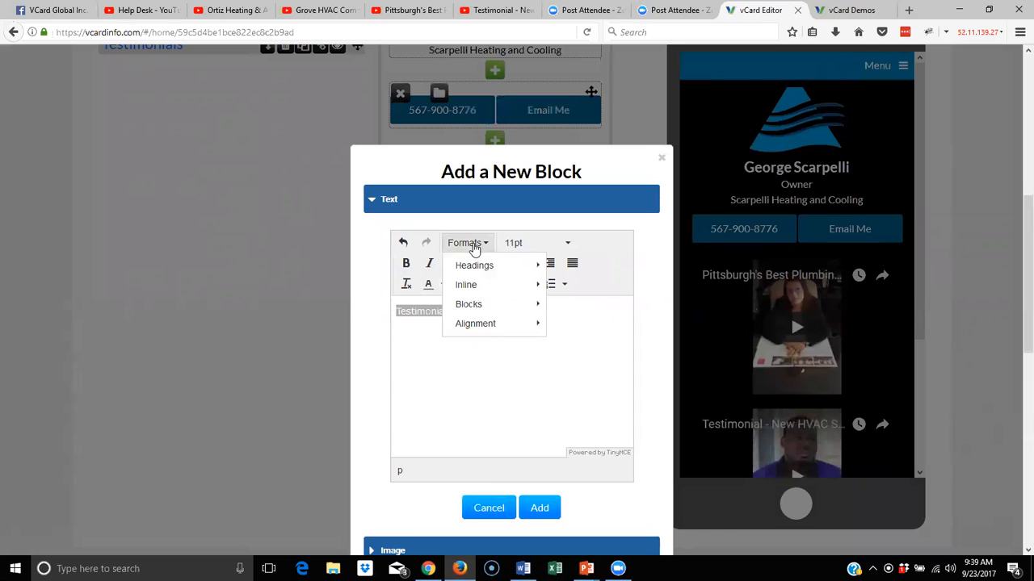
mouse_move(462, 267)
click(575, 273)
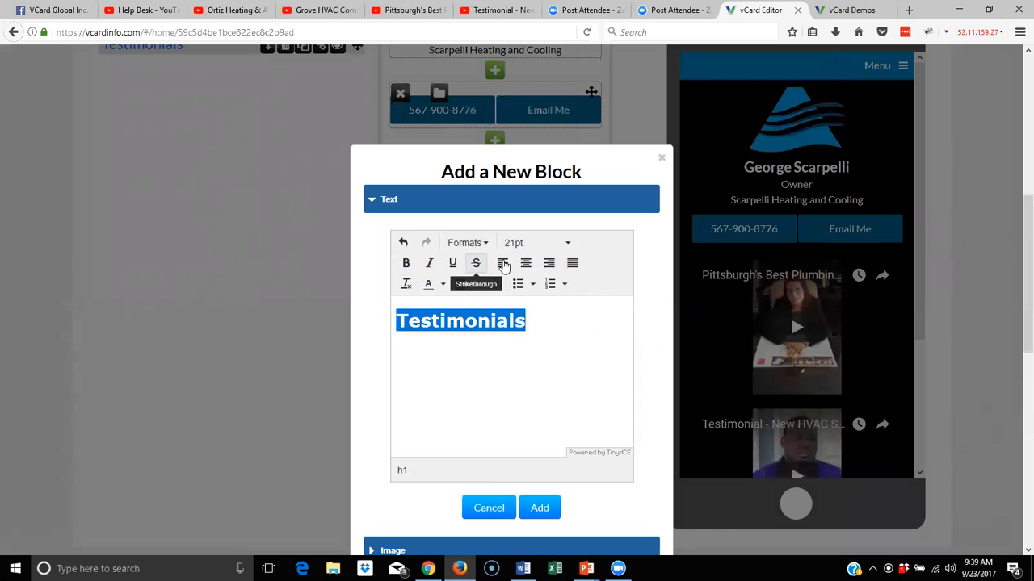
click(526, 263)
click(540, 509)
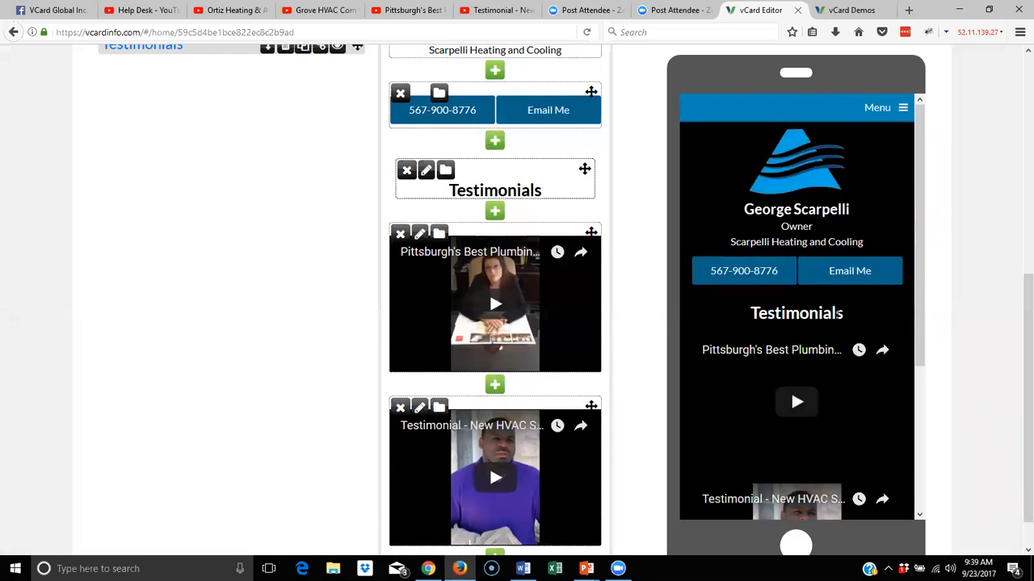
scroll(806, 493, down, 5)
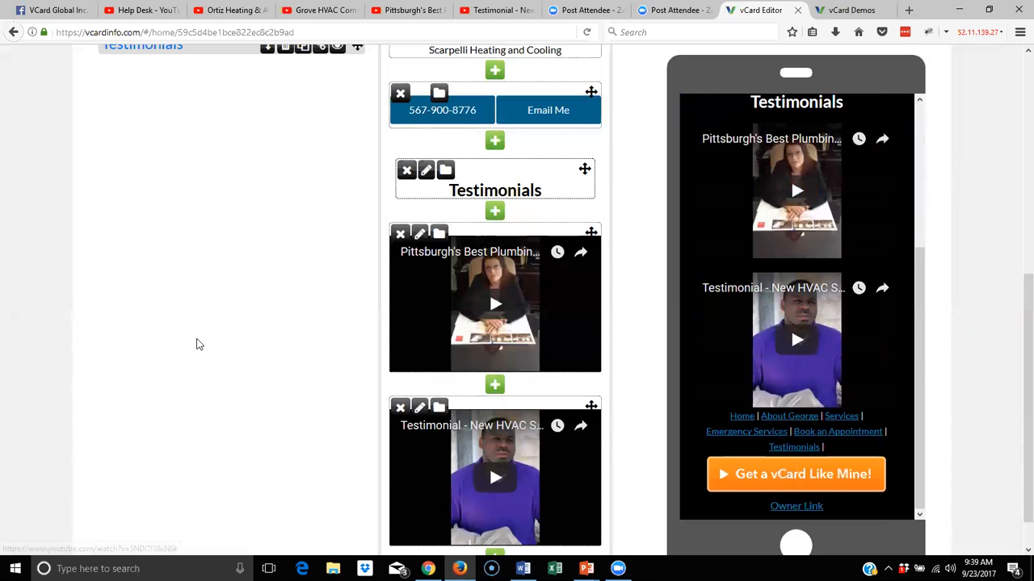
scroll(198, 339, up, 5)
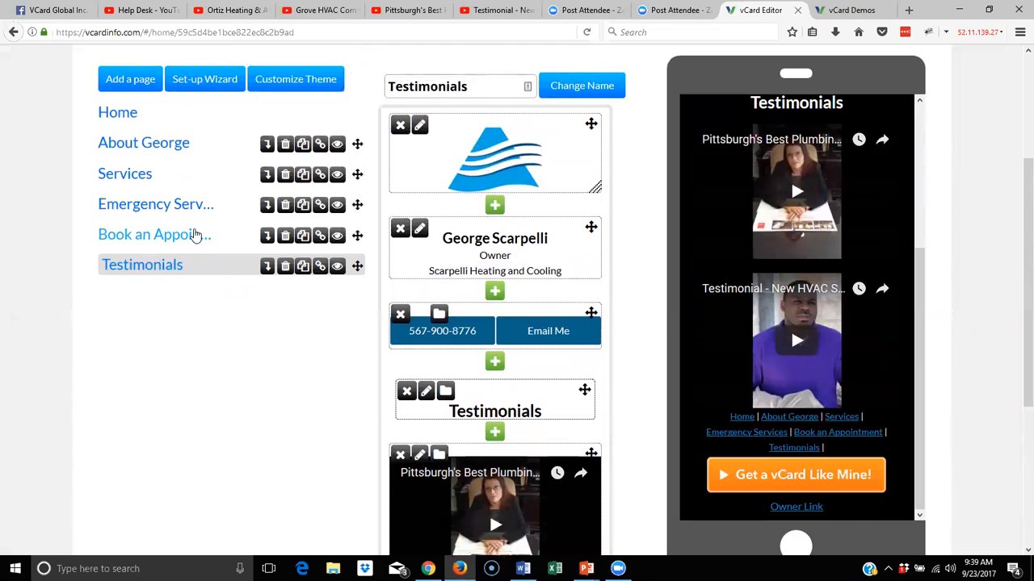
click(189, 239)
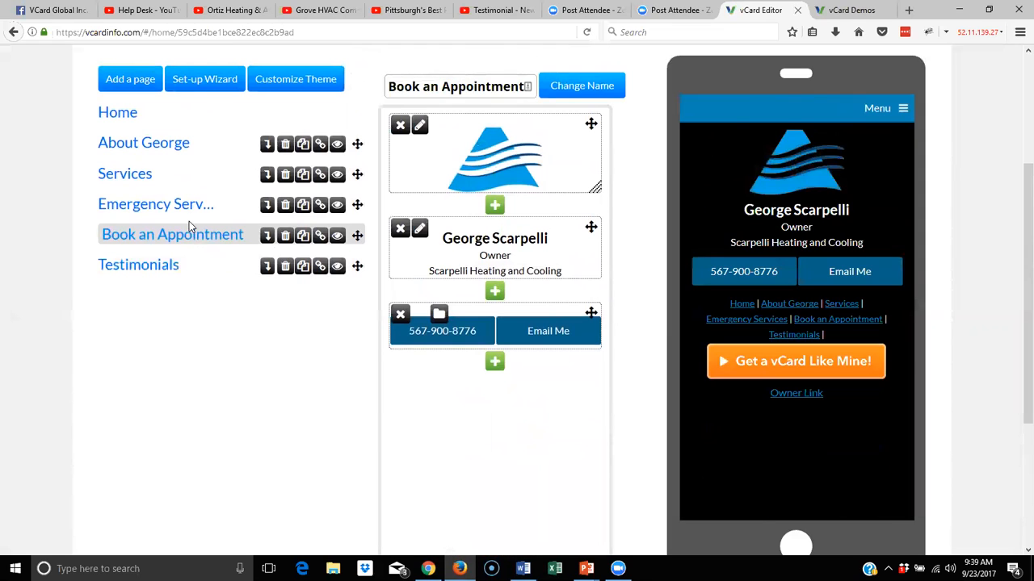
Create a contact form block named Book an Appointment and enter the recipient's e-mail address
click(495, 363)
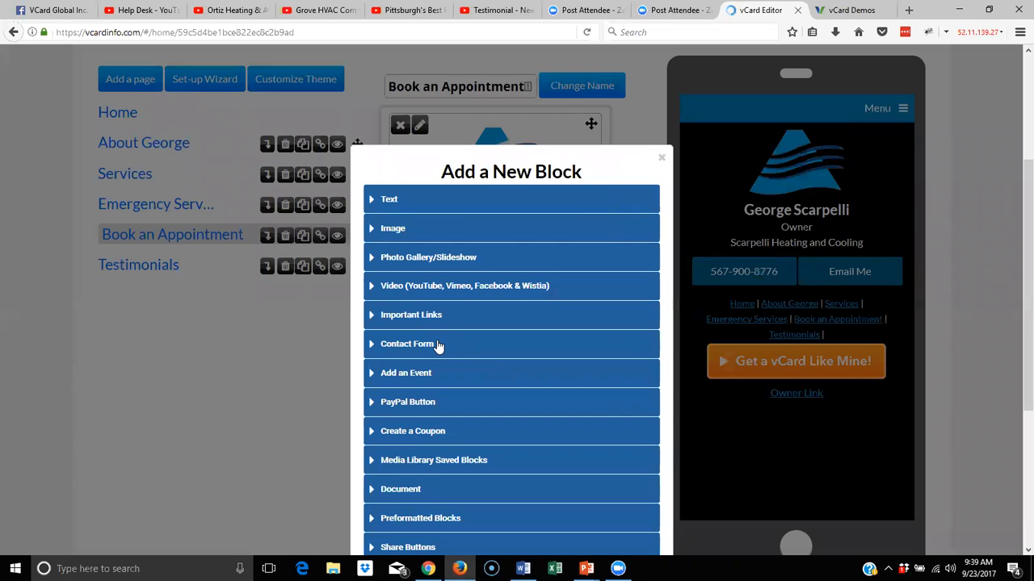
click(372, 345)
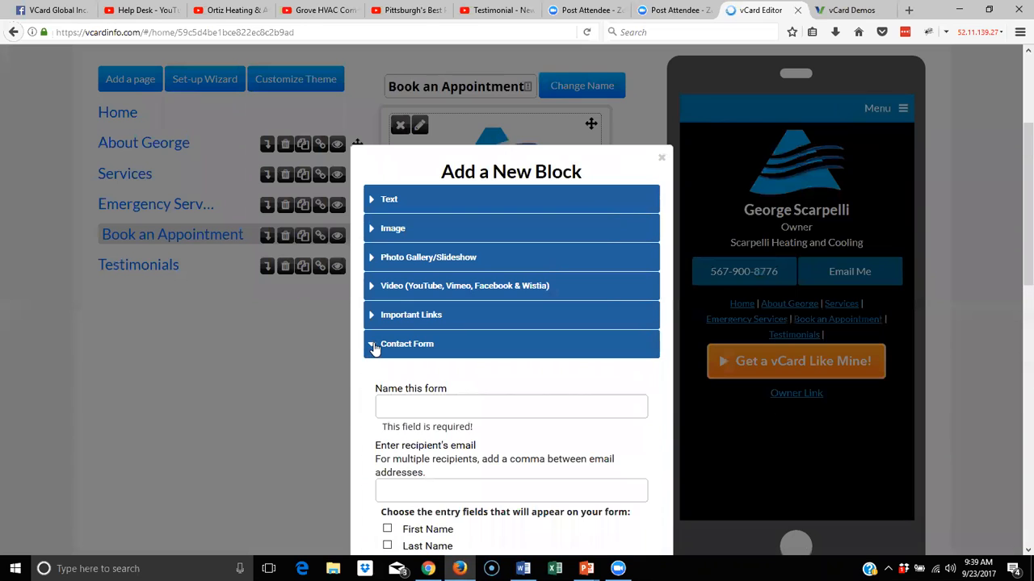
scroll(447, 349, down, 2)
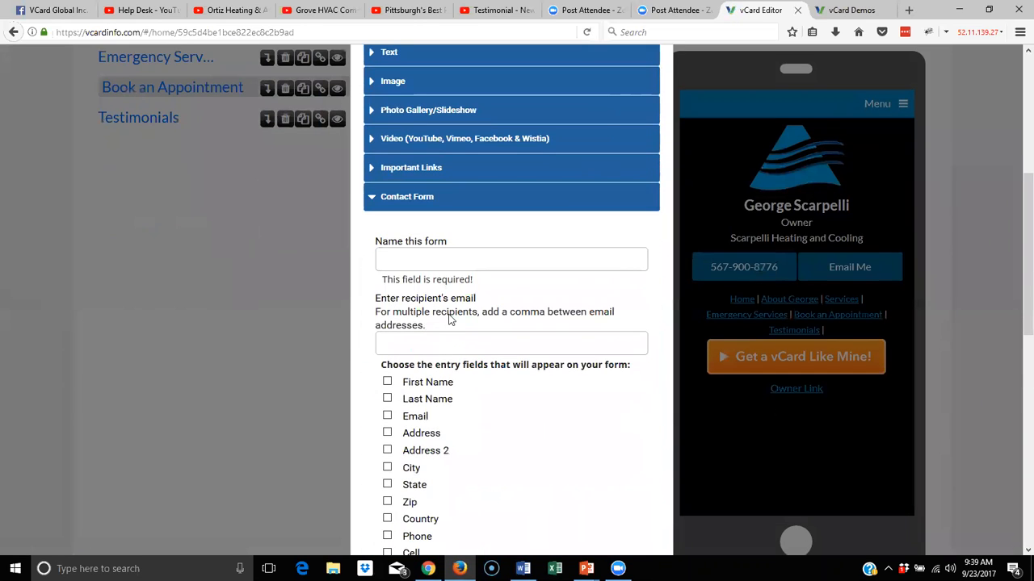
click(453, 253)
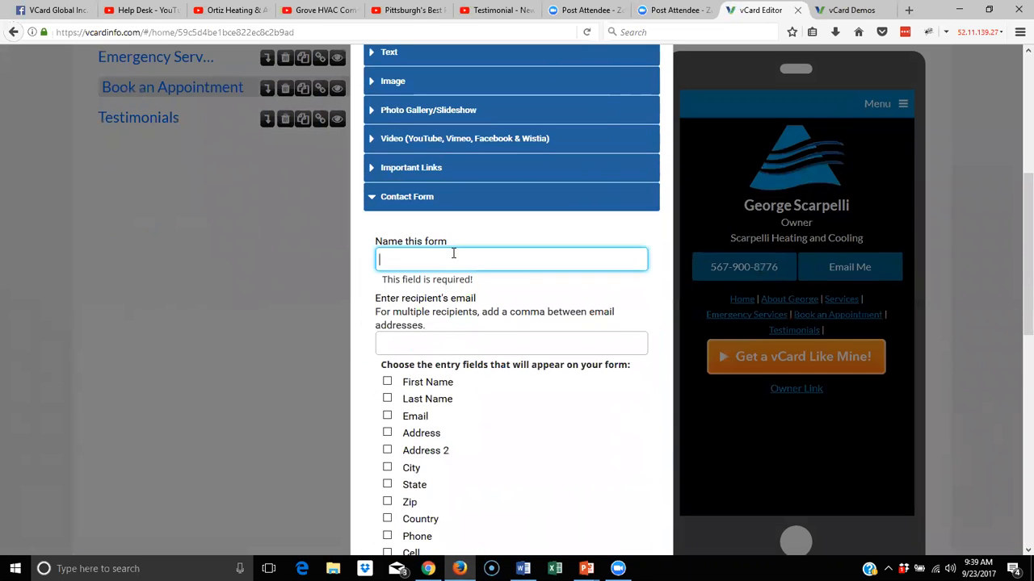
text(Book an App)
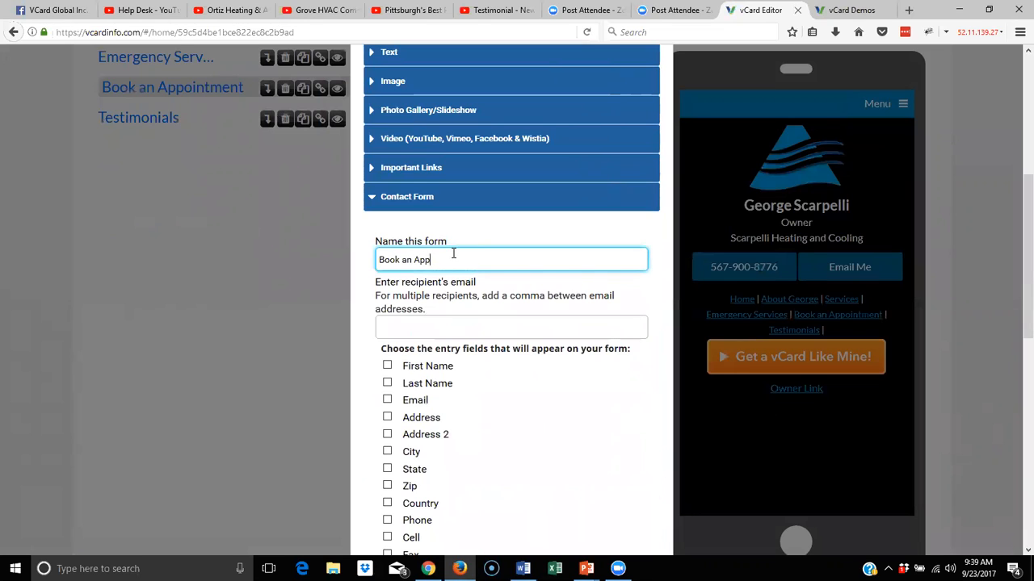
text(ointment)
click(429, 323)
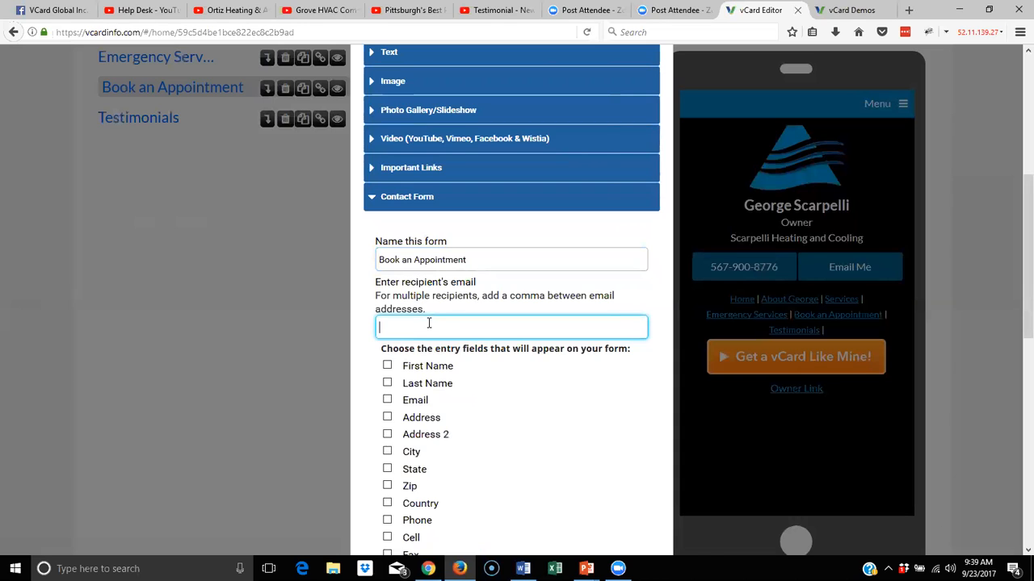
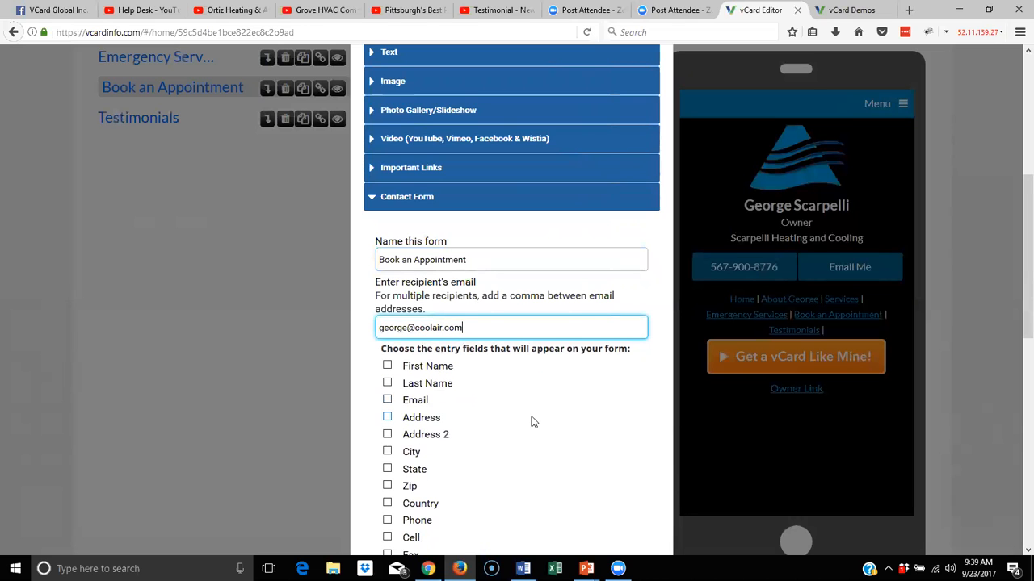
Include First Name, Last Name and Email, add a custom Comment field, and place the form
scroll(529, 420, down, 3)
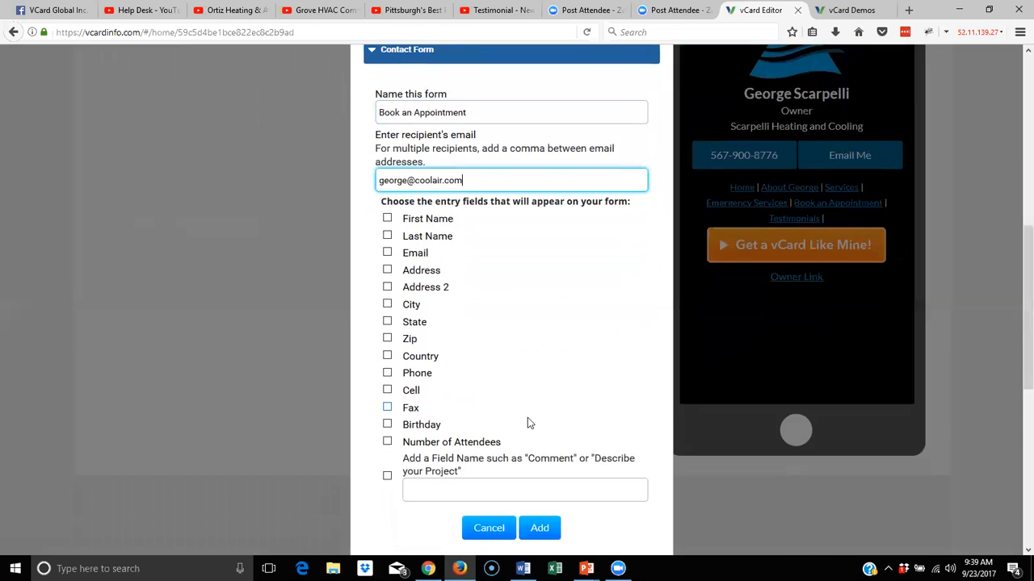
click(387, 218)
click(387, 235)
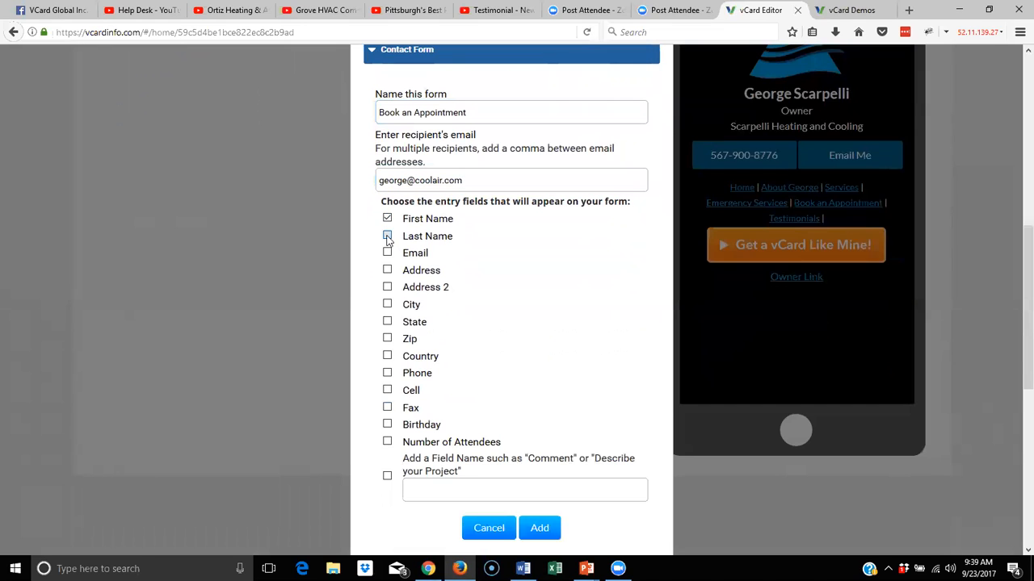
click(387, 252)
click(386, 477)
click(432, 493)
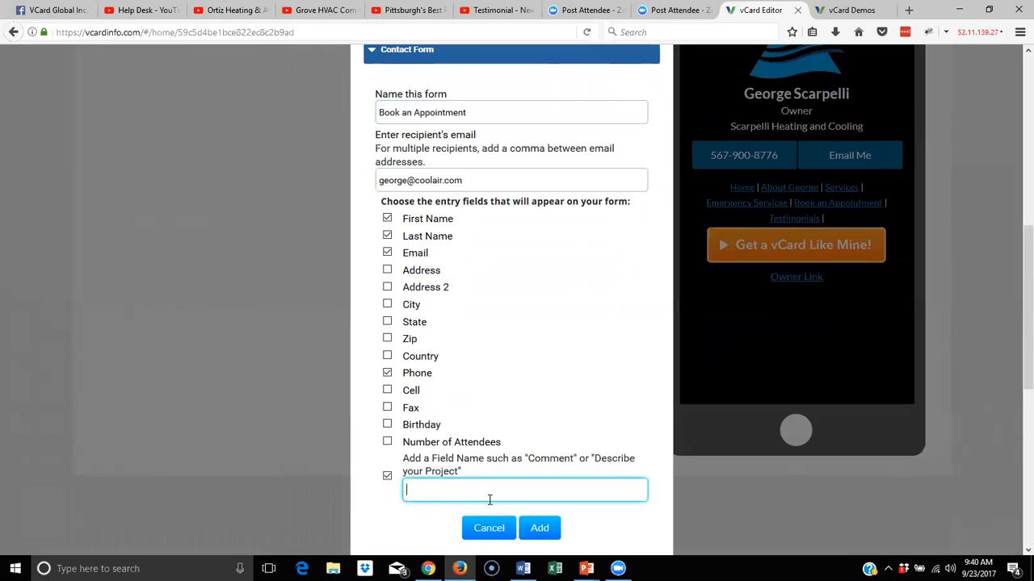
text(Comments)
scroll(551, 369, down, 4)
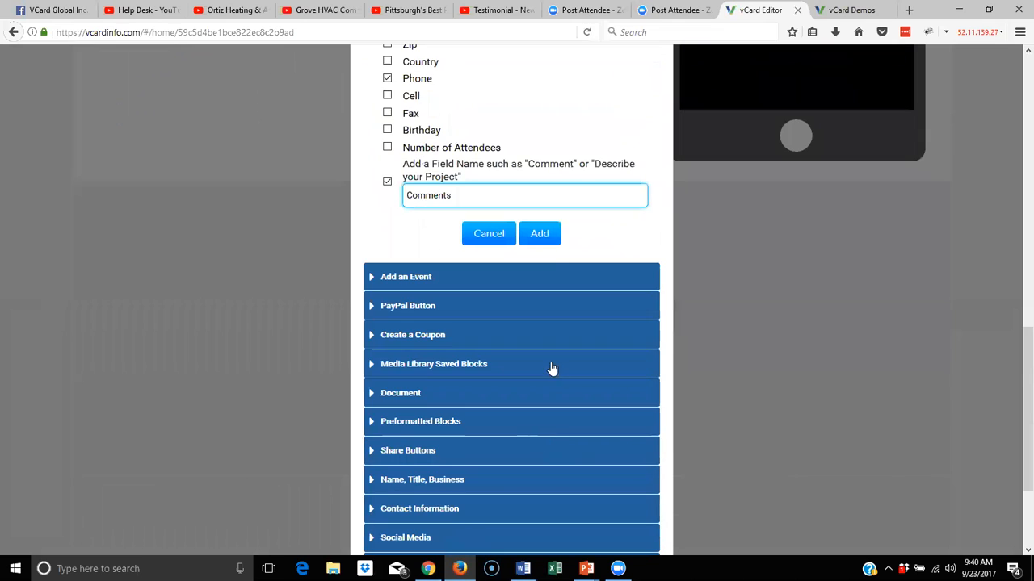
click(542, 235)
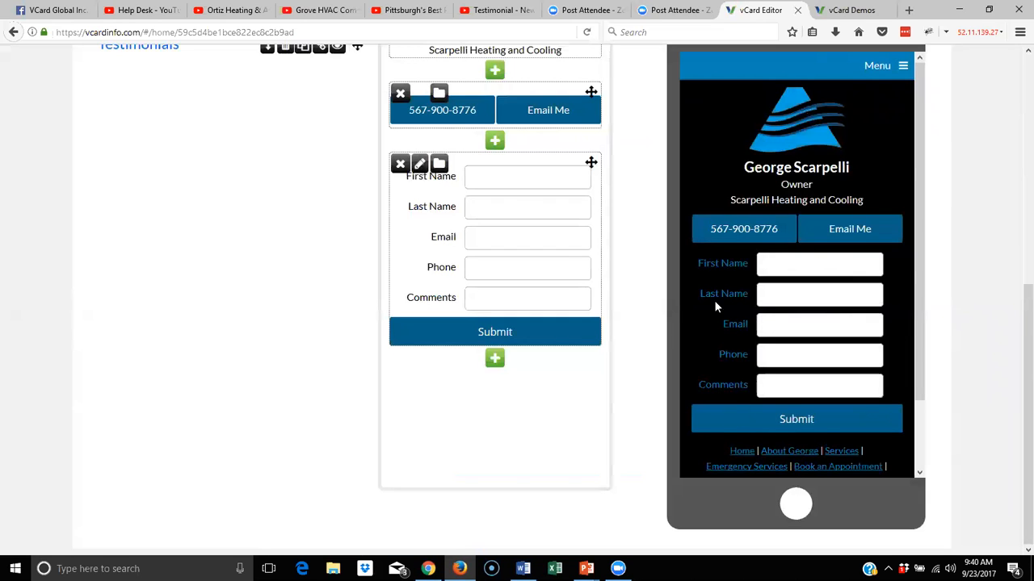
Type the free-consultation invitation heading into a new text block above the form
click(495, 142)
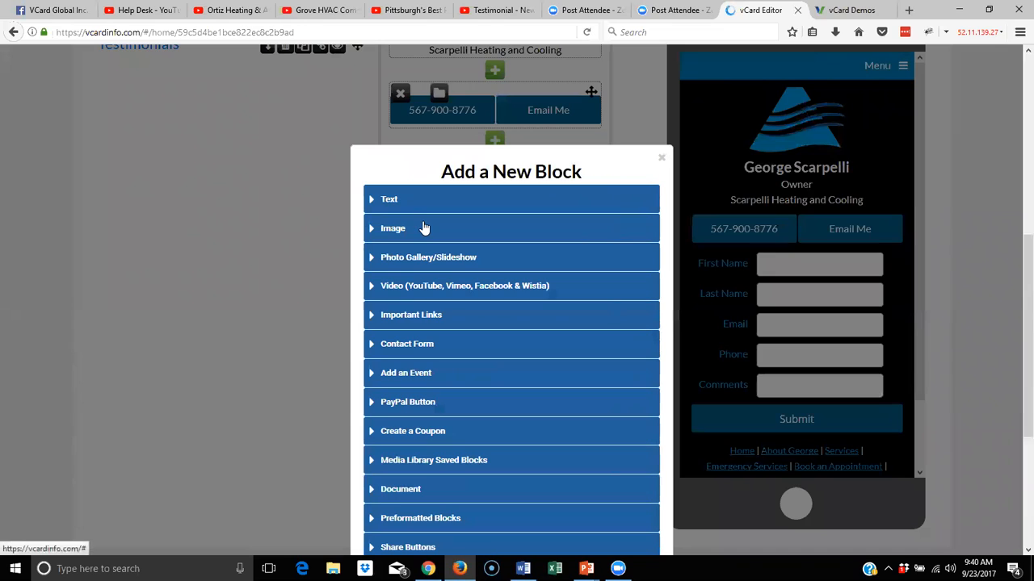
click(396, 209)
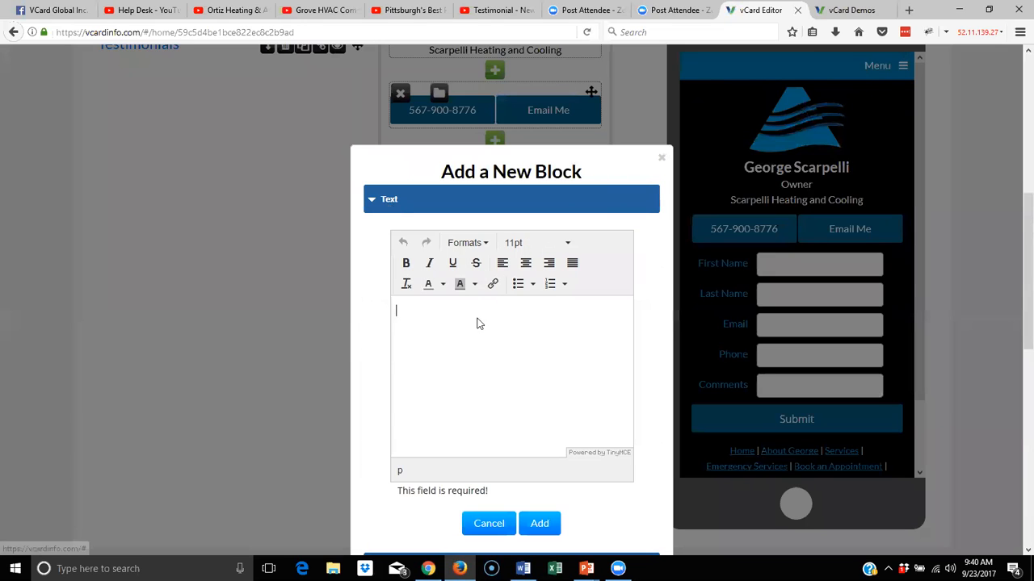
text(Contact George)
key(BackSpace)
key(BackSpace)
key(BackSpace)
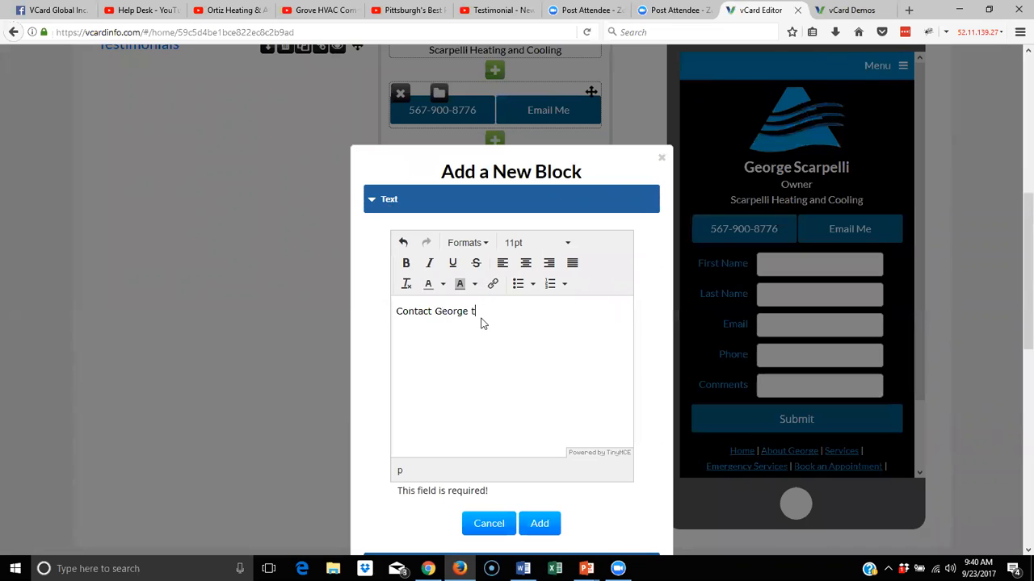
text(for a Free Consultation)
Format the heading as Header 2, break it onto two lines before 'for', and add it
drag(584, 310, 359, 311)
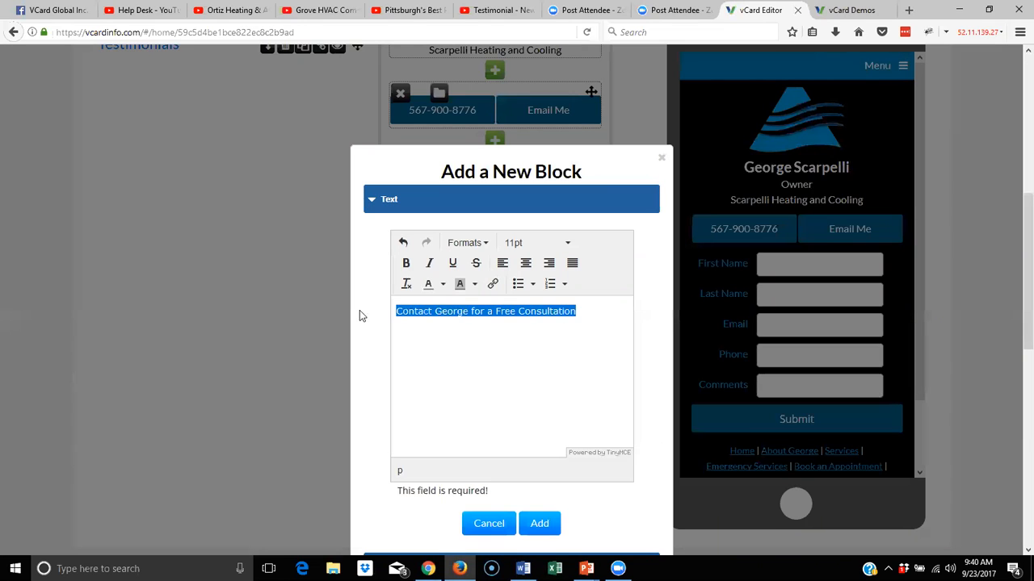
click(482, 244)
mouse_move(511, 268)
click(644, 304)
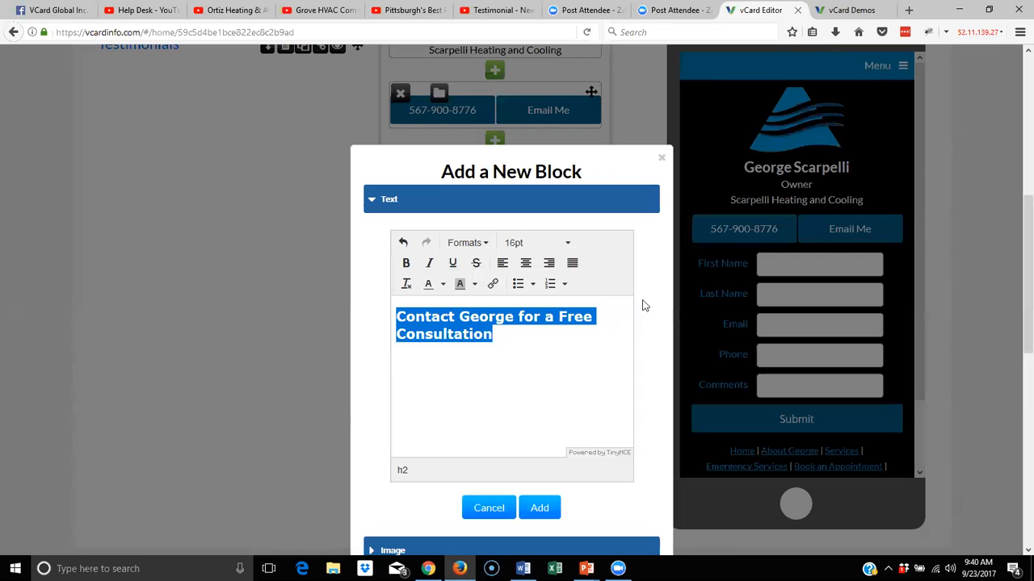
click(522, 325)
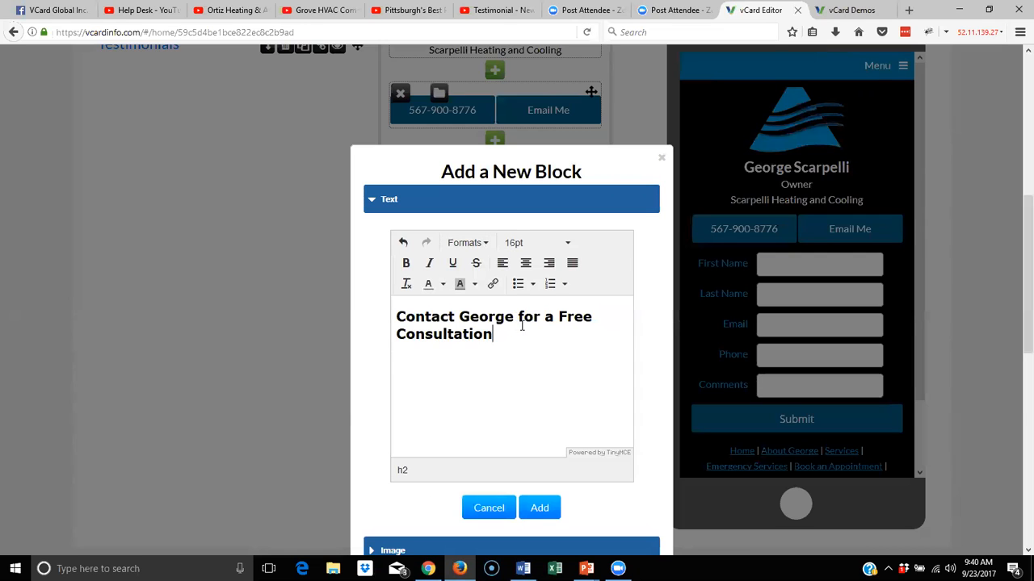
click(522, 321)
click(519, 321)
key(shift+Return)
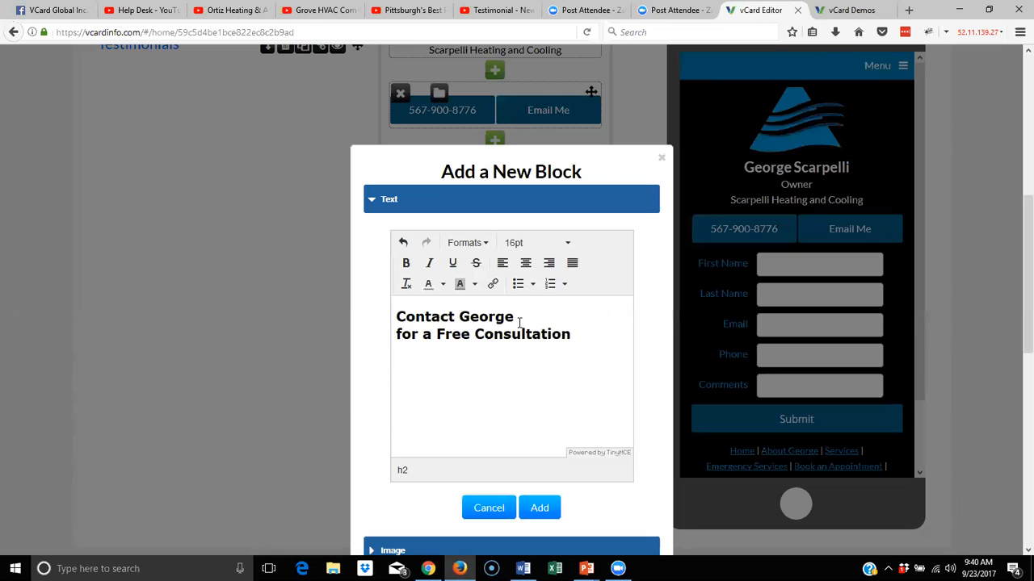
drag(521, 316, 506, 314)
click(536, 509)
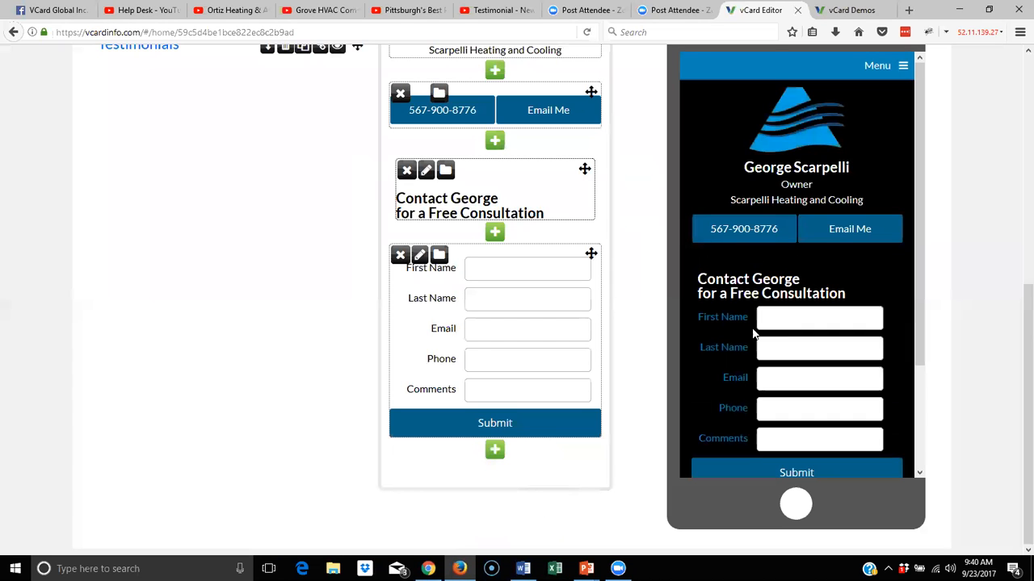
Make the heading block's first line a centred Header 1
click(426, 170)
drag(567, 263, 381, 258)
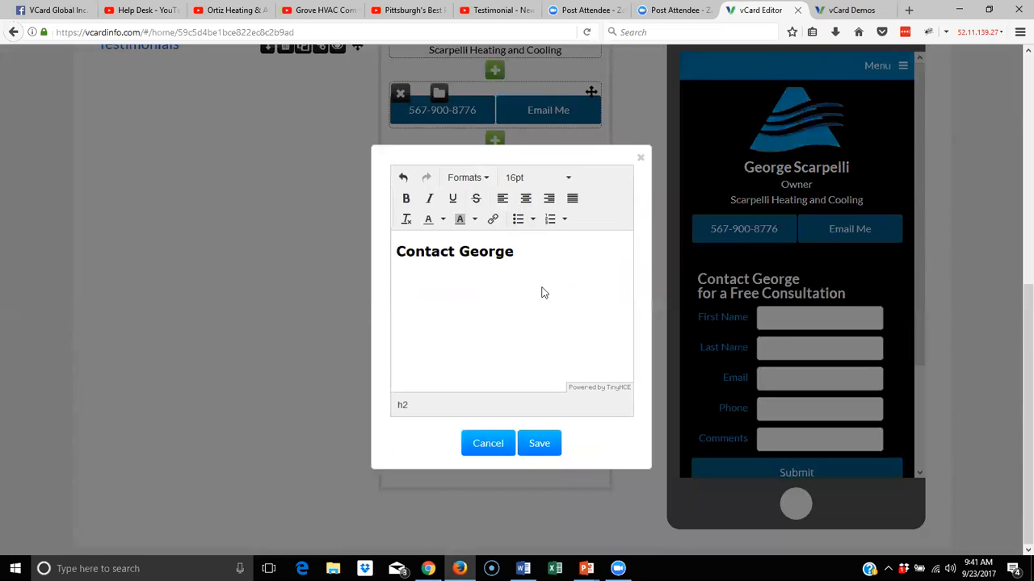
triple_click(393, 251)
click(478, 179)
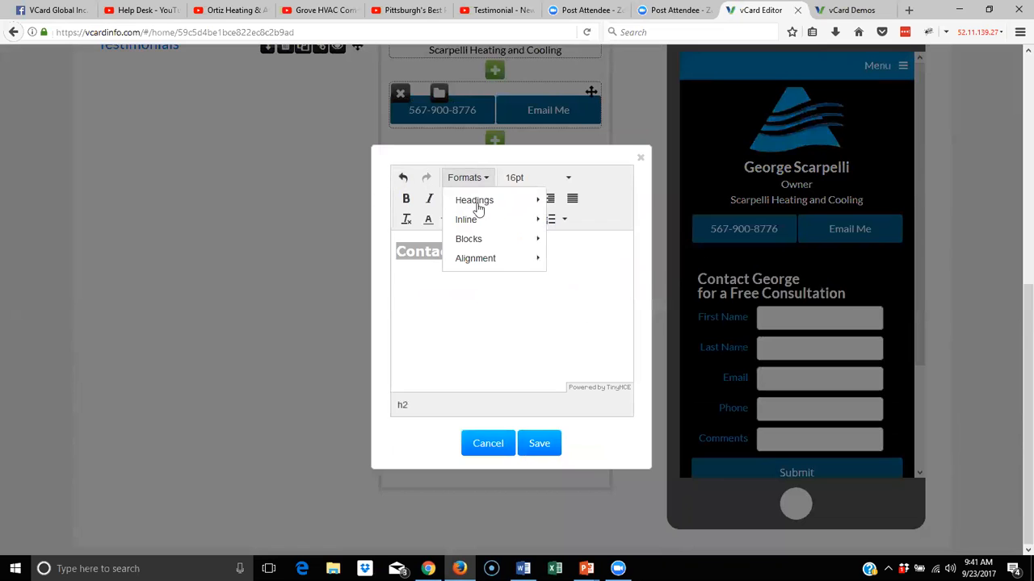
mouse_move(524, 197)
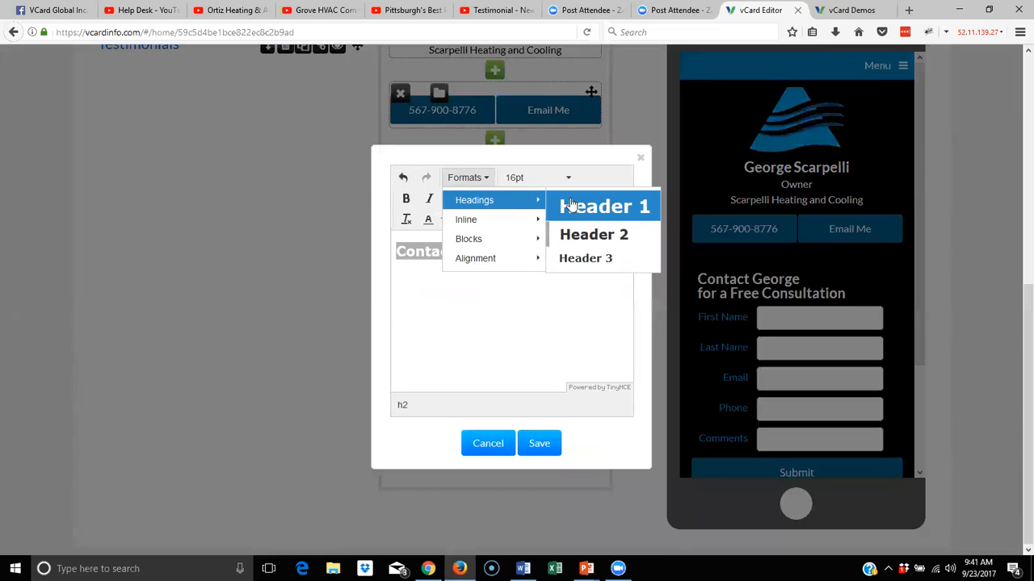
click(565, 206)
click(525, 198)
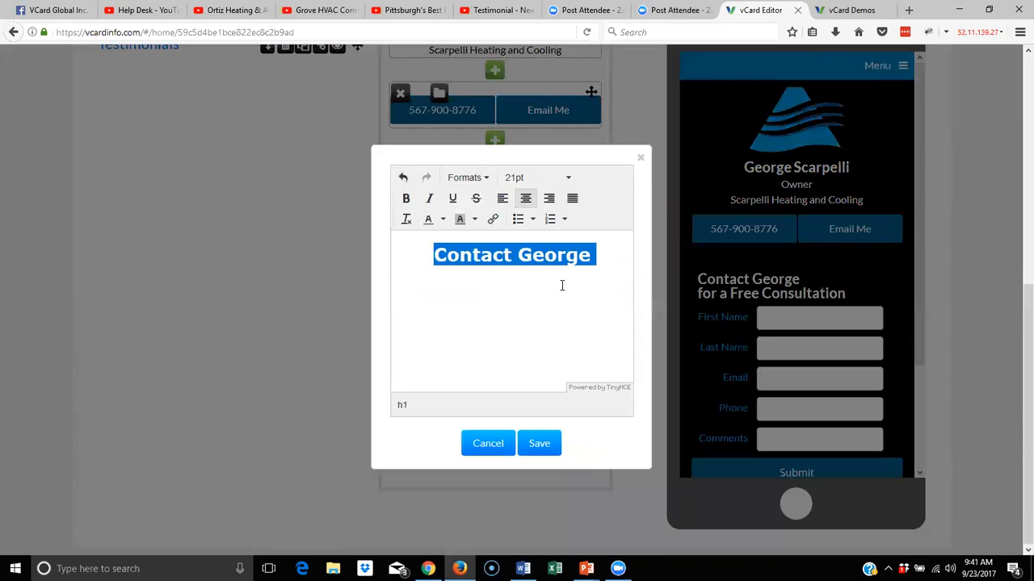
Add a plain paragraph line below the heading, shrink the empty gap line to 9pt, and save
click(564, 282)
key(Return)
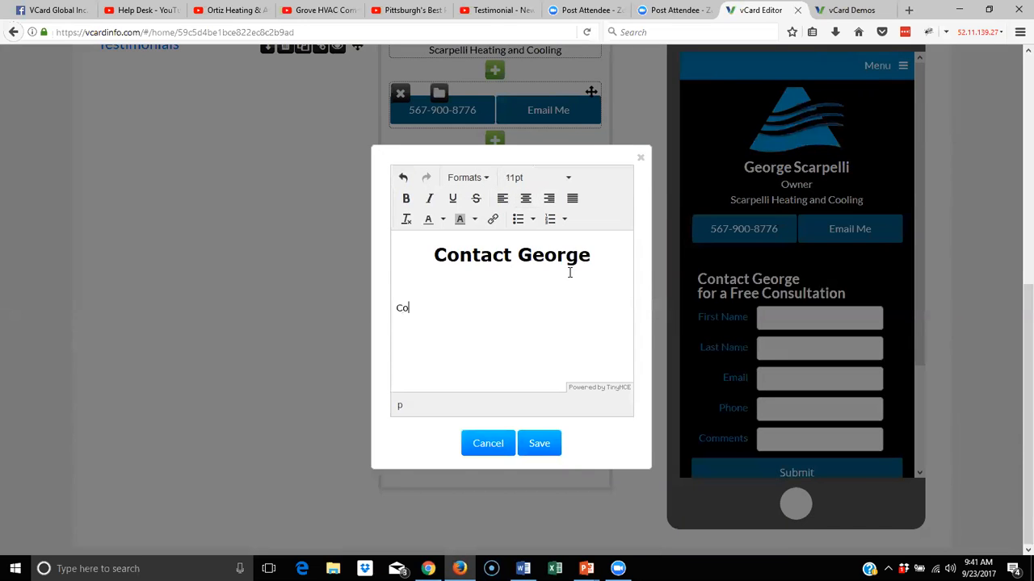
text(Contact George for a Free Consultation.)
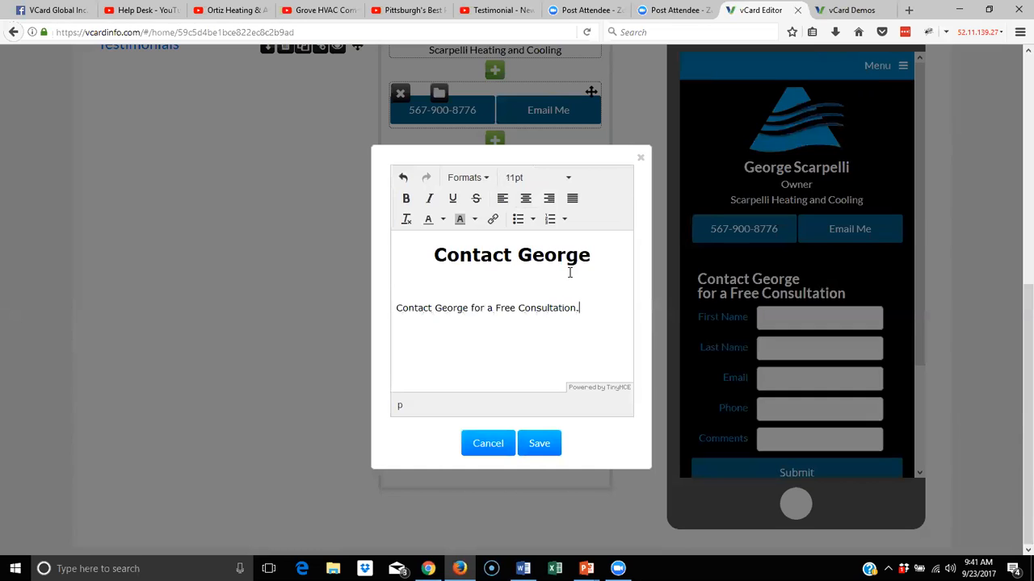
click(551, 285)
key(Delete)
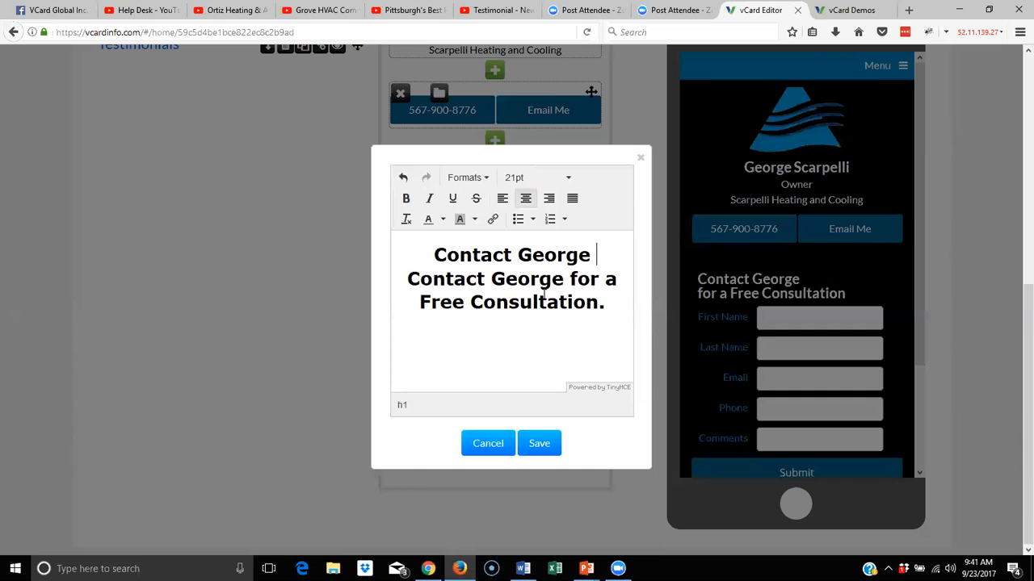
key(ctrl+z)
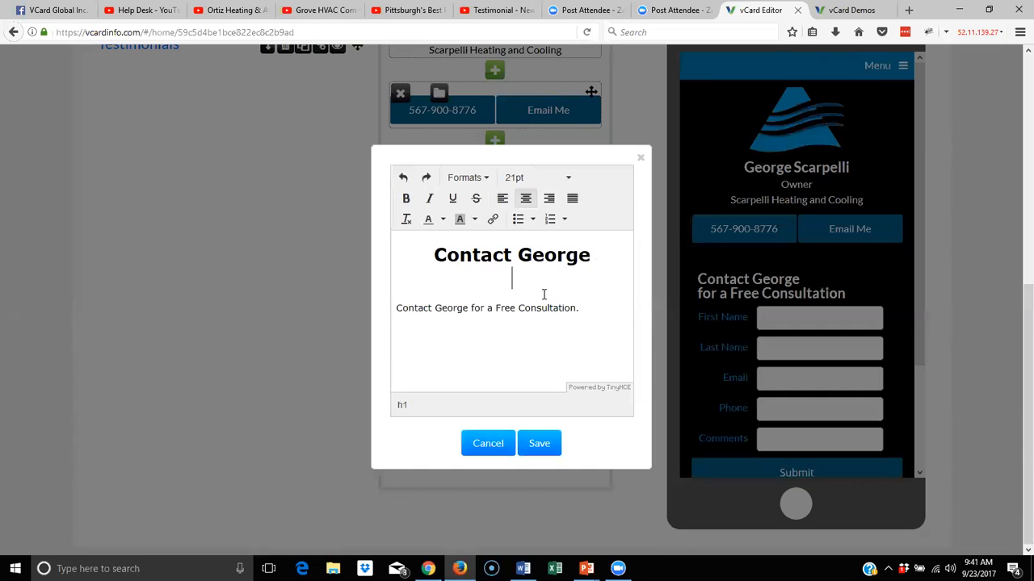
click(397, 307)
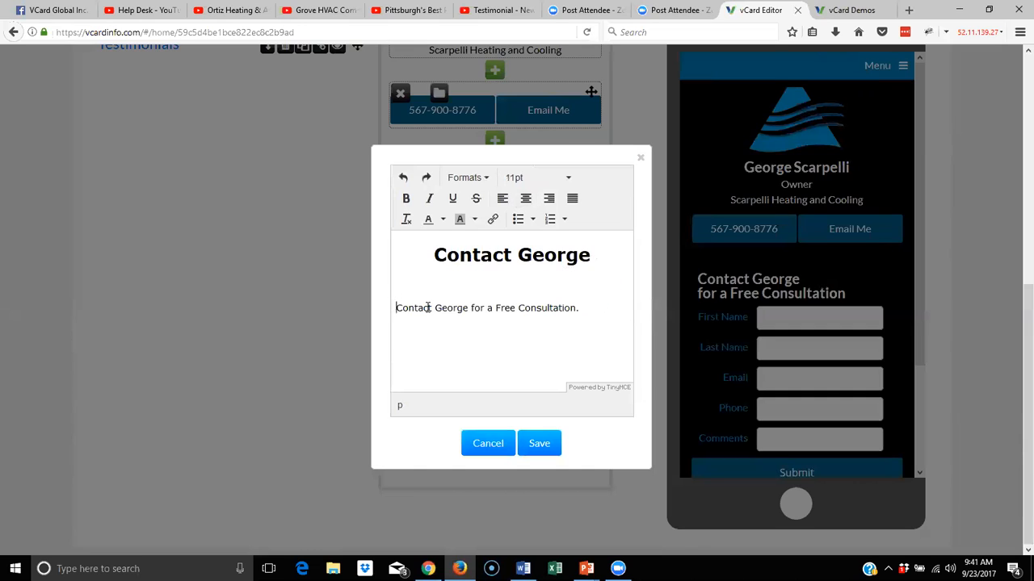
key(ctrl+y)
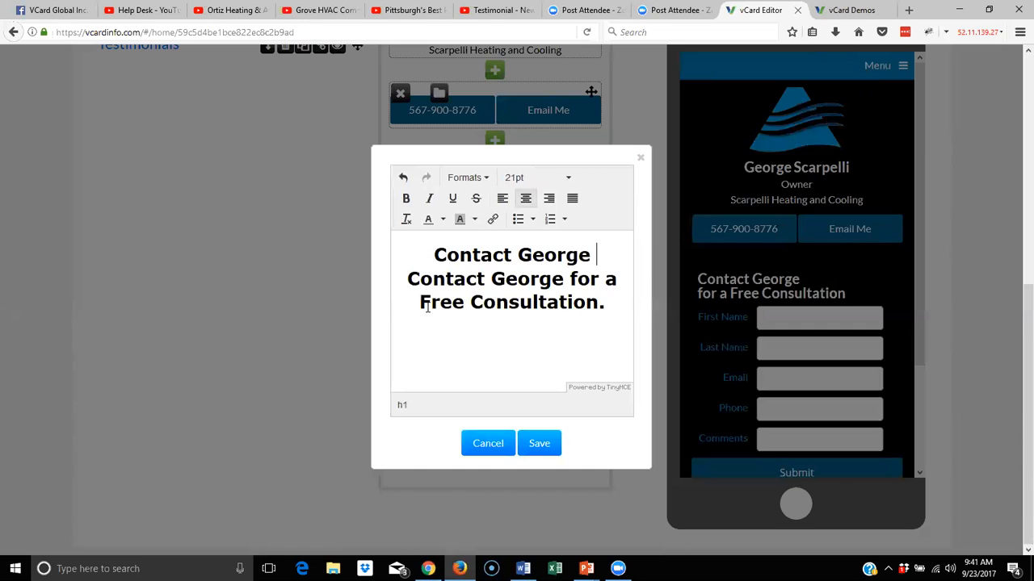
key(ctrl+z)
click(470, 287)
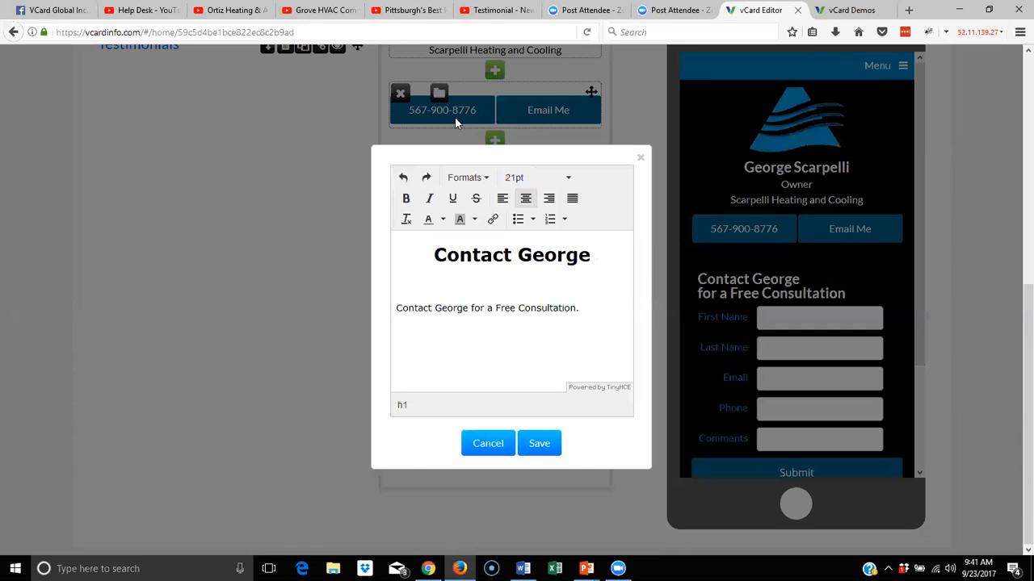
click(554, 184)
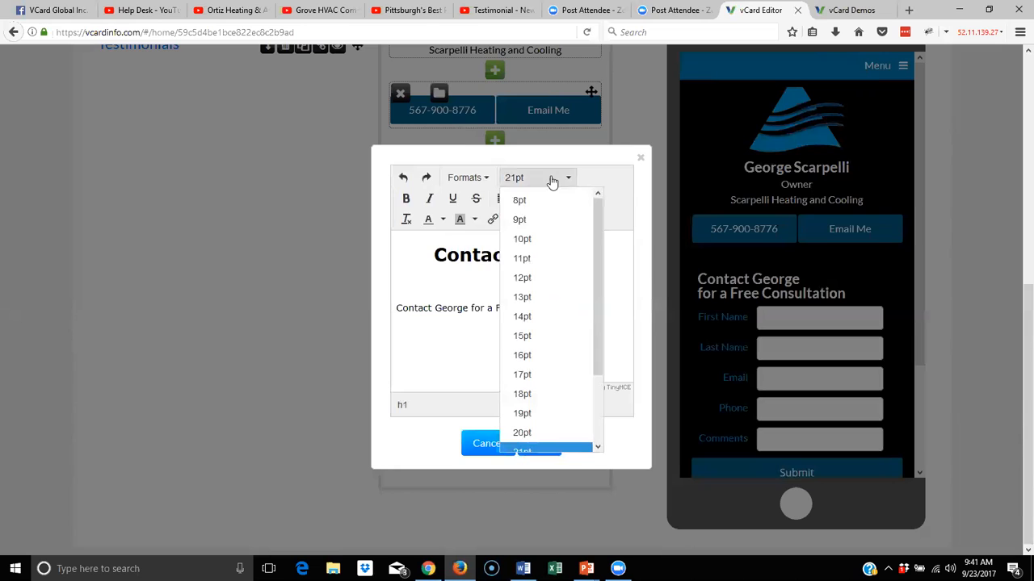
click(526, 226)
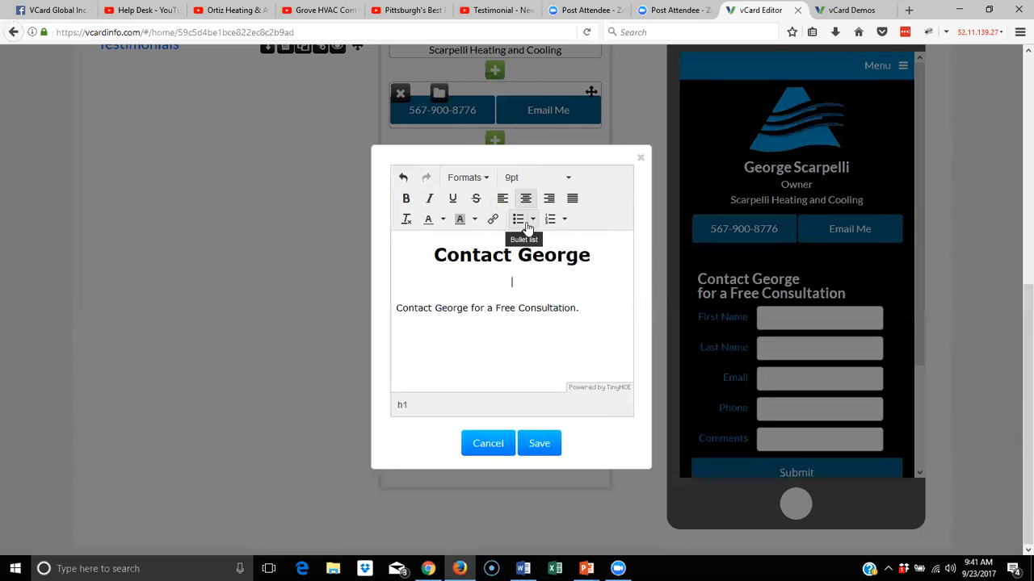
click(554, 445)
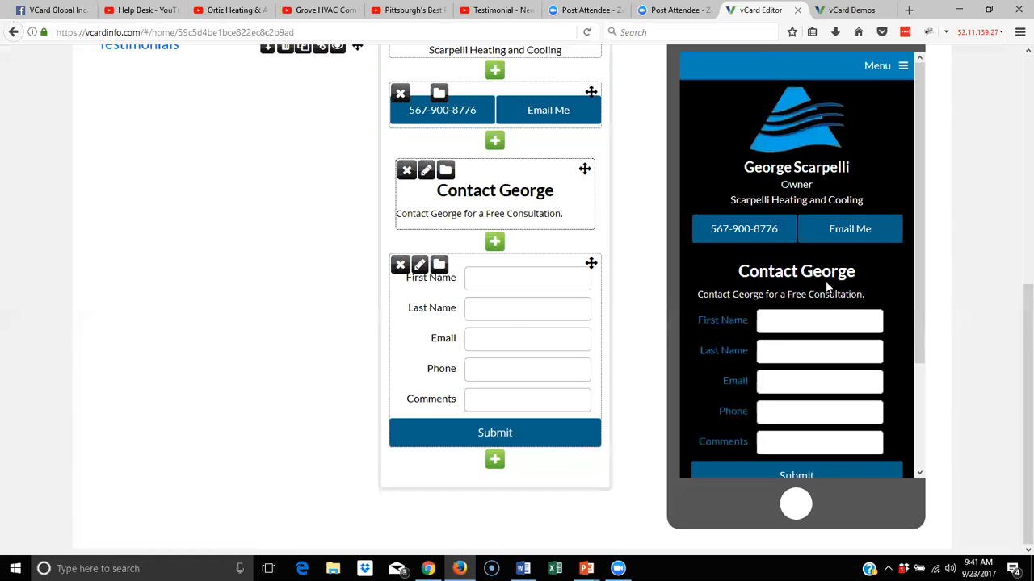
scroll(711, 242, up, 1)
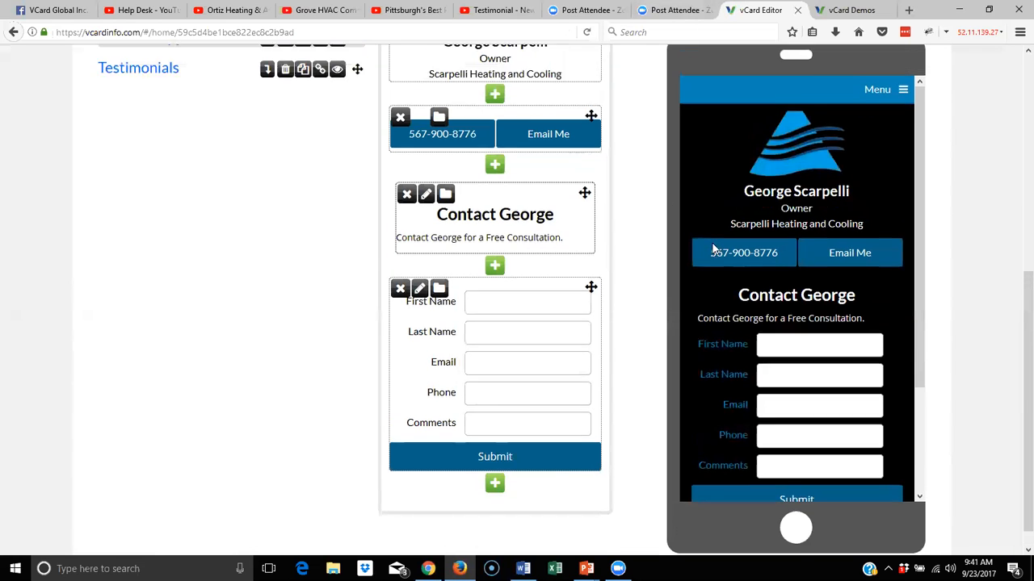
Publish the updated vCard, then return to the page editor
scroll(712, 250, up, 5)
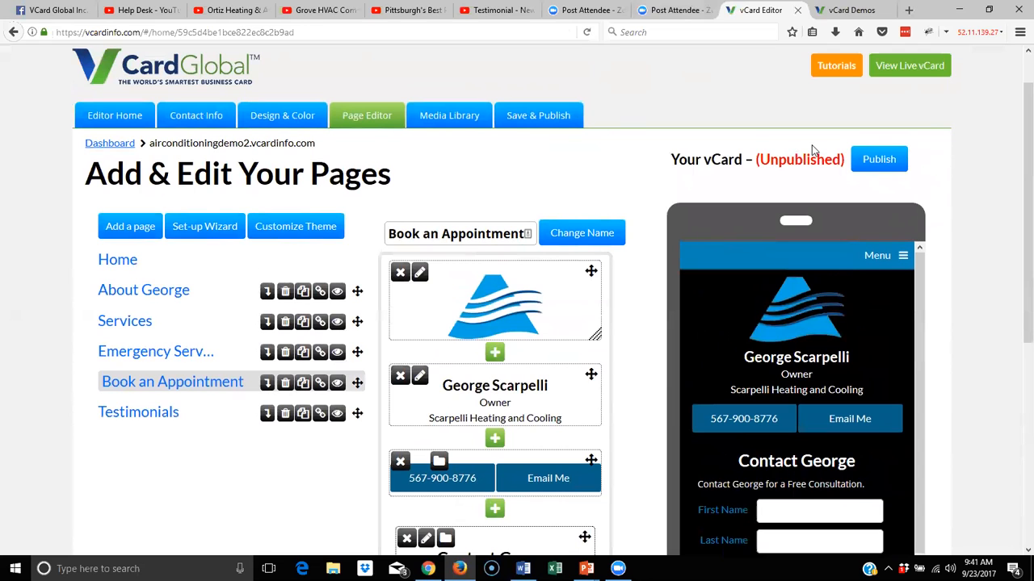
click(878, 160)
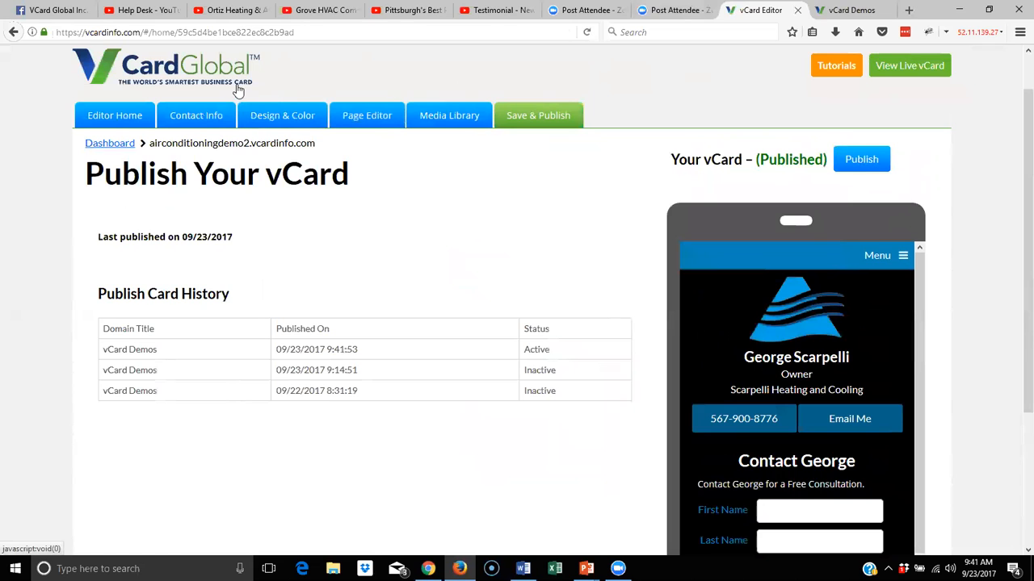
click(345, 118)
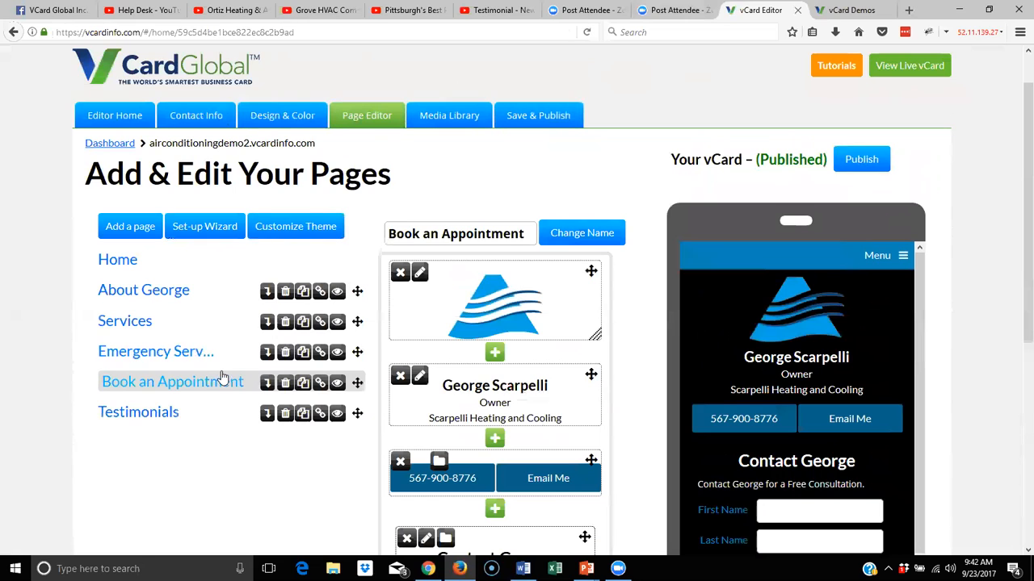
Hide the Emergency Services page, republish the card, and view the live vCard
click(337, 356)
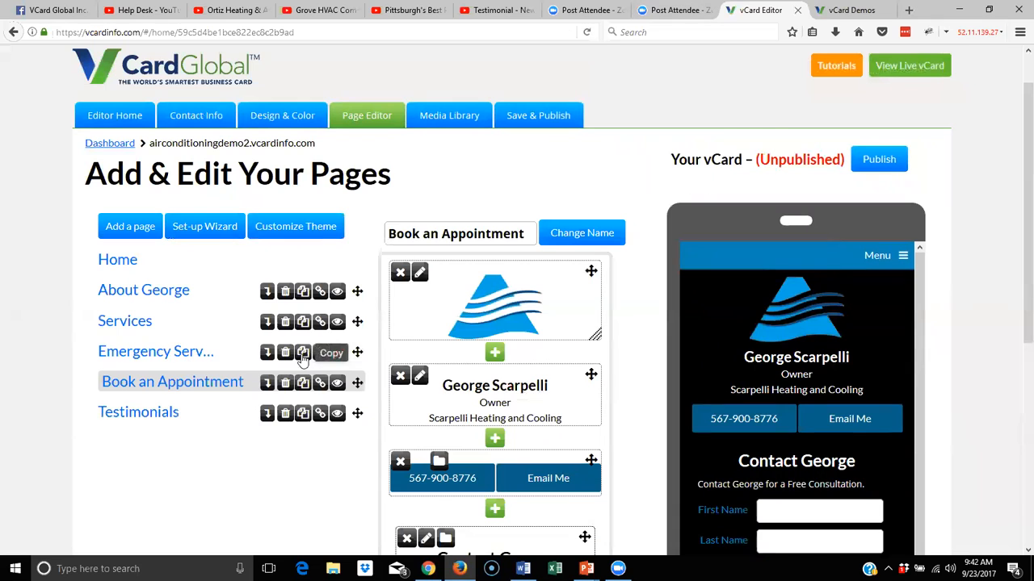
click(872, 160)
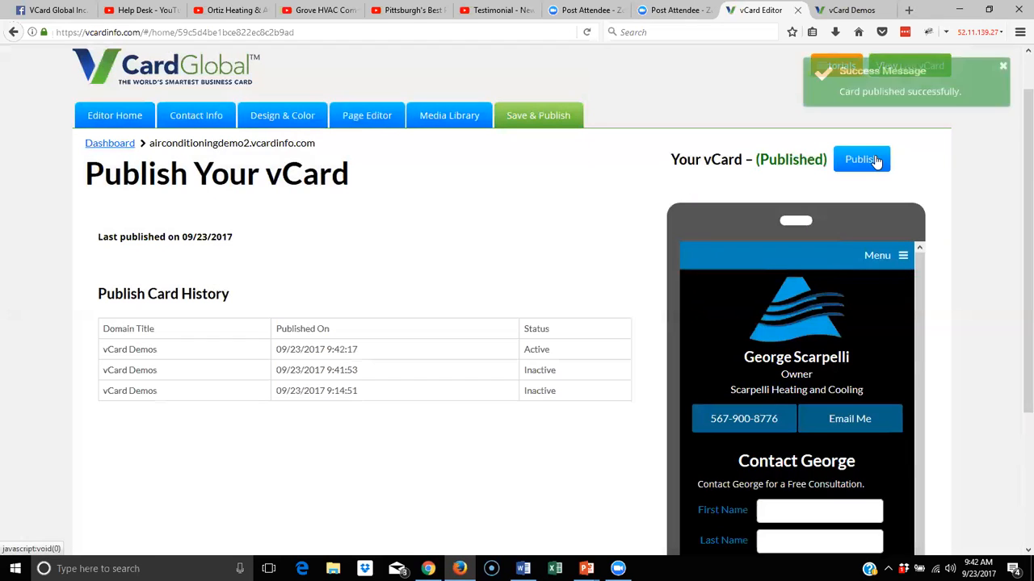
scroll(641, 102, up, 1)
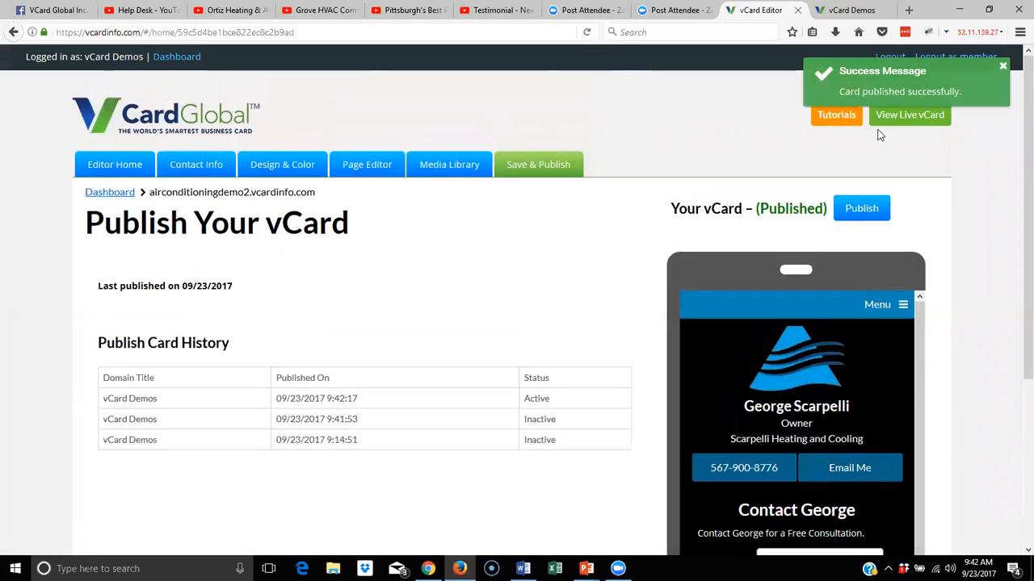
click(924, 117)
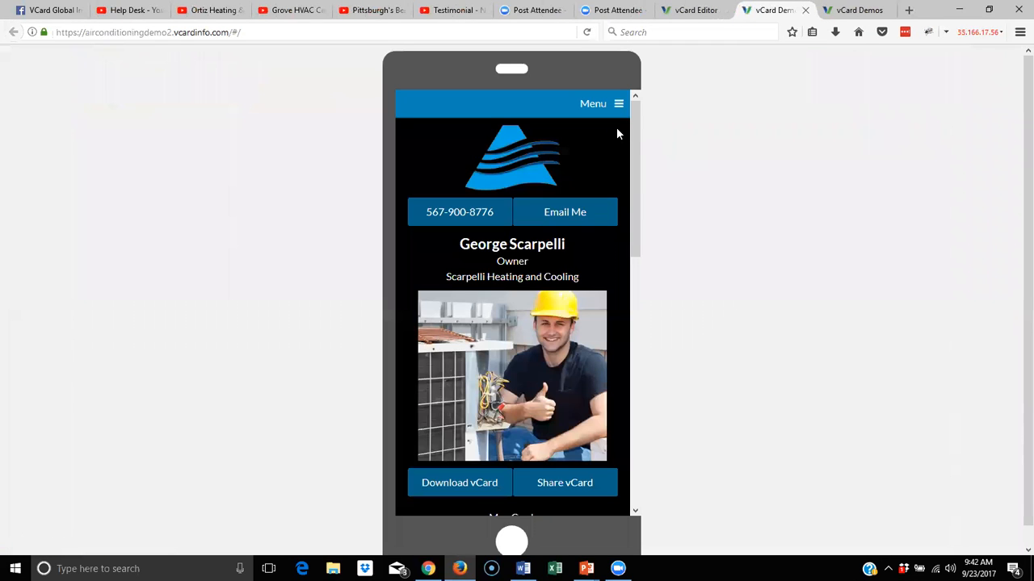
Browse the live card's About, Services, Book an Appointment and Testimonials pages, then return to the editor
click(614, 113)
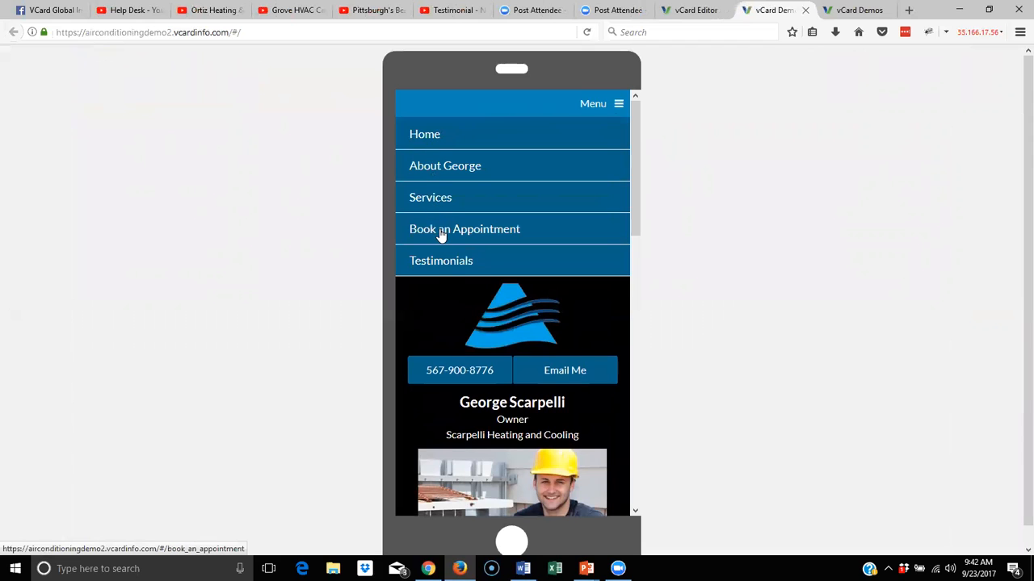
click(434, 168)
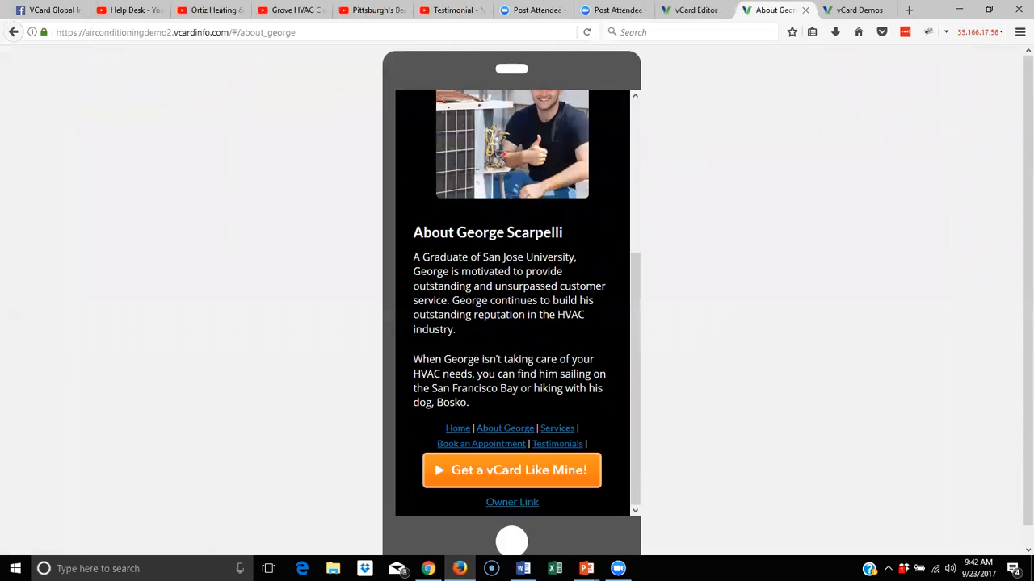
click(556, 428)
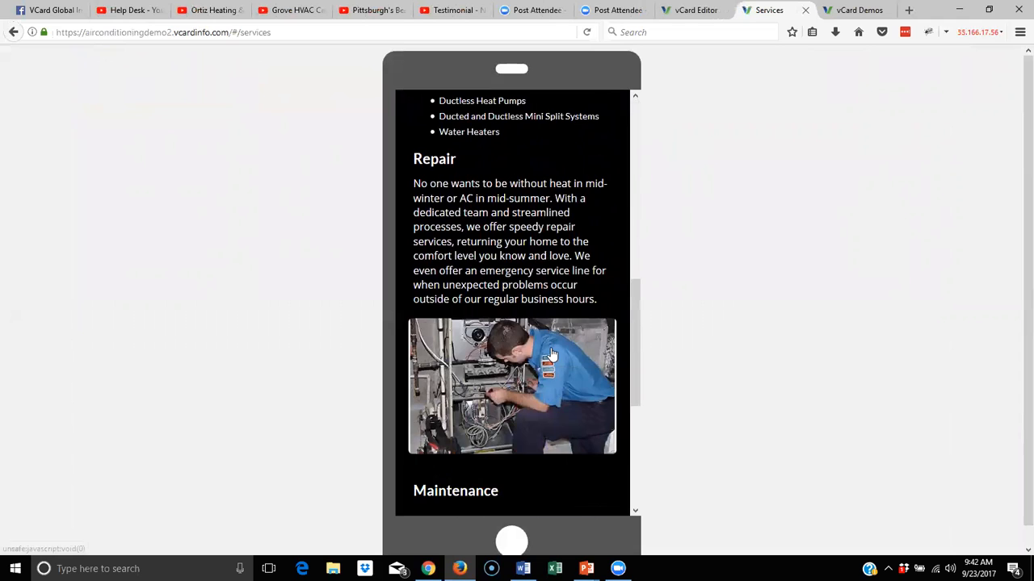
click(461, 444)
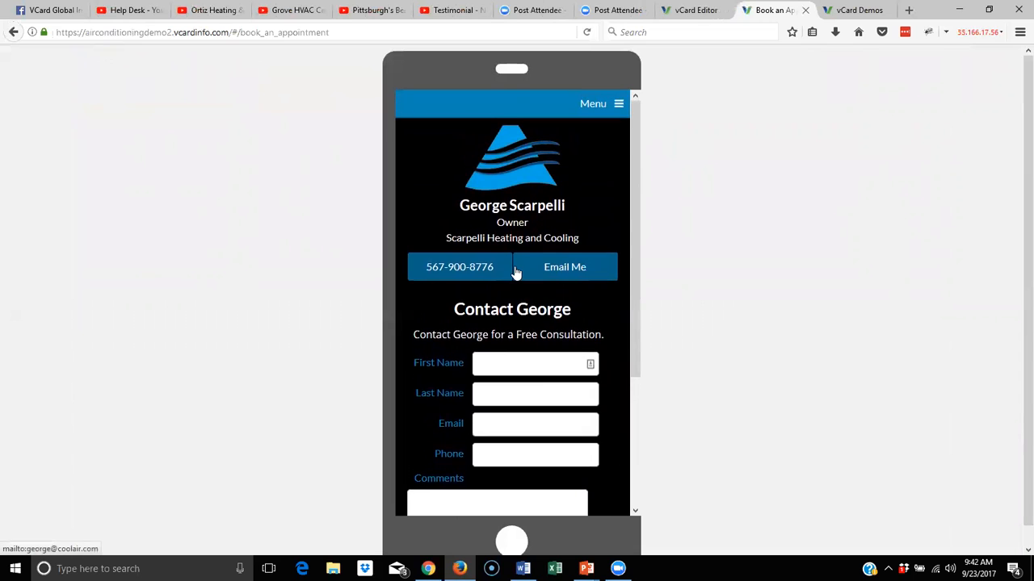
scroll(515, 270, down, 3)
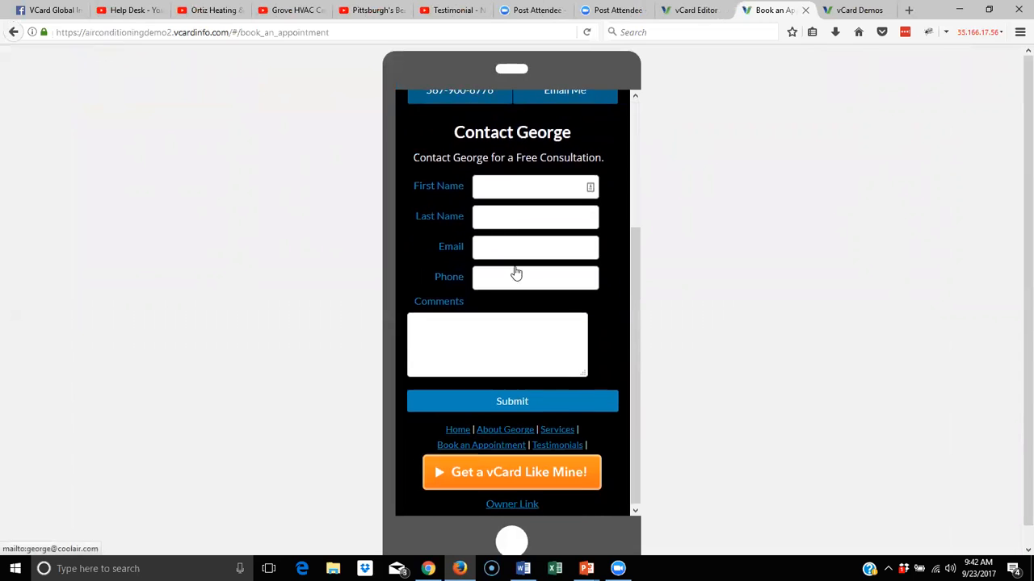
click(565, 445)
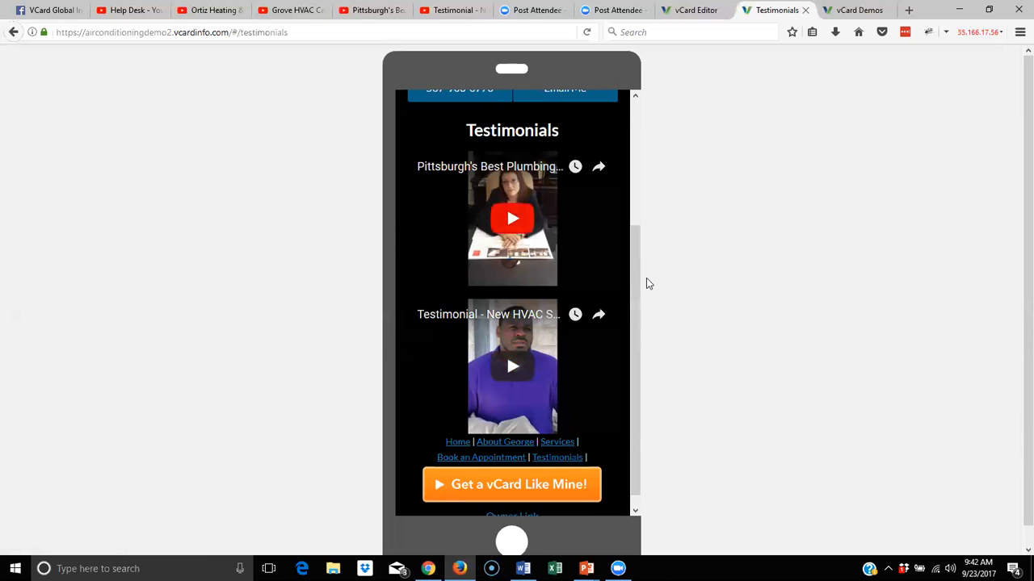
click(700, 13)
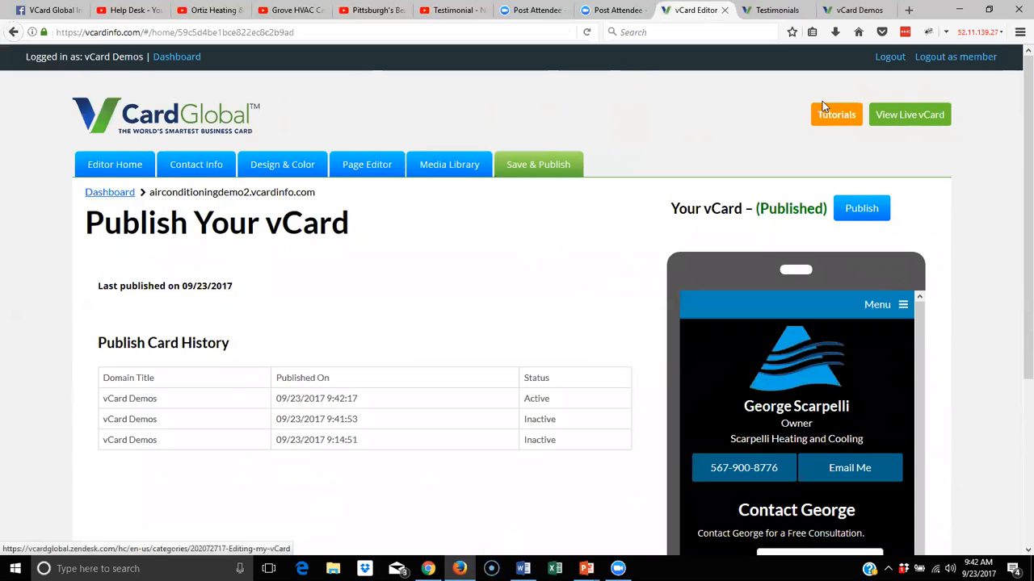
Review the Help Center's blank 'Submit a request' support form, then return to the Testimonials tab
click(839, 119)
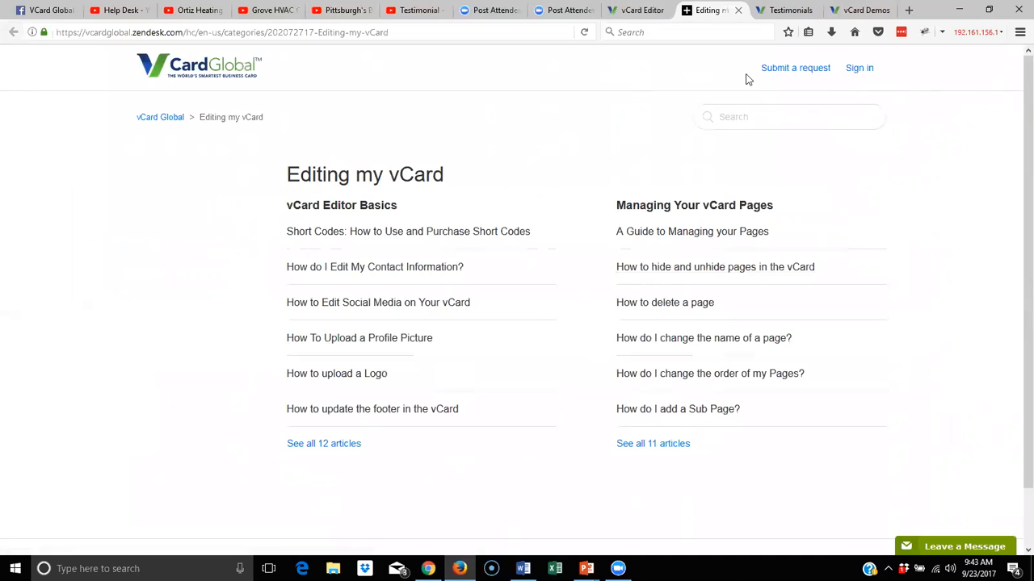
click(804, 71)
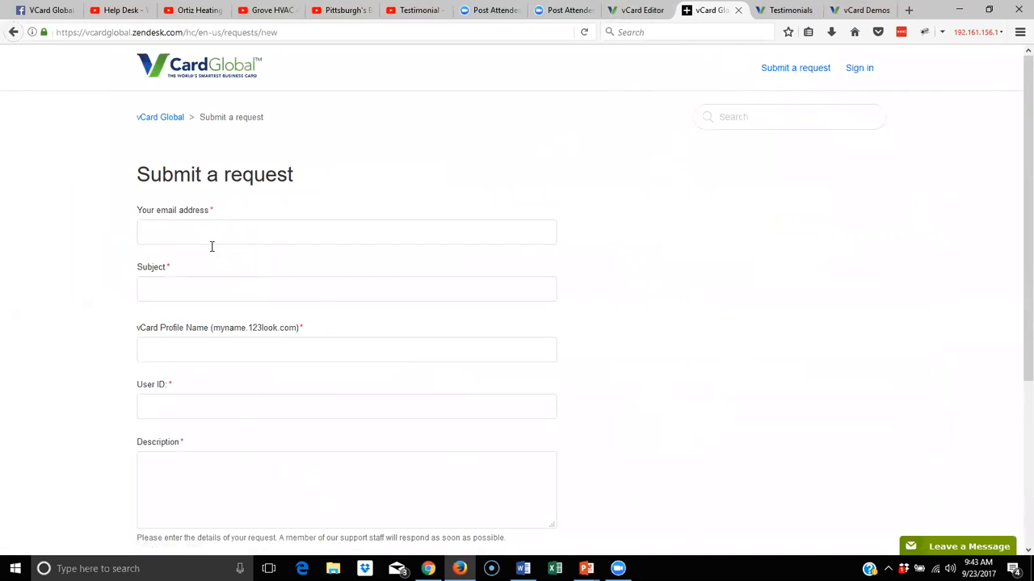
scroll(240, 328, down, 3)
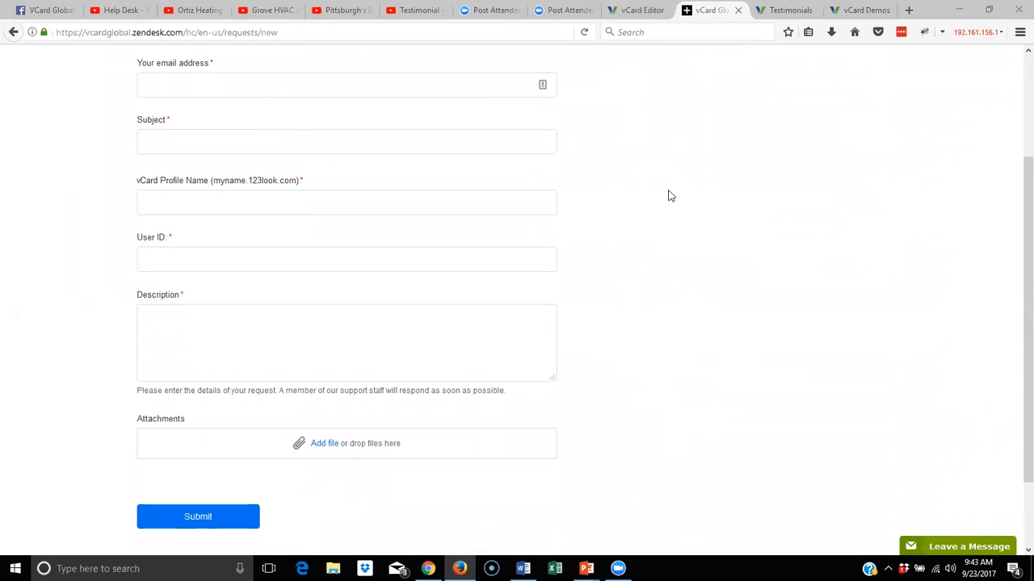
click(798, 10)
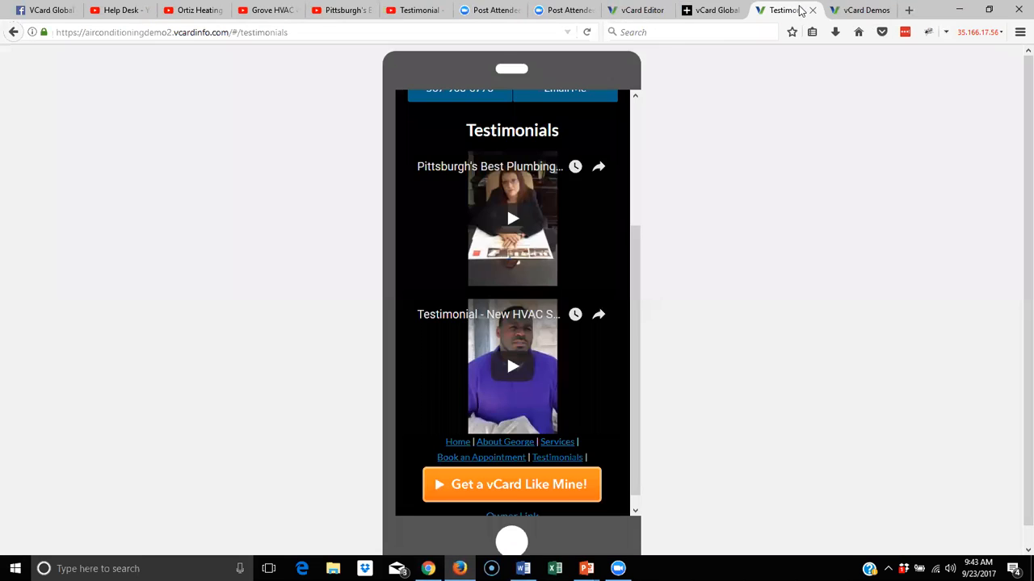
Navigate the Testimonials tab to vcardvideos.vcardinfo.com via the address bar
click(487, 33)
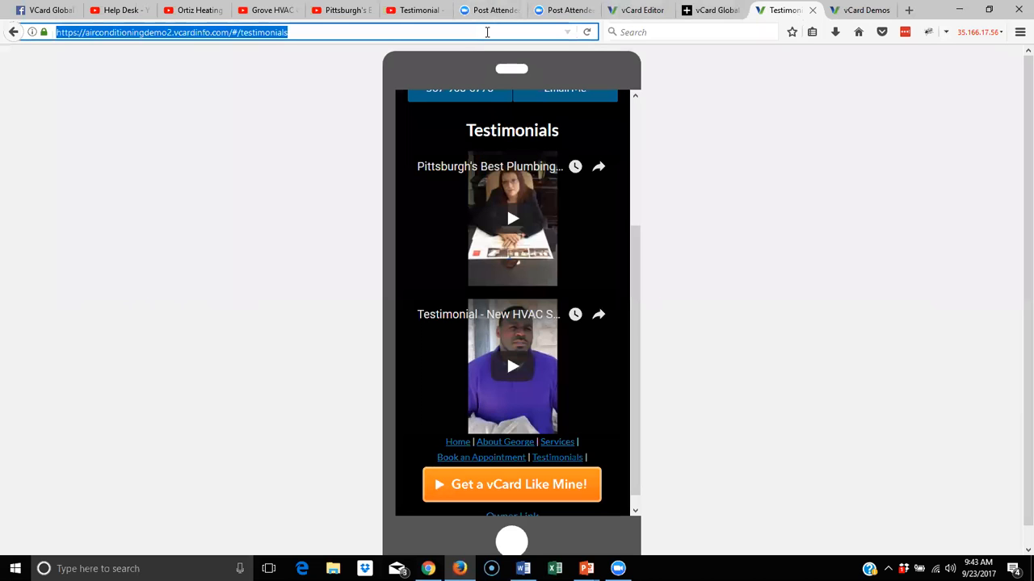
text(vi)
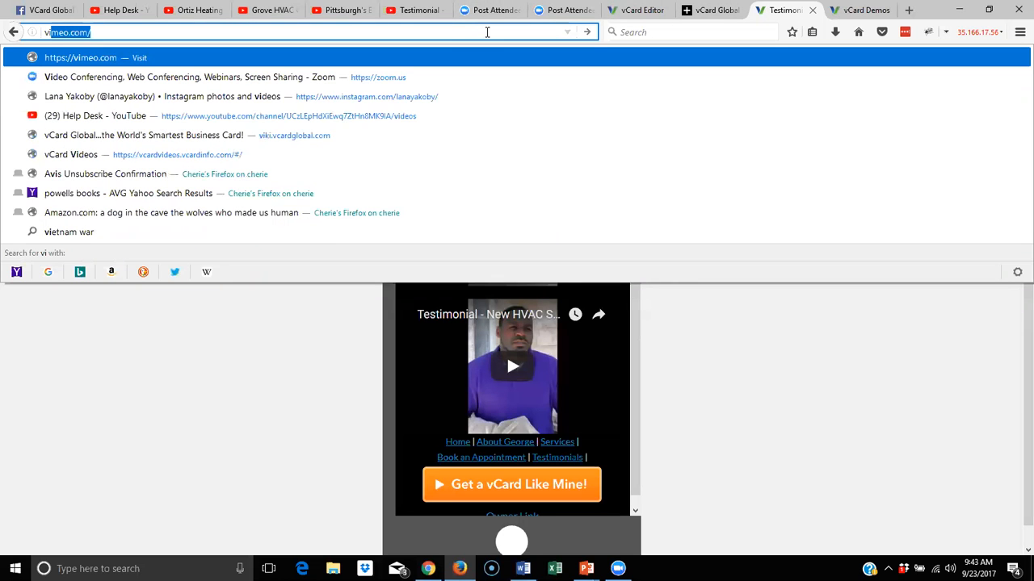
text(de)
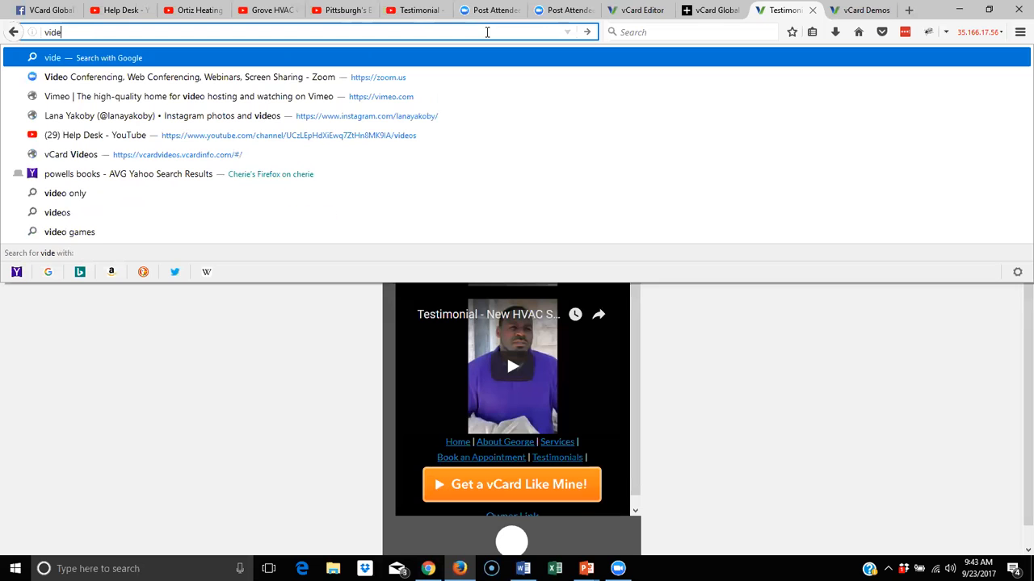
key(BackSpace)
key(BackSpace)
key(BackSpace)
text(v)
key(BackSpace)
text(cardv)
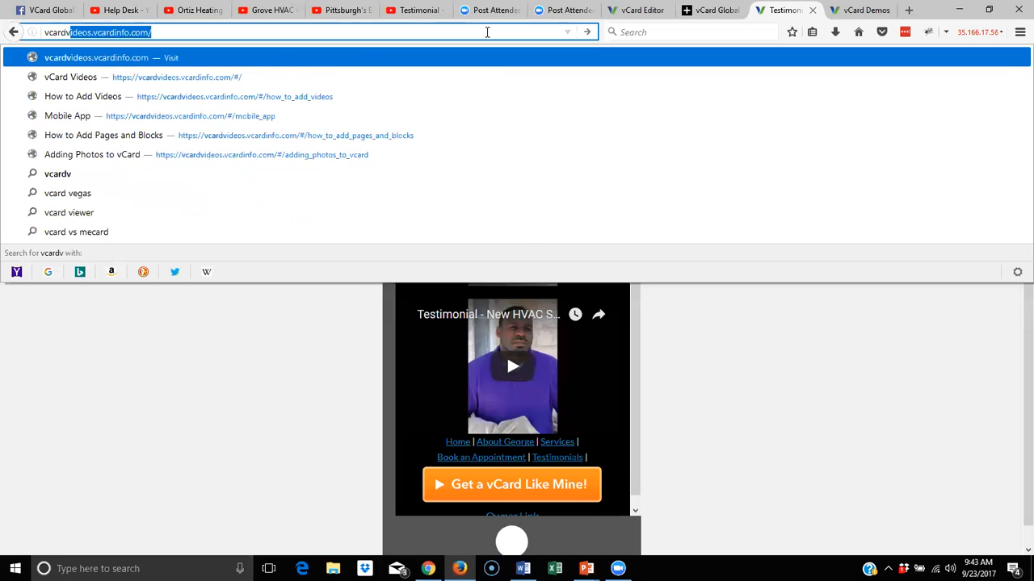
key(Return)
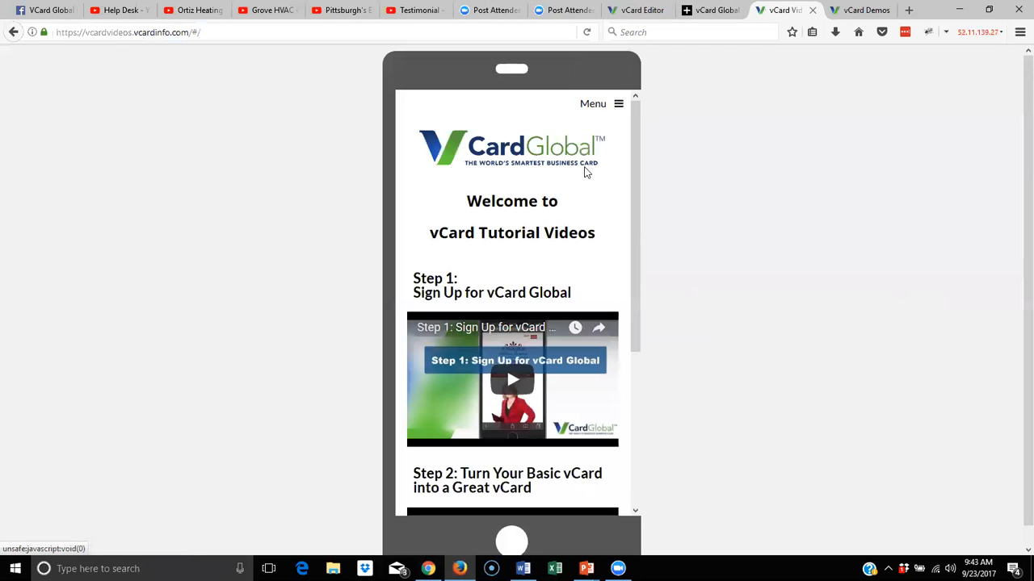
Step through the Mobile App and How to Add Video tutorials to All About Adding Pages, then switch to the source Word document
scroll(517, 307, down, 3)
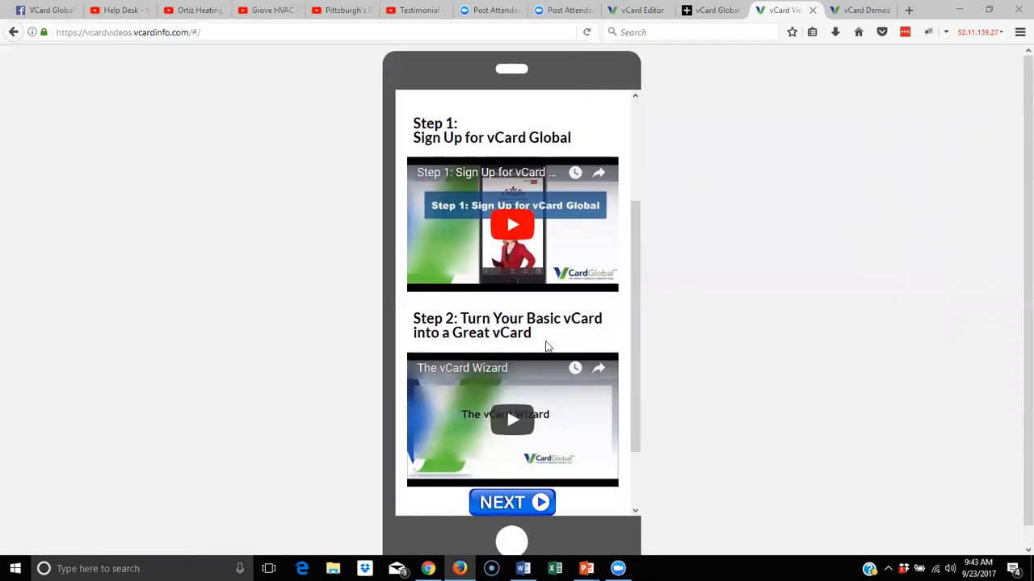
scroll(520, 350, down, 2)
click(519, 417)
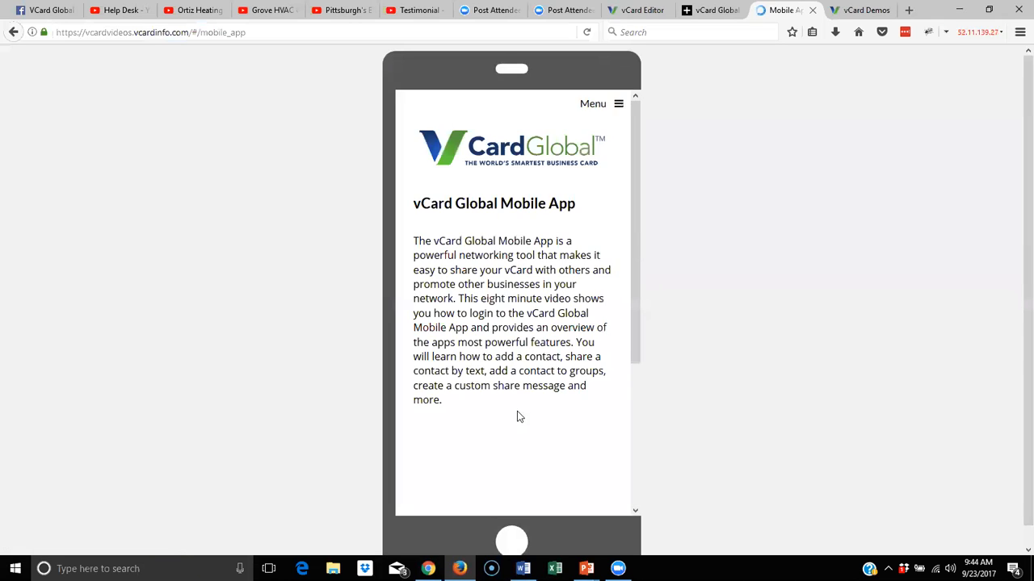
scroll(517, 256, down, 3)
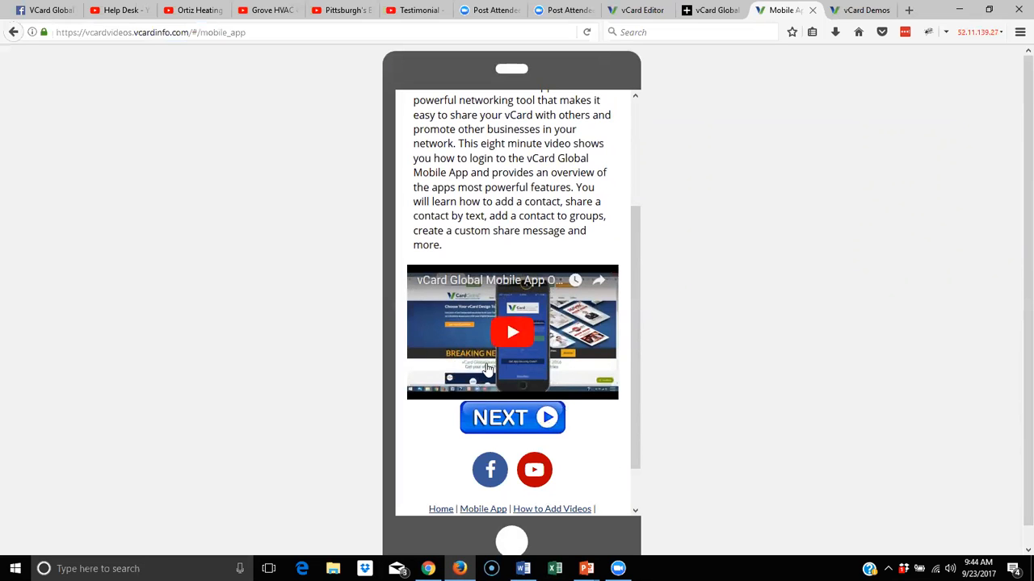
scroll(491, 368, down, 2)
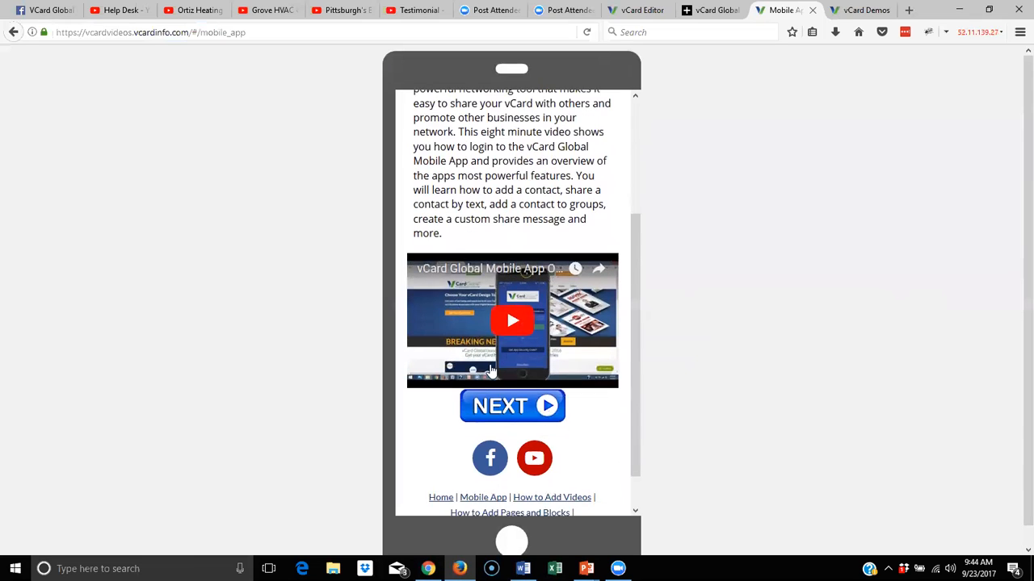
click(521, 370)
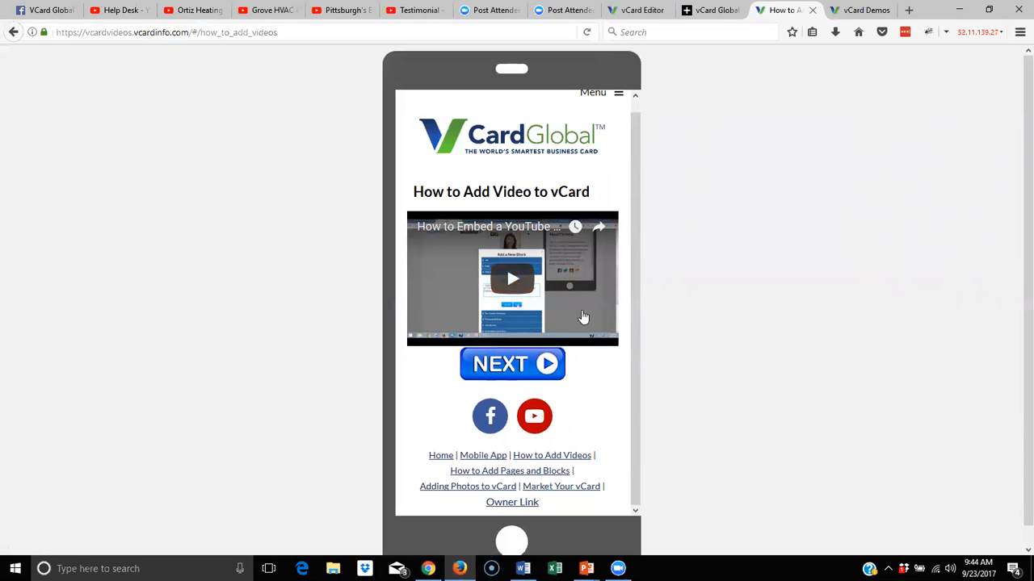
click(522, 371)
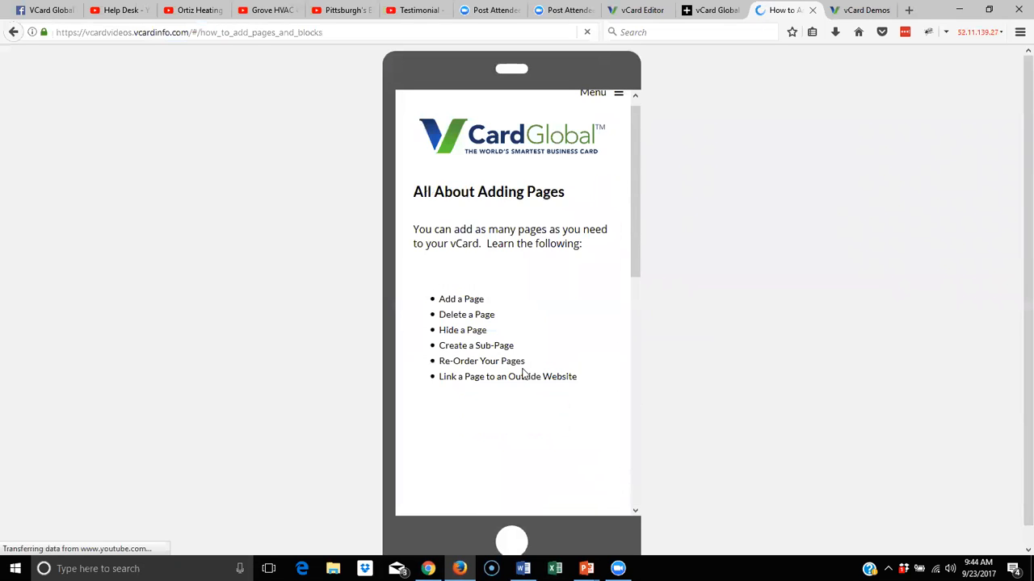
scroll(521, 376, down, 4)
scroll(522, 376, down, 6)
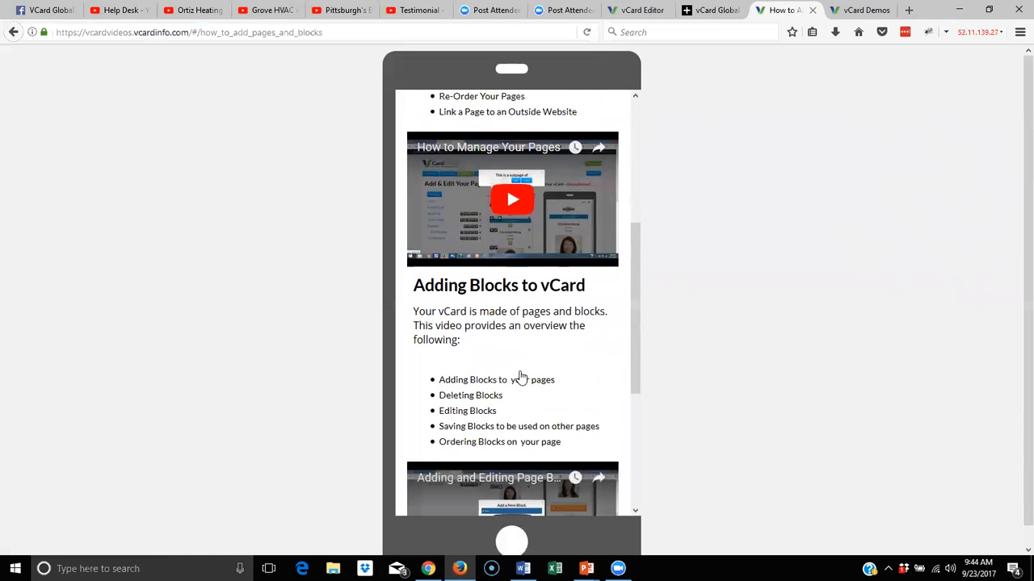
scroll(496, 284, up, 6)
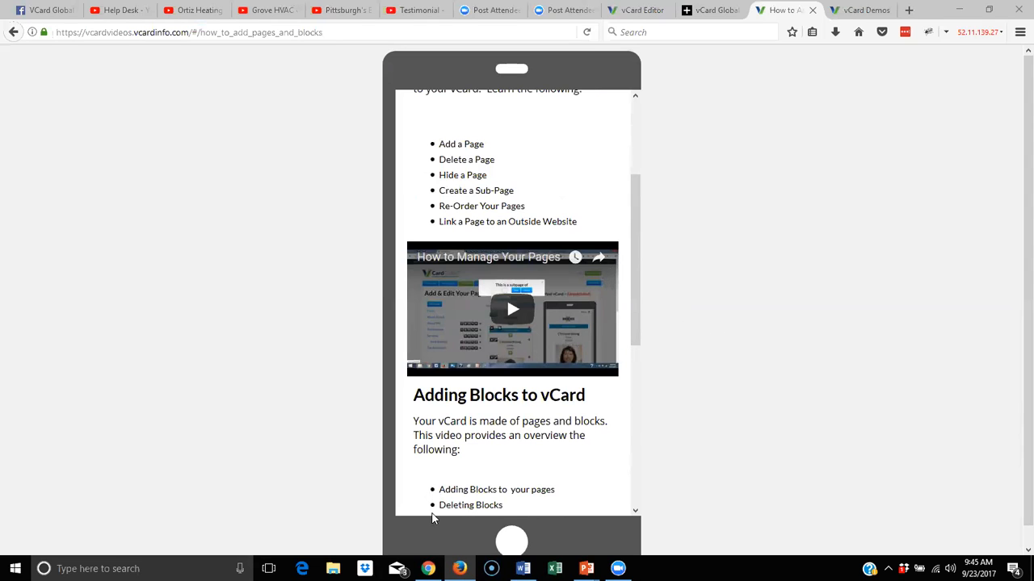
click(516, 559)
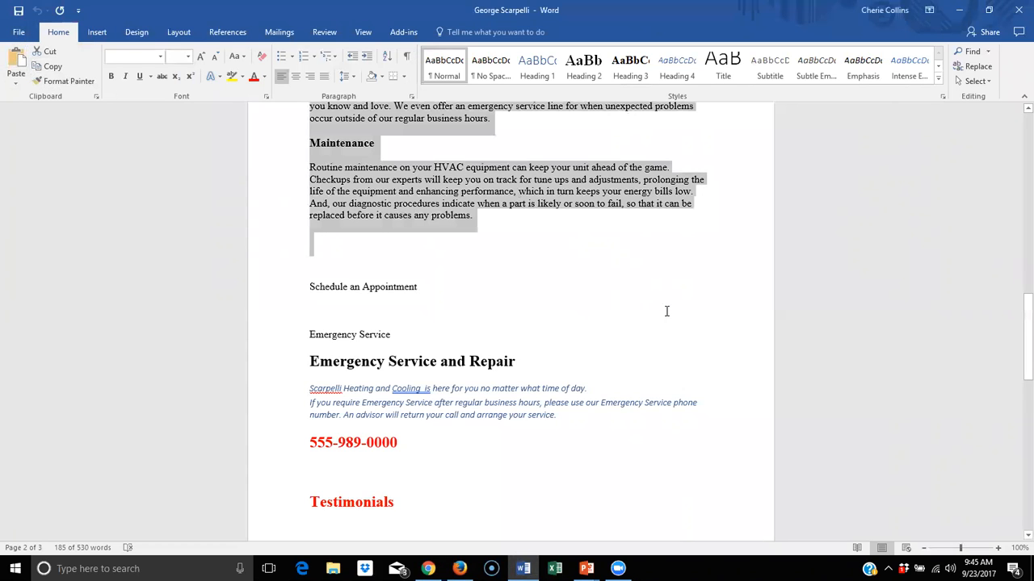
Insert blank lines above 'Video:' and type a contact e-mail address at the vcardglobal.com domain on the top line
click(678, 276)
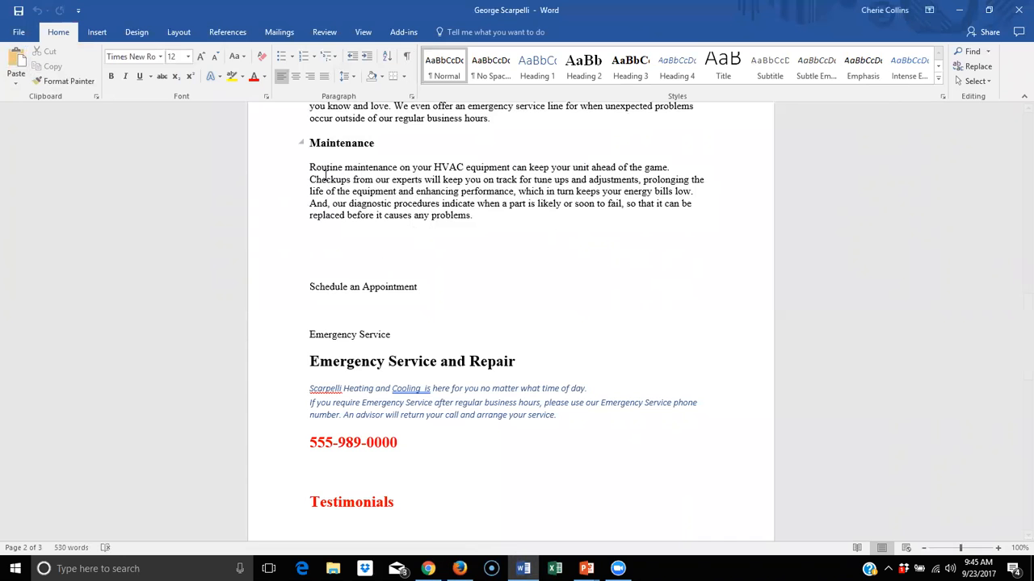
scroll(321, 173, up, 10)
scroll(321, 173, up, 15)
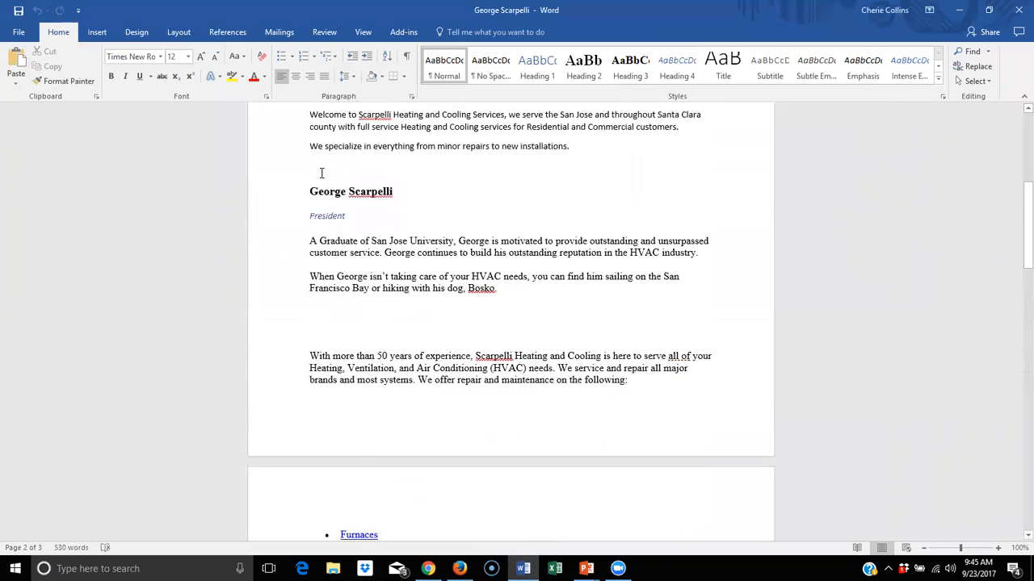
click(310, 201)
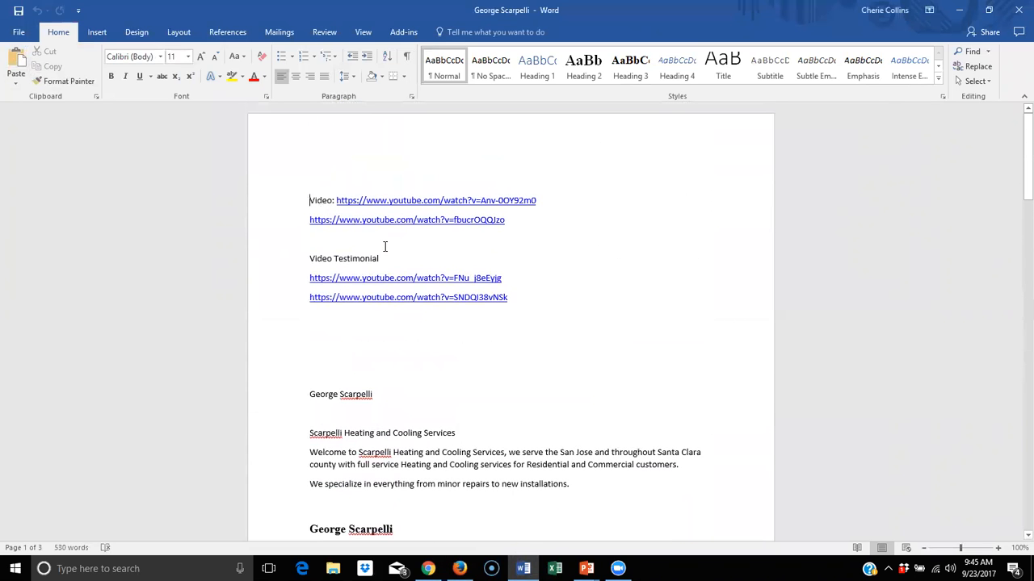
key(Return)
key(Return)
key(Return)
key(Return)
key(Return)
key(Return)
key(Return)
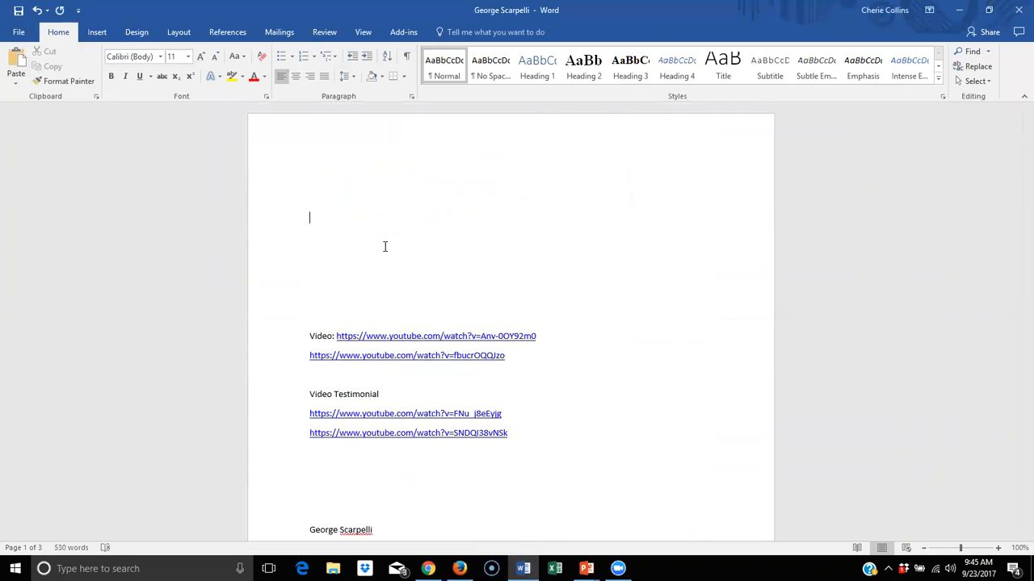
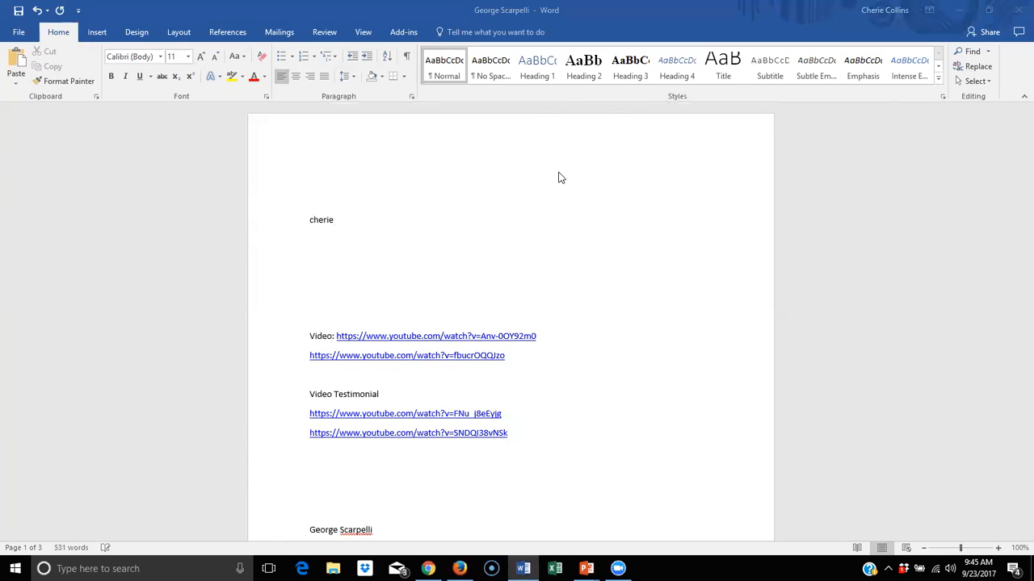
click(347, 218)
text(@)
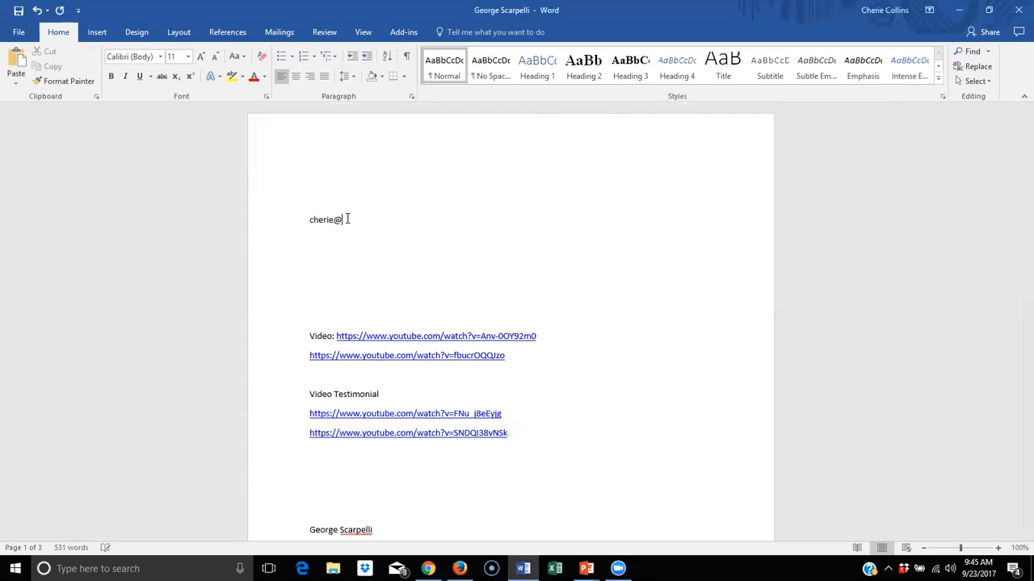
text(vcardglobal.com)
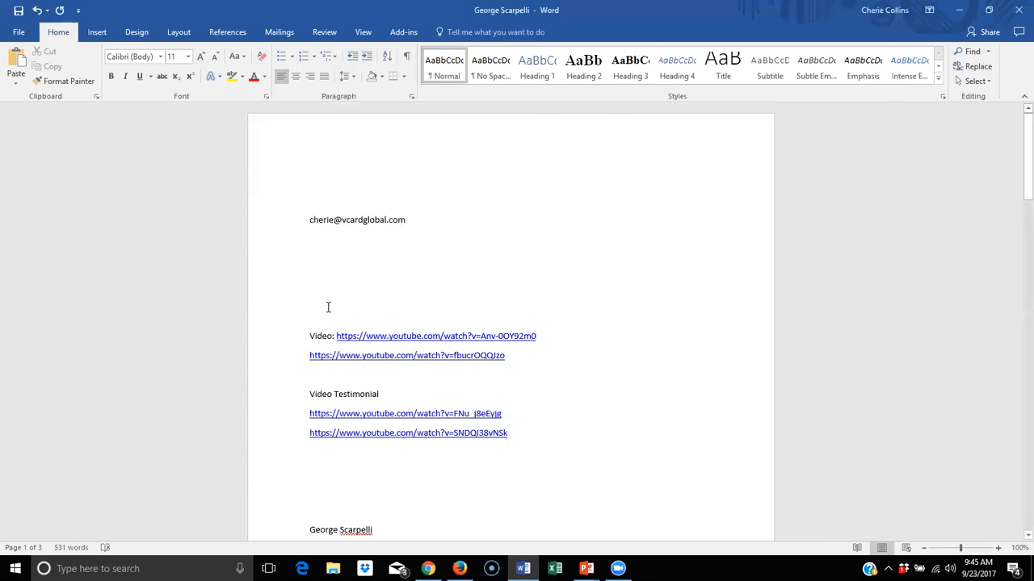
Format the e-mail address line with the Heading 2 style
click(301, 224)
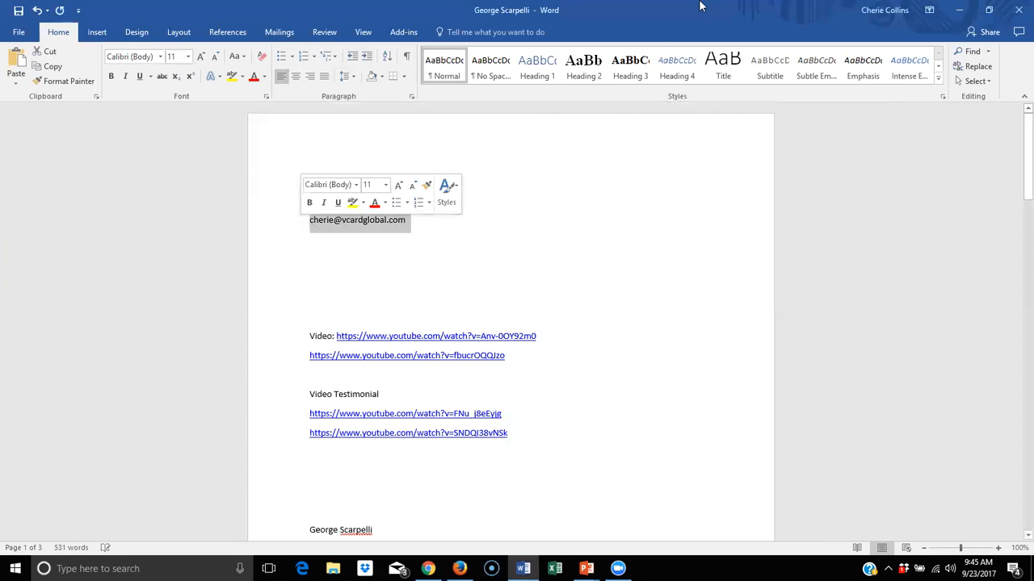
click(583, 64)
click(620, 279)
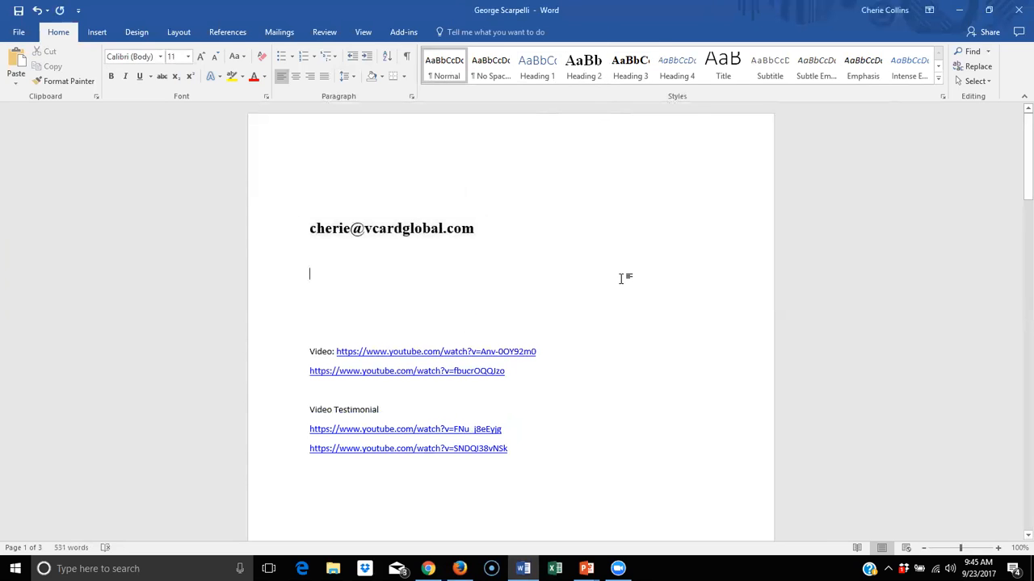